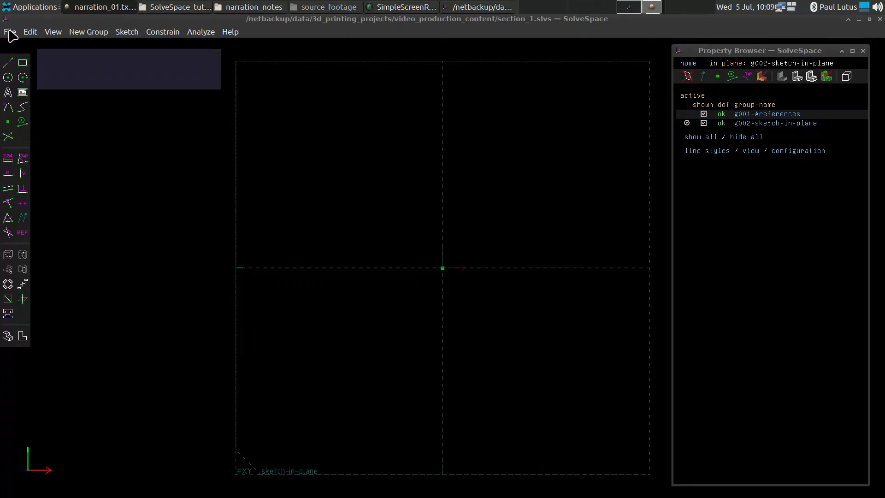
Draw a rectangle about 71 mm high that encloses the origin in the sketch plane.
{"action": "left_click", "coordinate": [22, 63]}
{"action": "left_click", "coordinate": [346, 199]}
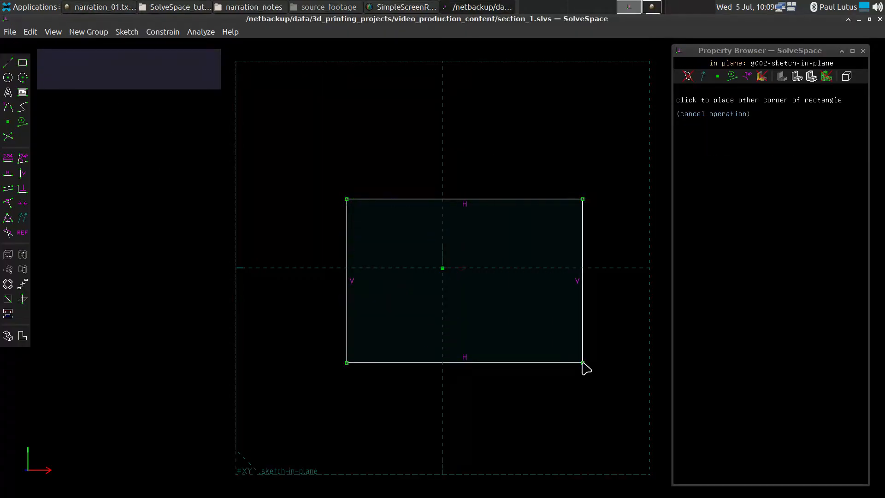
{"action": "left_click", "coordinate": [583, 363]}
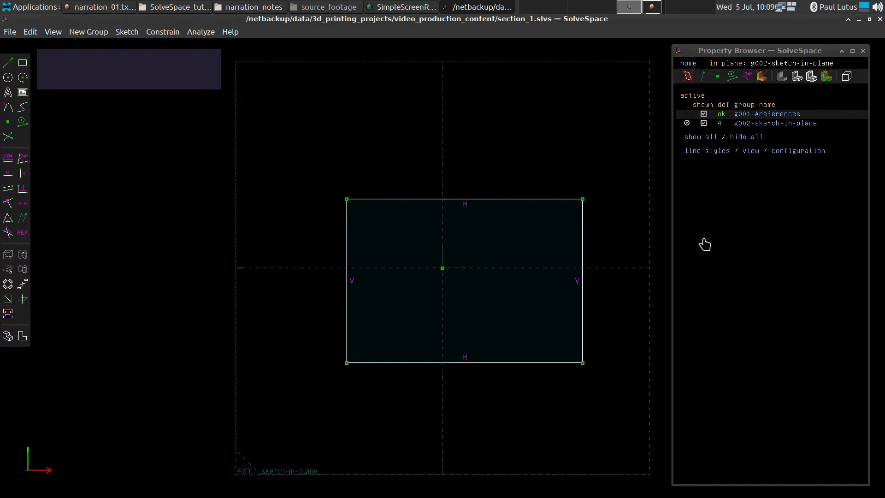
Reshape the rectangle by moving its right edge inward to about x = 47, raising the top edge, and shifting the left and bottom edges.
{"action": "left_click", "coordinate": [585, 249]}
{"action": "left_click_drag", "start_coordinate": [585, 249], "coordinate": [557, 247]}
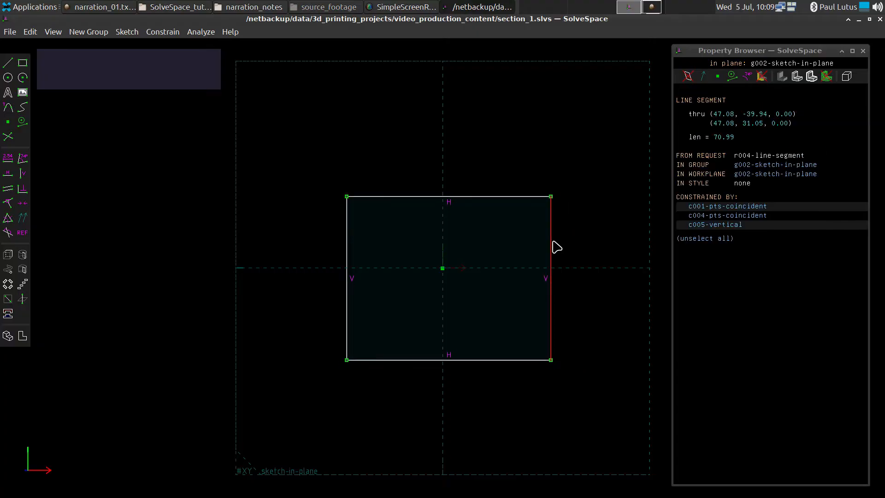
{"action": "mouse_move", "coordinate": [481, 199]}
{"action": "left_mouse_down"}
{"action": "mouse_move", "coordinate": [480, 157]}
{"action": "mouse_move", "coordinate": [479, 182]}
{"action": "left_mouse_up"}
{"action": "mouse_move", "coordinate": [344, 229]}
{"action": "left_mouse_down"}
{"action": "mouse_move", "coordinate": [334, 231]}
{"action": "mouse_move", "coordinate": [351, 242]}
{"action": "left_mouse_up"}
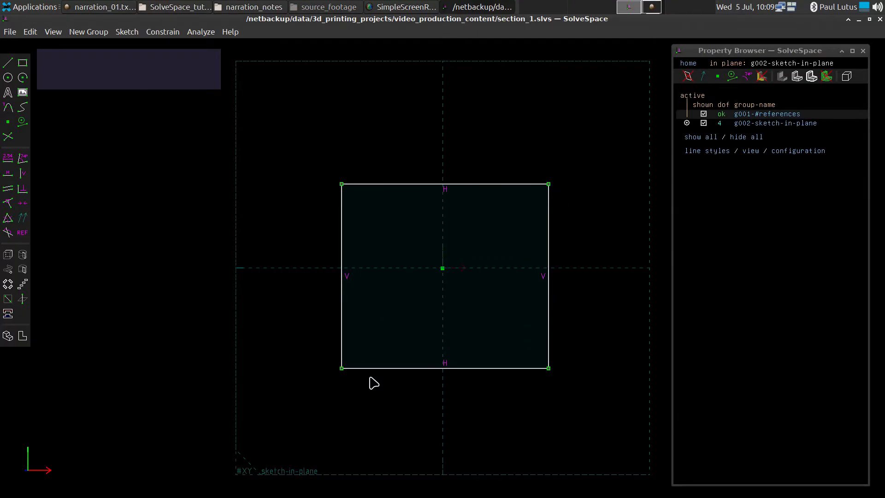
{"action": "left_click_drag", "start_coordinate": [372, 368], "coordinate": [381, 371]}
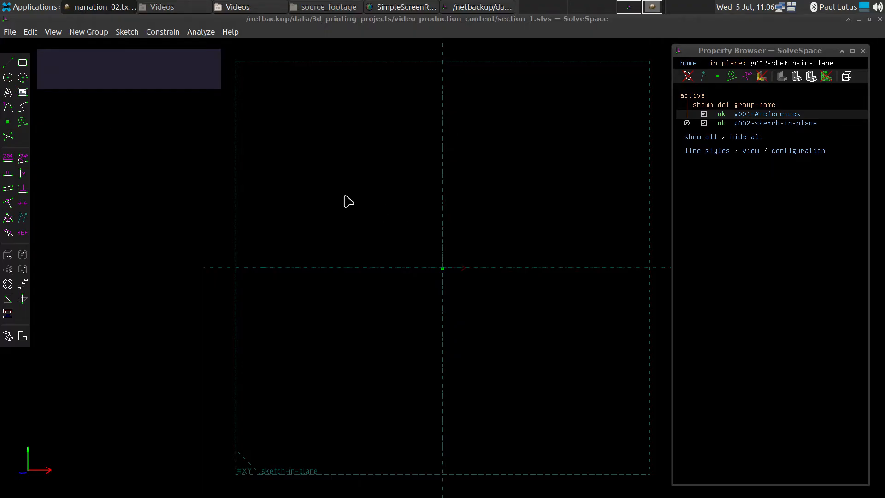
Draw a new rectangle enclosing the origin and reposition its right and bottom edges slightly.
{"action": "key", "text": "r"}
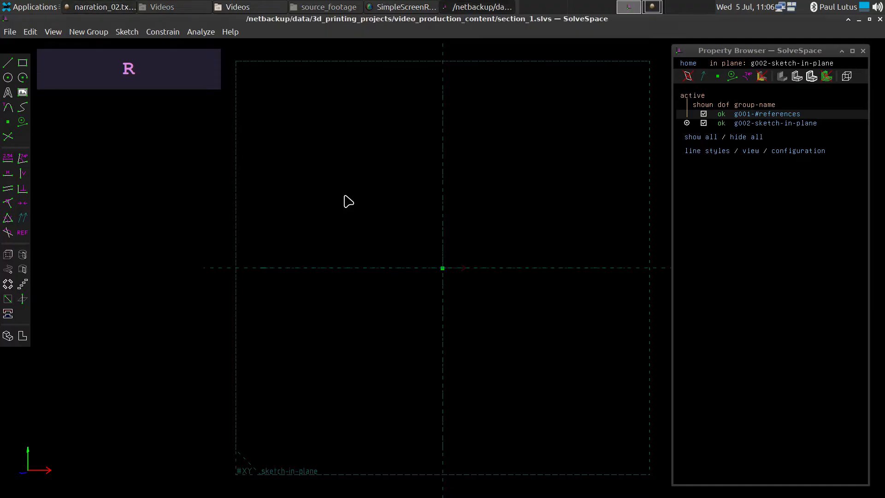
{"action": "left_click_drag", "start_coordinate": [345, 196], "coordinate": [443, 271]}
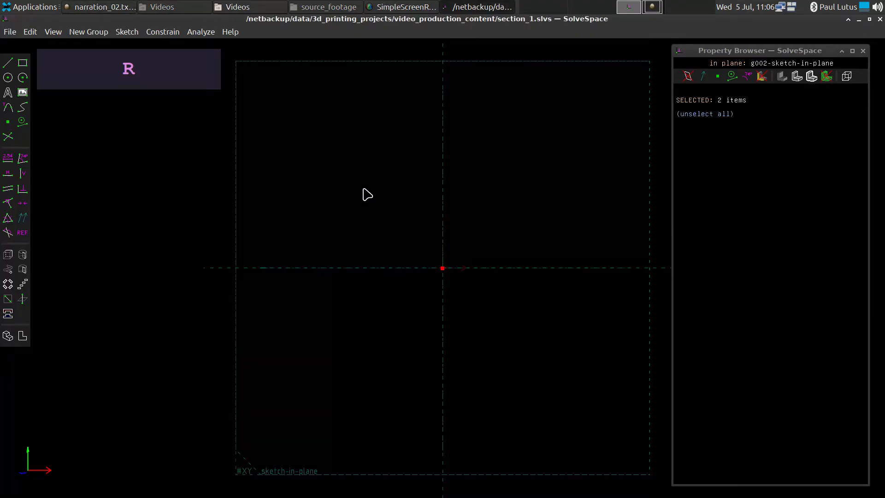
{"action": "left_click_drag", "start_coordinate": [330, 191], "coordinate": [411, 254]}
{"action": "key", "text": "r"}
{"action": "left_click", "coordinate": [331, 186]}
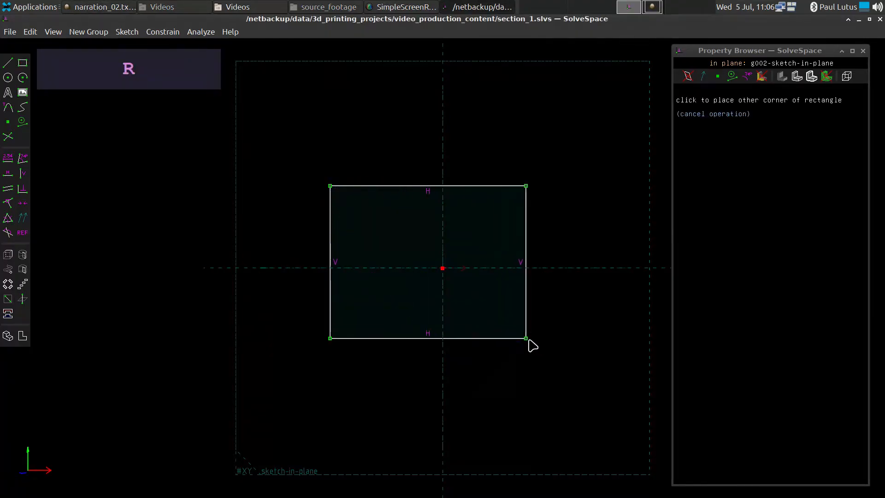
{"action": "left_click", "coordinate": [551, 353]}
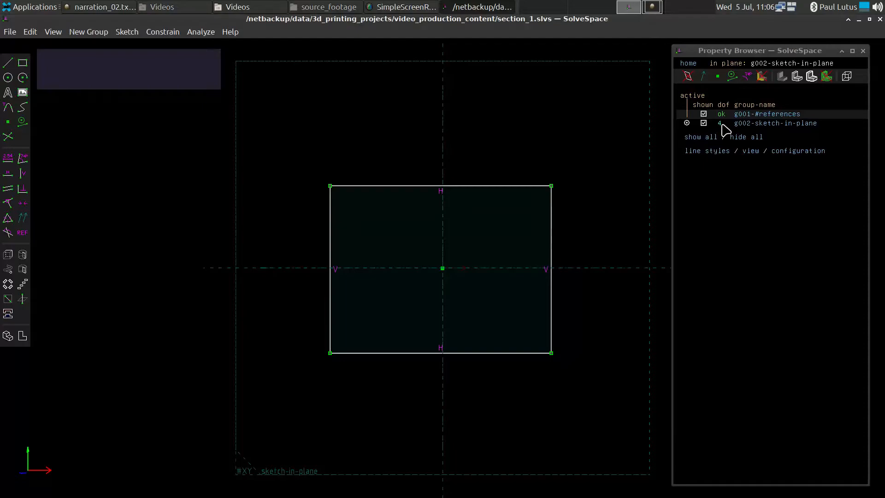
{"action": "mouse_move", "coordinate": [554, 295]}
{"action": "left_mouse_down"}
{"action": "mouse_move", "coordinate": [524, 288]}
{"action": "mouse_move", "coordinate": [567, 300]}
{"action": "mouse_move", "coordinate": [557, 293]}
{"action": "left_mouse_up"}
{"action": "mouse_move", "coordinate": [518, 353]}
{"action": "left_mouse_down"}
{"action": "mouse_move", "coordinate": [507, 336]}
{"action": "mouse_move", "coordinate": [521, 356]}
{"action": "left_mouse_up"}
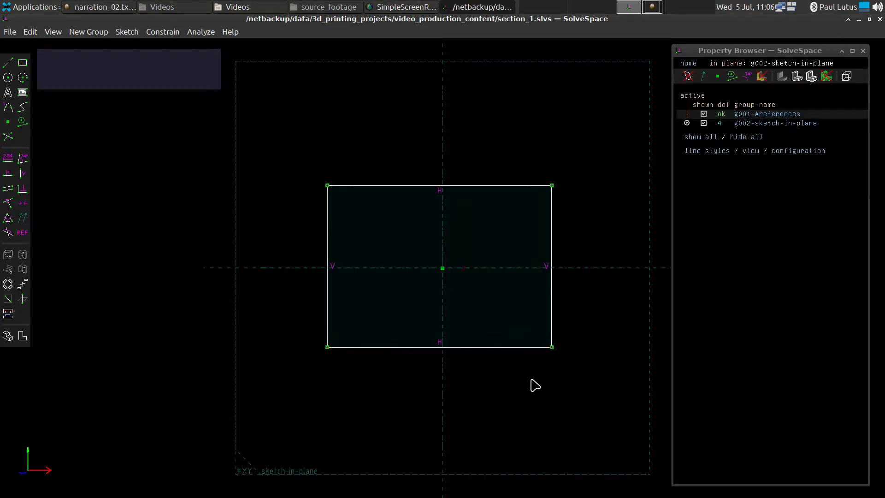
Delete the horizontal constraint on the rectangle's top edge and move the top-right corner slightly down and inward.
{"action": "left_click", "coordinate": [439, 190]}
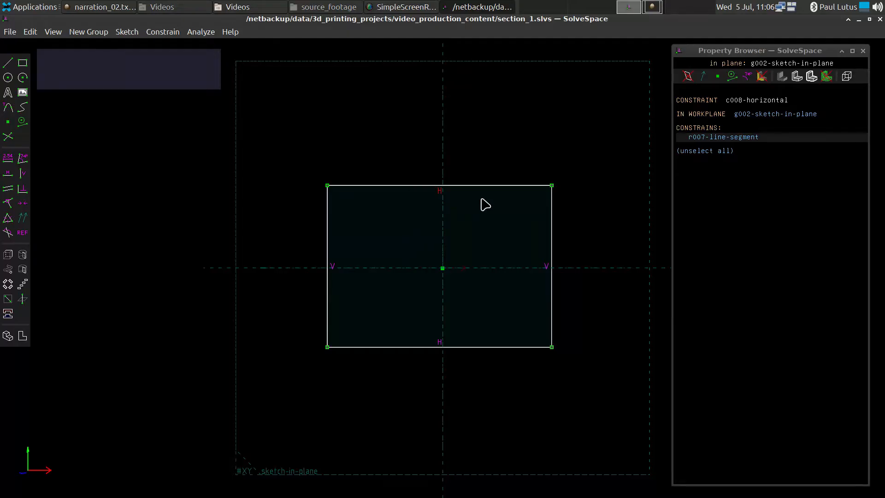
{"action": "key", "text": "Delete"}
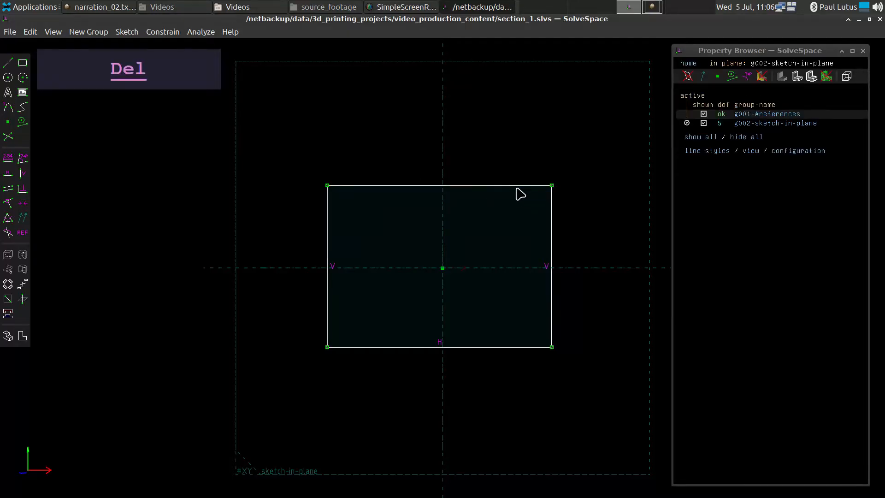
{"action": "left_click", "coordinate": [551, 185]}
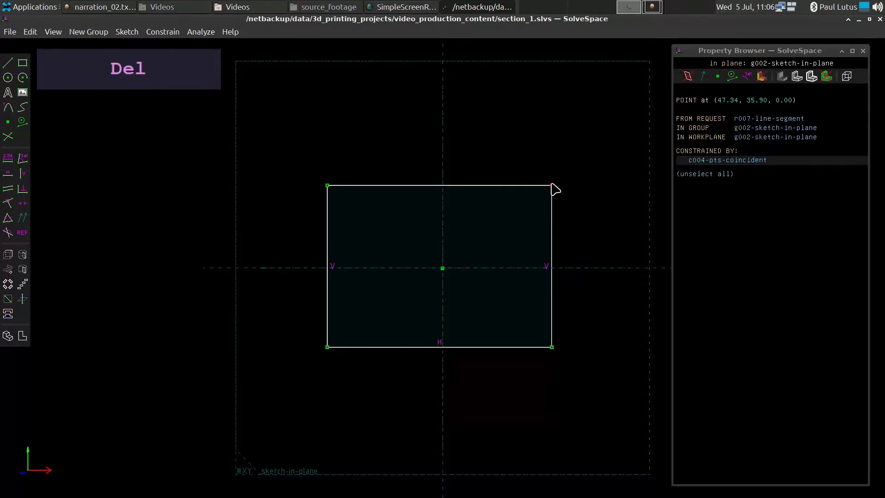
{"action": "mouse_move", "coordinate": [551, 186]}
{"action": "left_mouse_down"}
{"action": "mouse_move", "coordinate": [544, 137]}
{"action": "mouse_move", "coordinate": [540, 226]}
{"action": "mouse_move", "coordinate": [556, 174]}
{"action": "mouse_move", "coordinate": [544, 191]}
{"action": "left_mouse_up"}
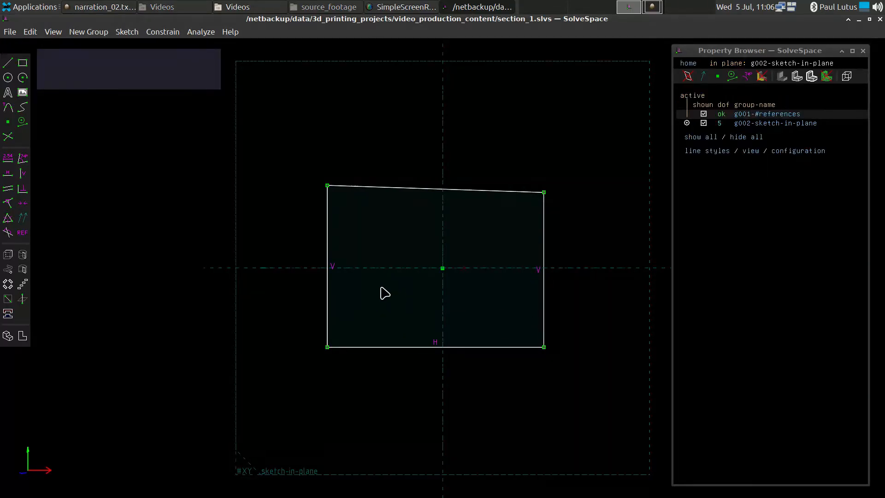
Delete the vertical constraints on the left and right edges and the horizontal constraint on the bottom edge.
{"action": "left_click", "coordinate": [334, 273]}
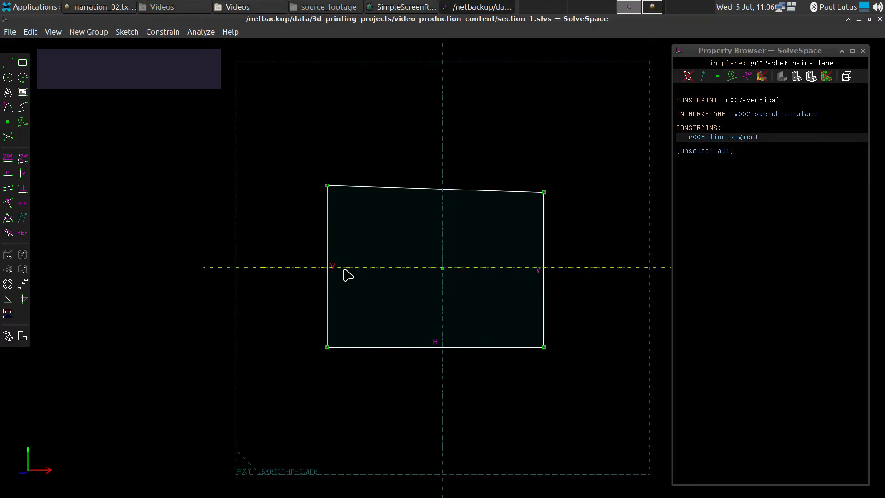
{"action": "key", "text": "Delete"}
{"action": "left_click", "coordinate": [537, 272]}
{"action": "key", "text": "Delete"}
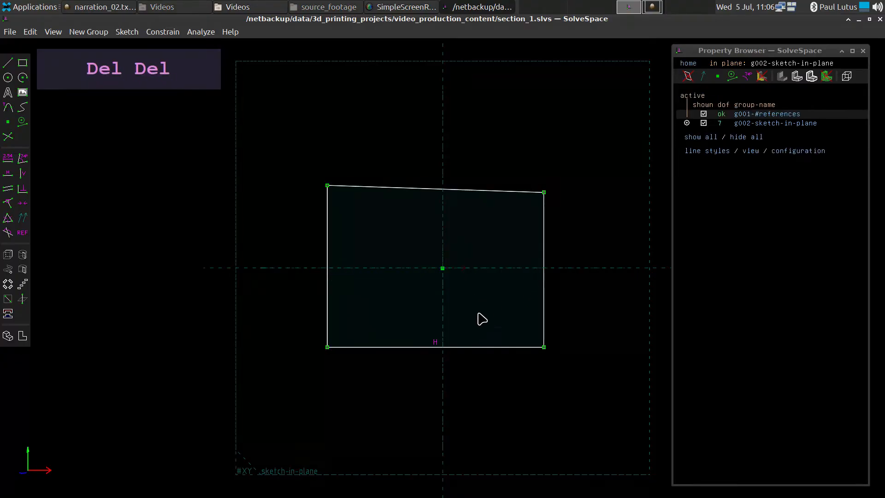
{"action": "left_click", "coordinate": [436, 342]}
{"action": "key", "text": "Delete"}
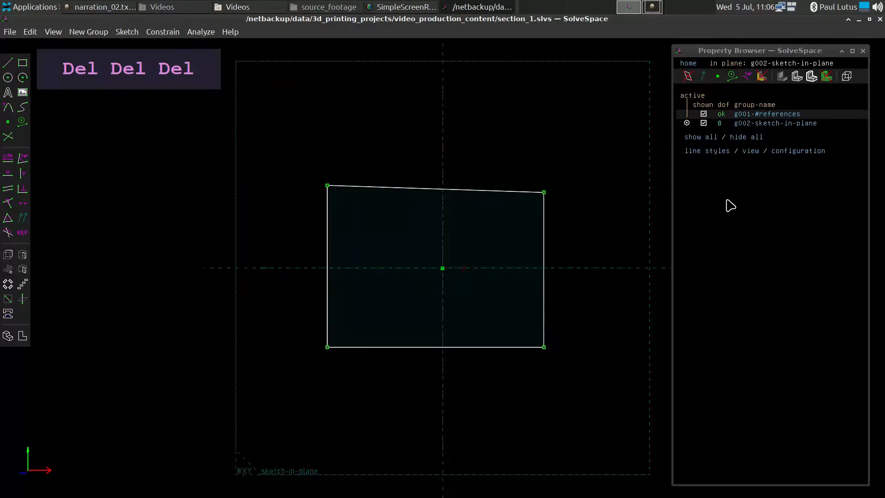
Move all four corners of the unconstrained rectangle one by one to distort it into a narrower, irregular quadrilateral.
{"action": "mouse_move", "coordinate": [544, 347]}
{"action": "left_mouse_down"}
{"action": "mouse_move", "coordinate": [497, 302]}
{"action": "mouse_move", "coordinate": [545, 281]}
{"action": "mouse_move", "coordinate": [573, 364]}
{"action": "mouse_move", "coordinate": [494, 327]}
{"action": "left_mouse_up"}
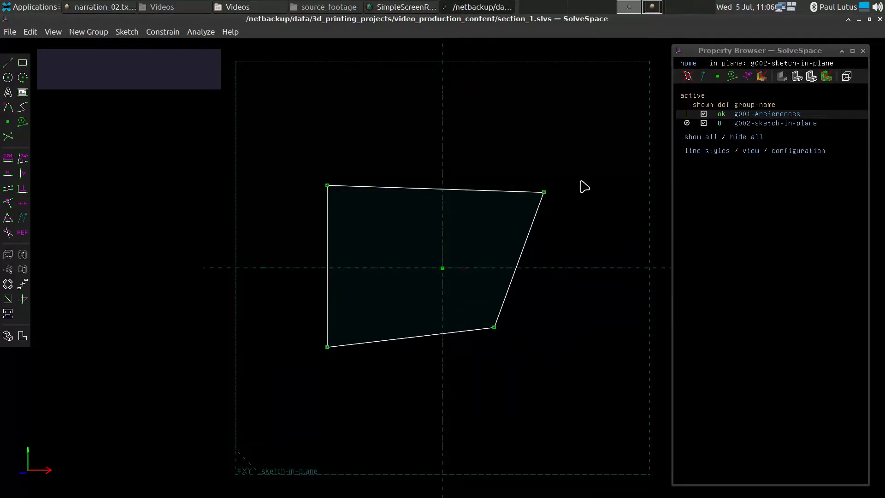
{"action": "mouse_move", "coordinate": [543, 192]}
{"action": "left_mouse_down"}
{"action": "mouse_move", "coordinate": [481, 194]}
{"action": "mouse_move", "coordinate": [494, 183]}
{"action": "left_mouse_up"}
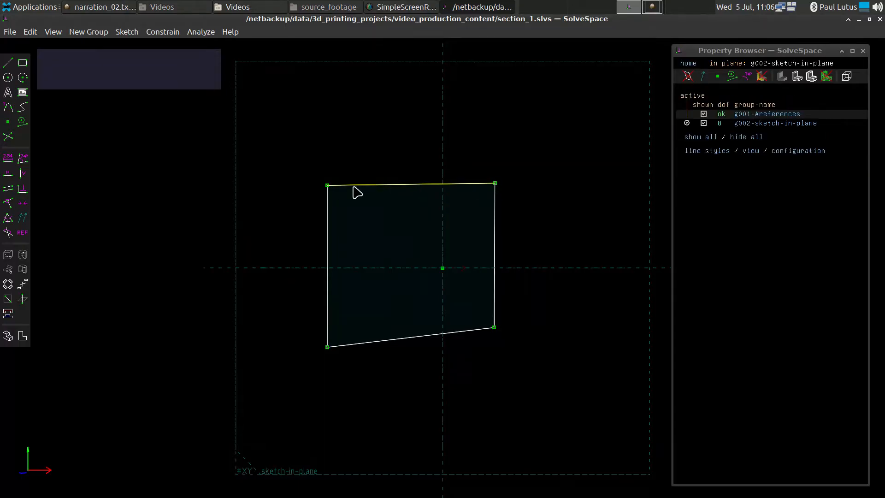
{"action": "mouse_move", "coordinate": [327, 185]}
{"action": "left_mouse_down"}
{"action": "mouse_move", "coordinate": [393, 229]}
{"action": "mouse_move", "coordinate": [346, 172]}
{"action": "left_mouse_up"}
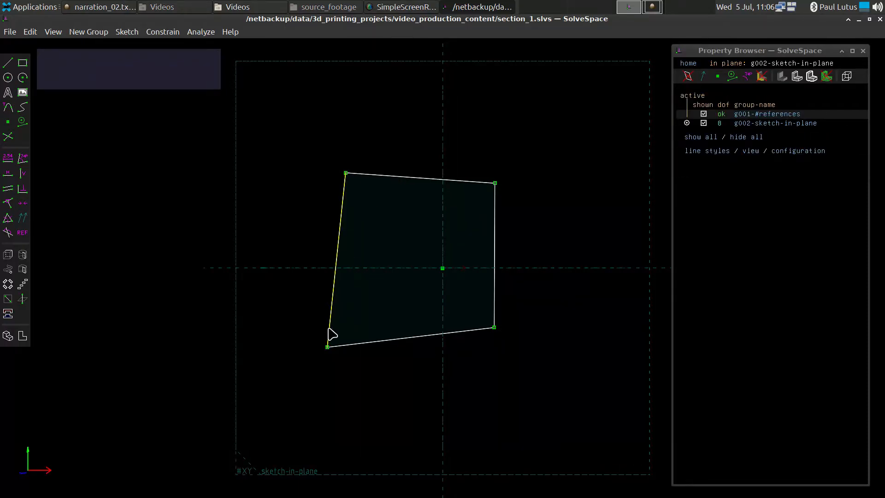
{"action": "left_click_drag", "start_coordinate": [327, 346], "coordinate": [350, 329]}
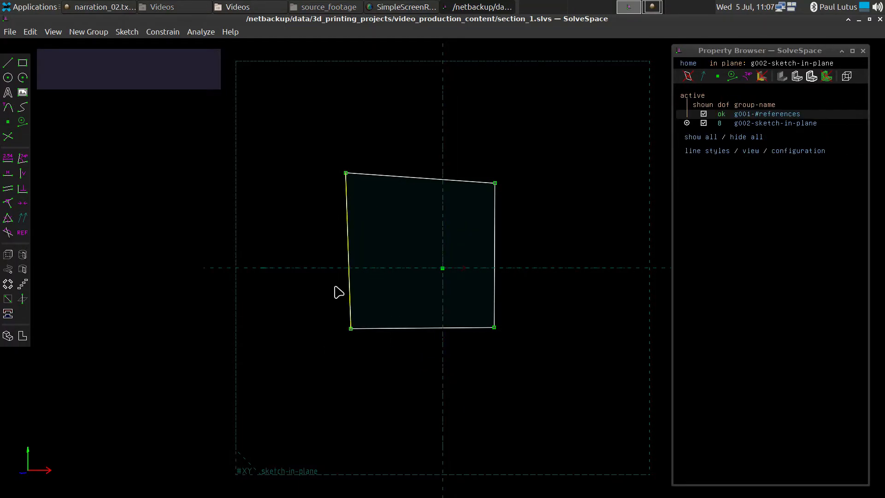
Constrain the left and right edges to be vertical, moving the top-right corner outward before constraining the right edge.
{"action": "left_click", "coordinate": [347, 252]}
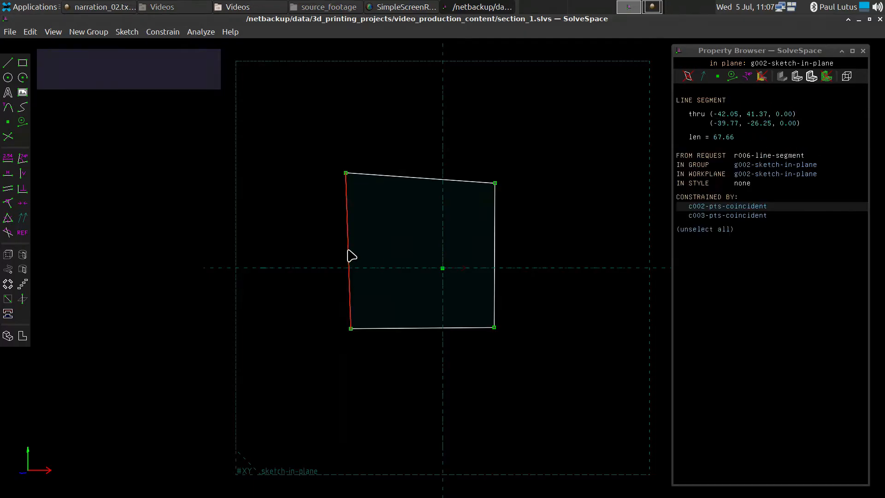
{"action": "key", "text": "v"}
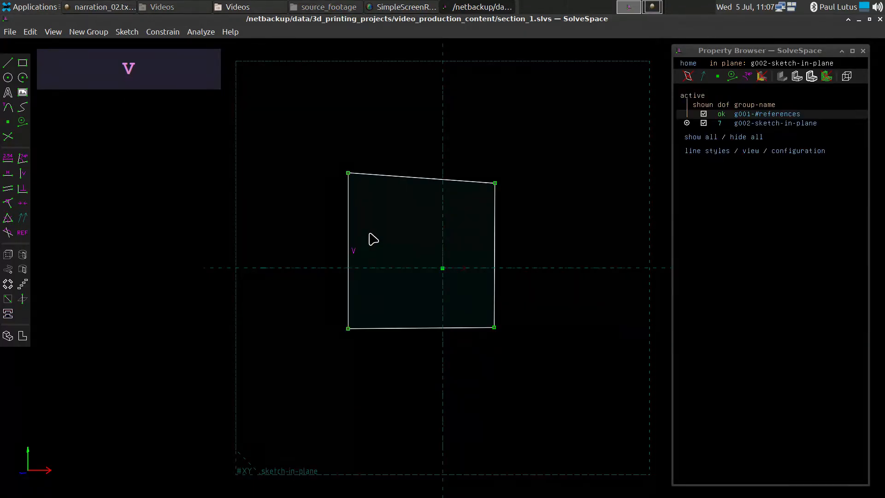
{"action": "left_click_drag", "start_coordinate": [496, 183], "coordinate": [553, 165]}
{"action": "left_click", "coordinate": [530, 224]}
{"action": "key", "text": "v"}
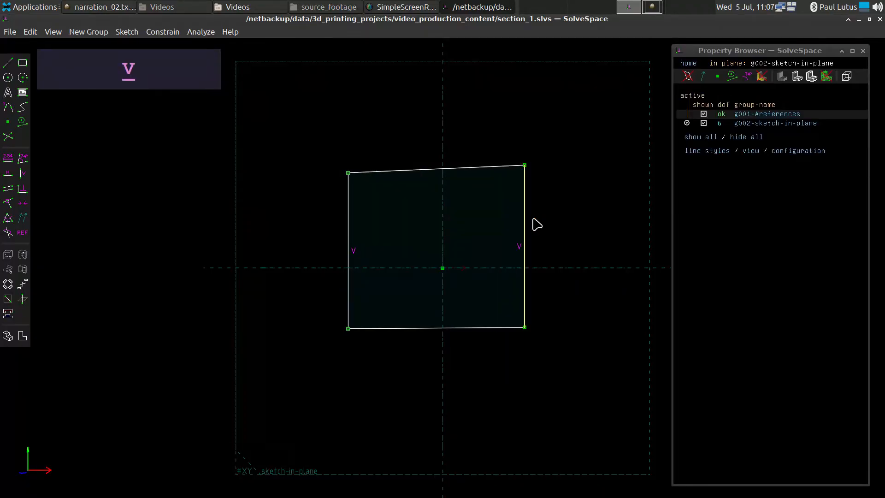
Try a vertical constraint on the slanted top edge and undo it.
{"action": "left_click", "coordinate": [467, 173]}
{"action": "key", "text": "v"}
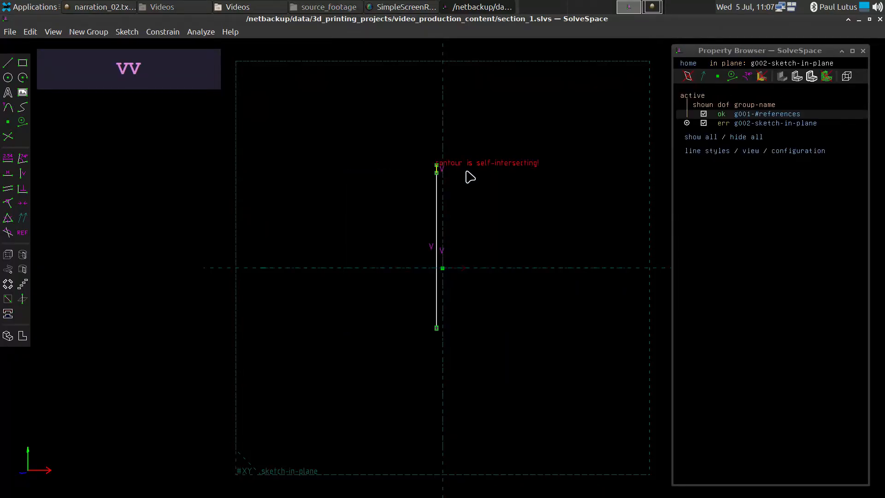
{"action": "key", "text": "ctrl+z"}
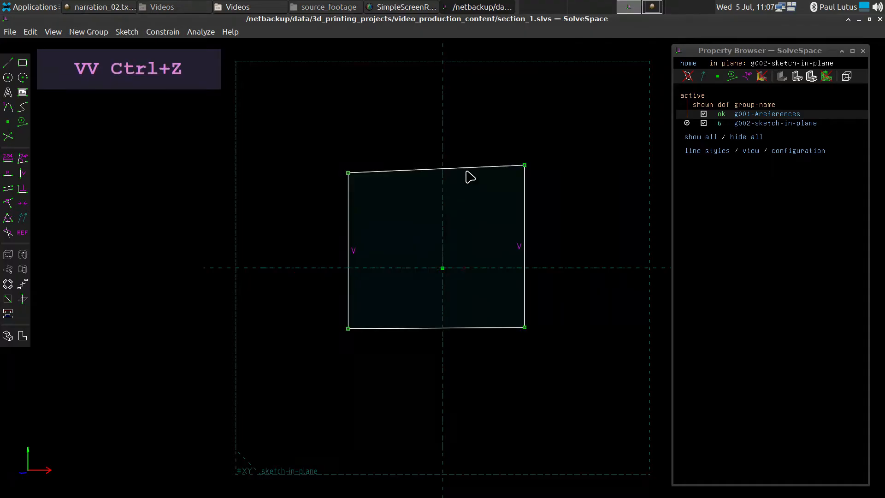
Constrain the top and bottom edges of the quadrilateral to be horizontal.
{"action": "left_click", "coordinate": [466, 169]}
{"action": "key", "text": "h"}
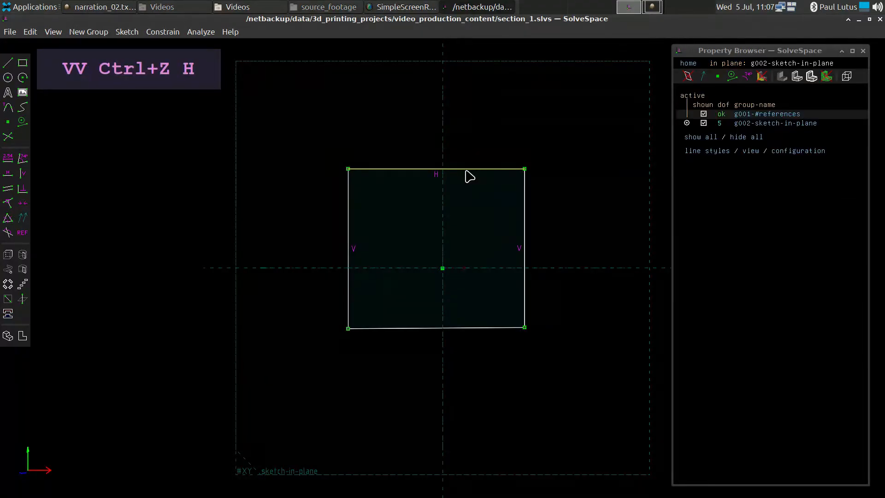
{"action": "left_click", "coordinate": [454, 327]}
{"action": "key", "text": "h"}
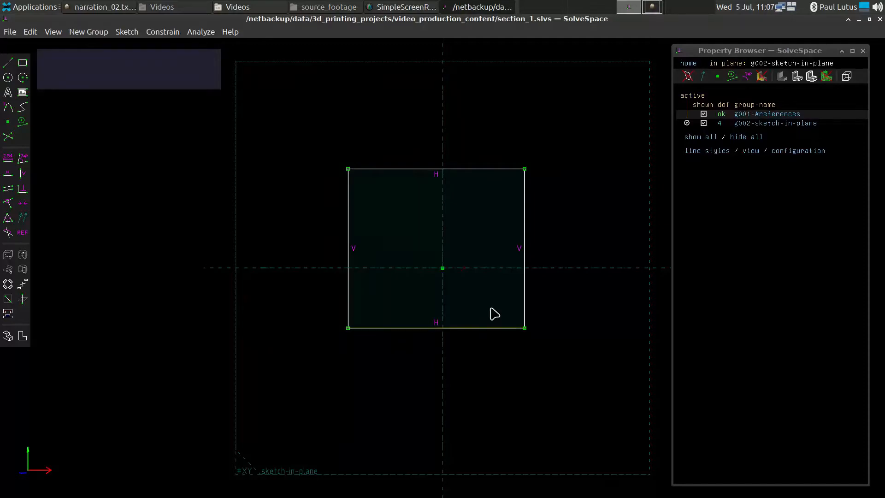
Add a distance constraint to the rectangle's top edge and set its length to 80 mm.
{"action": "left_click_drag", "start_coordinate": [472, 170], "coordinate": [472, 172]}
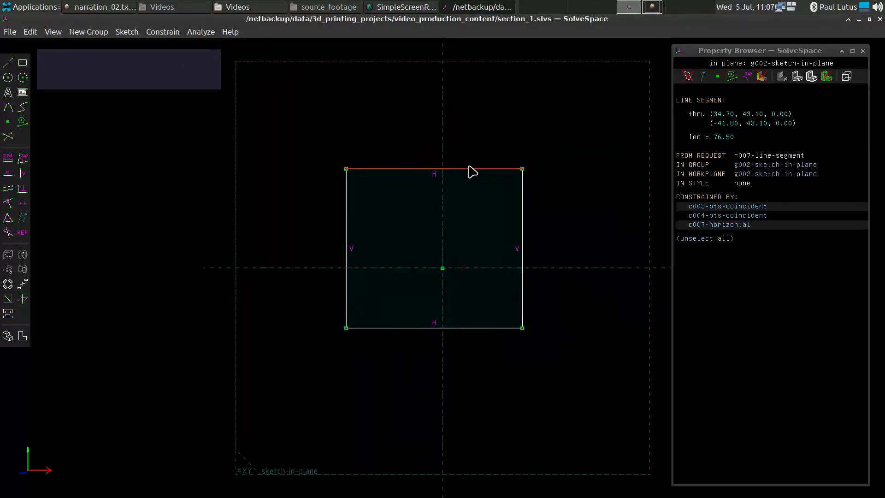
{"action": "type", "text": "d"}
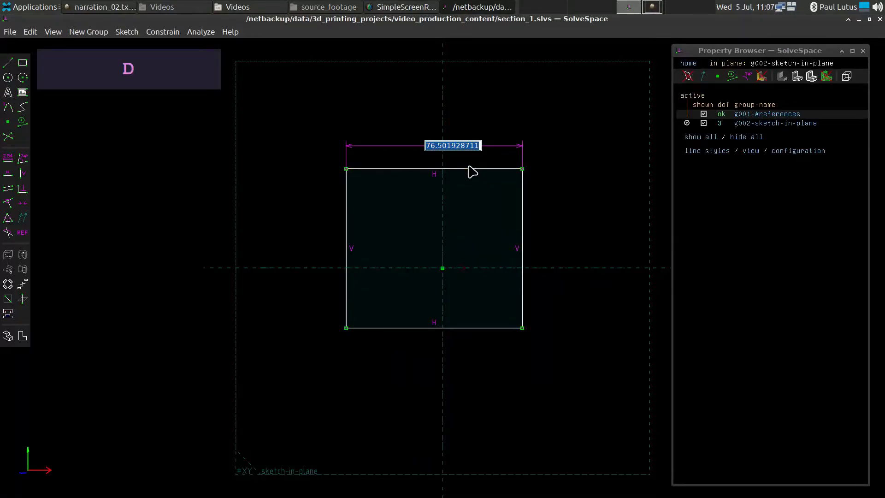
{"action": "type", "text": "80"}
{"action": "key", "text": "Return"}
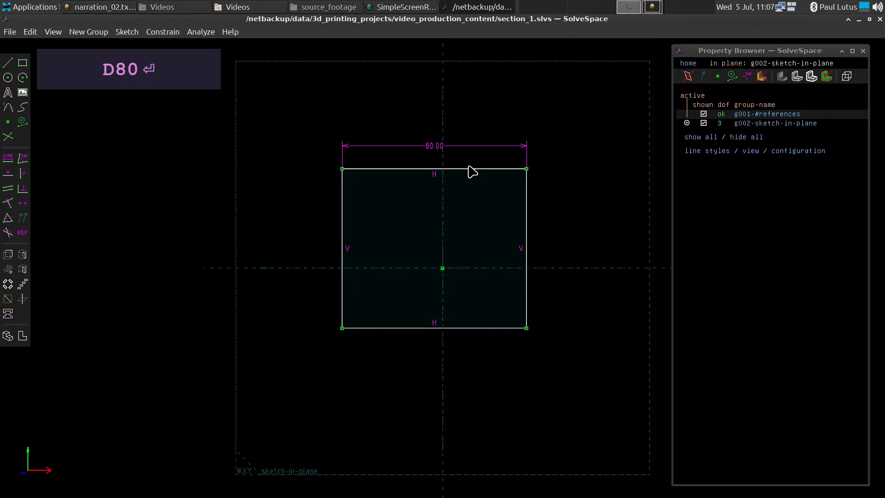
Constrain the left and top edges to equal length, and inspect the new constraint's properties.
{"action": "left_click", "coordinate": [346, 230]}
{"action": "left_click", "coordinate": [377, 170]}
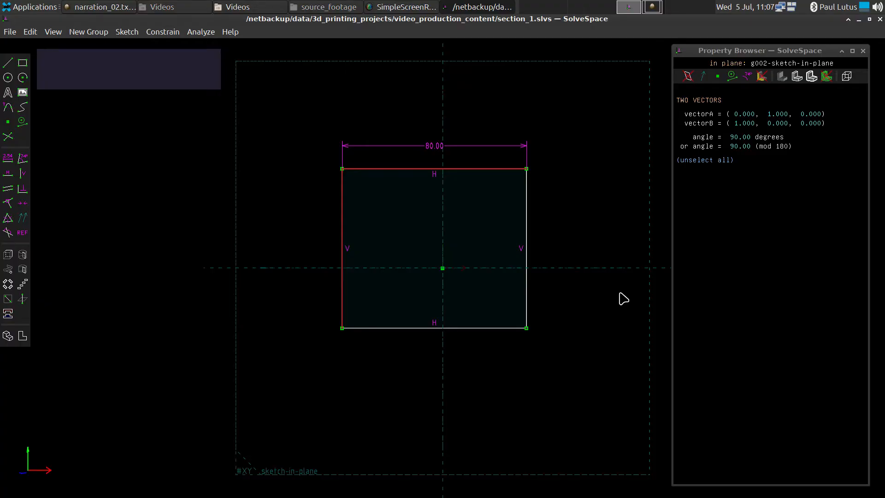
{"action": "key", "text": "q"}
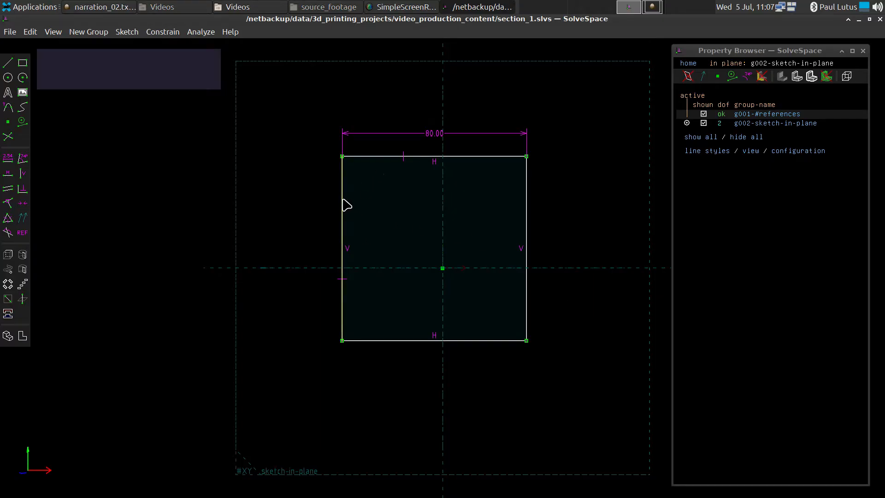
{"action": "left_click", "coordinate": [348, 280]}
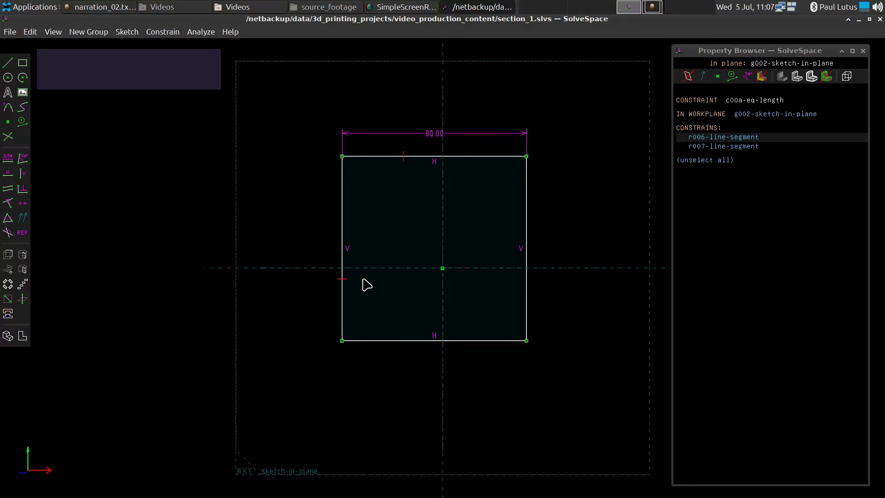
{"action": "left_click", "coordinate": [320, 310]}
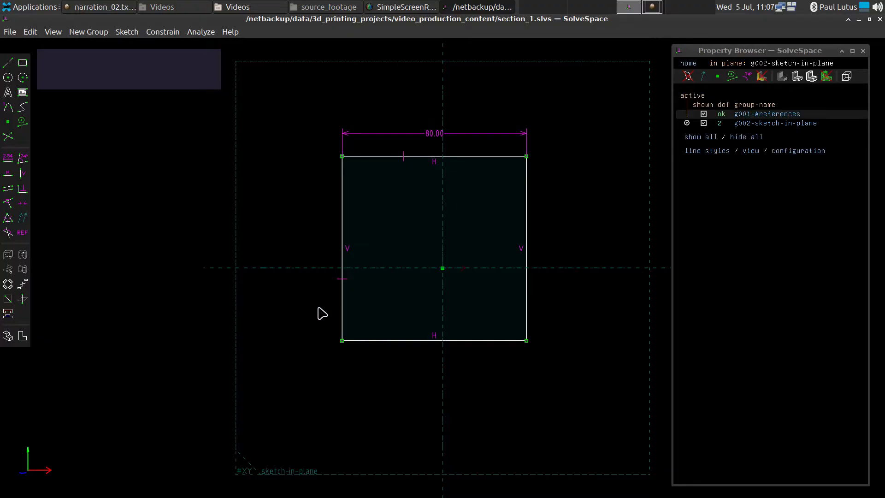
Inspect the angle between the square's left and top edges.
{"action": "left_click", "coordinate": [344, 224]}
{"action": "left_click", "coordinate": [380, 157]}
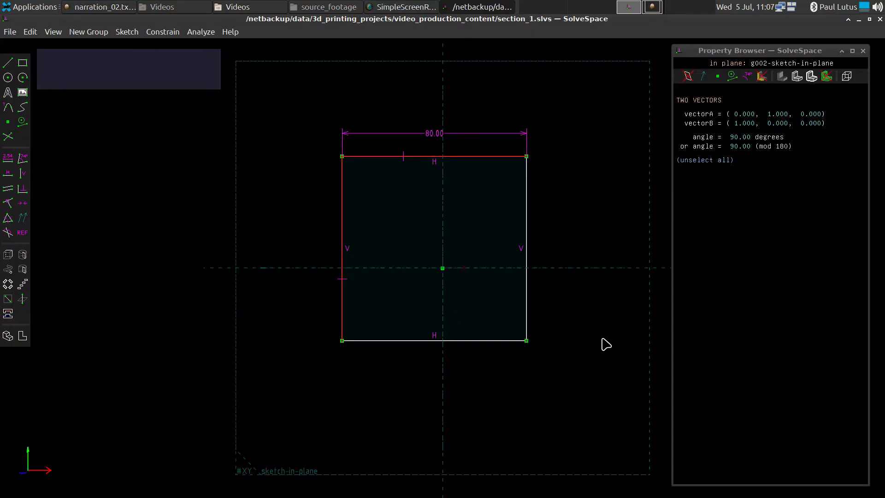
{"action": "key", "text": "Escape"}
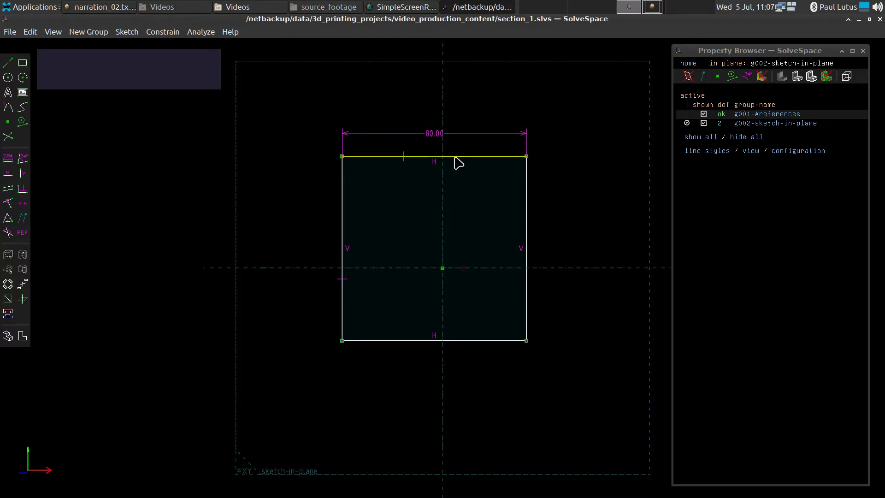
Move the square slightly and constrain its two bottom corners symmetric about the vertical axis.
{"action": "left_click_drag", "start_coordinate": [456, 157], "coordinate": [468, 180]}
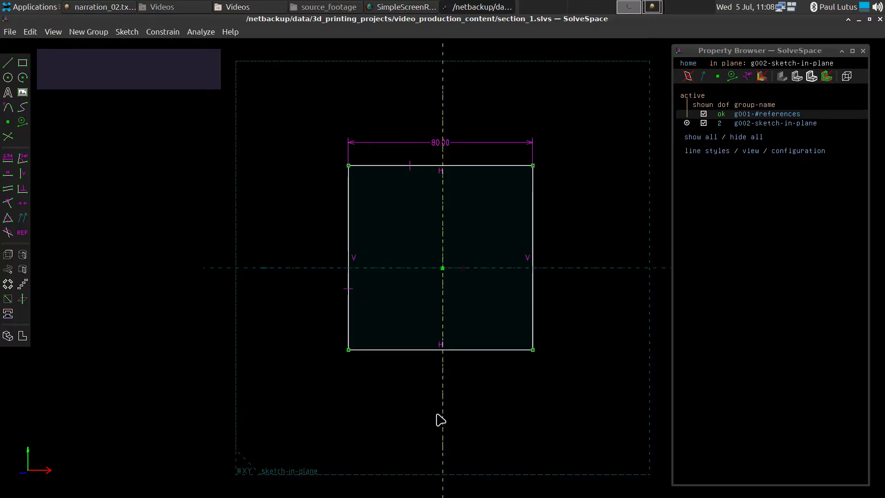
{"action": "left_click", "coordinate": [348, 350]}
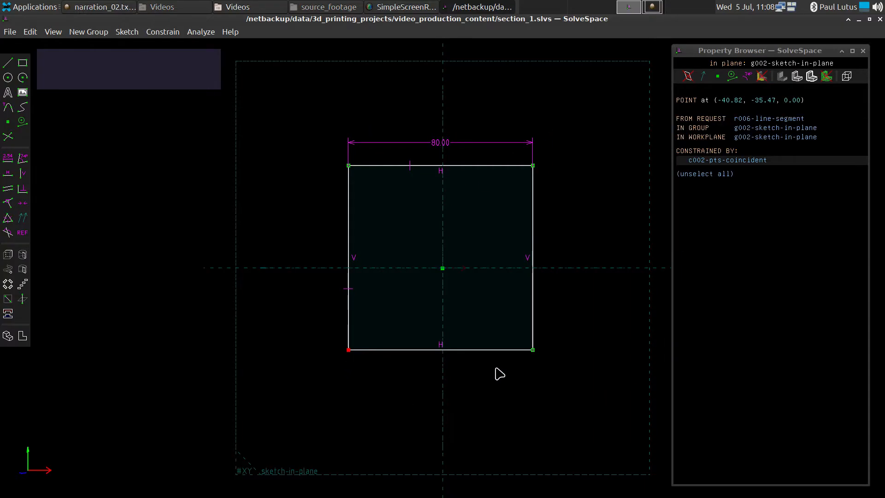
{"action": "left_click", "coordinate": [533, 350]}
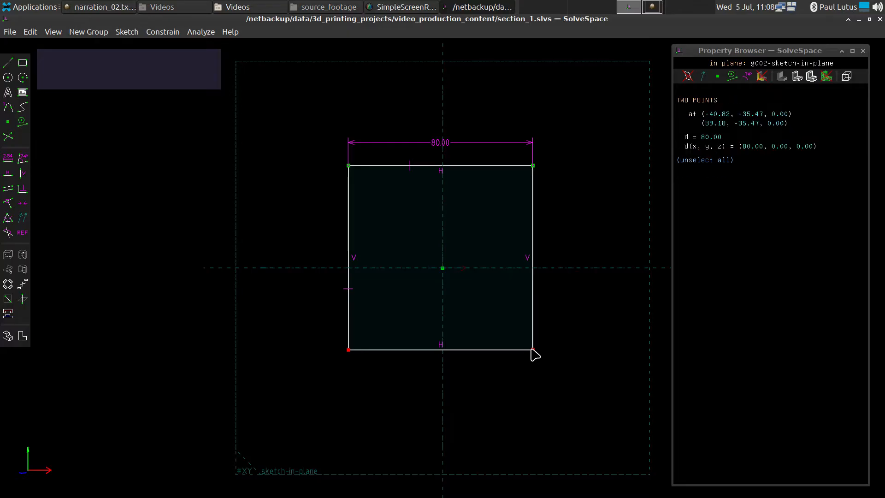
{"action": "left_click", "coordinate": [444, 389]}
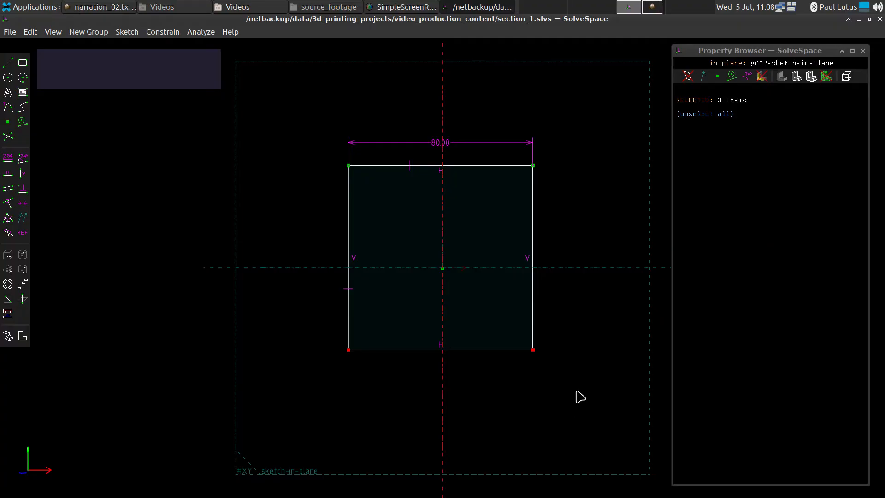
{"action": "key", "text": "y"}
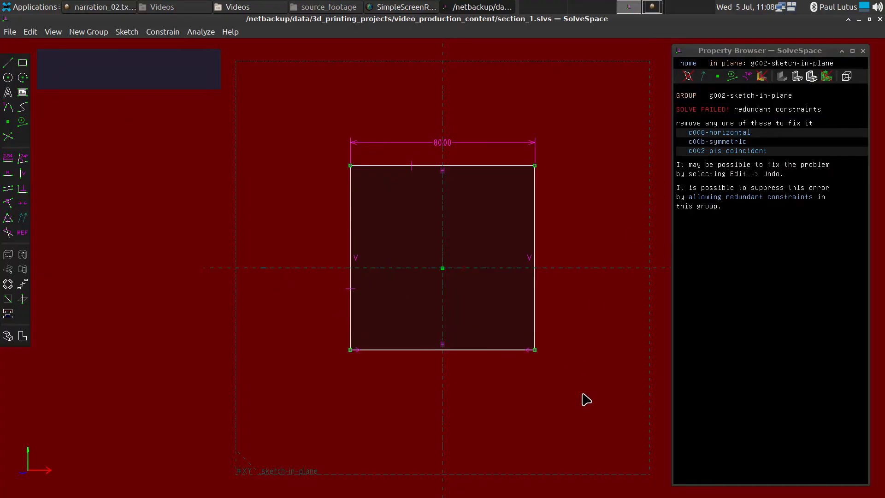
{"action": "key", "text": "super+r"}
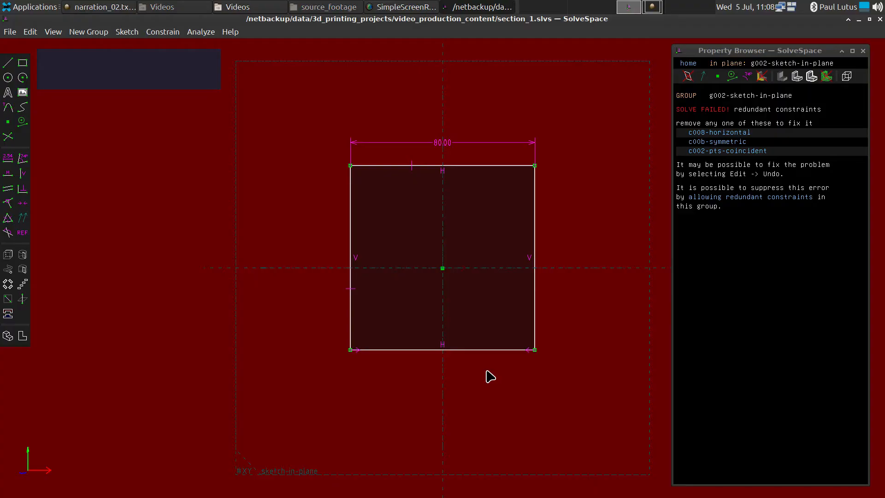
Delete the redundant horizontal constraint on the bottom edge and test how the square can still move.
{"action": "left_click", "coordinate": [719, 134]}
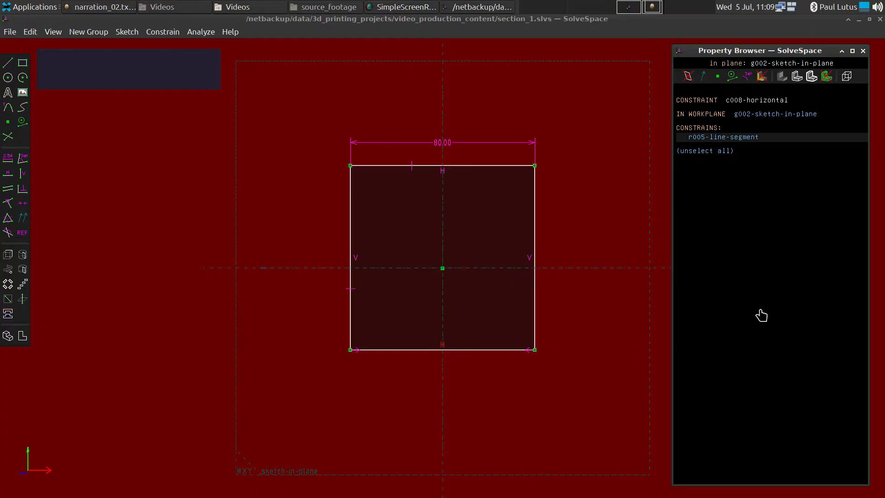
{"action": "key", "text": "Delete"}
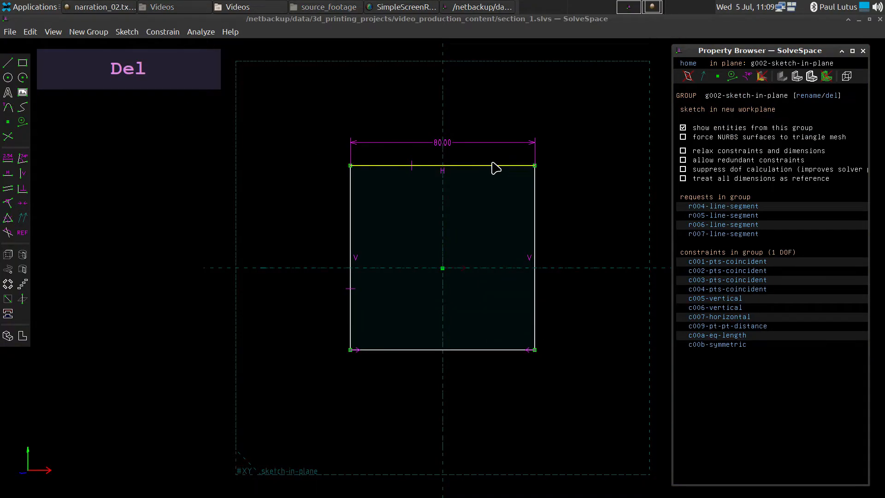
{"action": "left_click", "coordinate": [466, 166]}
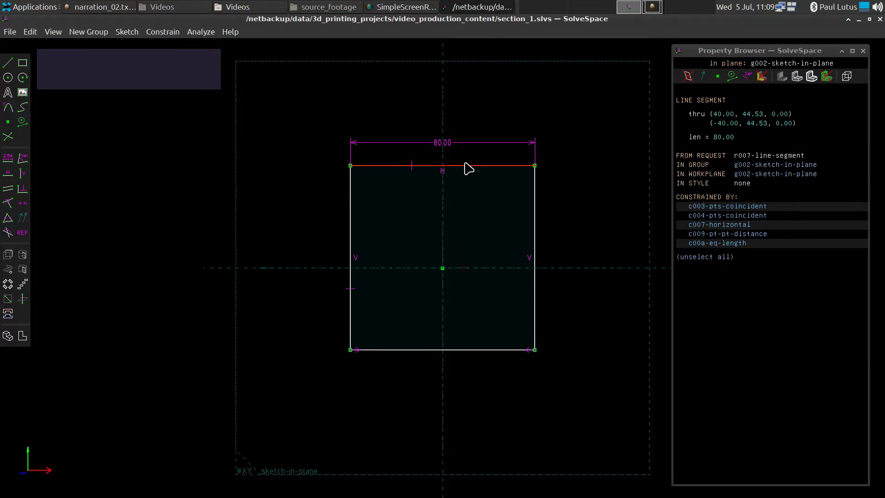
{"action": "mouse_move", "coordinate": [466, 166]}
{"action": "left_mouse_down"}
{"action": "mouse_move", "coordinate": [486, 168]}
{"action": "mouse_move", "coordinate": [481, 191]}
{"action": "mouse_move", "coordinate": [482, 118]}
{"action": "mouse_move", "coordinate": [486, 178]}
{"action": "mouse_move", "coordinate": [485, 166]}
{"action": "mouse_move", "coordinate": [473, 167]}
{"action": "mouse_move", "coordinate": [479, 156]}
{"action": "left_mouse_up"}
{"action": "left_click_drag", "start_coordinate": [451, 349], "coordinate": [467, 347]}
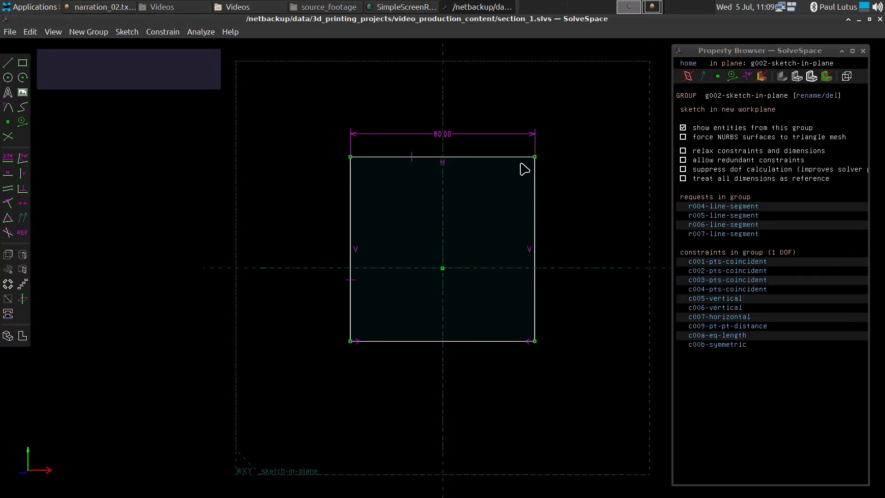
Constrain the square's two right corners symmetric about the horizontal axis.
{"action": "left_click", "coordinate": [535, 157]}
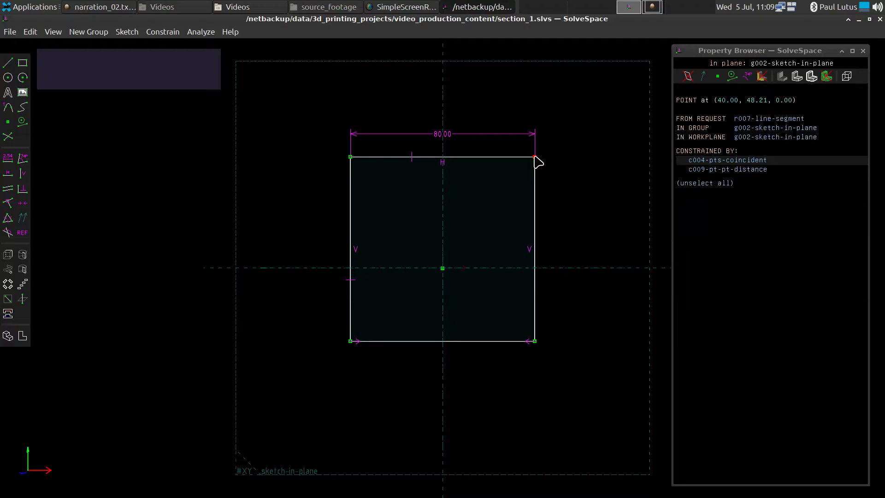
{"action": "left_click", "coordinate": [535, 341]}
{"action": "left_click", "coordinate": [563, 269]}
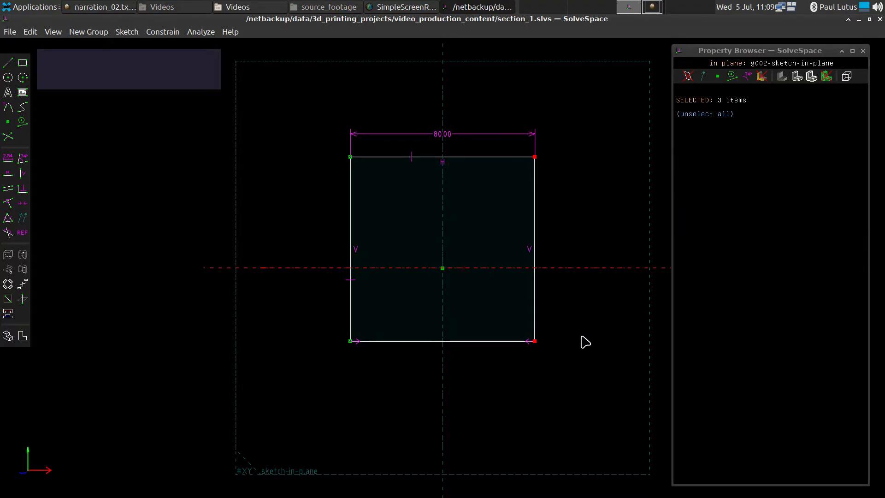
{"action": "key", "text": "y"}
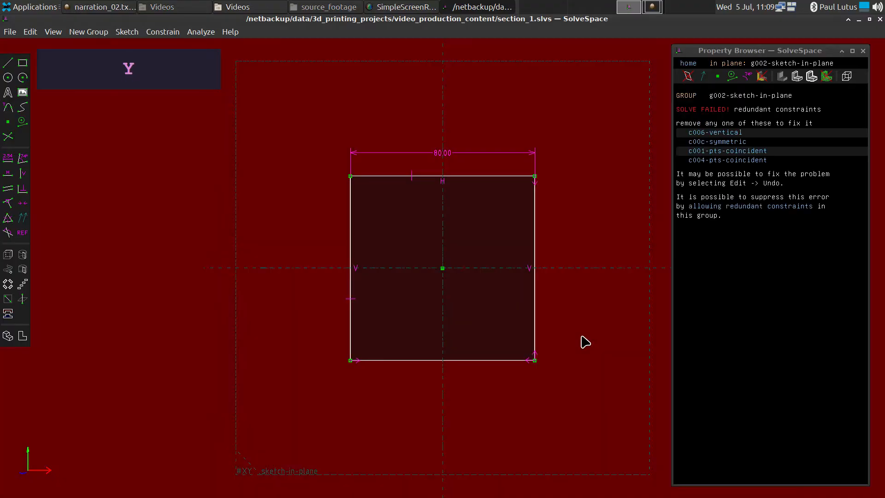
Delete the redundant vertical constraint on the right edge and check the sketch's degrees of freedom in the group list.
{"action": "left_click", "coordinate": [724, 133]}
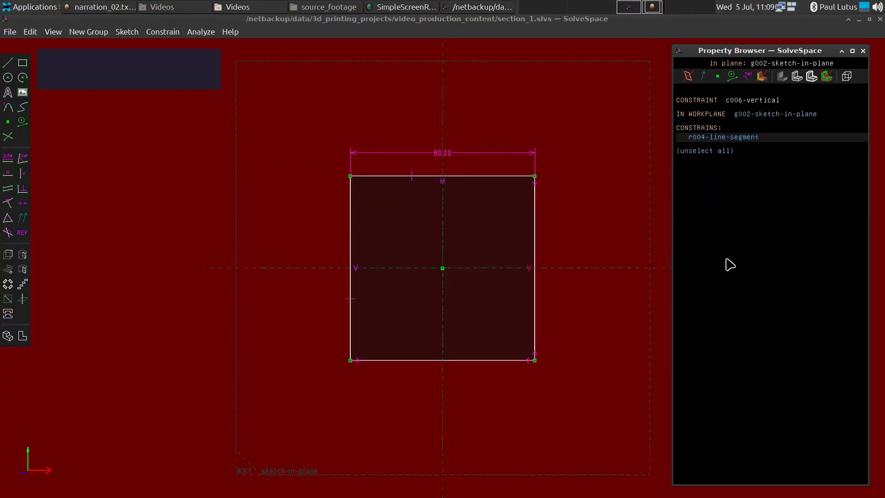
{"action": "key", "text": "Delete"}
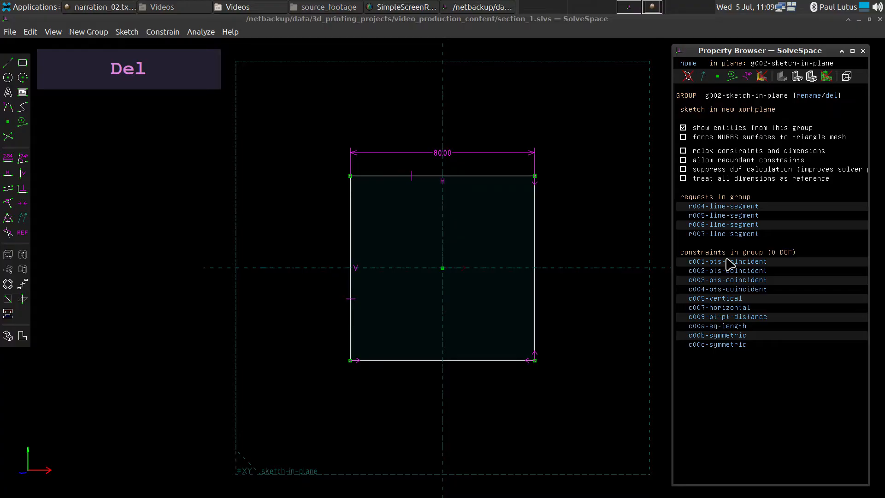
{"action": "left_click", "coordinate": [455, 176]}
{"action": "left_click", "coordinate": [464, 169]}
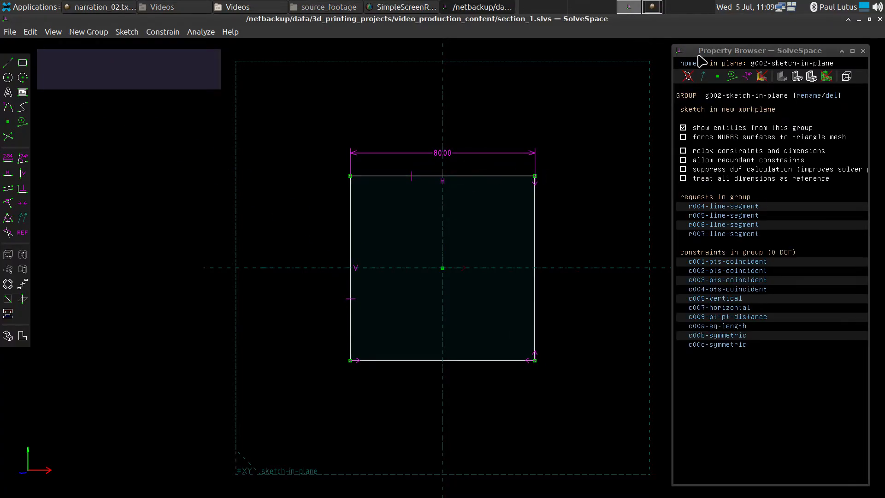
{"action": "left_click", "coordinate": [687, 66]}
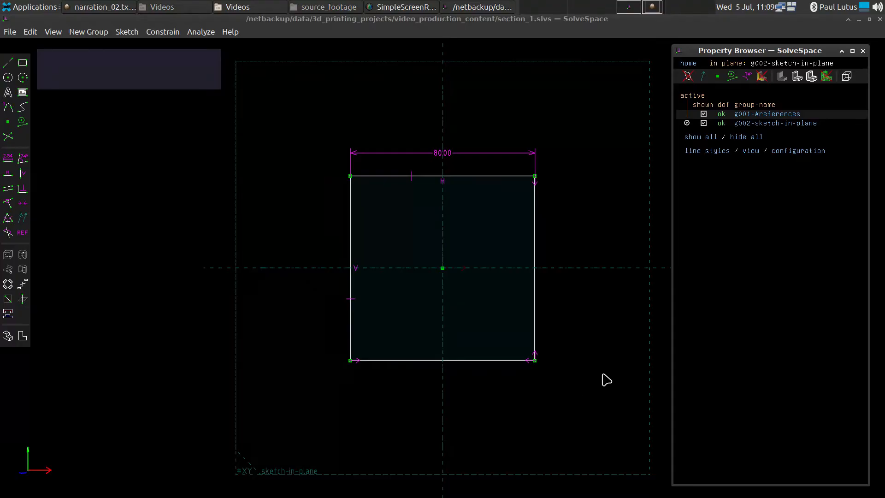
Extrude the 80 mm square sketch into a solid.
{"action": "mouse_move", "coordinate": [602, 379]}
{"action": "middle_mouse_down"}
{"action": "mouse_move", "coordinate": [567, 396]}
{"action": "mouse_move", "coordinate": [564, 413]}
{"action": "middle_mouse_up"}
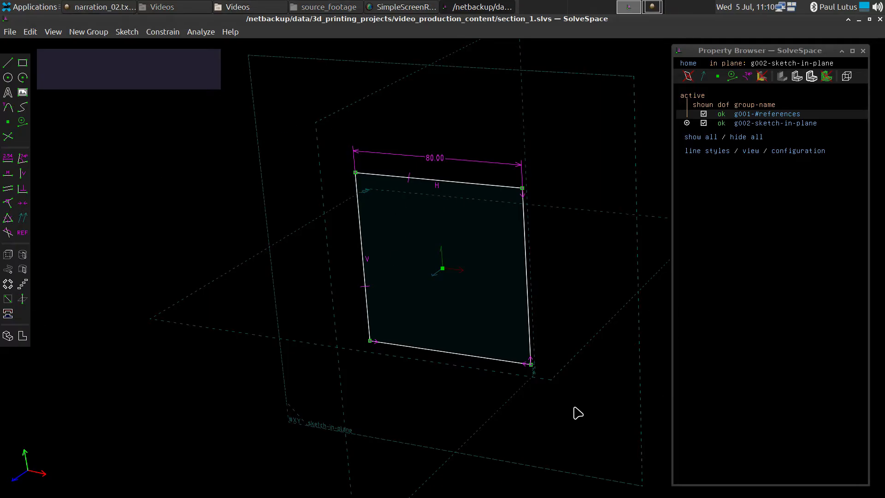
{"action": "middle_click_drag", "start_coordinate": [575, 413], "coordinate": [612, 373]}
{"action": "mouse_move", "coordinate": [631, 346]}
{"action": "middle_mouse_down"}
{"action": "mouse_move", "coordinate": [566, 421]}
{"action": "mouse_move", "coordinate": [622, 357]}
{"action": "mouse_move", "coordinate": [600, 348]}
{"action": "mouse_move", "coordinate": [595, 390]}
{"action": "mouse_move", "coordinate": [613, 397]}
{"action": "mouse_move", "coordinate": [603, 401]}
{"action": "middle_mouse_up"}
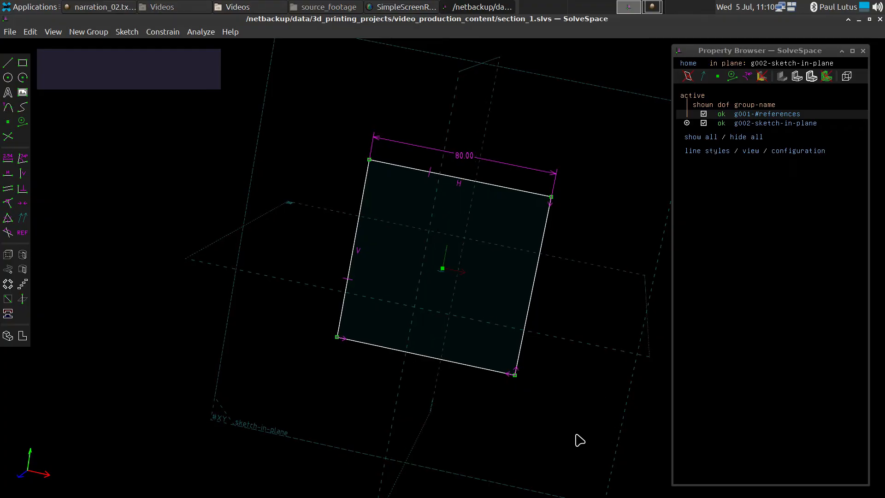
{"action": "middle_click_drag", "start_coordinate": [575, 433], "coordinate": [612, 414], "text": "ctrl"}
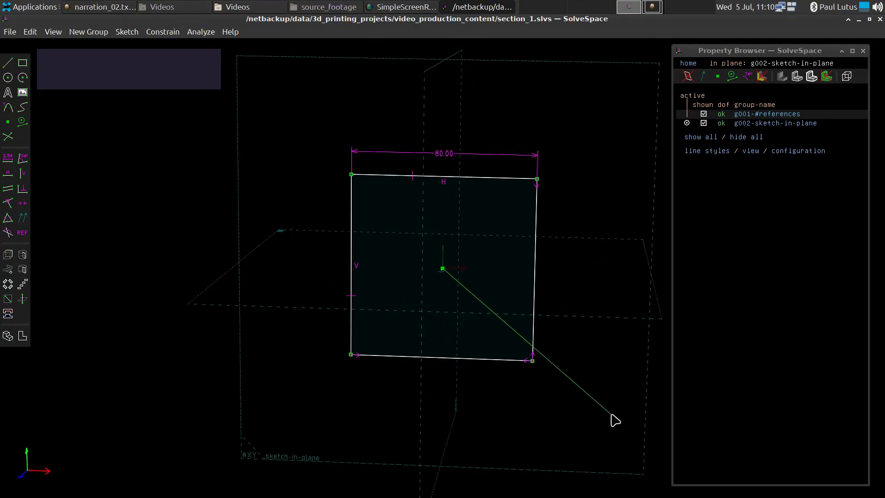
{"action": "middle_click_drag", "start_coordinate": [621, 166], "coordinate": [588, 190]}
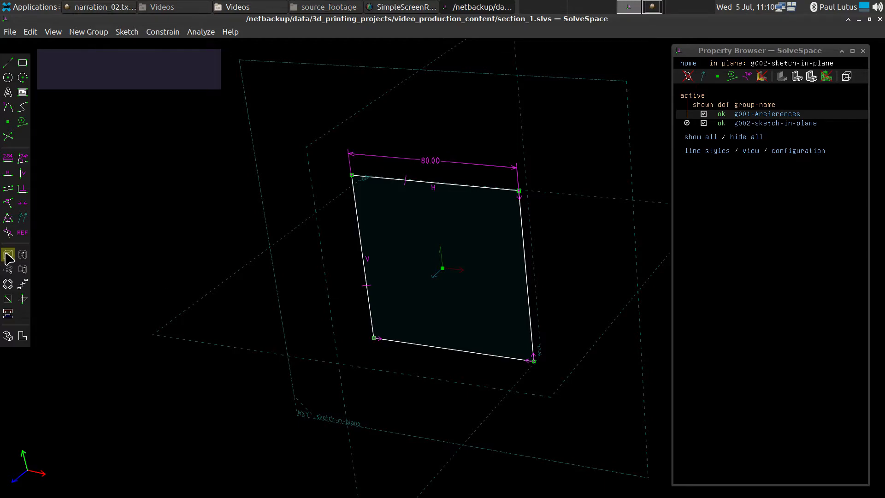
{"action": "key", "text": "super+r"}
{"action": "key", "text": "shift+x"}
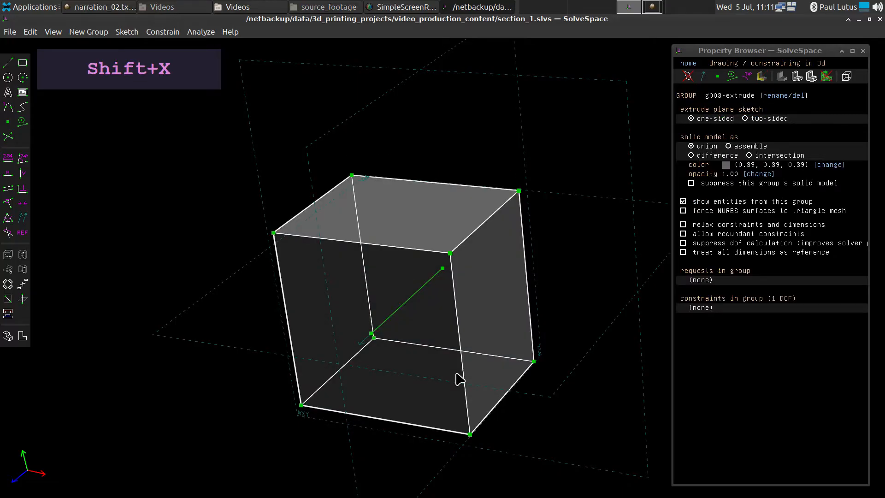
Show the group list and stretch the extrusion to a depth of about 86 mm.
{"action": "middle_click_drag", "start_coordinate": [624, 421], "coordinate": [607, 411]}
{"action": "left_click", "coordinate": [688, 63]}
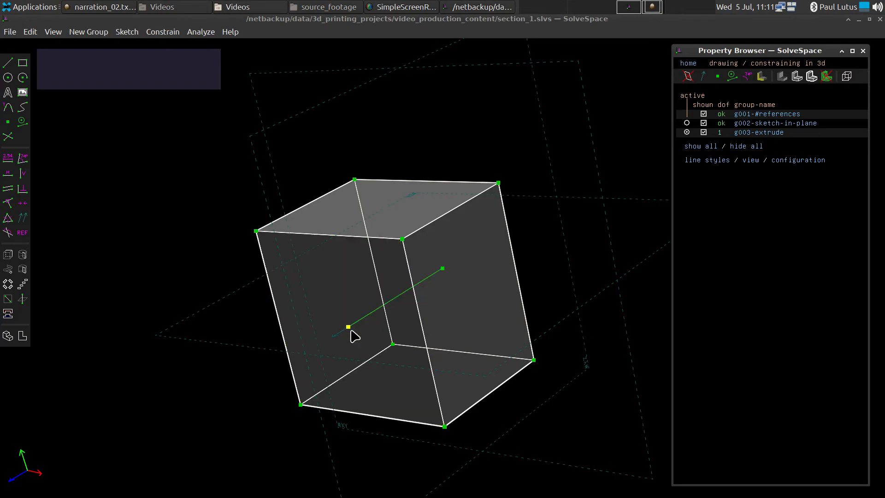
{"action": "left_click_drag", "start_coordinate": [349, 328], "coordinate": [320, 417]}
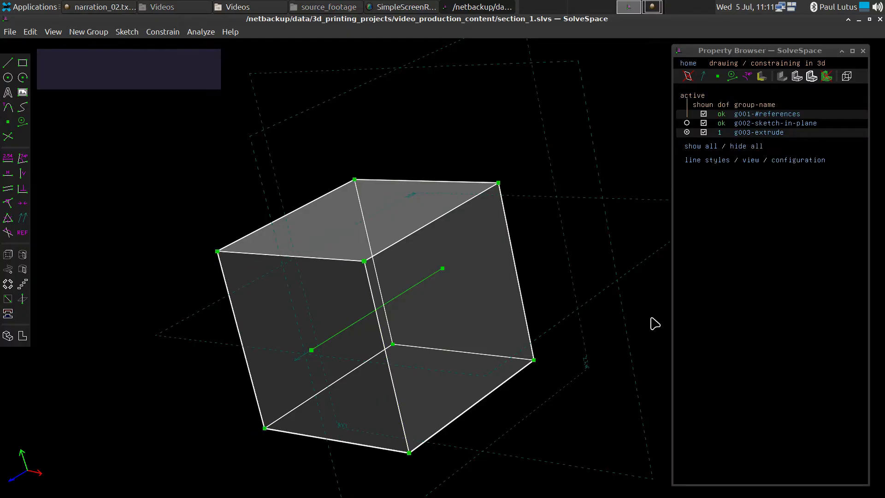
Open the extrude group's properties, try the two-sided extrusion option and switch back to one-sided.
{"action": "left_click", "coordinate": [771, 133]}
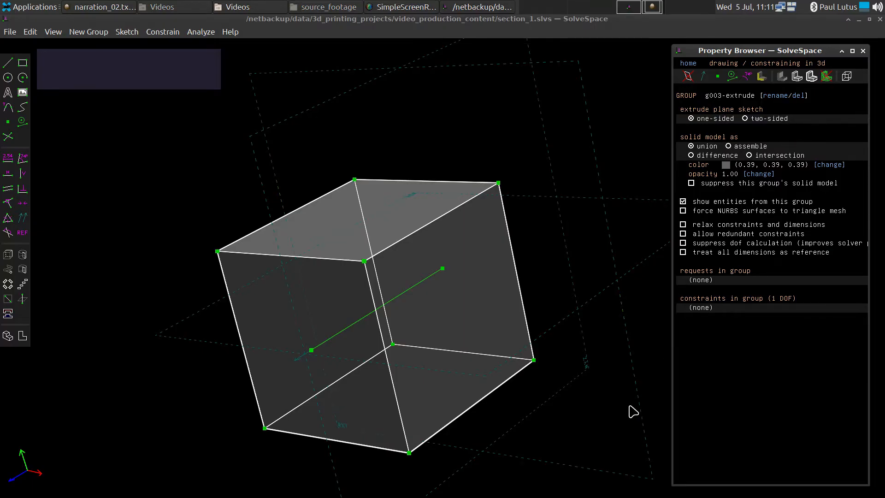
{"action": "middle_click_drag", "start_coordinate": [629, 406], "coordinate": [579, 420]}
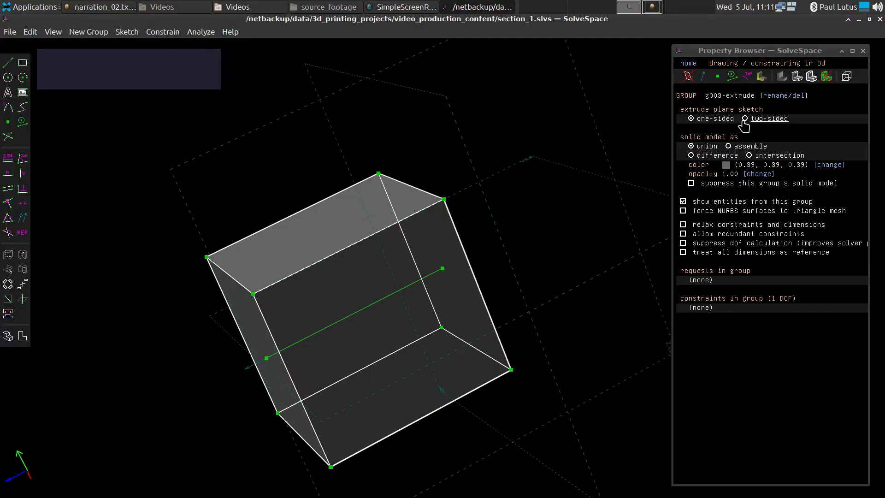
{"action": "left_click", "coordinate": [744, 119]}
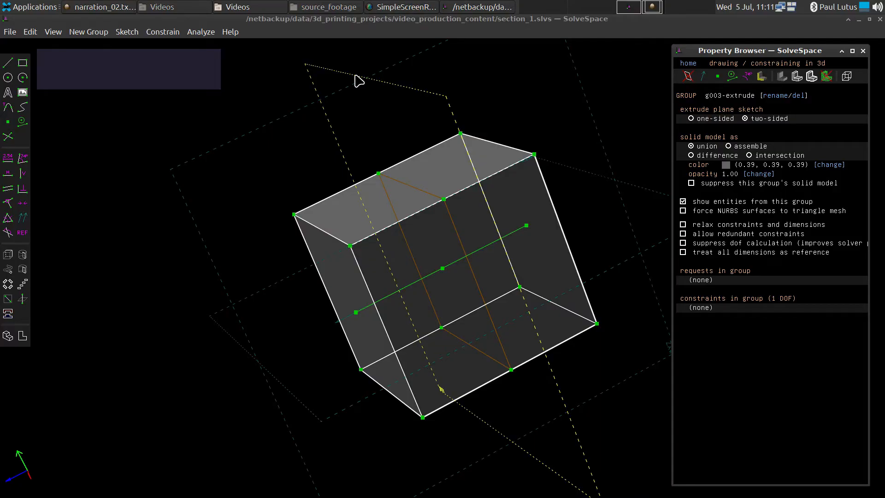
{"action": "left_click", "coordinate": [690, 119]}
Pull the extrusion through to the opposite side of the sketch plane, about 118 mm deep, and try it two-sided before restoring one-sided.
{"action": "left_click", "coordinate": [266, 358]}
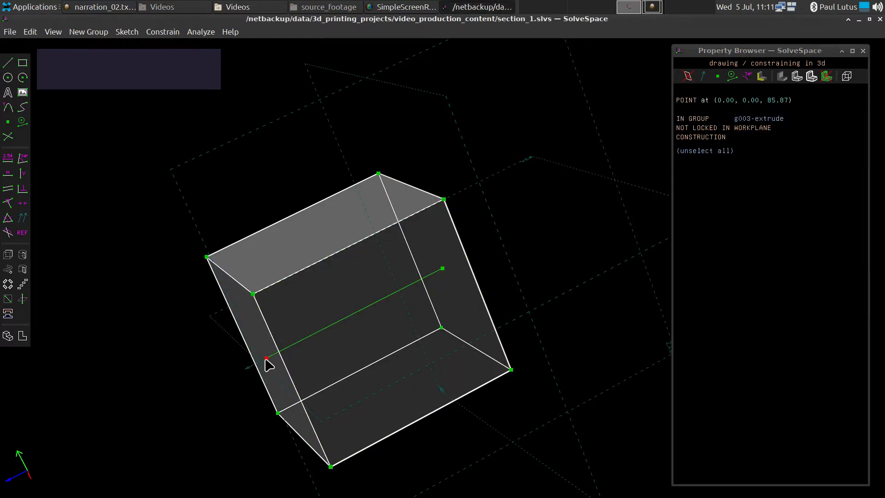
{"action": "left_click_drag", "start_coordinate": [265, 358], "coordinate": [693, 146]}
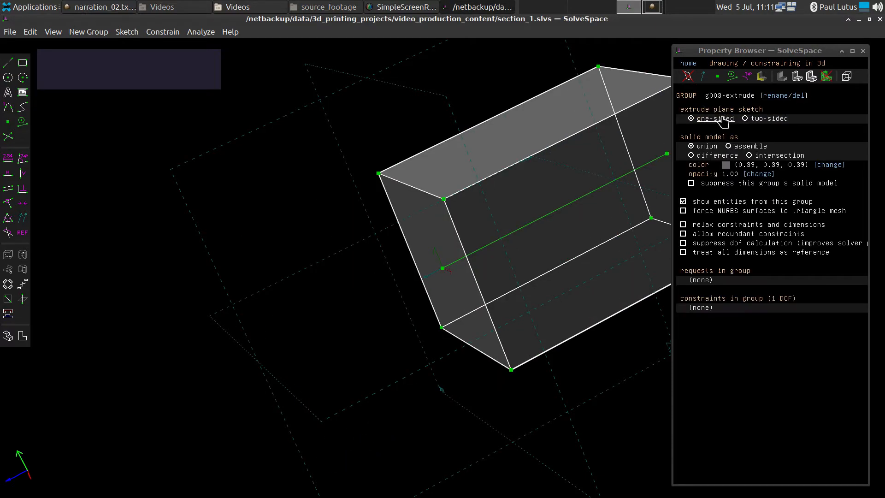
{"action": "left_click", "coordinate": [744, 119]}
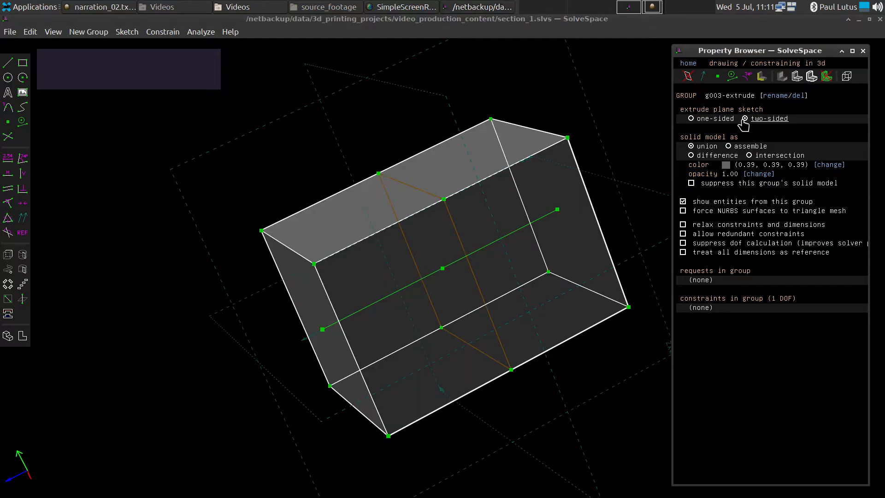
{"action": "left_click", "coordinate": [691, 118]}
Pull the extrusion back to the original side of the sketch plane, about 71 mm deep, and make it two-sided.
{"action": "left_click", "coordinate": [666, 154]}
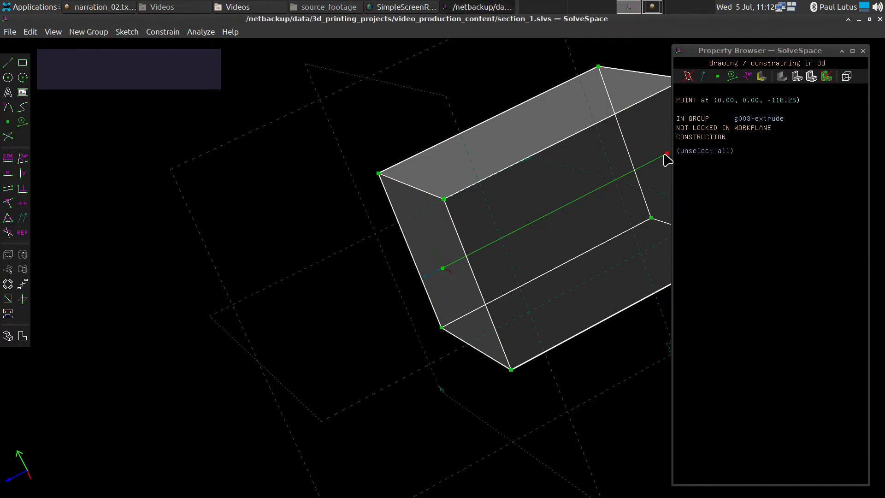
{"action": "left_click_drag", "start_coordinate": [665, 154], "coordinate": [272, 355]}
{"action": "left_click", "coordinate": [744, 119]}
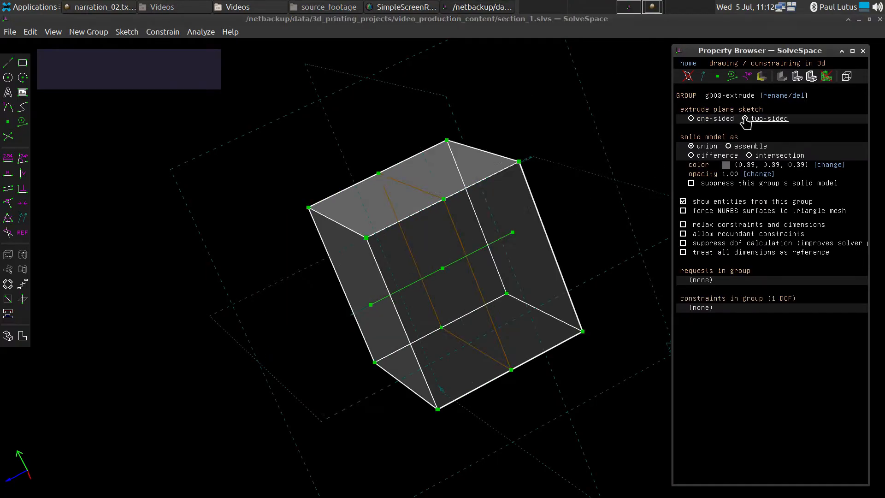
Constrain the two-sided extrusion's depth to 40 mm by dimensioning its central depth line.
{"action": "left_click", "coordinate": [411, 285]}
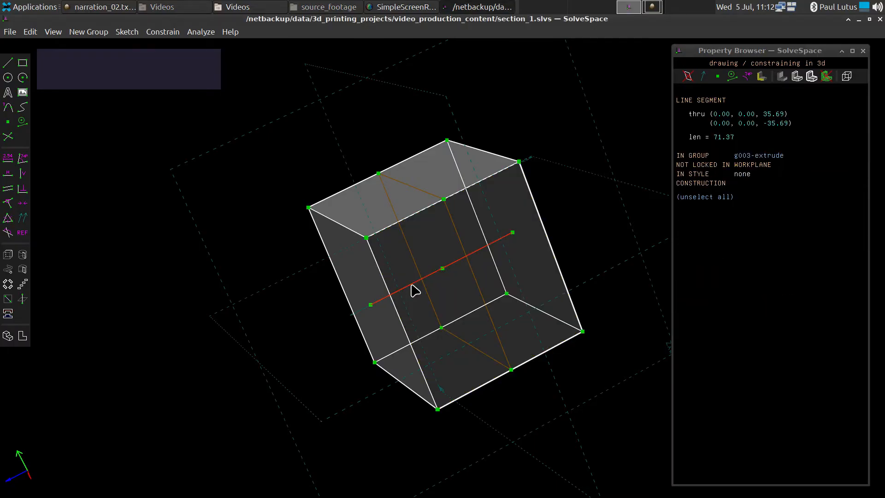
{"action": "key", "text": "d"}
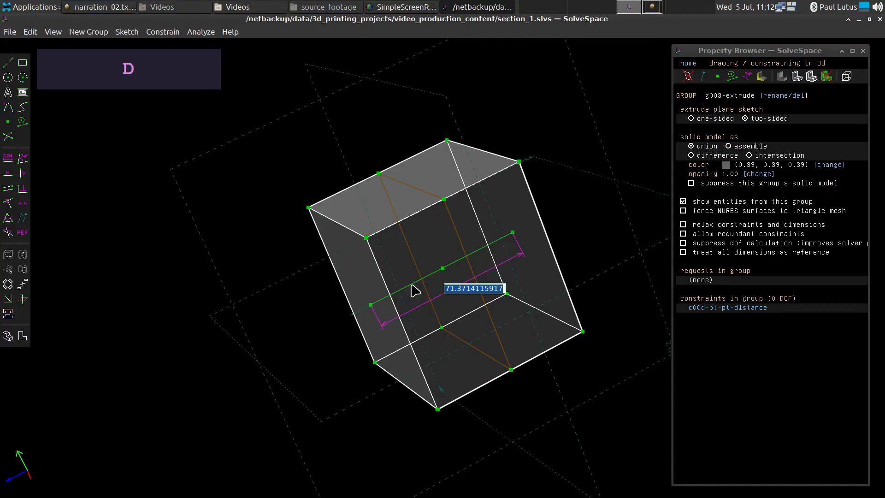
{"action": "type", "text": "40\\"}
{"action": "key", "text": "Return"}
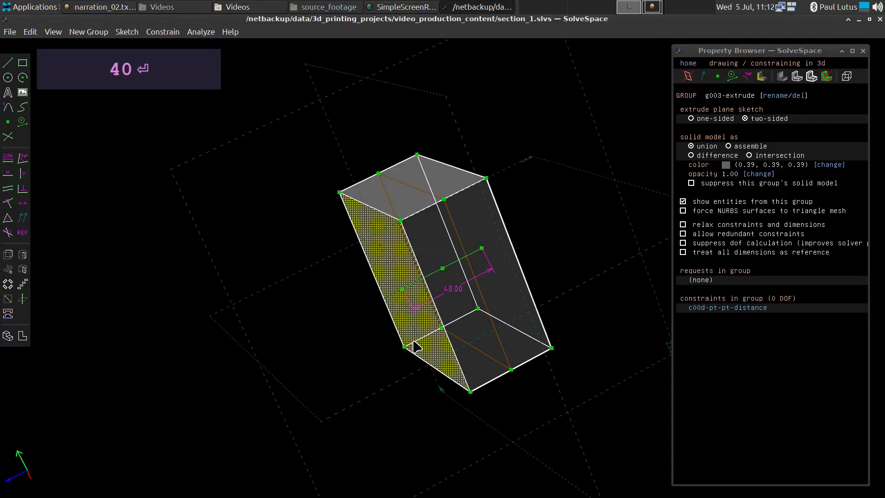
{"action": "middle_click_drag", "start_coordinate": [425, 464], "coordinate": [490, 437]}
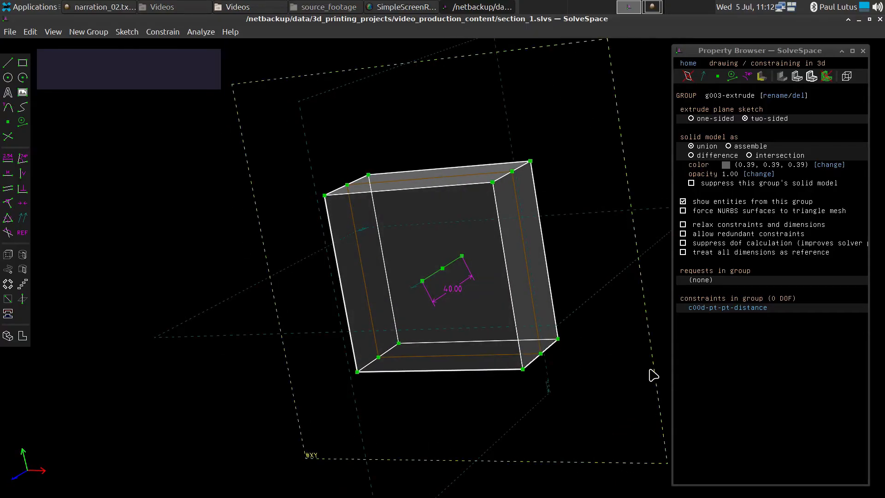
{"action": "middle_click_drag", "start_coordinate": [604, 404], "coordinate": [532, 424]}
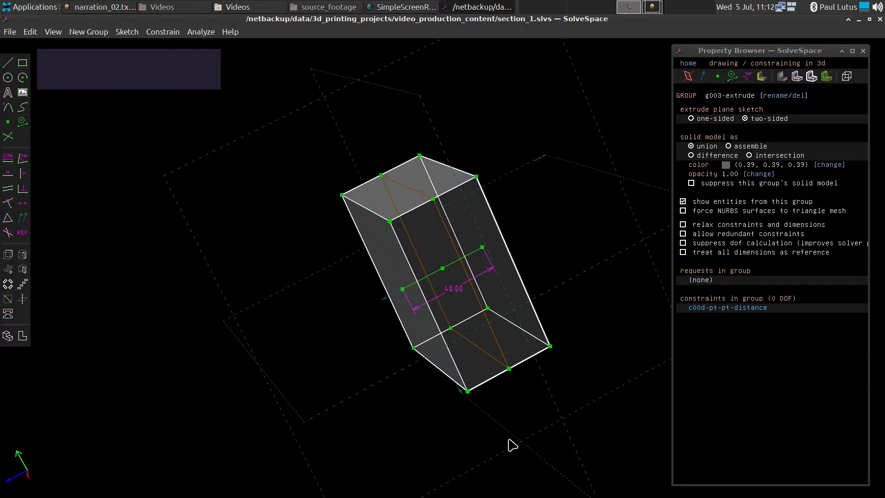
{"action": "middle_click_drag", "start_coordinate": [480, 450], "coordinate": [546, 430]}
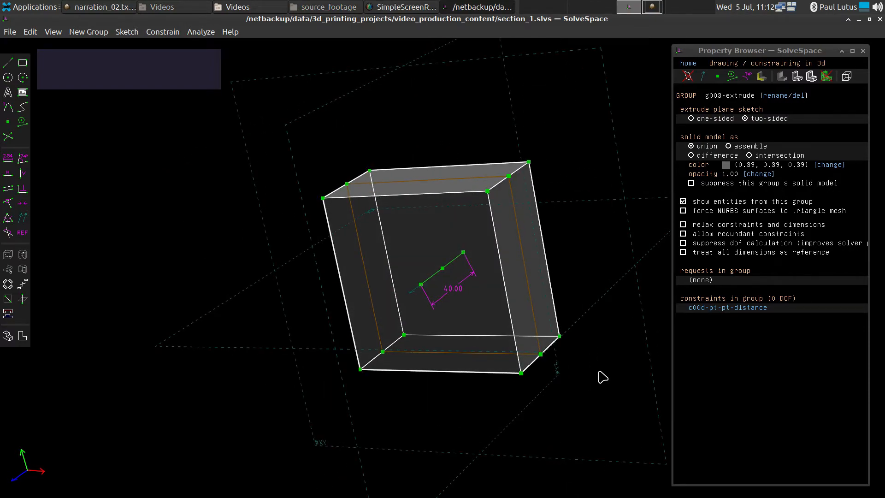
Activate the g002-sketch-in-plane group, face its workplane and copy the entire 80 mm square.
{"action": "left_click", "coordinate": [690, 64]}
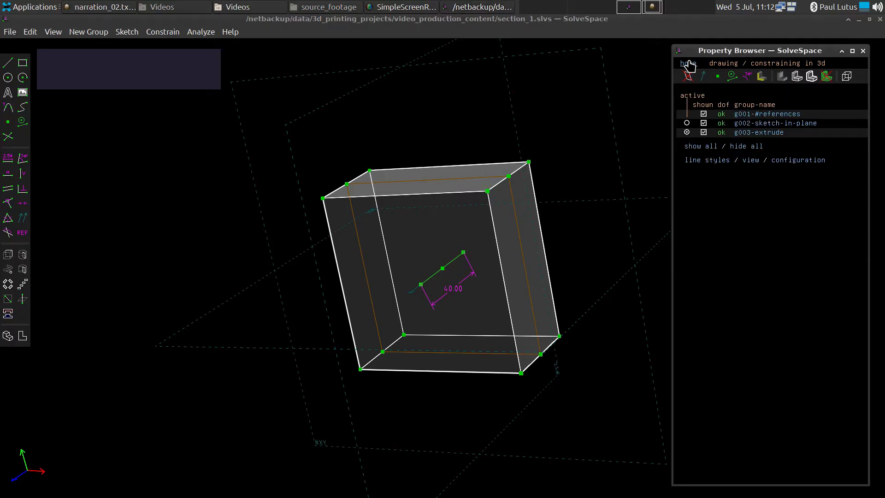
{"action": "left_click", "coordinate": [687, 123]}
{"action": "left_click", "coordinate": [687, 123]}
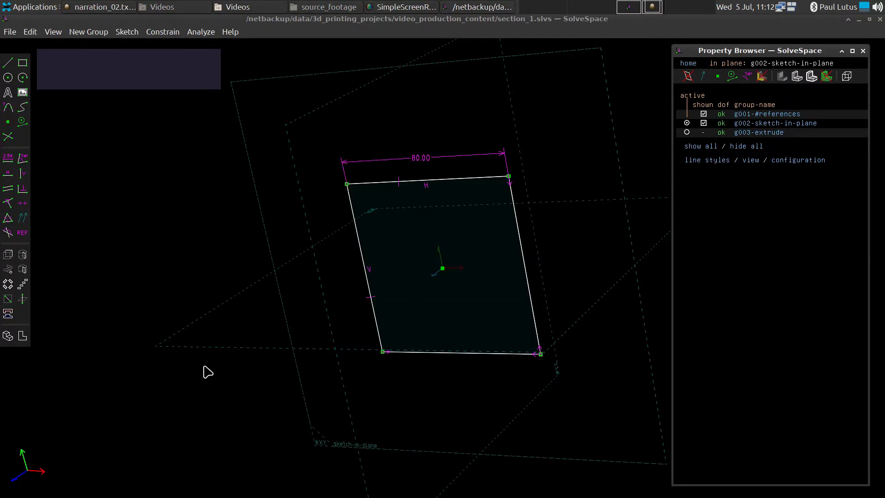
{"action": "key", "text": "w"}
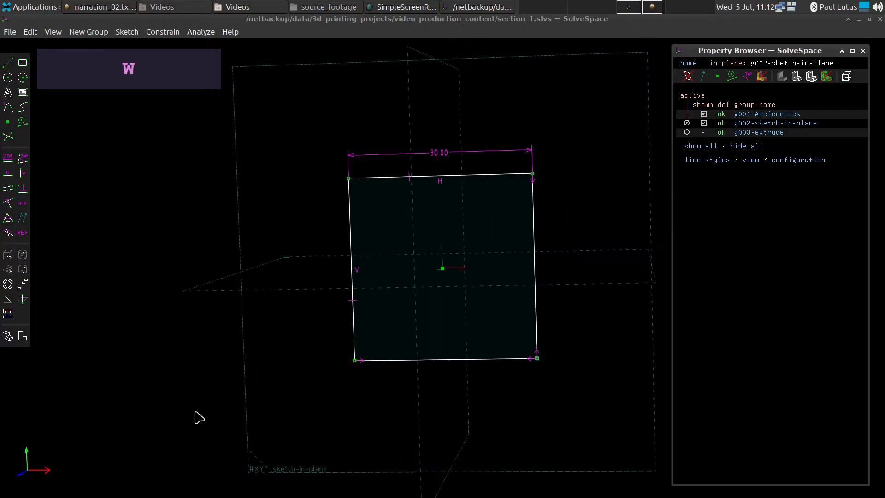
{"action": "left_click_drag", "start_coordinate": [321, 150], "coordinate": [616, 419]}
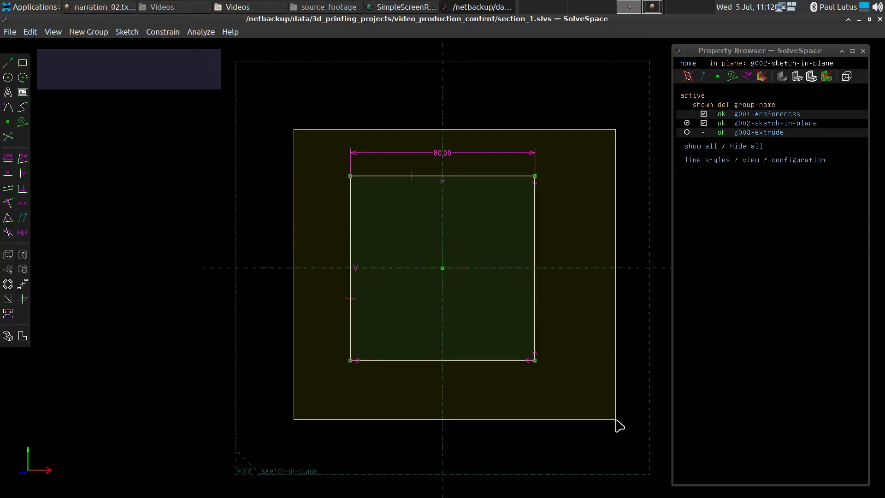
{"action": "left_click_drag", "start_coordinate": [615, 419], "coordinate": [615, 419]}
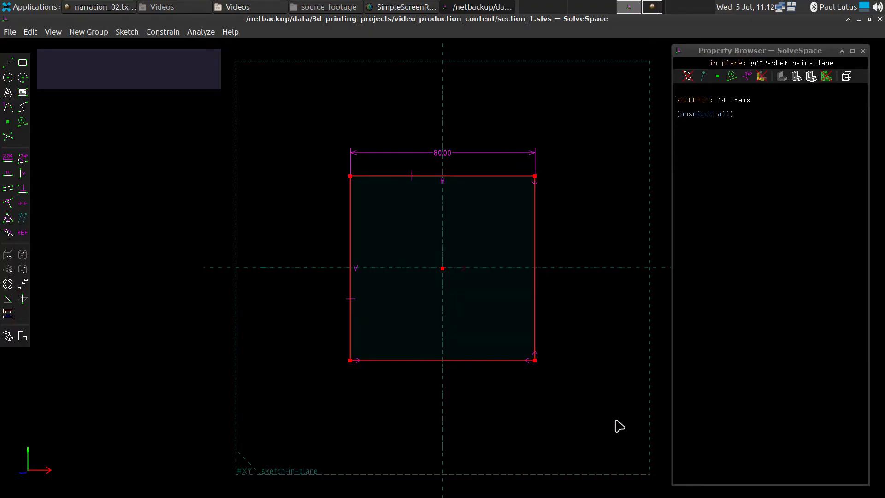
{"action": "key", "text": "ctrl+c"}
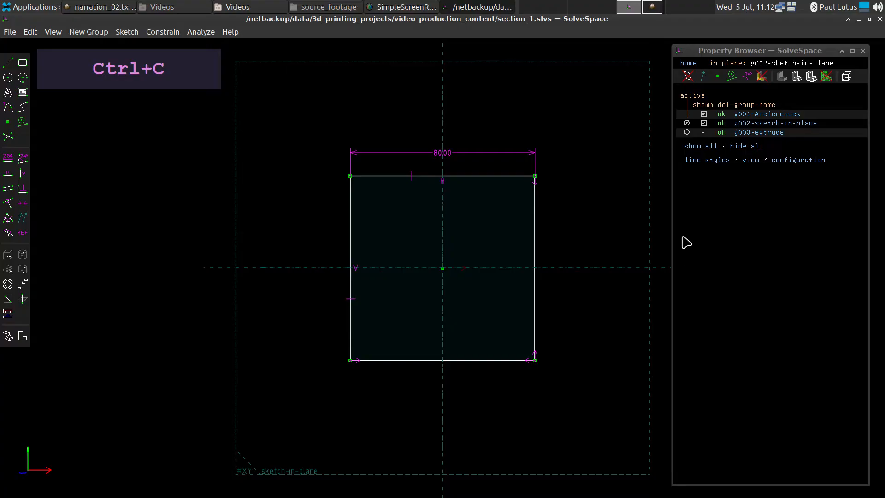
With the extrude group active, start a new workplane sketch at the origin point and paste the copied square into it.
{"action": "left_click", "coordinate": [687, 133]}
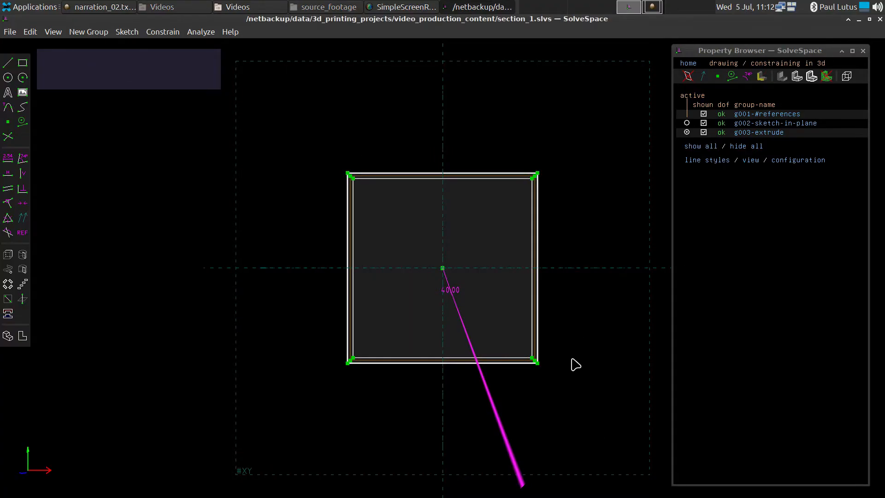
{"action": "middle_click_drag", "start_coordinate": [572, 364], "coordinate": [565, 385]}
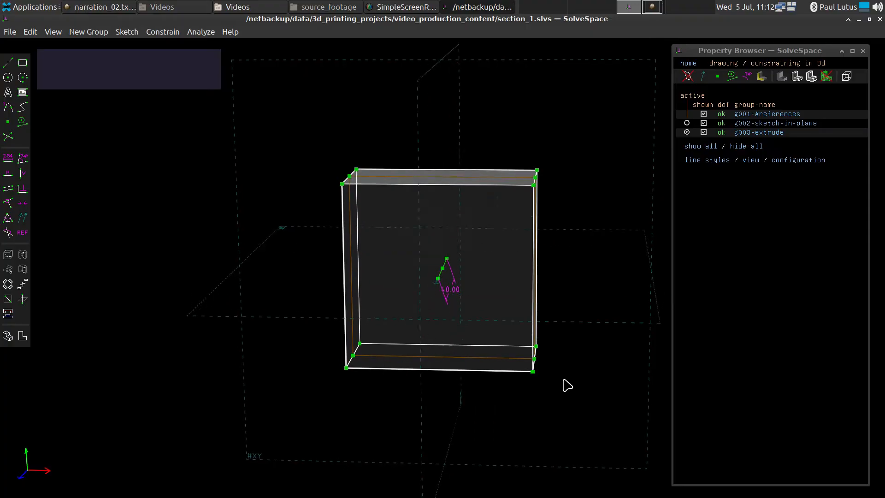
{"action": "left_click", "coordinate": [443, 269]}
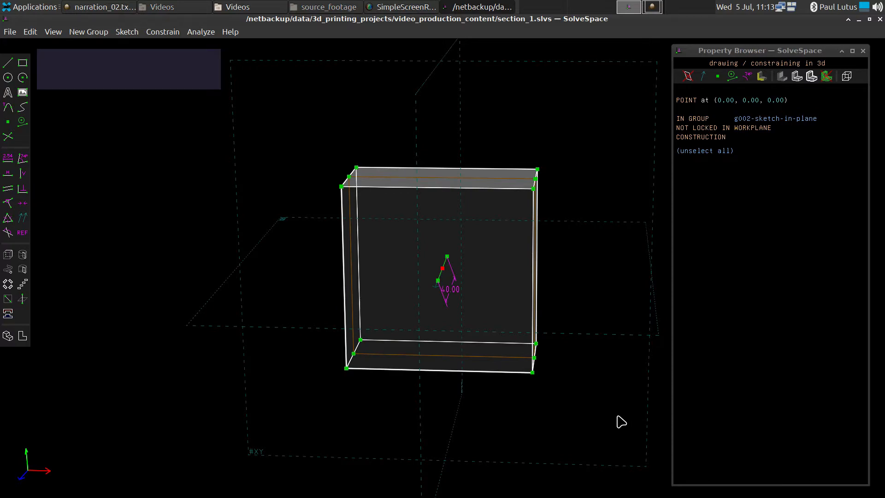
{"action": "key", "text": "shift+w"}
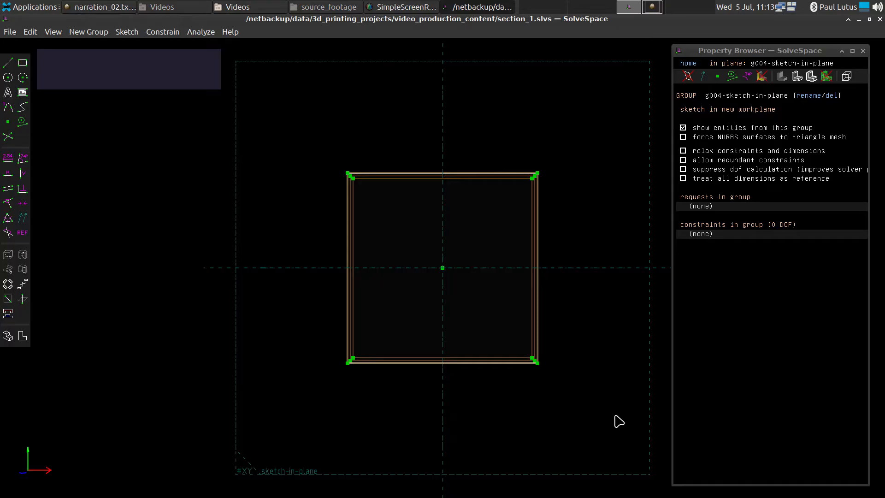
{"action": "key", "text": "ctrl+v"}
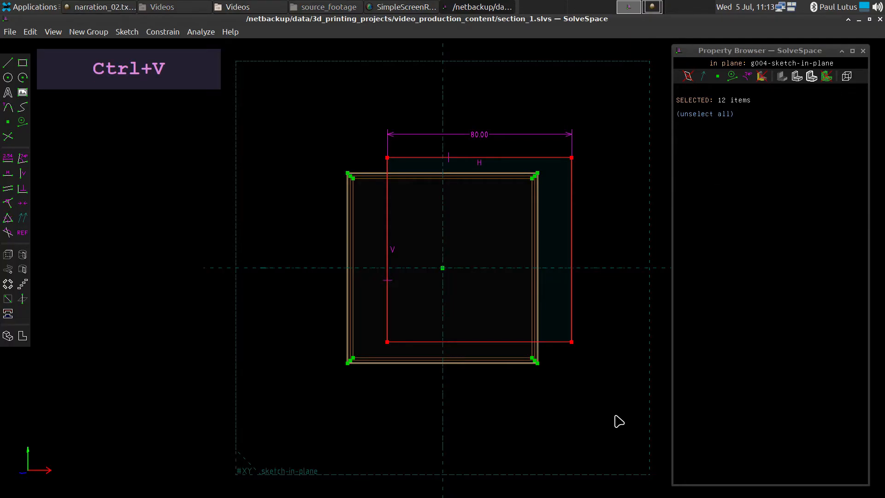
{"action": "left_click", "coordinate": [626, 356]}
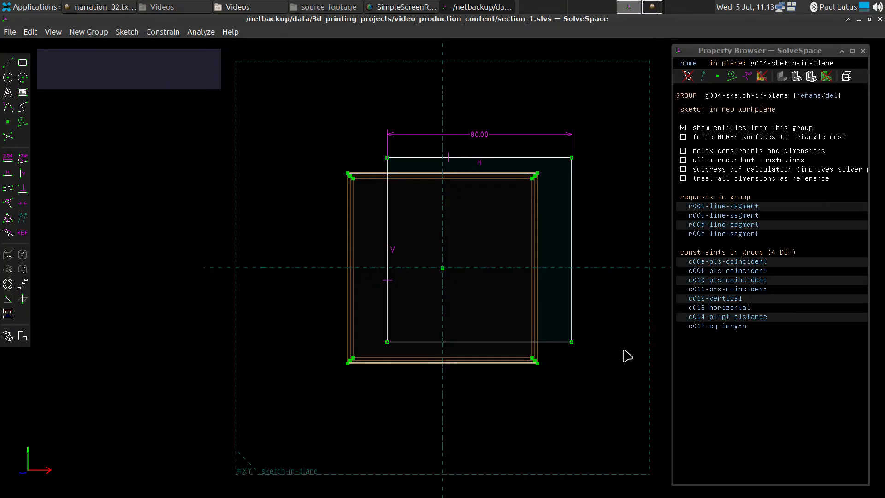
Set the pasted square's width dimension to 60 mm.
{"action": "middle_click_drag", "start_coordinate": [626, 355], "coordinate": [618, 375]}
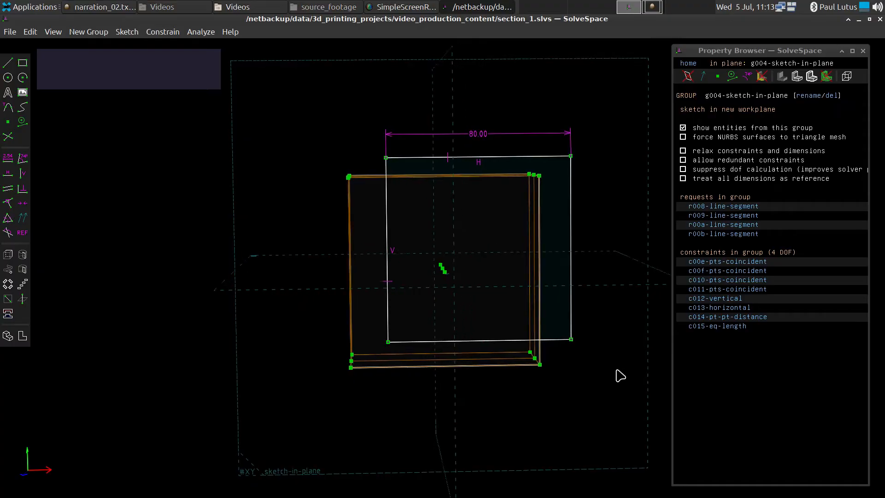
{"action": "double_click", "coordinate": [477, 138]}
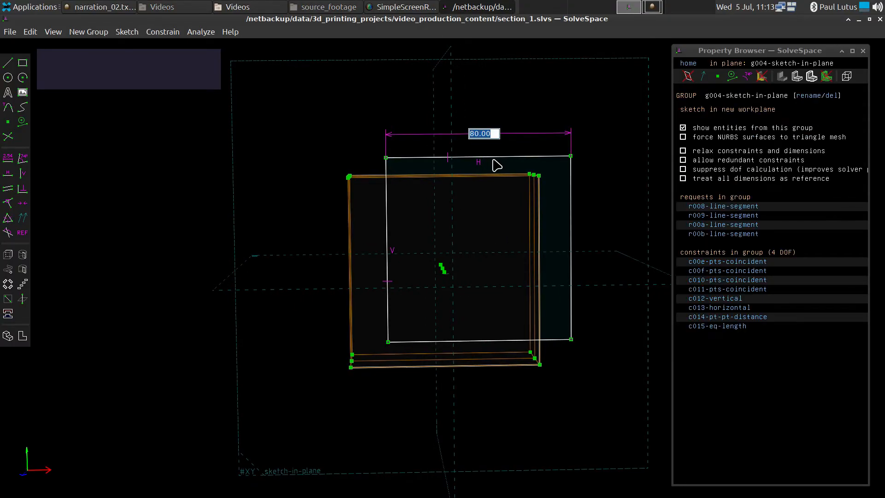
{"action": "type", "text": "60"}
{"action": "key", "text": "Return"}
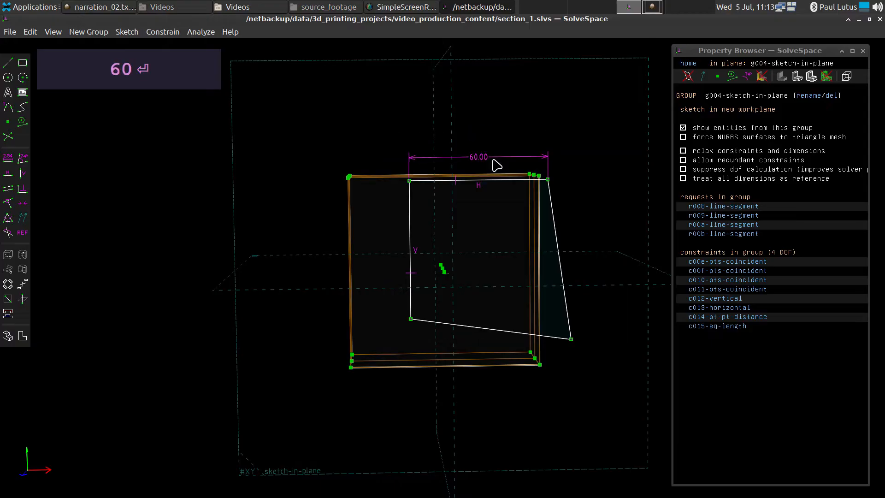
Constrain the distorted shape's top, right and bottom sides to equal length, and move the square inside the larger outline.
{"action": "left_click", "coordinate": [433, 180]}
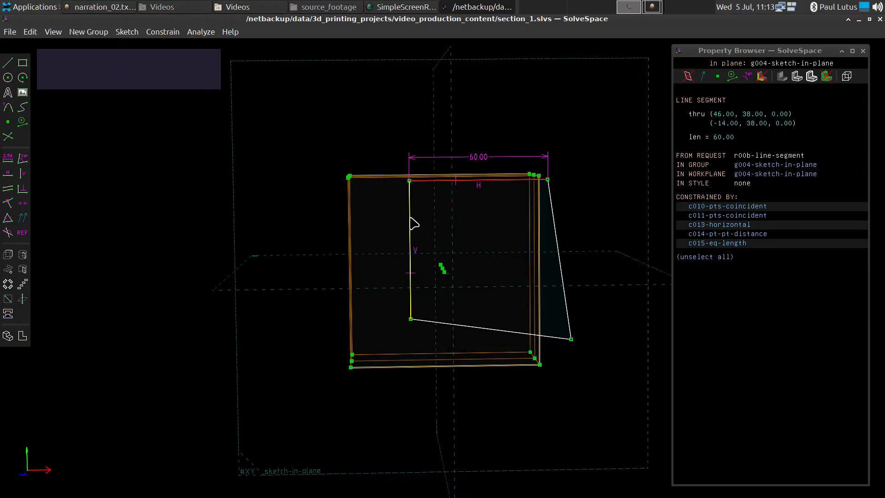
{"action": "left_click", "coordinate": [559, 249]}
{"action": "left_click", "coordinate": [472, 325]}
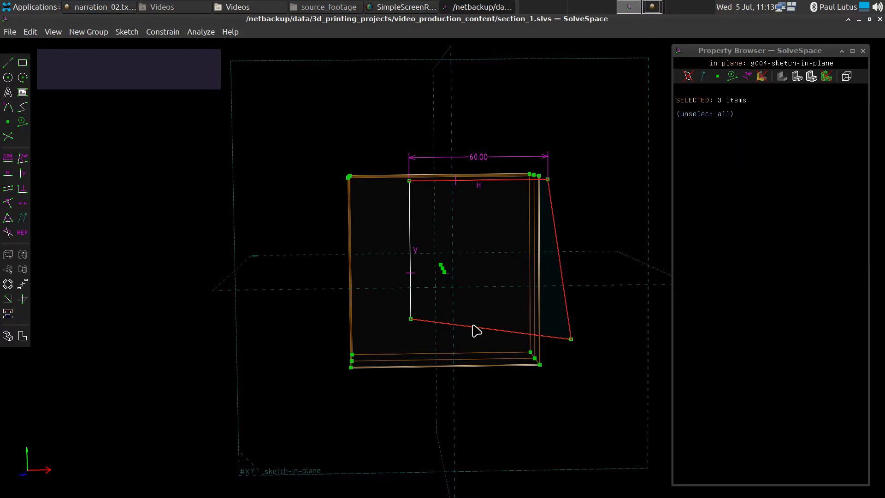
{"action": "key", "text": "q"}
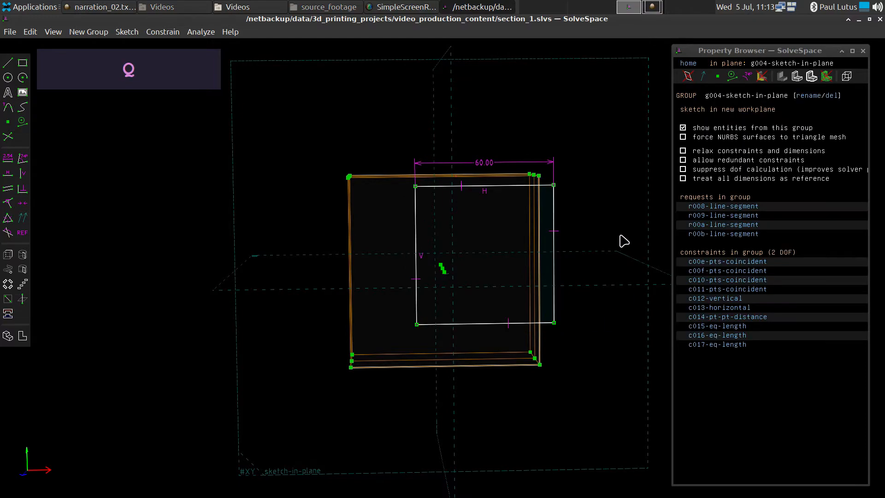
{"action": "left_click", "coordinate": [503, 187]}
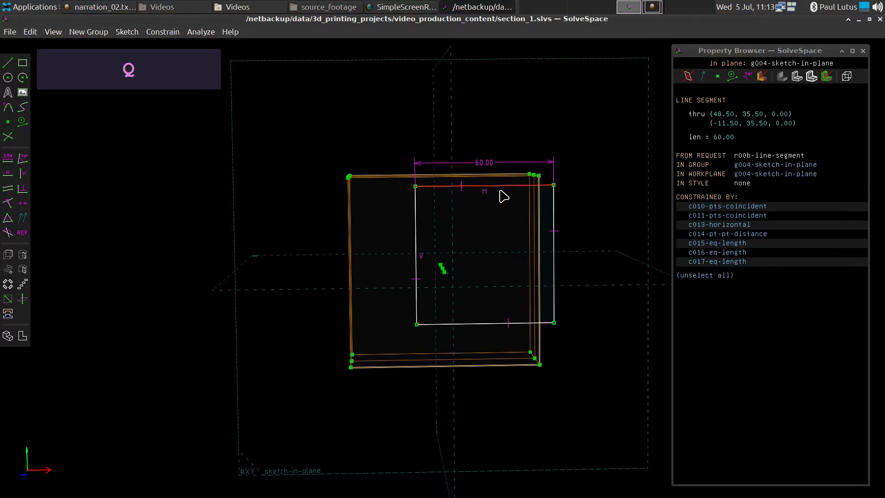
{"action": "left_click_drag", "start_coordinate": [502, 188], "coordinate": [462, 201]}
{"action": "left_click", "coordinate": [469, 203]}
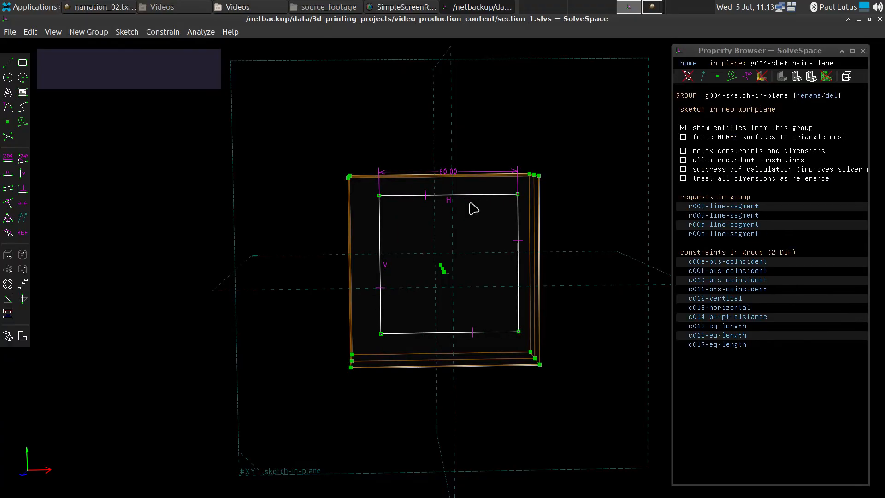
Make the inner square's two bottom corners symmetric about the vertical reference plane and delete the redundant horizontal constraint.
{"action": "left_click", "coordinate": [455, 430]}
{"action": "left_click", "coordinate": [380, 333]}
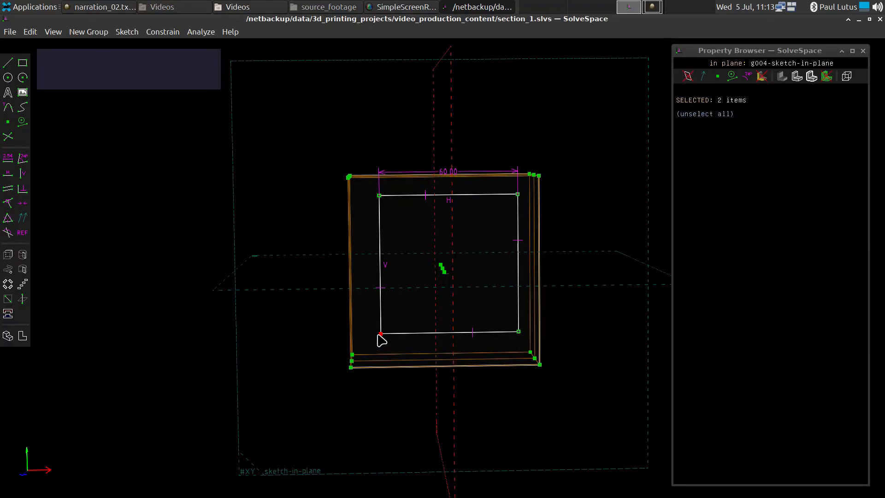
{"action": "left_click", "coordinate": [519, 332]}
{"action": "key", "text": "y"}
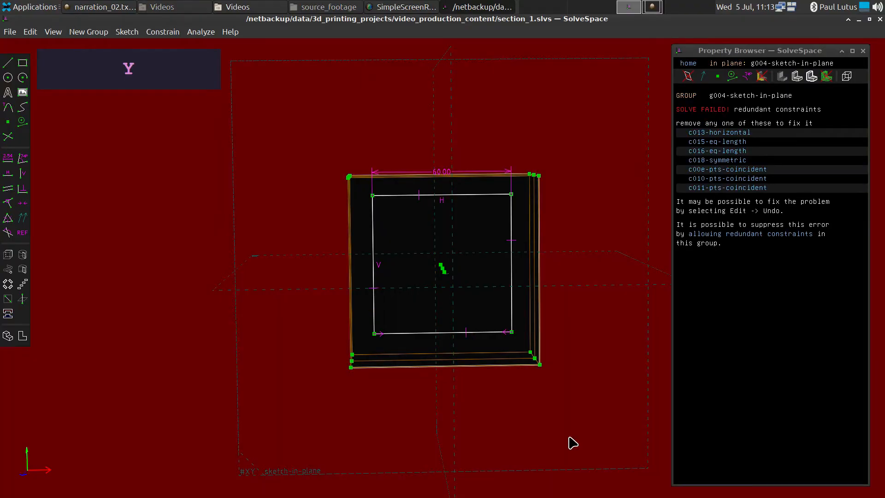
{"action": "left_click", "coordinate": [738, 133]}
{"action": "key", "text": "Delete"}
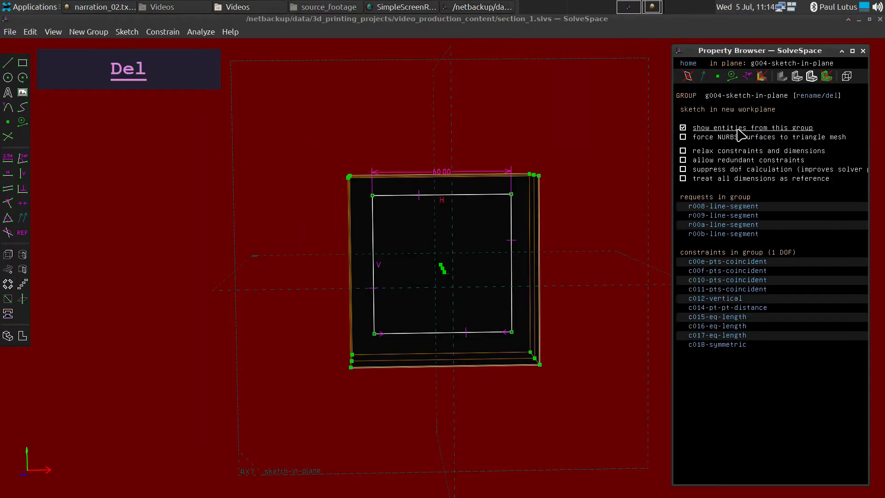
Make the inner square's two left corners symmetric about the ZX reference plane and delete the redundant vertical constraint.
{"action": "left_click", "coordinate": [304, 289]}
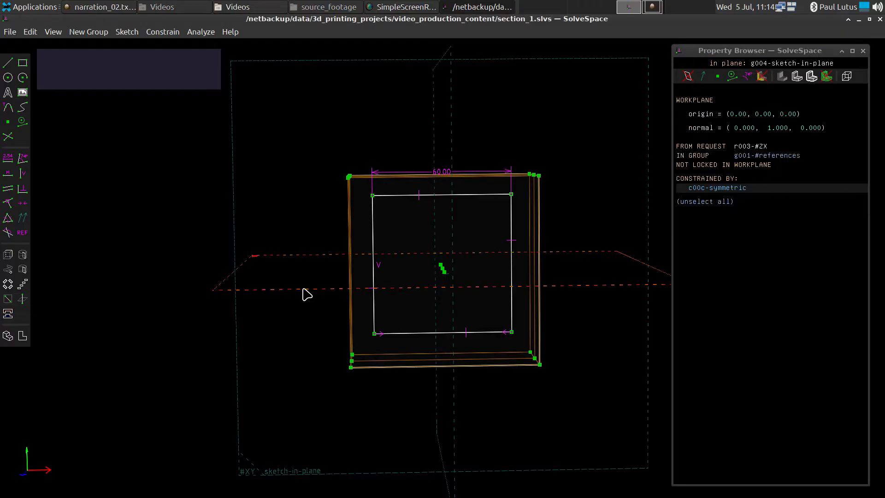
{"action": "left_click", "coordinate": [372, 195]}
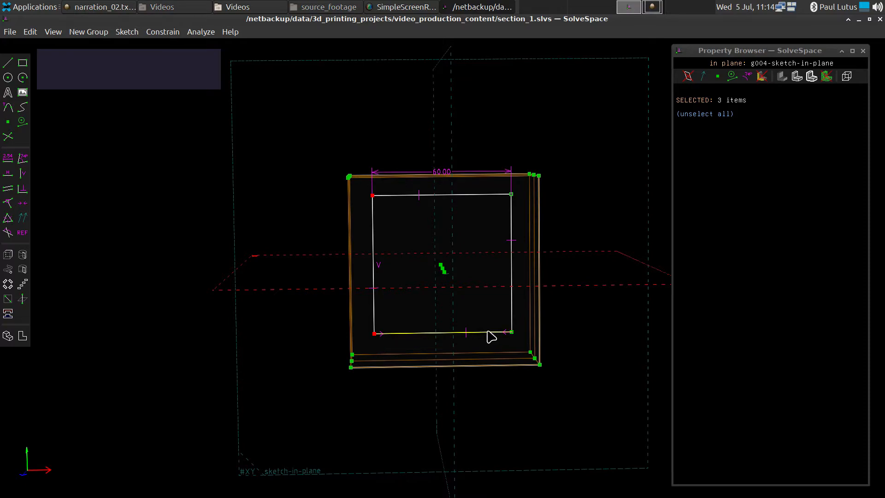
{"action": "key", "text": "y"}
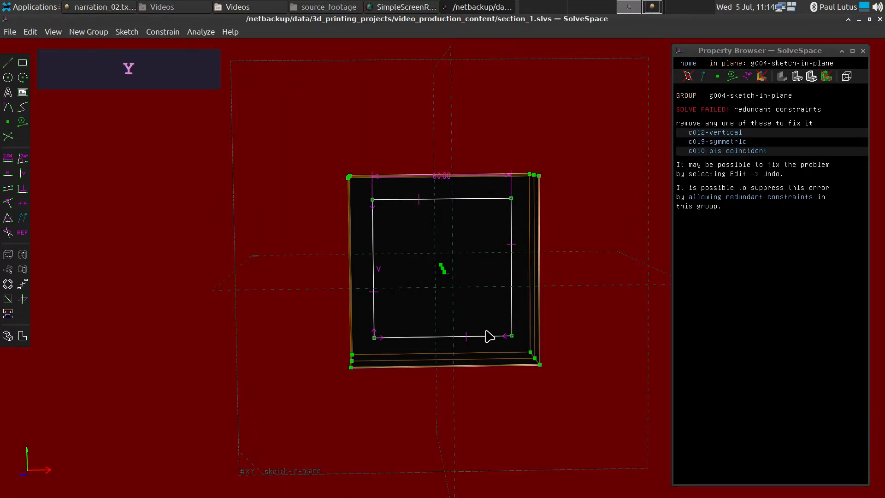
{"action": "left_click", "coordinate": [717, 133]}
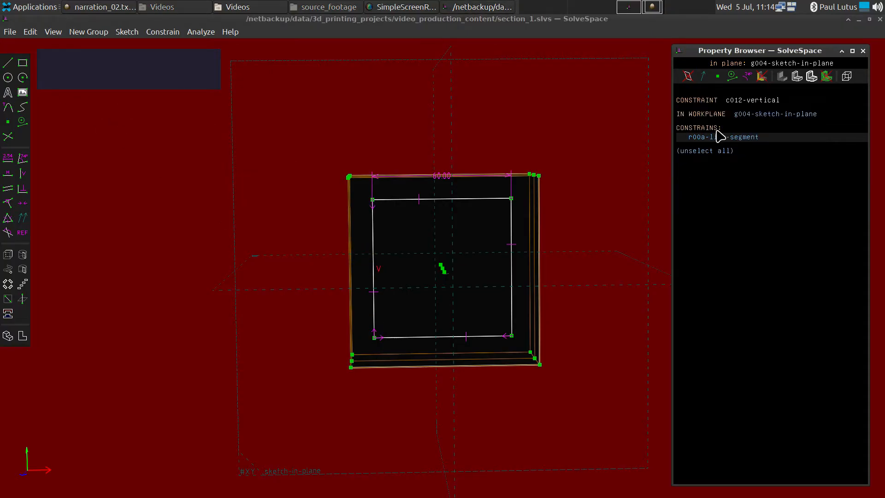
{"action": "key", "text": "Delete"}
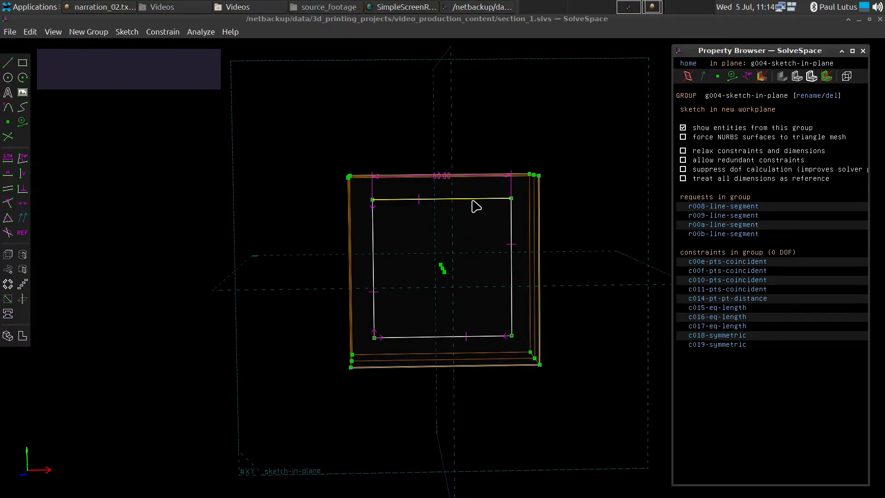
{"action": "middle_click_drag", "start_coordinate": [597, 364], "coordinate": [538, 401]}
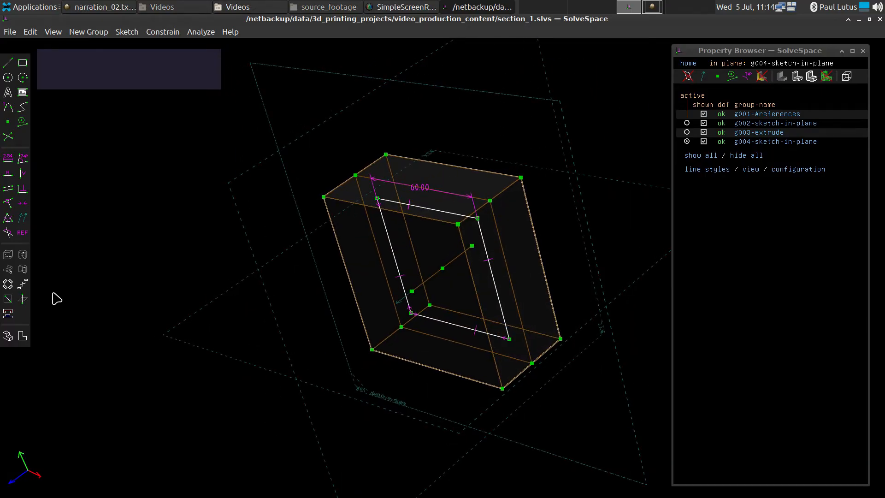
Extrude the inner 60 mm square two-sided, extending past both block faces, and set its solid model operation to difference.
{"action": "left_click", "coordinate": [8, 255]}
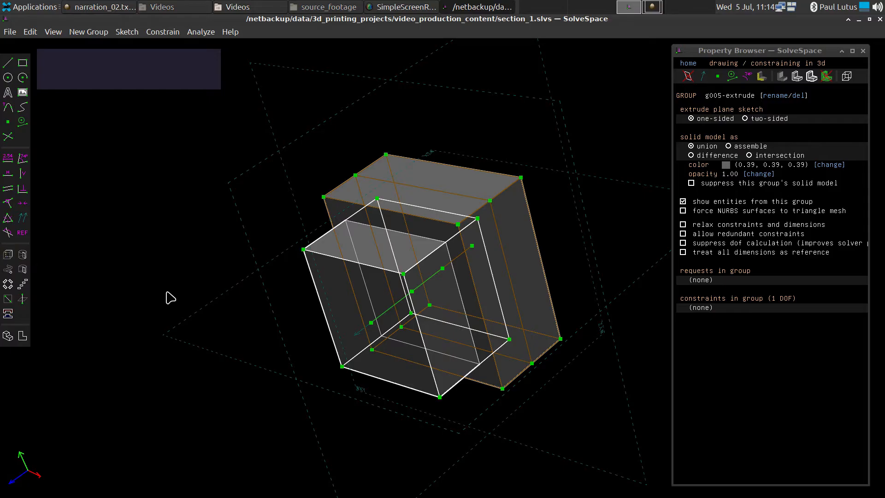
{"action": "left_click_drag", "start_coordinate": [371, 328], "coordinate": [299, 389]}
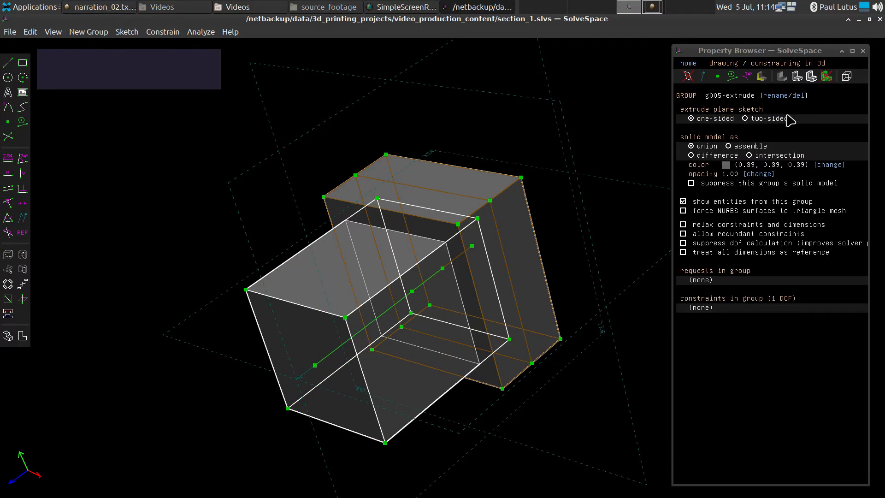
{"action": "left_click", "coordinate": [750, 118]}
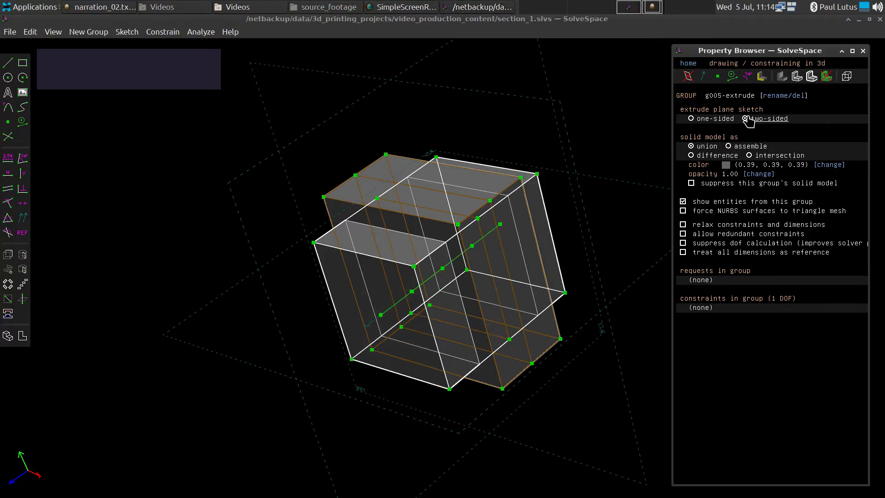
{"action": "mouse_move", "coordinate": [564, 439]}
{"action": "middle_mouse_down"}
{"action": "mouse_move", "coordinate": [592, 395]}
{"action": "mouse_move", "coordinate": [548, 421]}
{"action": "mouse_move", "coordinate": [535, 442]}
{"action": "mouse_move", "coordinate": [547, 454]}
{"action": "mouse_move", "coordinate": [557, 432]}
{"action": "middle_mouse_up"}
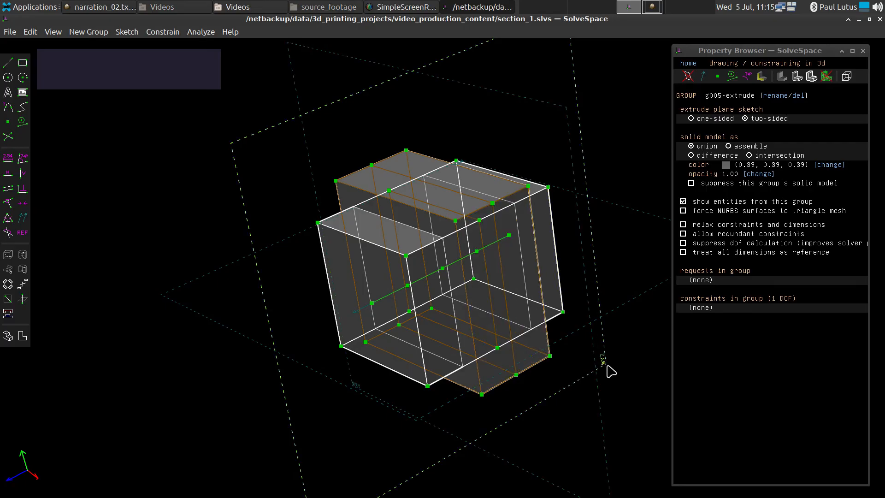
{"action": "mouse_move", "coordinate": [385, 452]}
{"action": "middle_mouse_down"}
{"action": "mouse_move", "coordinate": [427, 440]}
{"action": "mouse_move", "coordinate": [401, 433]}
{"action": "mouse_move", "coordinate": [384, 449]}
{"action": "middle_mouse_up"}
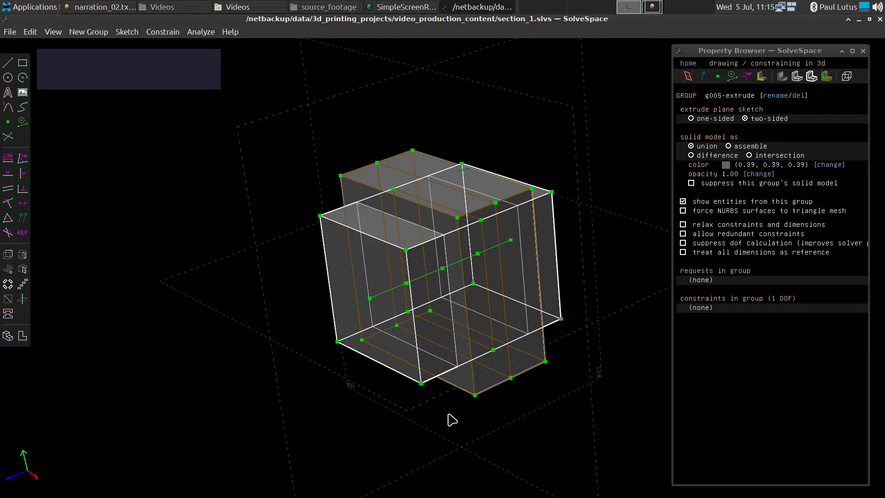
{"action": "left_click", "coordinate": [691, 156]}
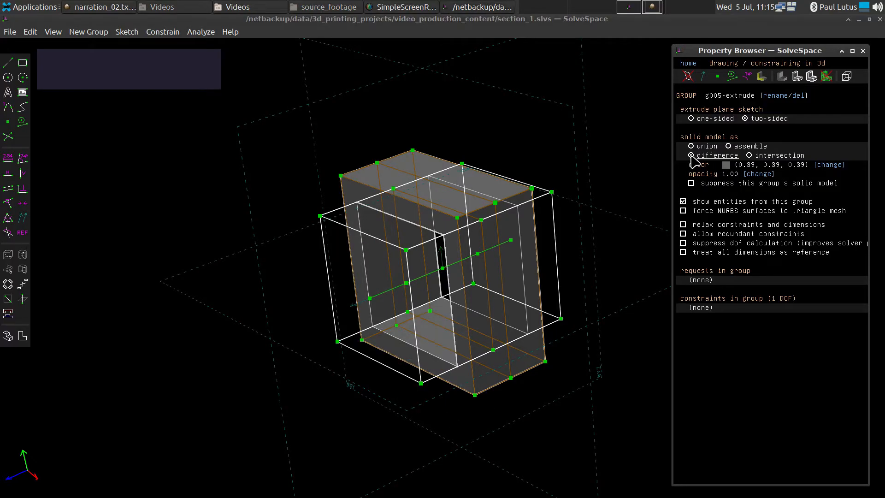
Turn off the solid's edges and outlines and hide all groups to inspect the plain shaded frame.
{"action": "left_click", "coordinate": [797, 76]}
{"action": "left_click", "coordinate": [810, 77]}
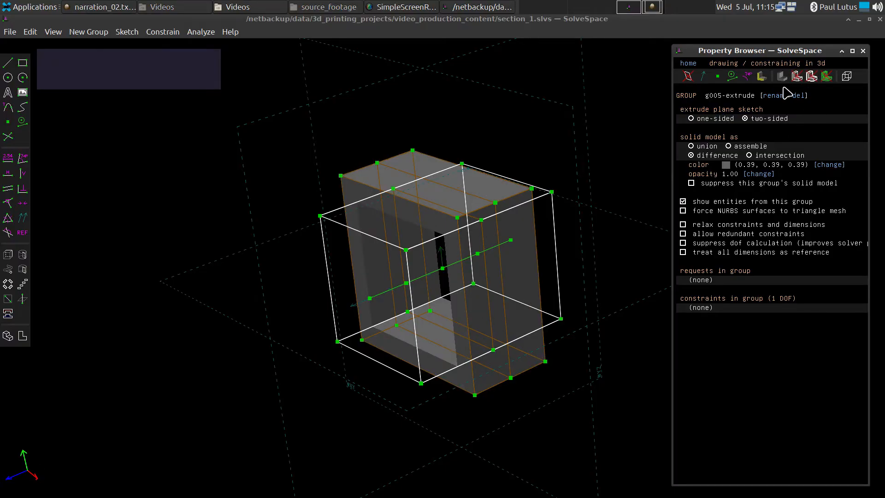
{"action": "left_click", "coordinate": [688, 64]}
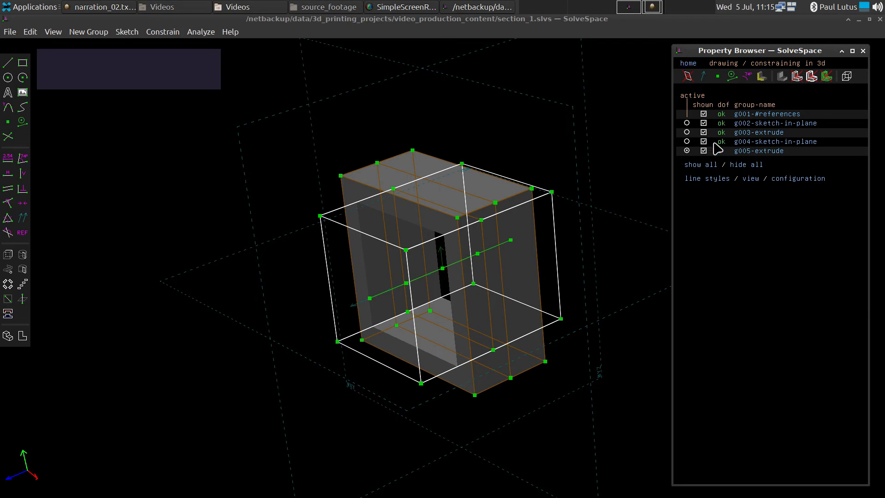
{"action": "left_click", "coordinate": [740, 166]}
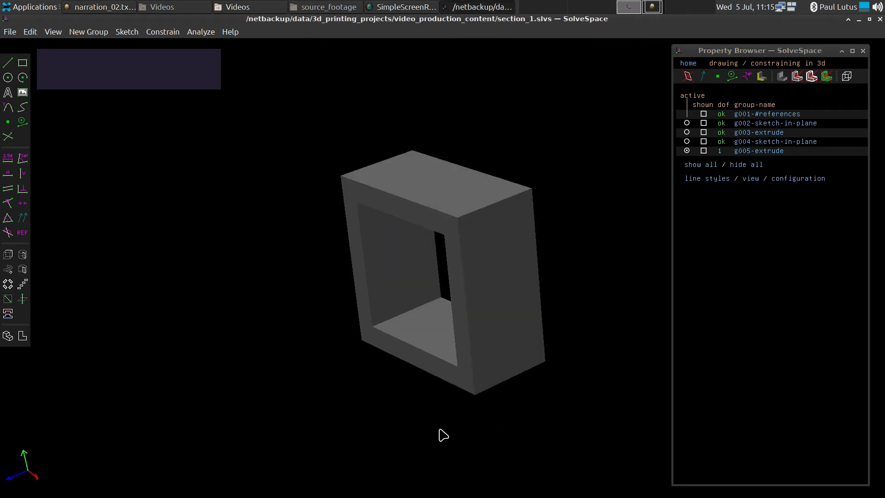
{"action": "middle_click_drag", "start_coordinate": [444, 435], "coordinate": [475, 418]}
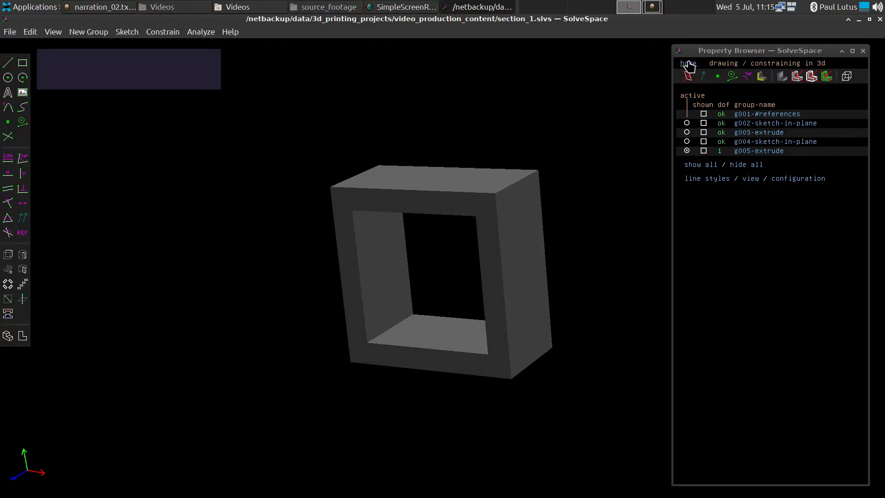
Turn the solid's edges and outlines back on and show all groups again.
{"action": "left_click", "coordinate": [689, 63]}
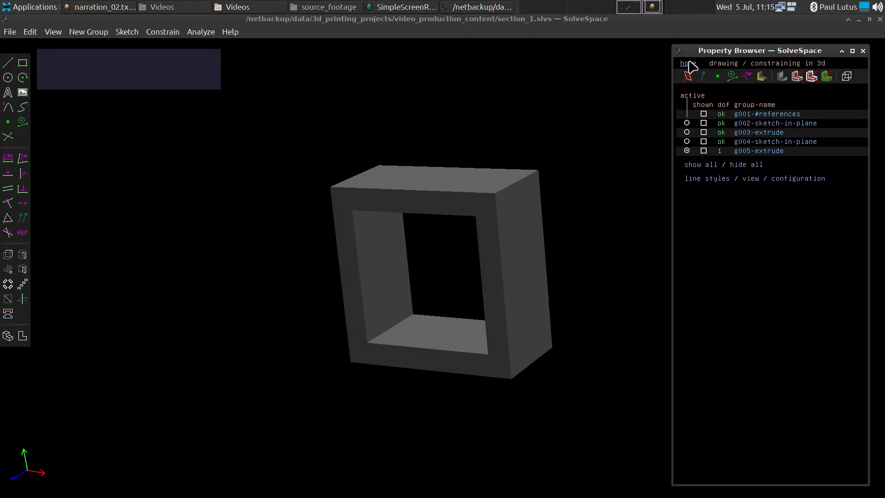
{"action": "left_click", "coordinate": [812, 77]}
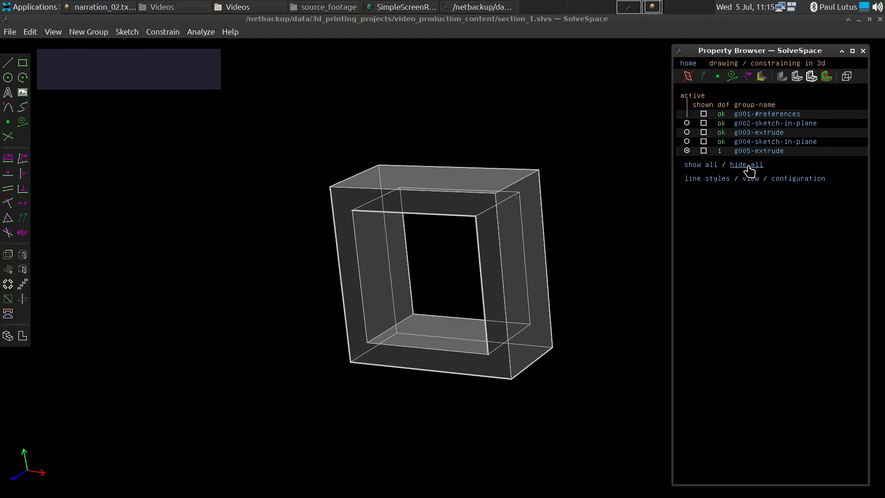
{"action": "left_click", "coordinate": [705, 165]}
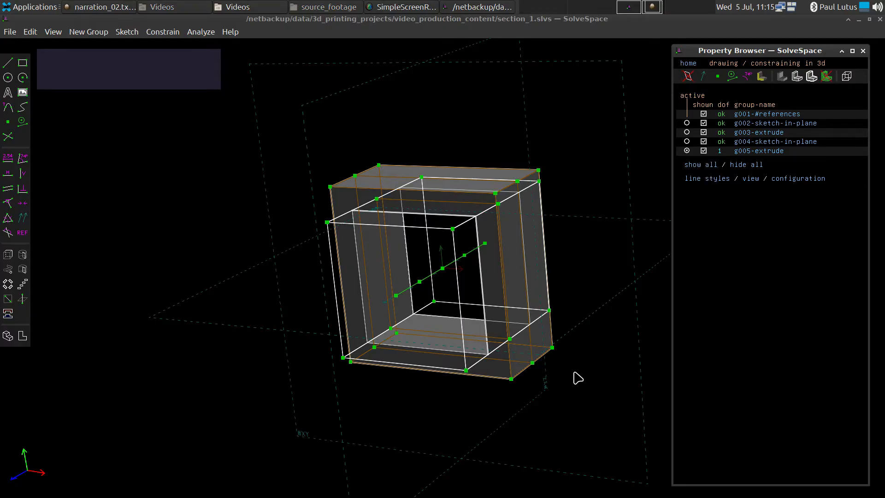
{"action": "middle_click_drag", "start_coordinate": [578, 378], "coordinate": [566, 392]}
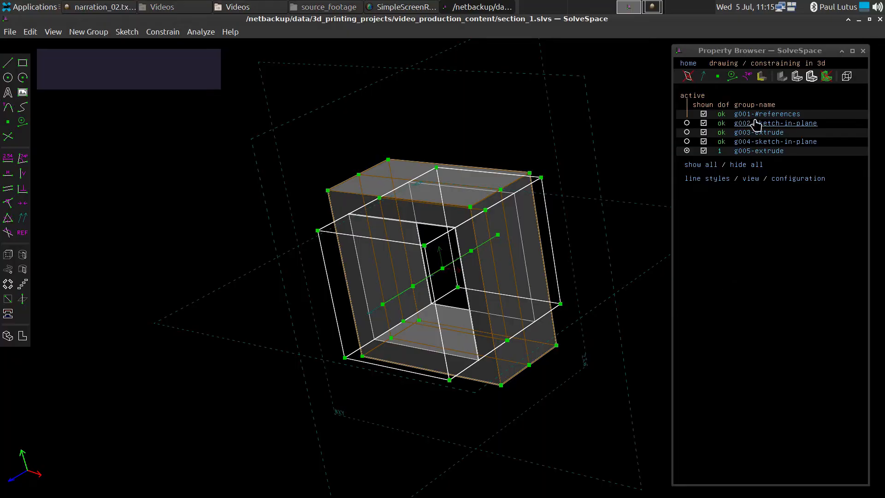
Set the g005-extrude group's solid model operation to intersection and examine the resulting body.
{"action": "left_click", "coordinate": [760, 151]}
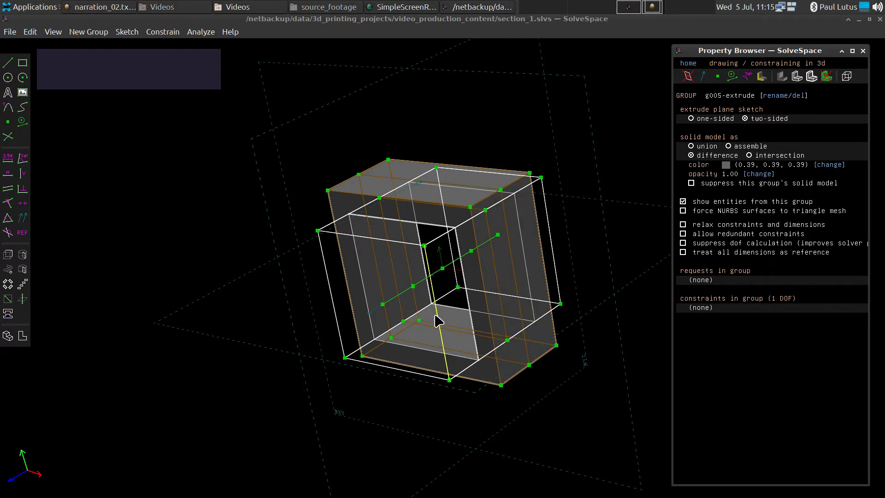
{"action": "mouse_move", "coordinate": [557, 440]}
{"action": "middle_mouse_down"}
{"action": "mouse_move", "coordinate": [587, 416]}
{"action": "mouse_move", "coordinate": [577, 433]}
{"action": "mouse_move", "coordinate": [559, 436]}
{"action": "middle_mouse_up"}
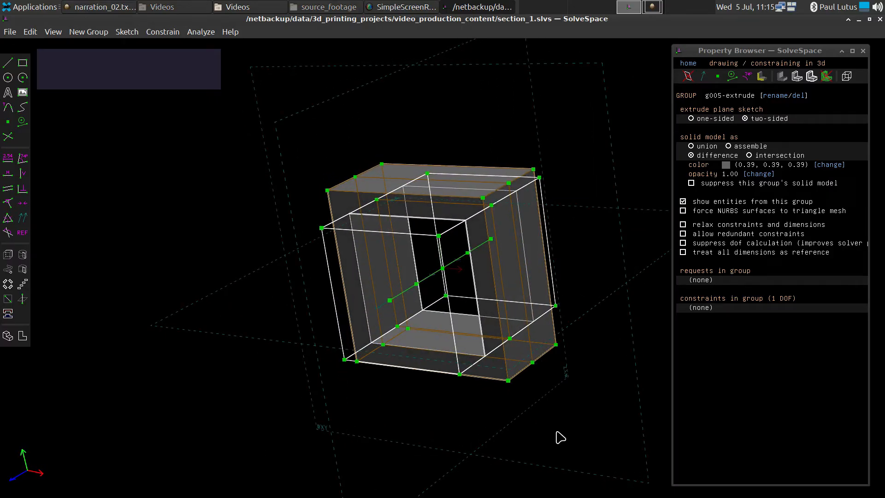
{"action": "left_click", "coordinate": [749, 155]}
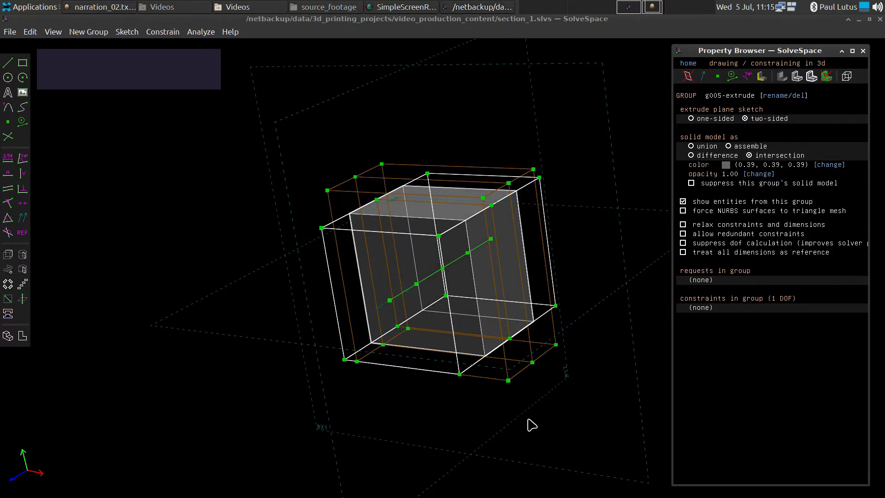
{"action": "middle_click_drag", "start_coordinate": [535, 436], "coordinate": [534, 468]}
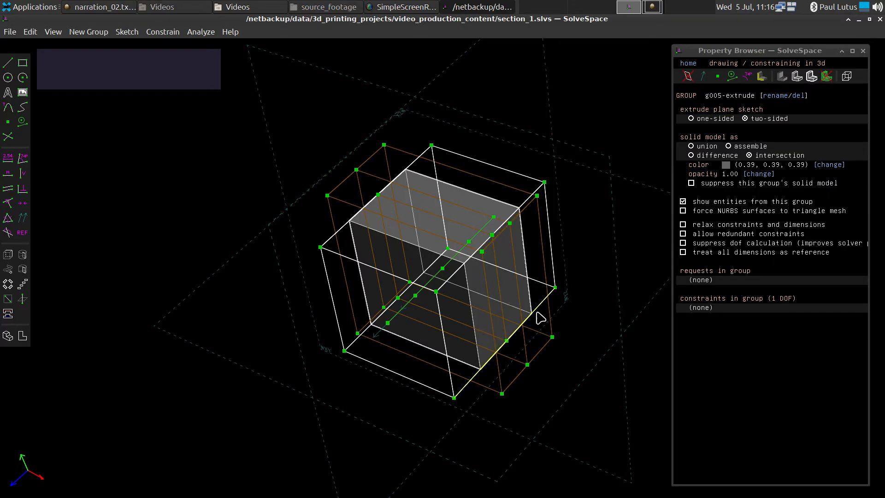
{"action": "middle_click_drag", "start_coordinate": [538, 420], "coordinate": [541, 465]}
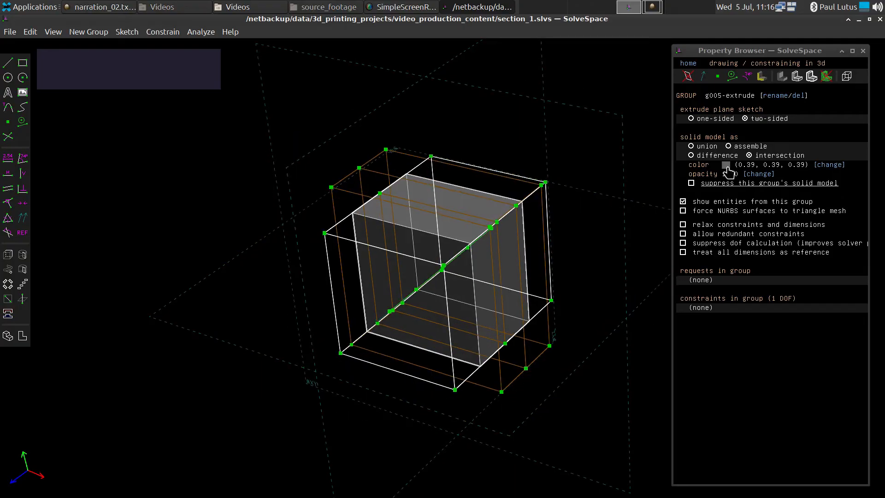
Try the assemble and union operations for the inner extrusion and return it to difference.
{"action": "left_click", "coordinate": [729, 147]}
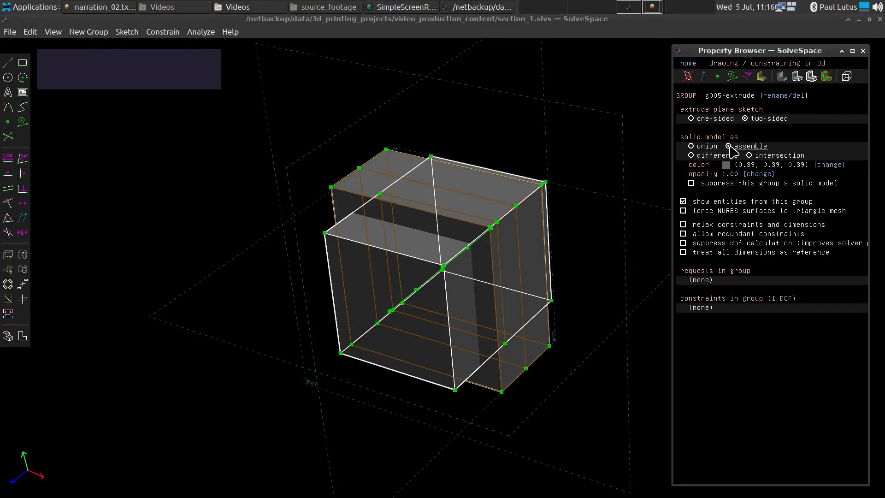
{"action": "left_click", "coordinate": [692, 148]}
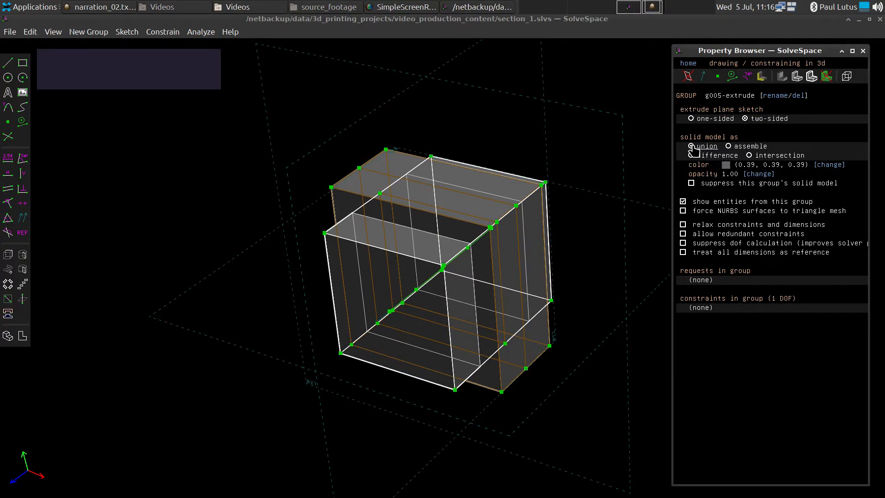
{"action": "left_click", "coordinate": [691, 156]}
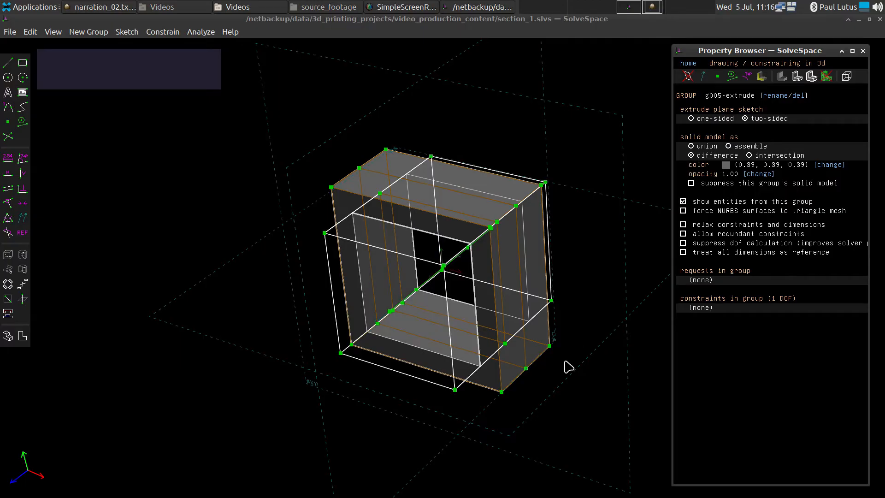
{"action": "middle_click_drag", "start_coordinate": [553, 422], "coordinate": [543, 442]}
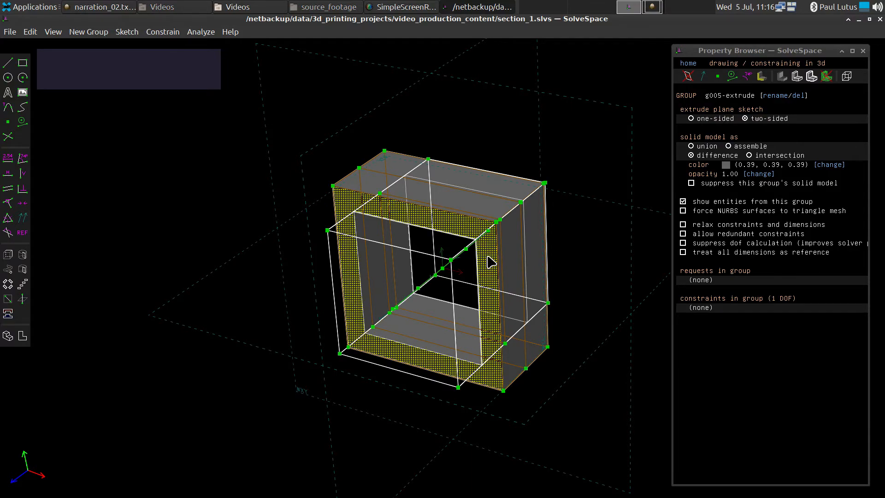
Set the inner extrusion to intersection and hide edges, outlines and all groups to inspect the plain solid.
{"action": "left_click", "coordinate": [750, 155]}
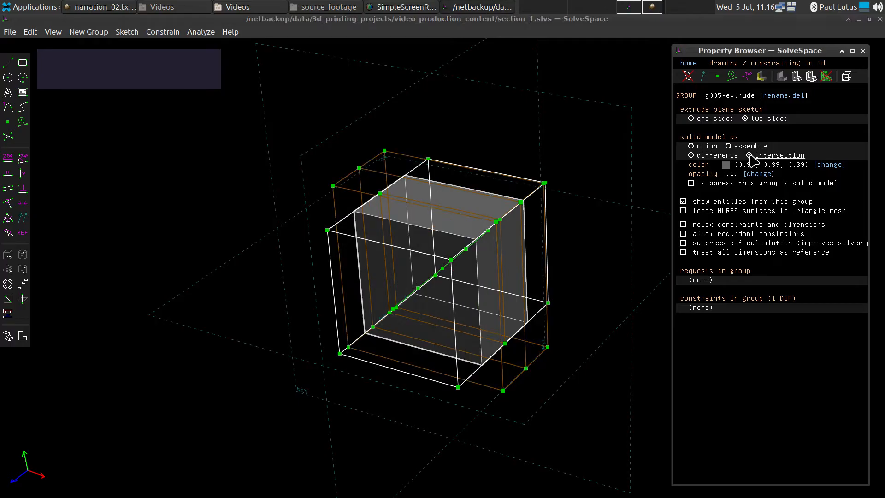
{"action": "mouse_move", "coordinate": [575, 428]}
{"action": "middle_mouse_down"}
{"action": "mouse_move", "coordinate": [562, 427]}
{"action": "mouse_move", "coordinate": [592, 413]}
{"action": "mouse_move", "coordinate": [580, 415]}
{"action": "middle_mouse_up"}
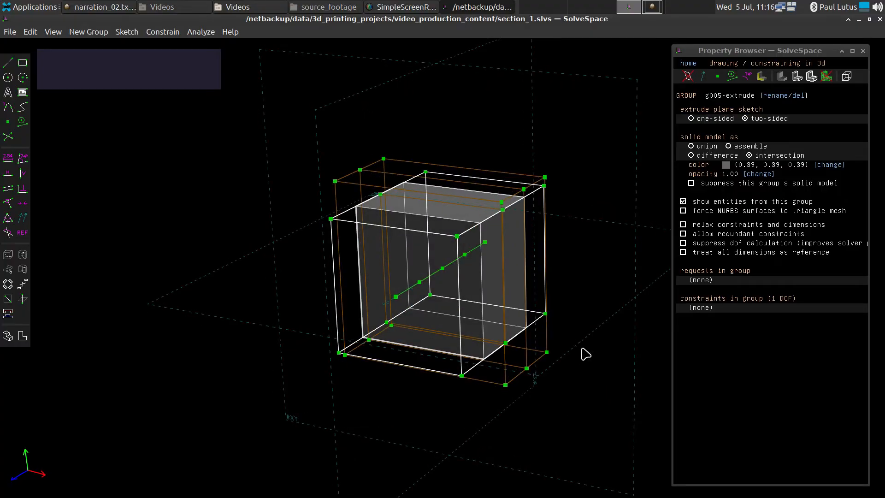
{"action": "left_click", "coordinate": [796, 77]}
{"action": "left_click", "coordinate": [811, 77]}
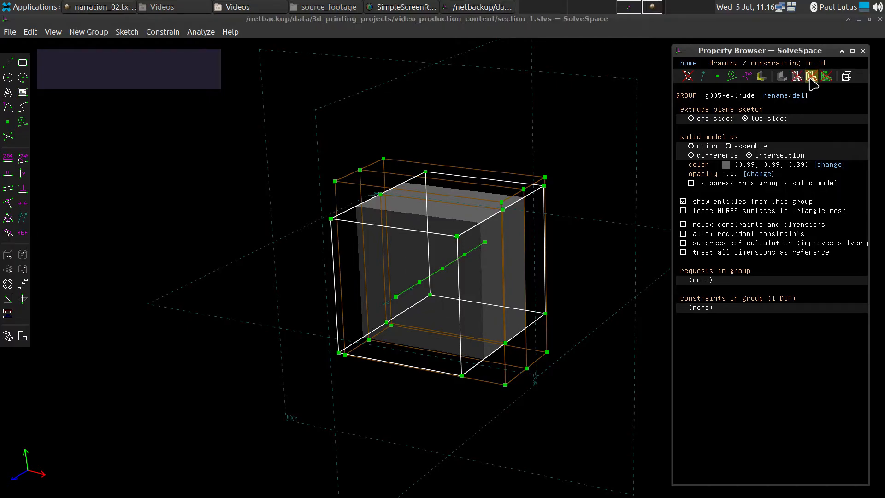
{"action": "left_click", "coordinate": [688, 63]}
{"action": "left_click", "coordinate": [743, 165]}
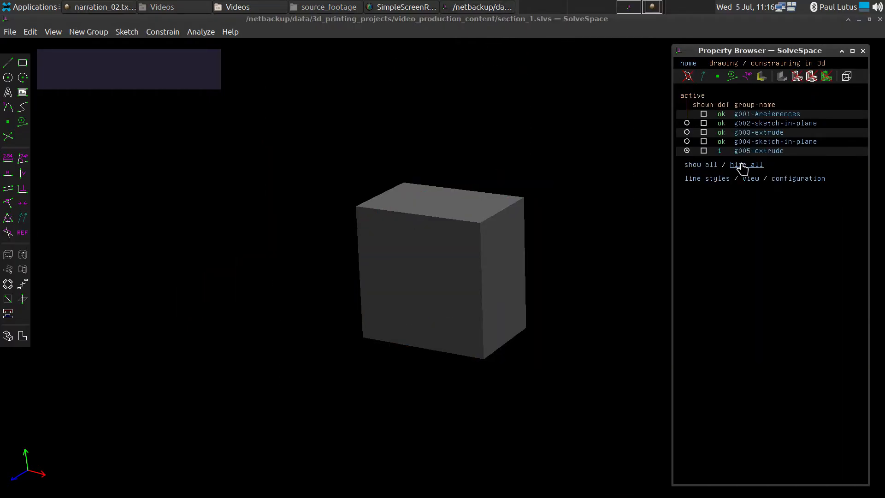
{"action": "mouse_move", "coordinate": [593, 361]}
{"action": "middle_mouse_down"}
{"action": "mouse_move", "coordinate": [565, 385]}
{"action": "mouse_move", "coordinate": [589, 360]}
{"action": "middle_mouse_up"}
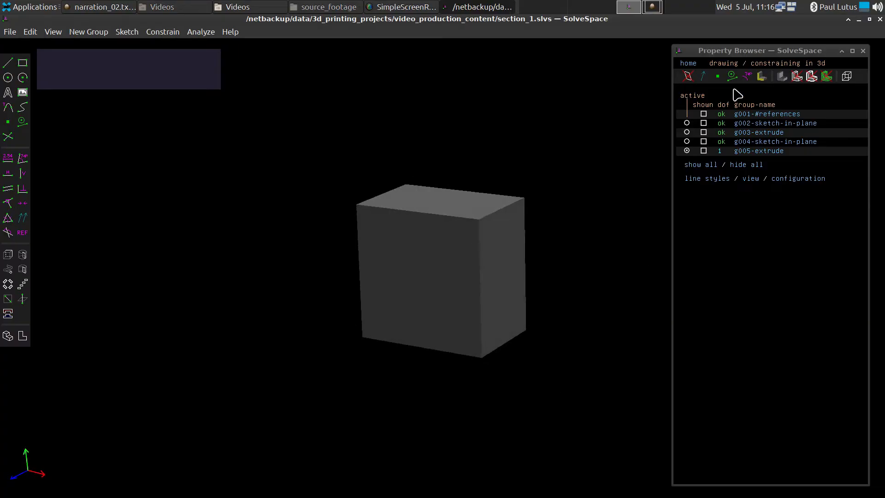
Set the g005-extrude group's solid model operation back to difference.
{"action": "left_click", "coordinate": [687, 65]}
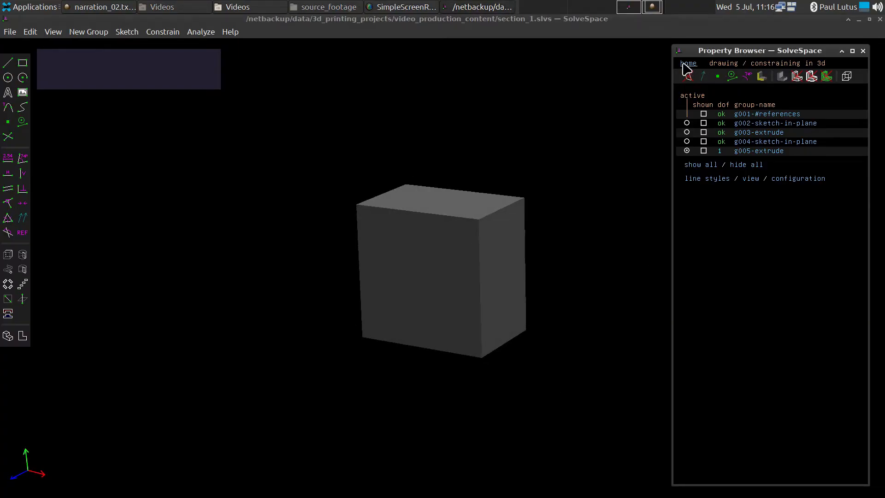
{"action": "left_click", "coordinate": [756, 152]}
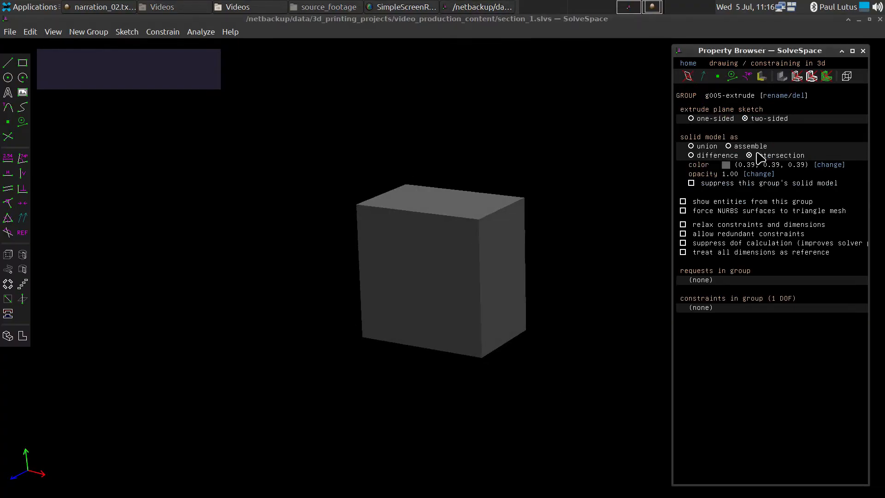
{"action": "left_click", "coordinate": [691, 156]}
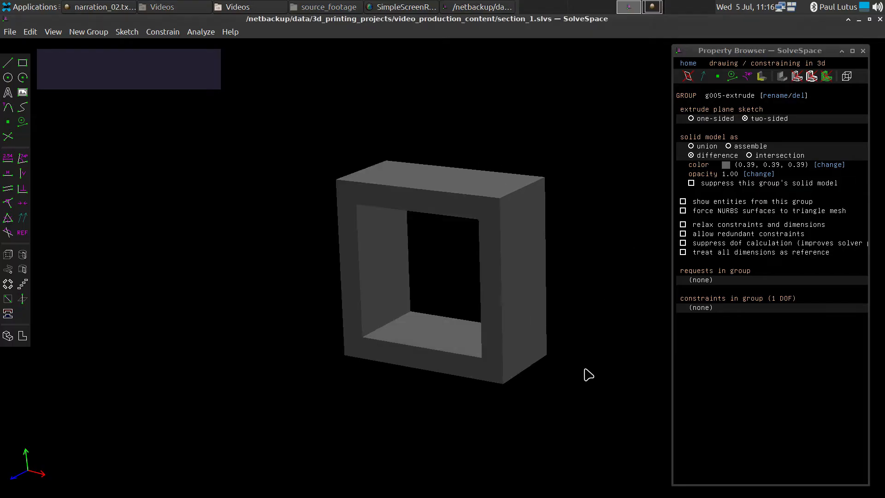
{"action": "middle_click_drag", "start_coordinate": [585, 373], "coordinate": [604, 380]}
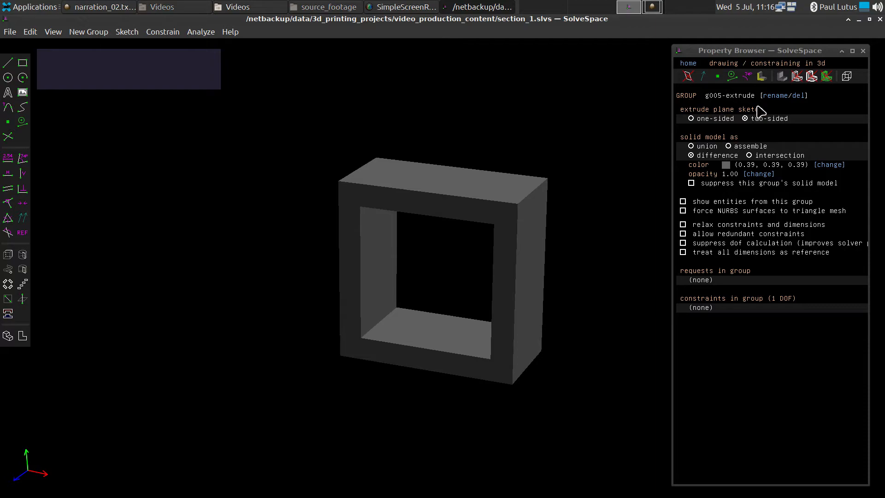
Turn on the frame's edges and outlines and show all groups.
{"action": "left_click", "coordinate": [798, 78]}
{"action": "left_click", "coordinate": [803, 77]}
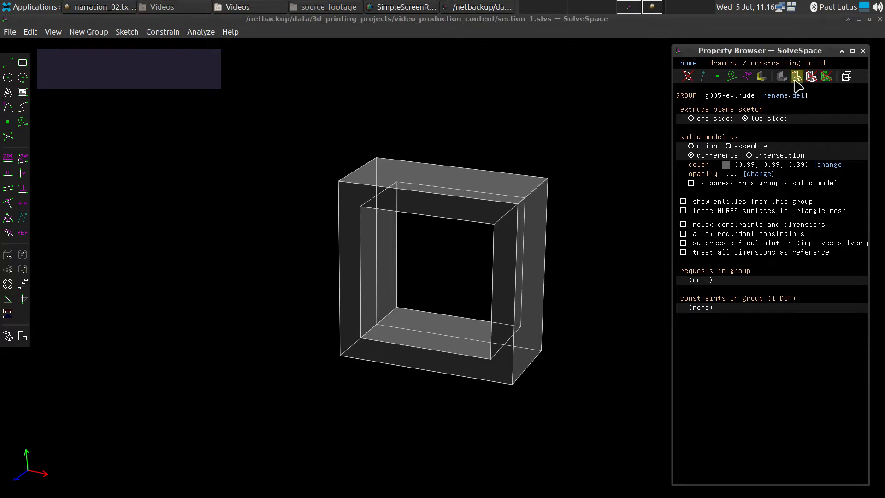
{"action": "left_click", "coordinate": [797, 77]}
{"action": "left_click", "coordinate": [798, 77]}
{"action": "left_click", "coordinate": [812, 78]}
{"action": "left_click", "coordinate": [687, 63]}
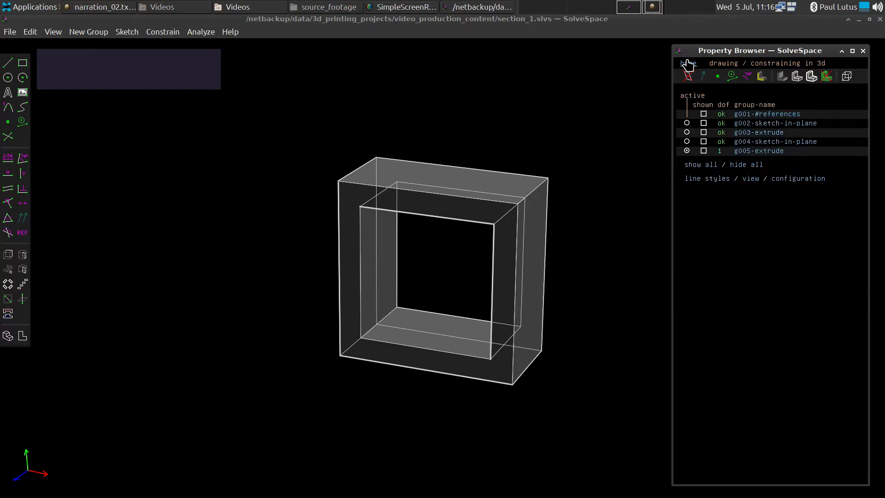
{"action": "left_click", "coordinate": [706, 165]}
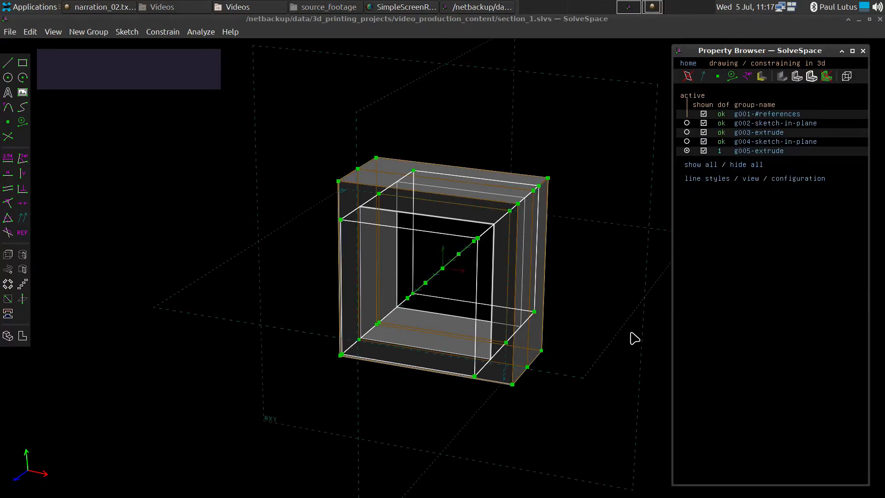
{"action": "middle_click_drag", "start_coordinate": [620, 364], "coordinate": [604, 355]}
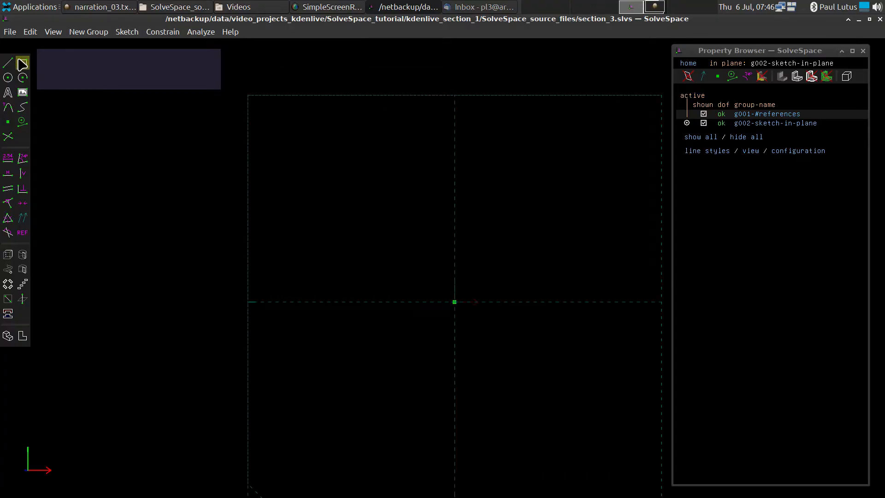
Draw a closed L-shaped line profile about 38 mm wide and 53 mm tall, with its base's outer corner on the origin.
{"action": "left_click", "coordinate": [8, 63]}
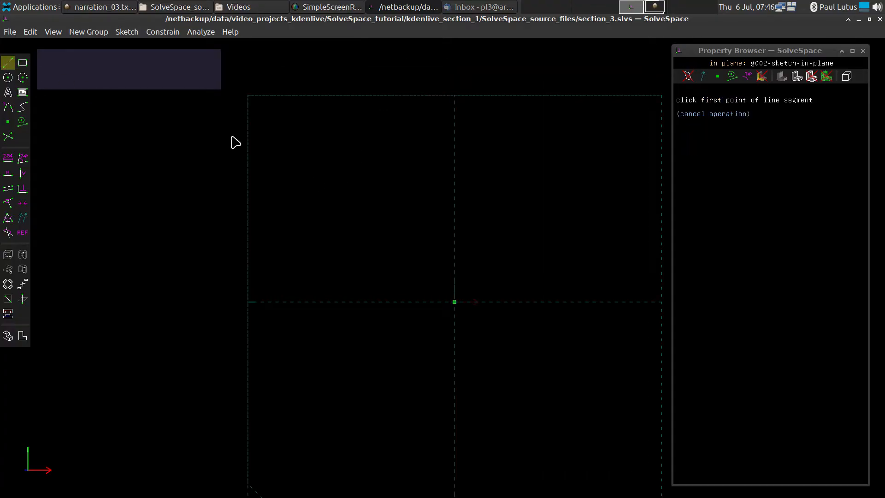
{"action": "left_click", "coordinate": [351, 156]}
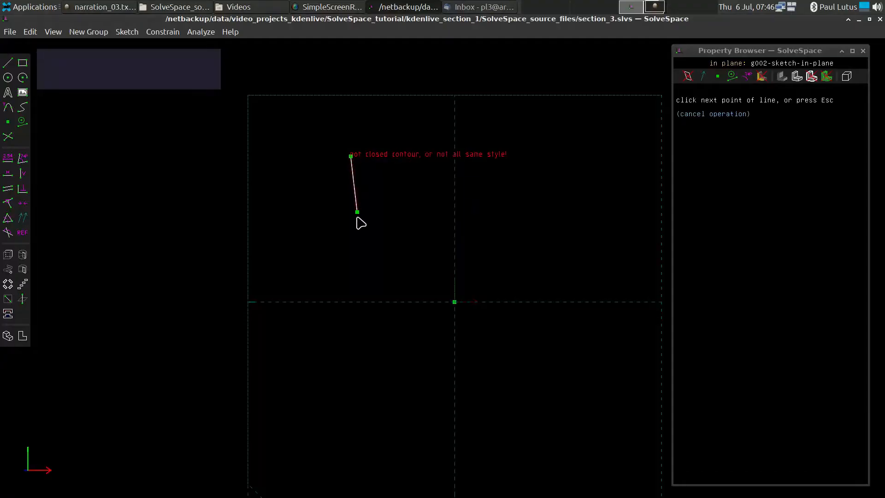
{"action": "left_click", "coordinate": [349, 301]}
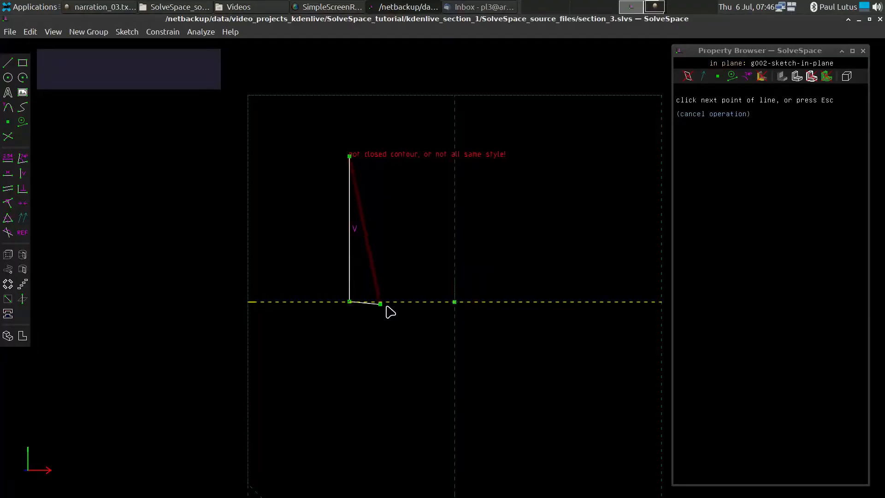
{"action": "left_click", "coordinate": [455, 302]}
{"action": "key", "text": "s"}
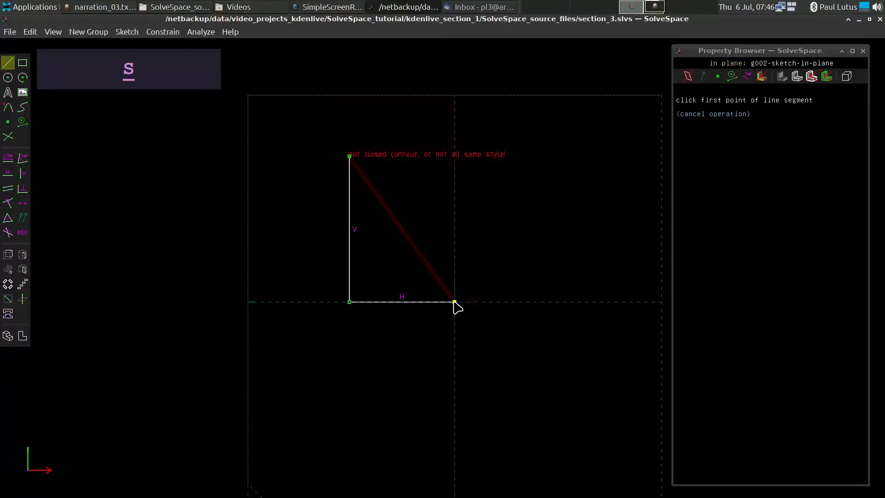
{"action": "left_click", "coordinate": [454, 302]}
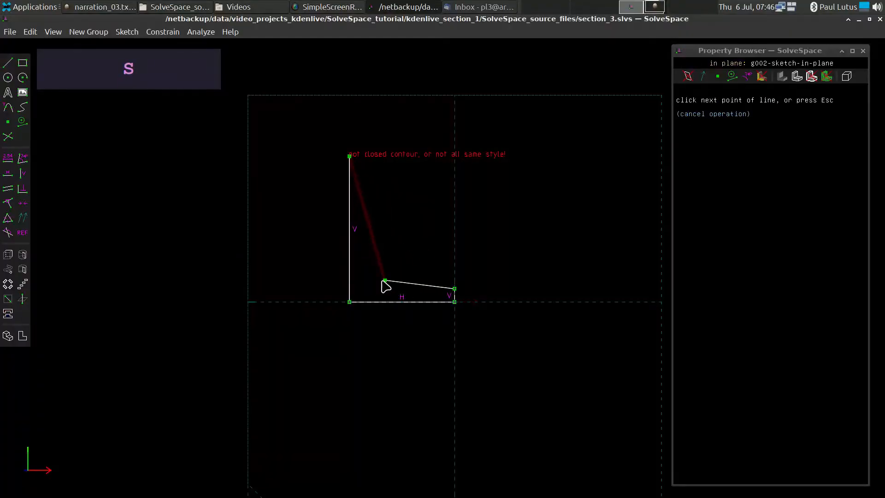
{"action": "left_click", "coordinate": [360, 288]}
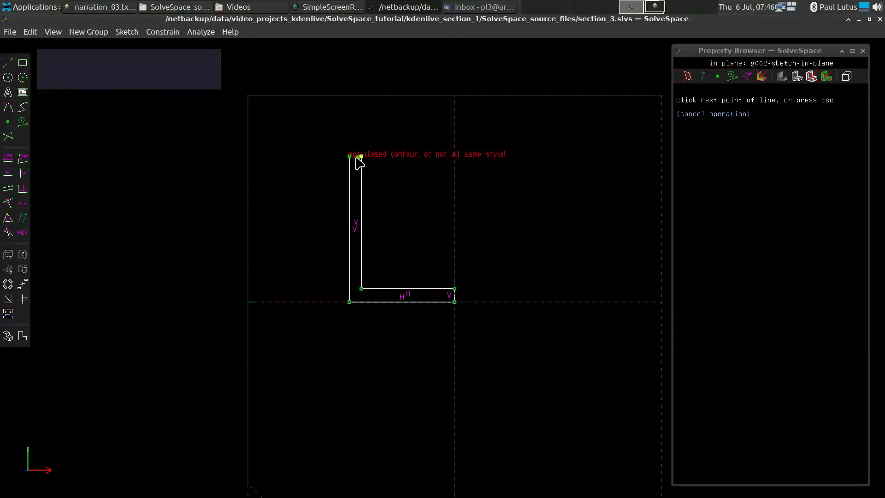
{"action": "left_click", "coordinate": [362, 157]}
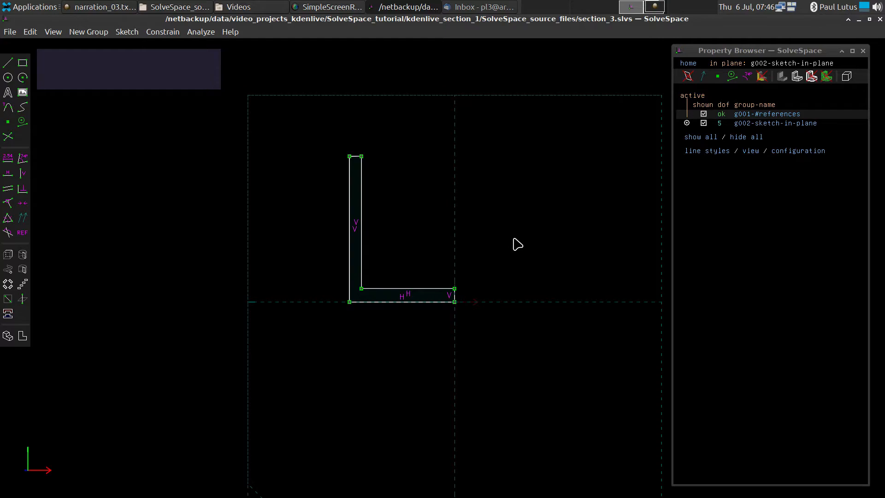
Dimension the short vertical end edge of the L profile's base at 3 mm.
{"action": "scroll", "coordinate": [514, 238], "scroll_direction": "up", "scroll_amount": 2}
{"action": "left_click", "coordinate": [429, 319]}
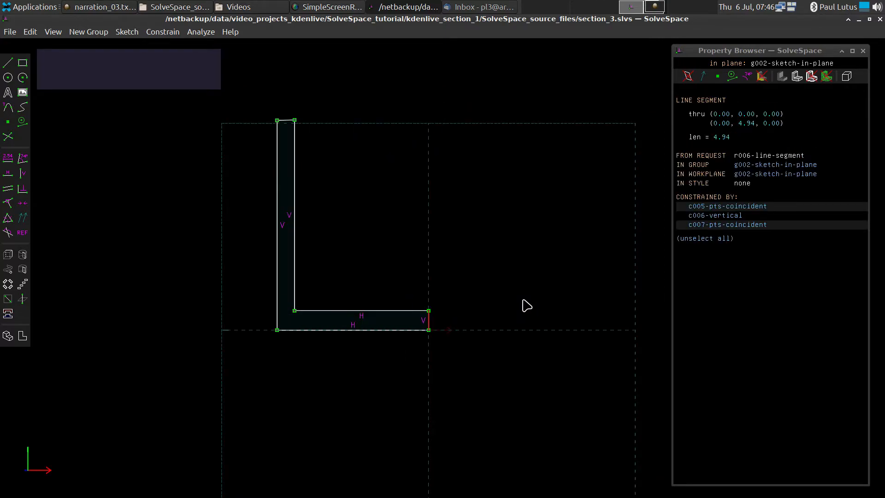
{"action": "type", "text": "d"}
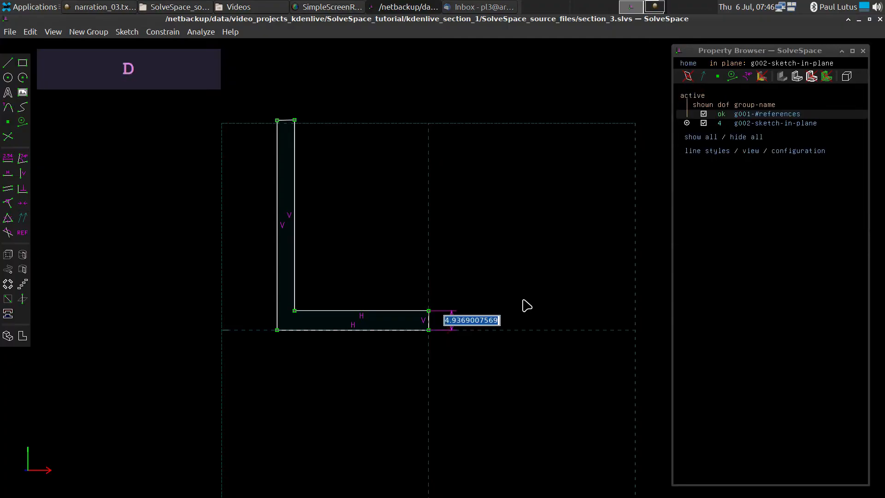
{"action": "type", "text": "3"}
{"action": "key", "text": "Return"}
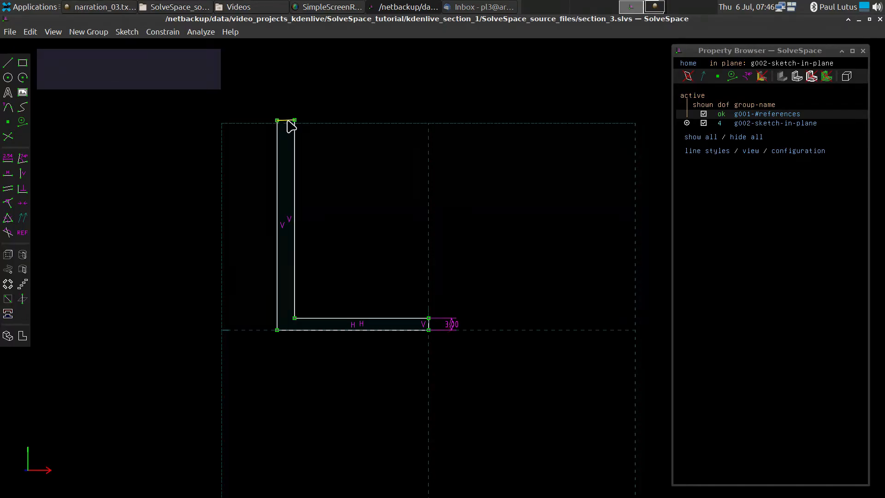
Constrain the L profile's short upper edge equal in length to the base's 3 mm end edge and make it horizontal.
{"action": "scroll", "coordinate": [288, 125], "scroll_direction": "up", "scroll_amount": 2}
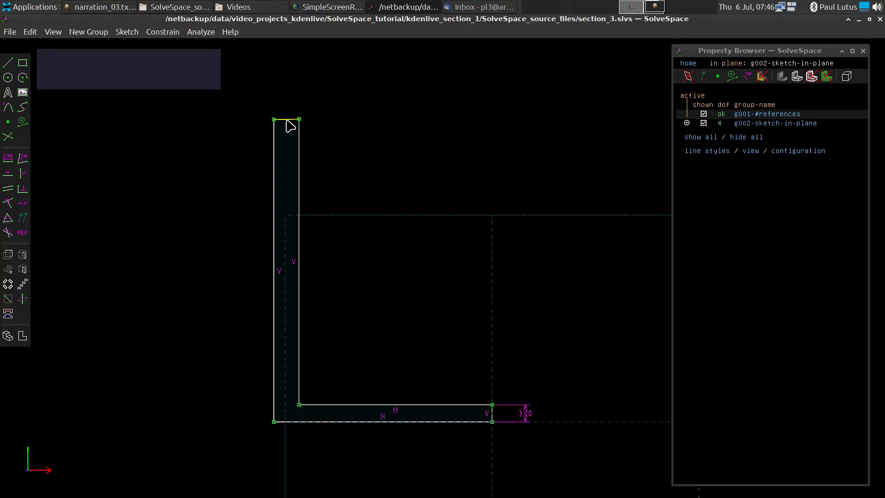
{"action": "left_click", "coordinate": [287, 120]}
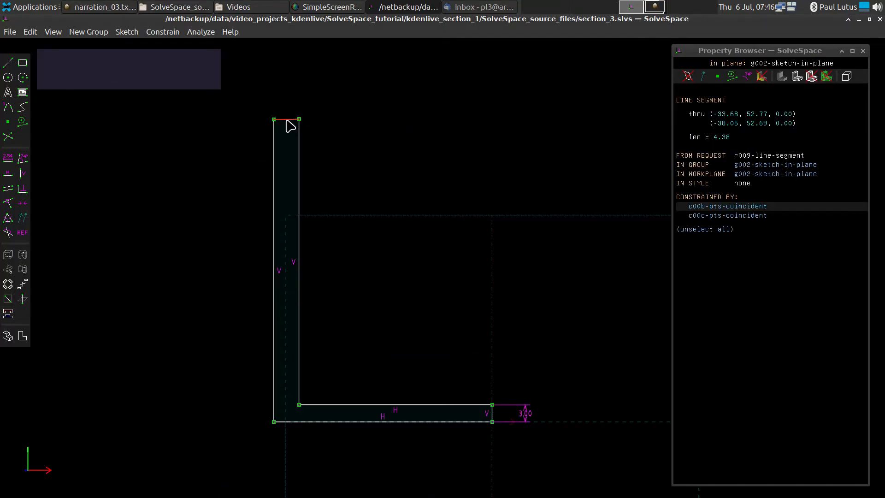
{"action": "left_click", "coordinate": [492, 413]}
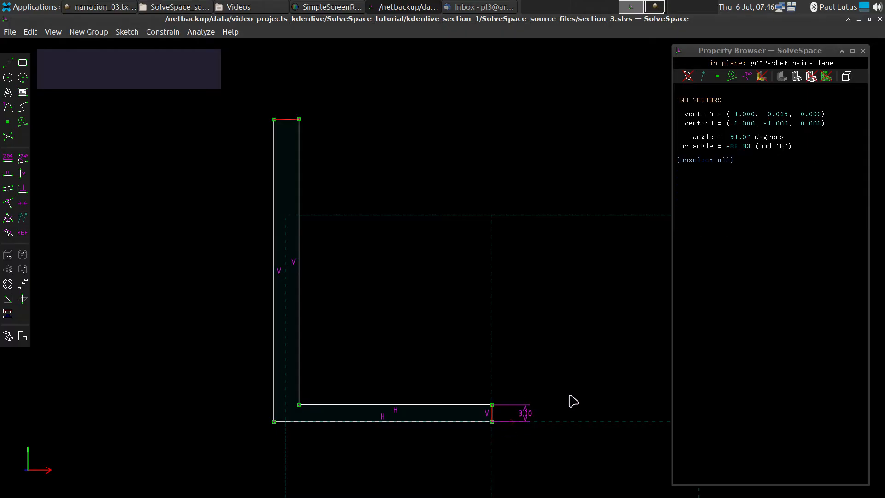
{"action": "key", "text": "q"}
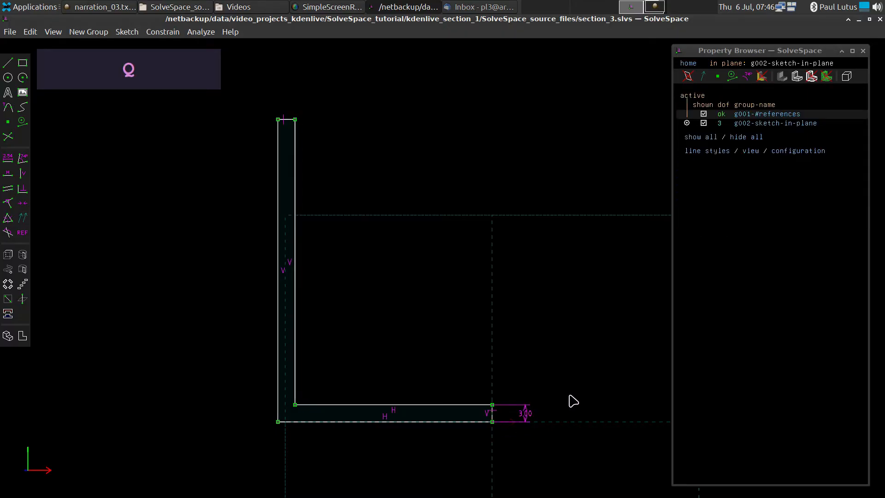
{"action": "left_click", "coordinate": [287, 120]}
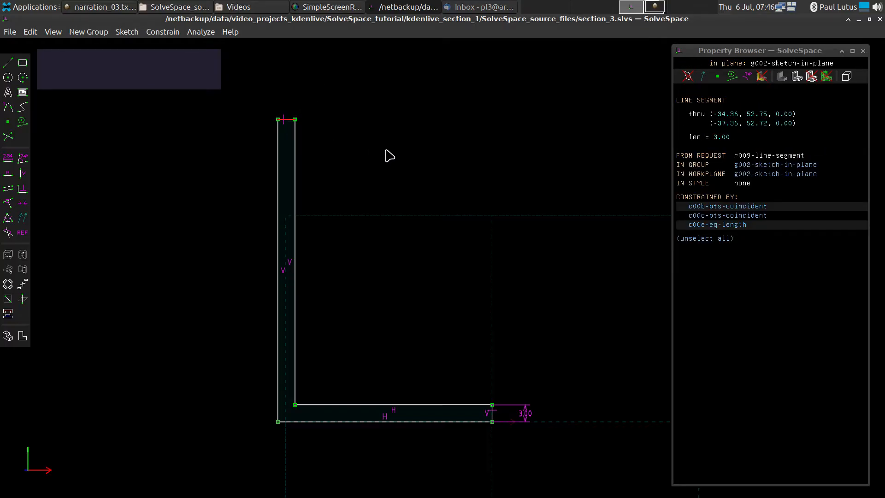
{"action": "key", "text": "h"}
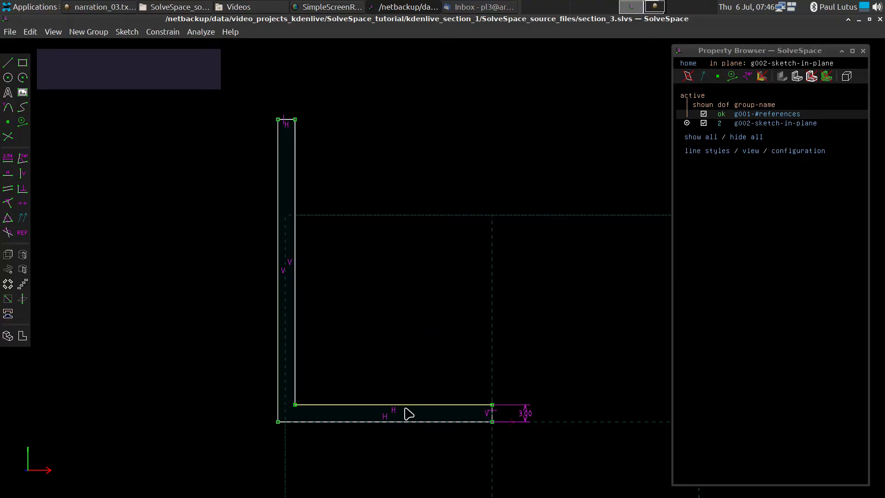
Dimension the L profile's bottom edge at 40 mm and its outer vertical edge at 80 mm.
{"action": "left_click", "coordinate": [400, 427]}
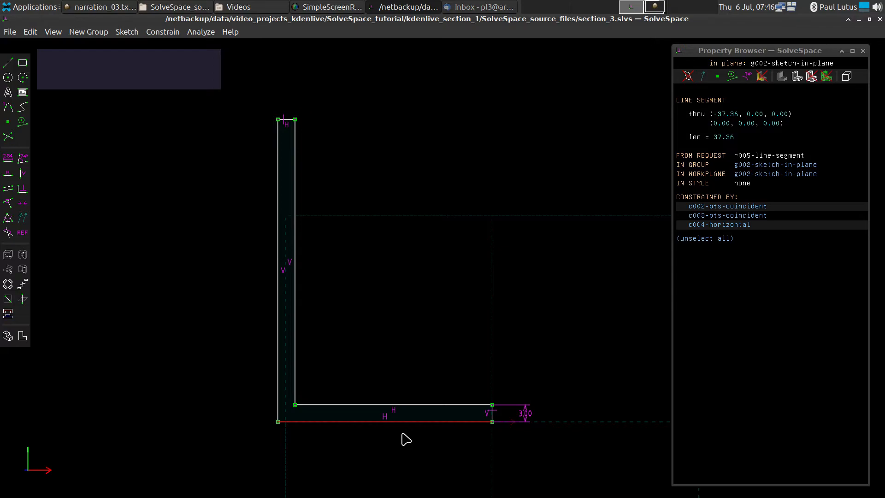
{"action": "type", "text": "d"}
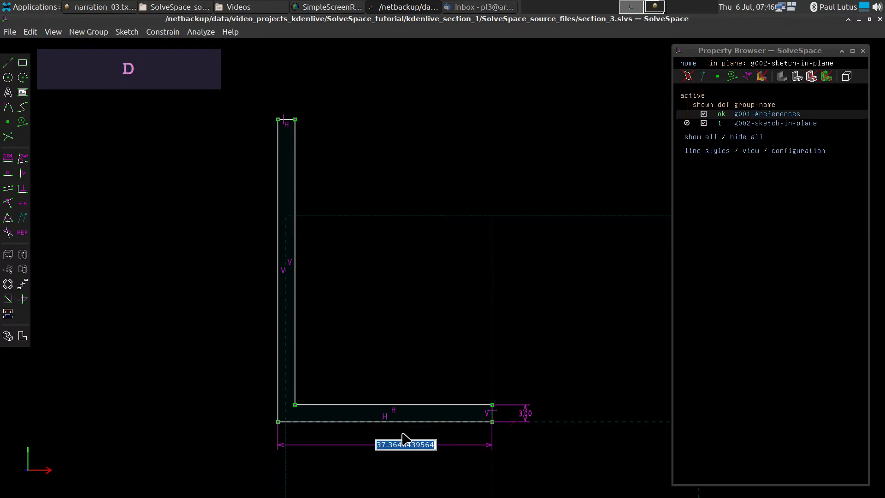
{"action": "type", "text": "40"}
{"action": "key", "text": "Return"}
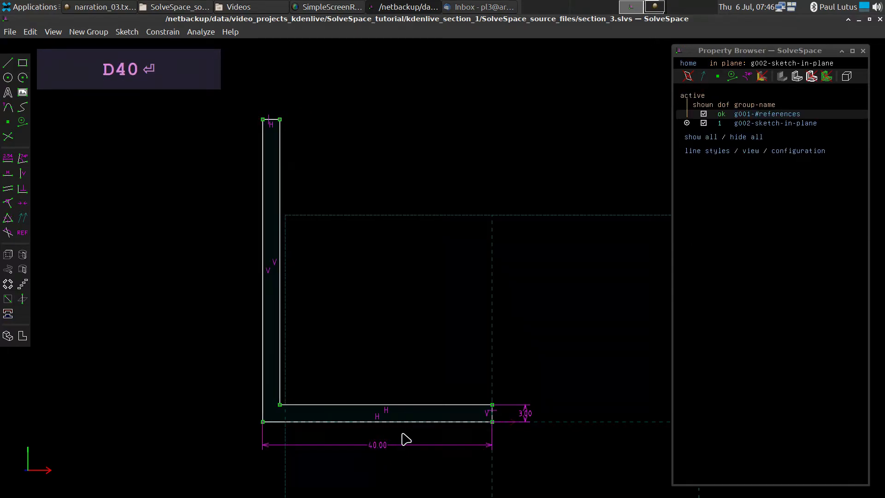
{"action": "left_click", "coordinate": [262, 322]}
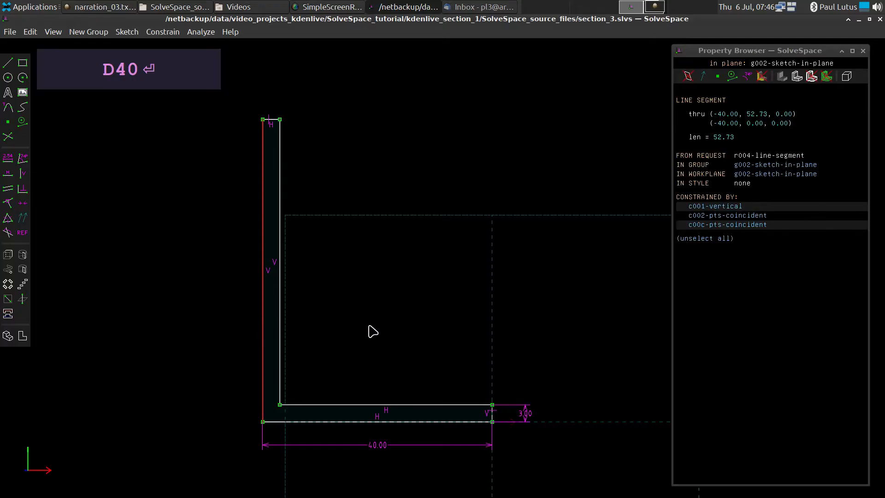
{"action": "type", "text": "d"}
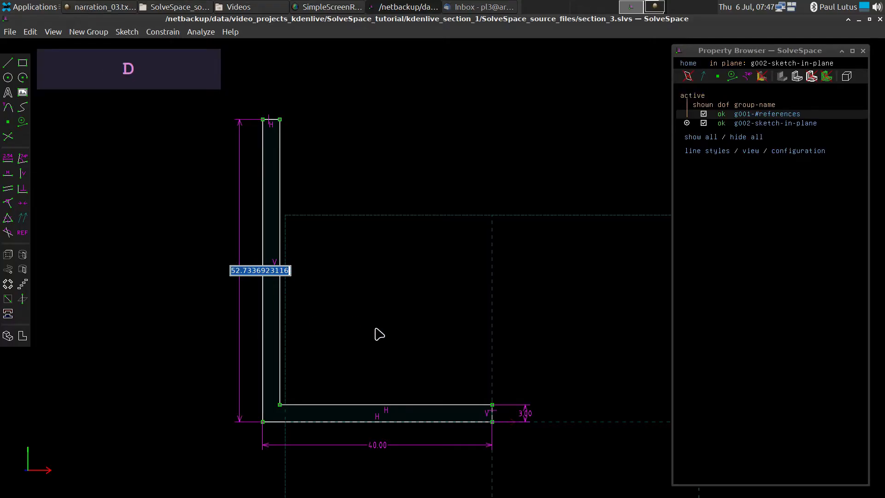
{"action": "type", "text": "80"}
{"action": "key", "text": "Return"}
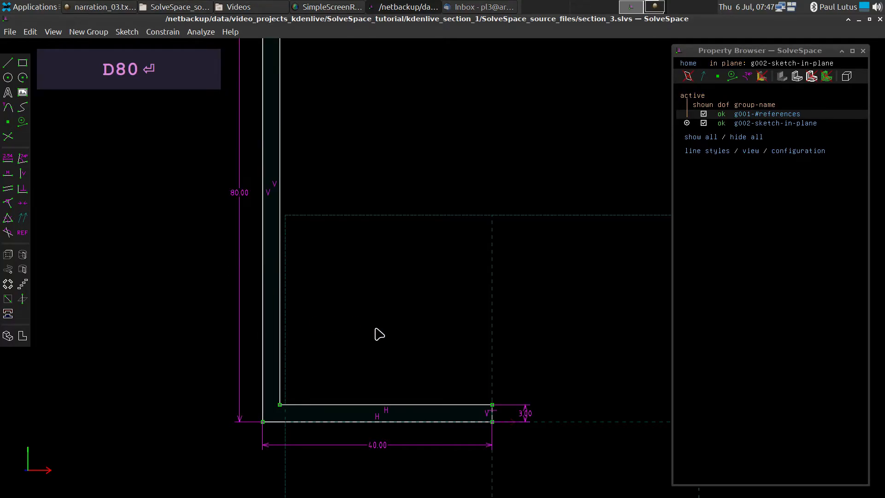
{"action": "scroll", "coordinate": [415, 272], "scroll_direction": "down", "scroll_amount": 3}
{"action": "scroll", "coordinate": [380, 70], "scroll_direction": "up", "scroll_amount": 1}
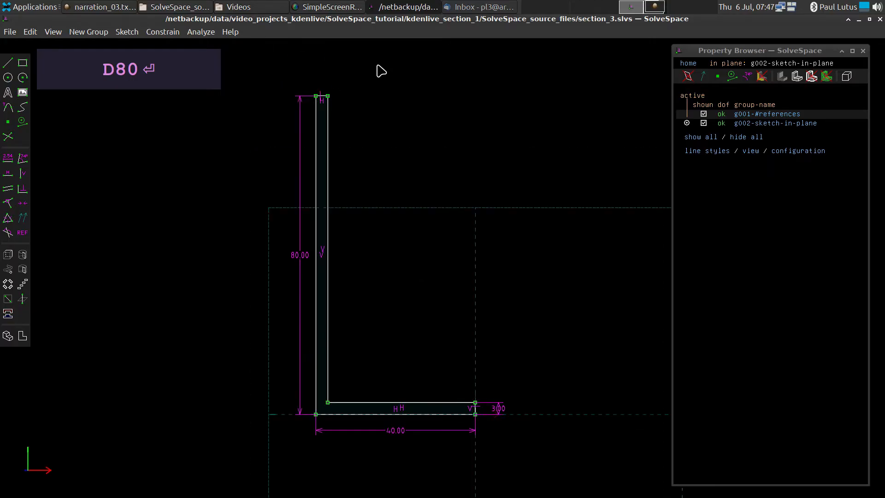
{"action": "scroll", "coordinate": [381, 70], "scroll_direction": "up", "scroll_amount": 1}
{"action": "scroll", "coordinate": [381, 71], "scroll_direction": "down", "scroll_amount": 1}
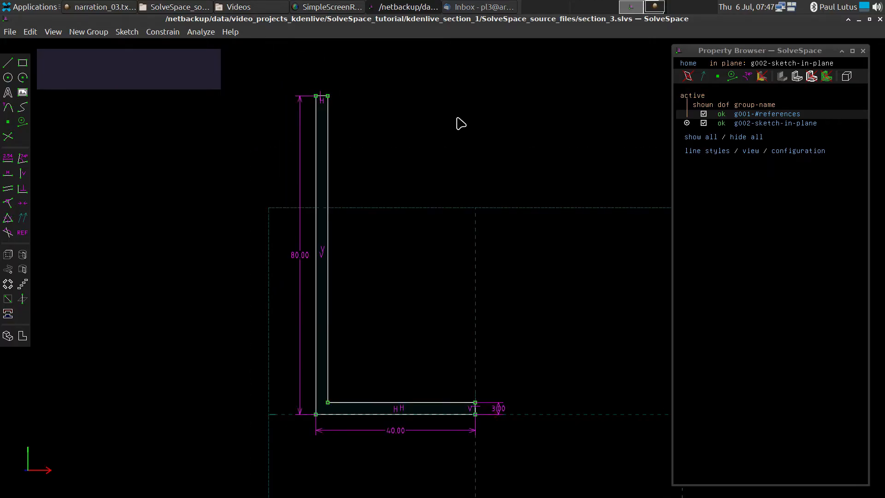
Lathe the L profile about the vertical axis through the origin to form a hollow cup.
{"action": "mouse_move", "coordinate": [588, 253]}
{"action": "middle_mouse_down"}
{"action": "mouse_move", "coordinate": [554, 299]}
{"action": "mouse_move", "coordinate": [532, 302]}
{"action": "mouse_move", "coordinate": [538, 296]}
{"action": "middle_mouse_up"}
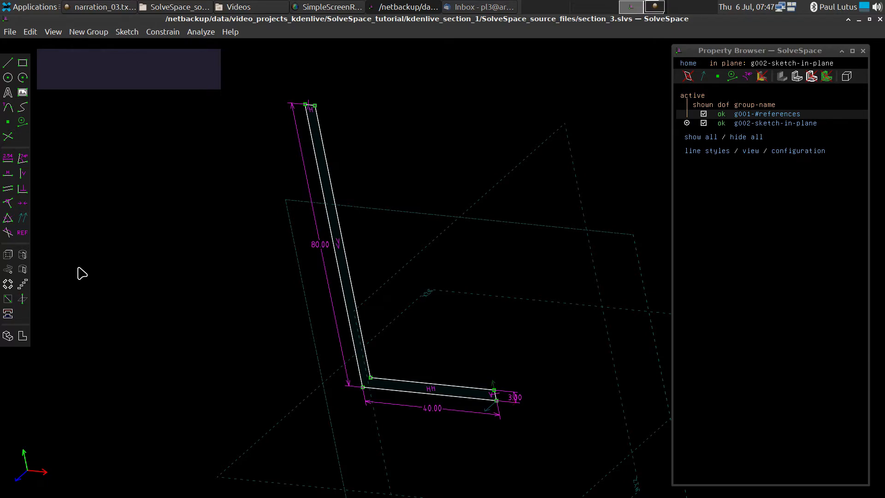
{"action": "left_click", "coordinate": [22, 255]}
{"action": "left_click", "coordinate": [391, 310]}
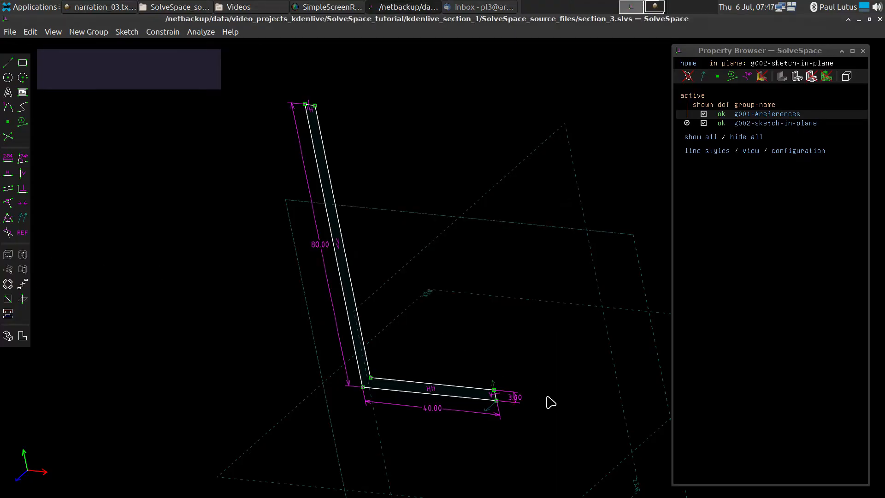
{"action": "left_click", "coordinate": [496, 400]}
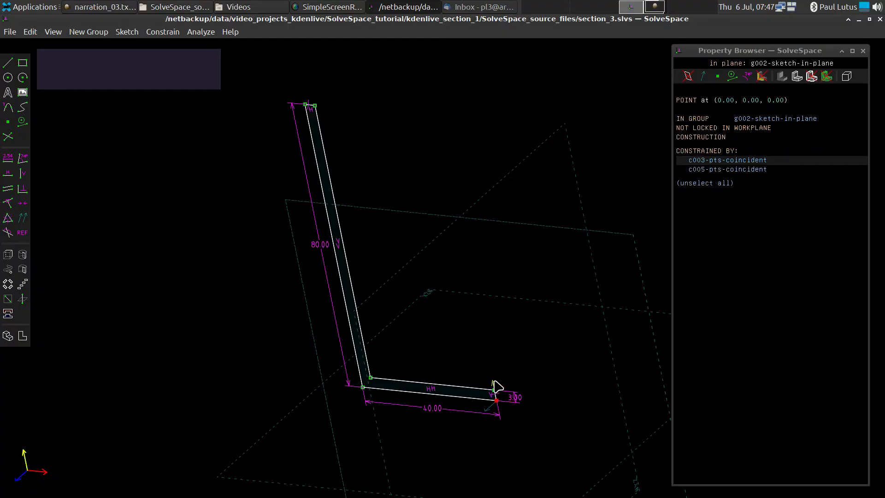
{"action": "left_click", "coordinate": [491, 383]}
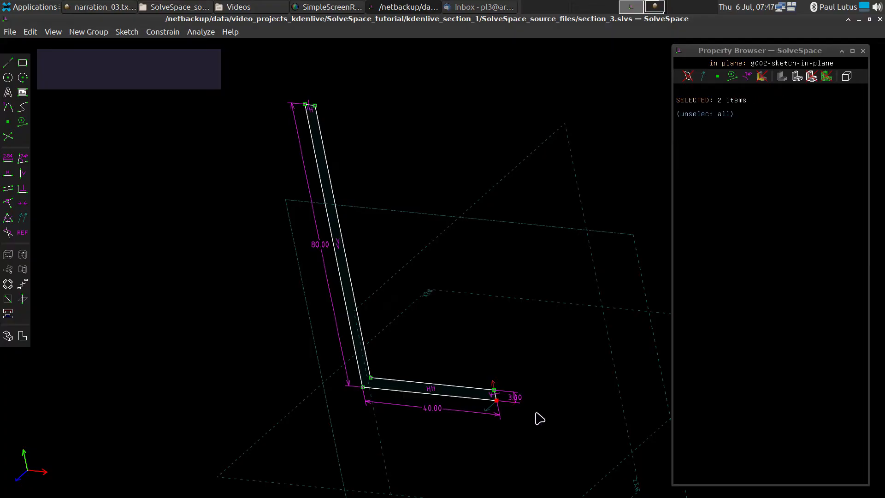
{"action": "scroll", "coordinate": [524, 429], "scroll_direction": "up", "scroll_amount": 3}
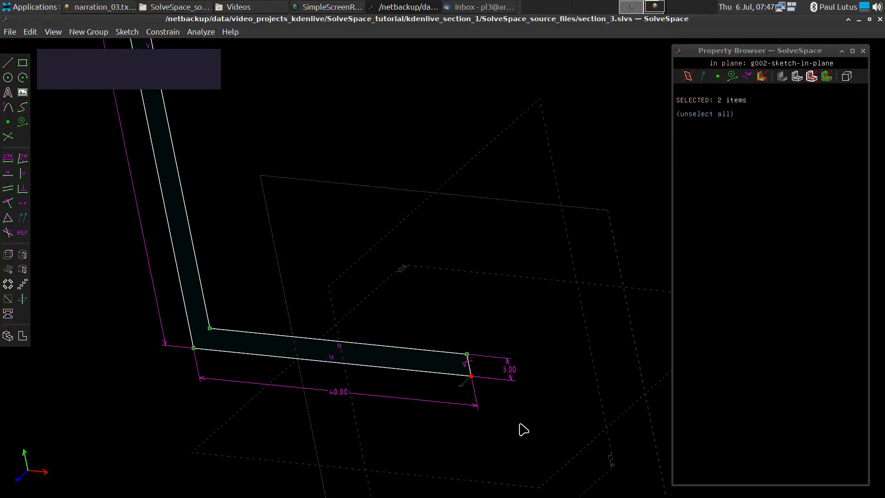
{"action": "scroll", "coordinate": [523, 429], "scroll_direction": "down", "scroll_amount": 3}
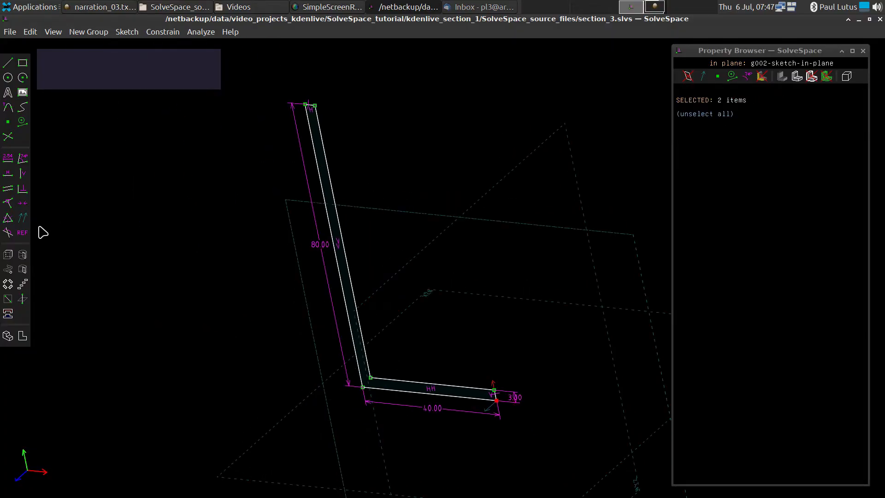
{"action": "left_click", "coordinate": [23, 255]}
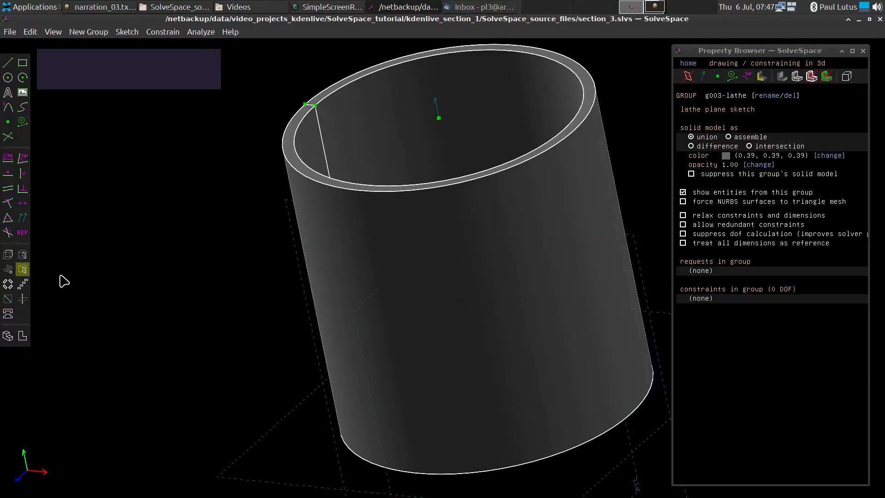
{"action": "scroll", "coordinate": [254, 321], "scroll_direction": "down", "scroll_amount": 2}
{"action": "middle_click_drag", "start_coordinate": [549, 304], "coordinate": [585, 283]}
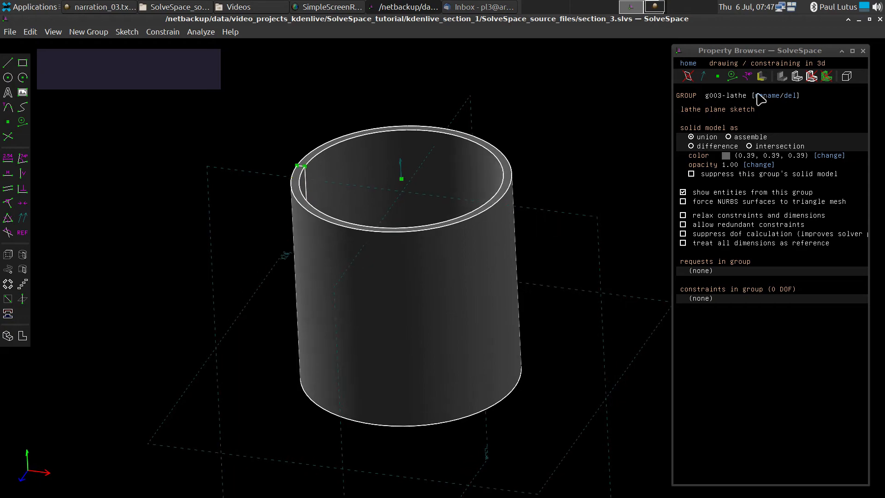
Make the L profile's sketch group active again and align the view to its workplane.
{"action": "left_click", "coordinate": [688, 63]}
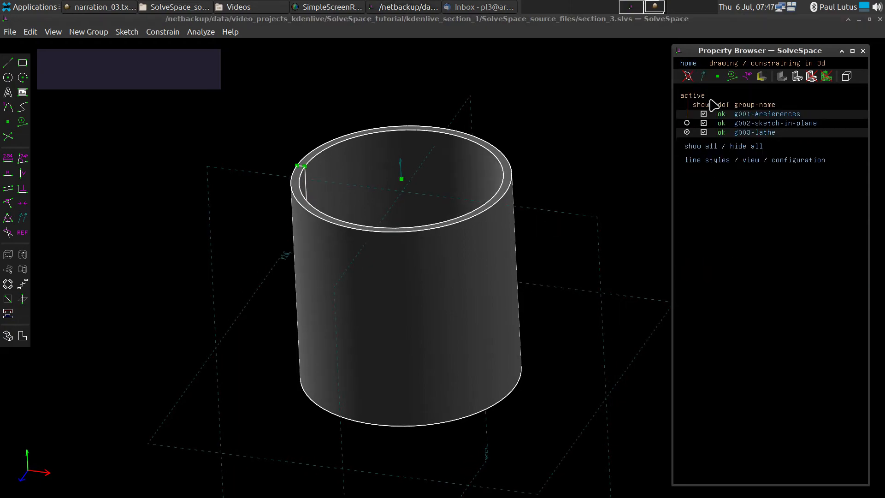
{"action": "left_click", "coordinate": [686, 123]}
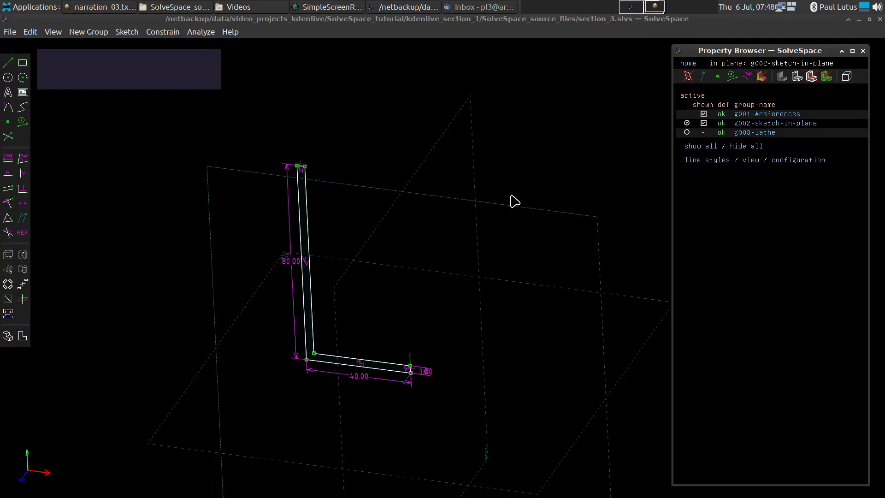
{"action": "key", "text": "w"}
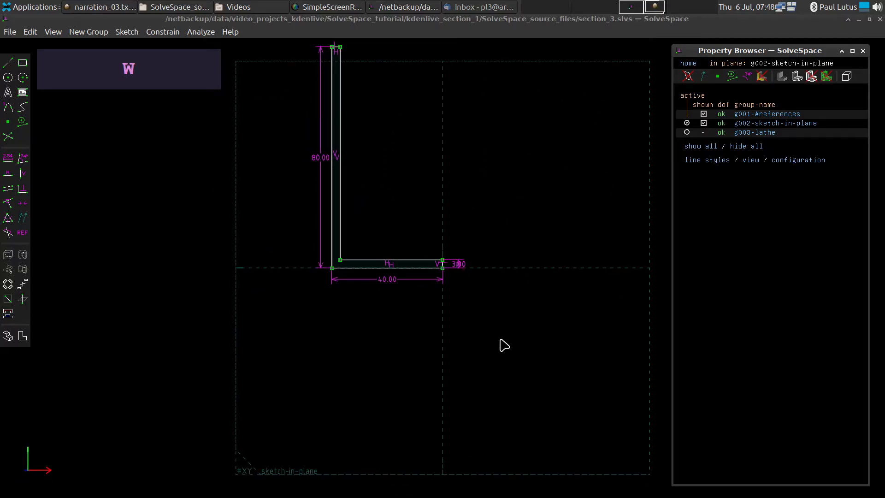
Convert the short horizontal edge at the upper end of the L profile's wall into a construction line.
{"action": "scroll", "coordinate": [538, 371], "scroll_direction": "down", "scroll_amount": 3}
{"action": "scroll", "coordinate": [458, 192], "scroll_direction": "up", "scroll_amount": 5}
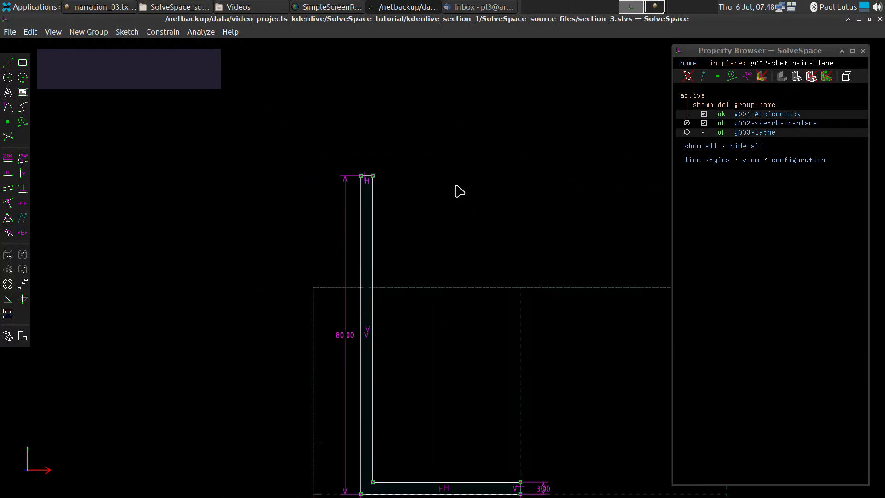
{"action": "scroll", "coordinate": [457, 192], "scroll_direction": "down", "scroll_amount": 2}
{"action": "scroll", "coordinate": [456, 192], "scroll_direction": "up", "scroll_amount": 4}
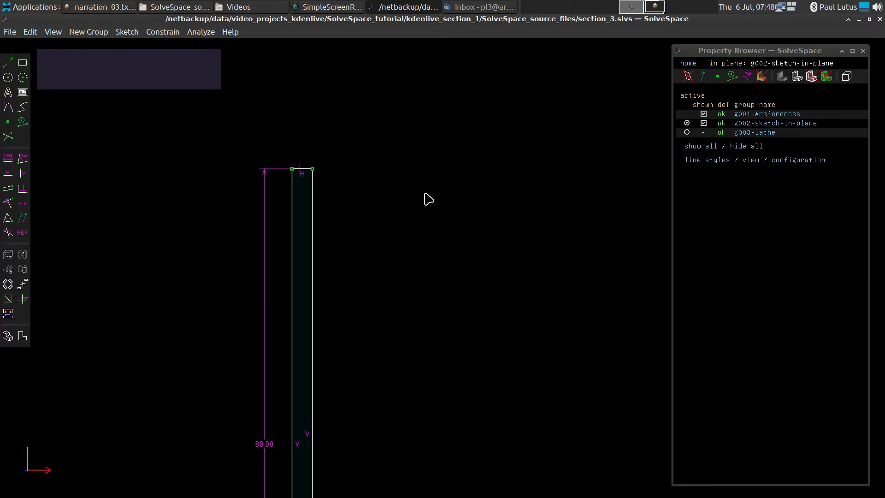
{"action": "scroll", "coordinate": [251, 179], "scroll_direction": "up", "scroll_amount": 3}
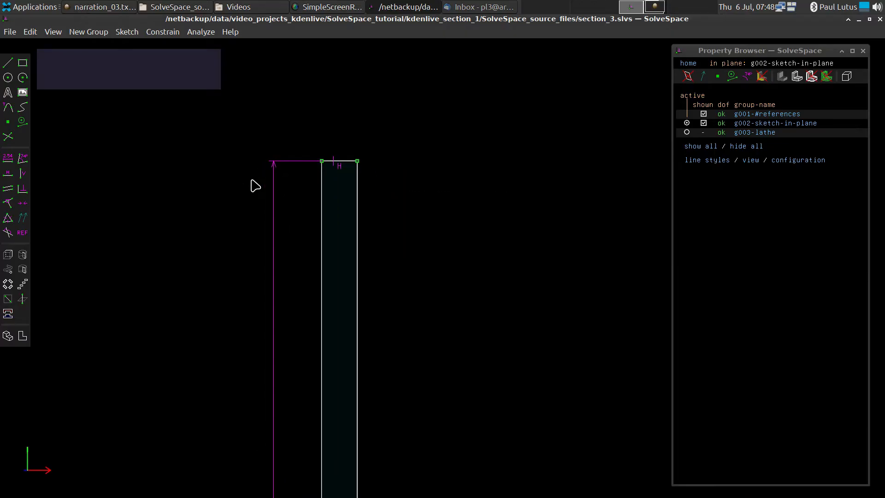
{"action": "left_click", "coordinate": [346, 164]}
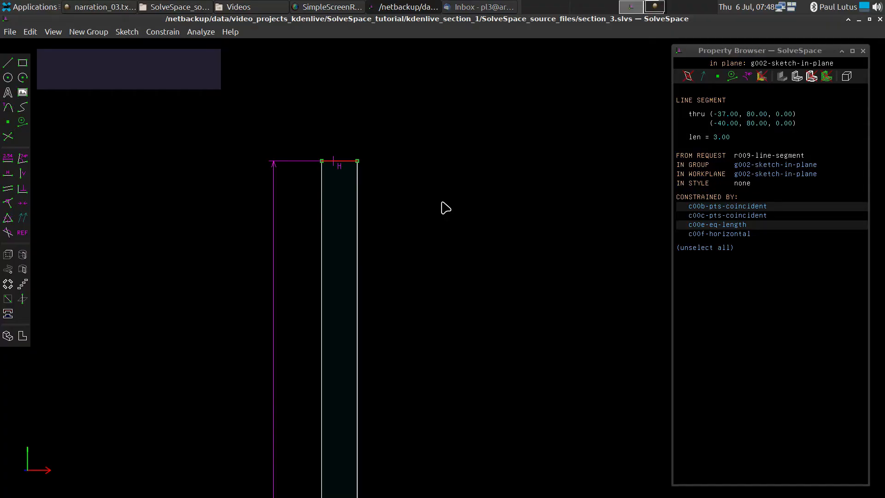
{"action": "key", "text": "Escape"}
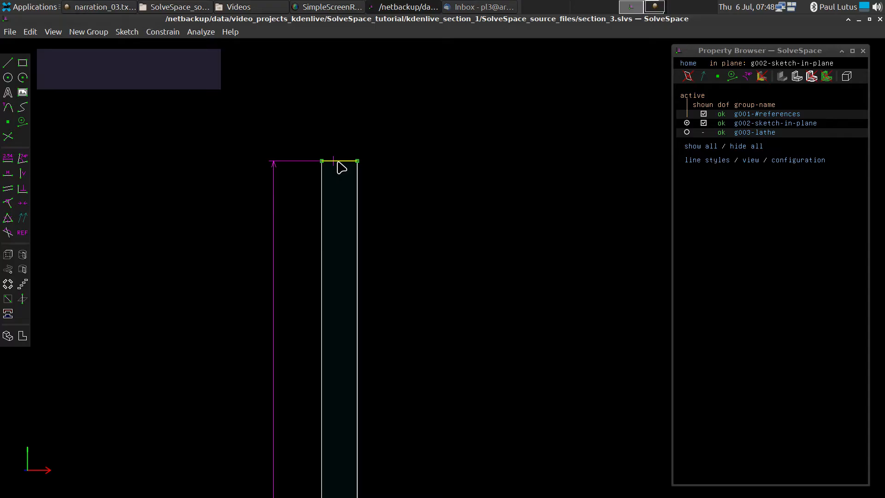
{"action": "left_click", "coordinate": [341, 167]}
{"action": "key", "text": "g"}
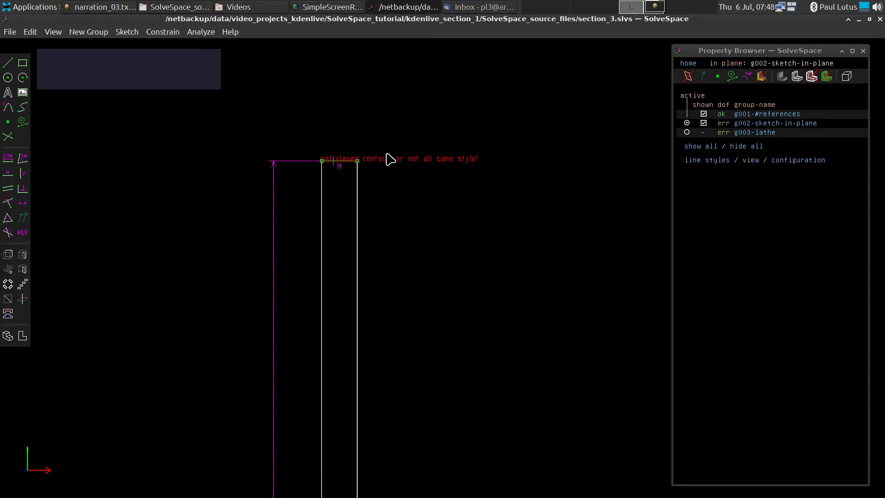
Draw a semicircular arc over the wall's upper end, from the inner edge's endpoint to the outer edge's endpoint.
{"action": "scroll", "coordinate": [432, 216], "scroll_direction": "down", "scroll_amount": 3}
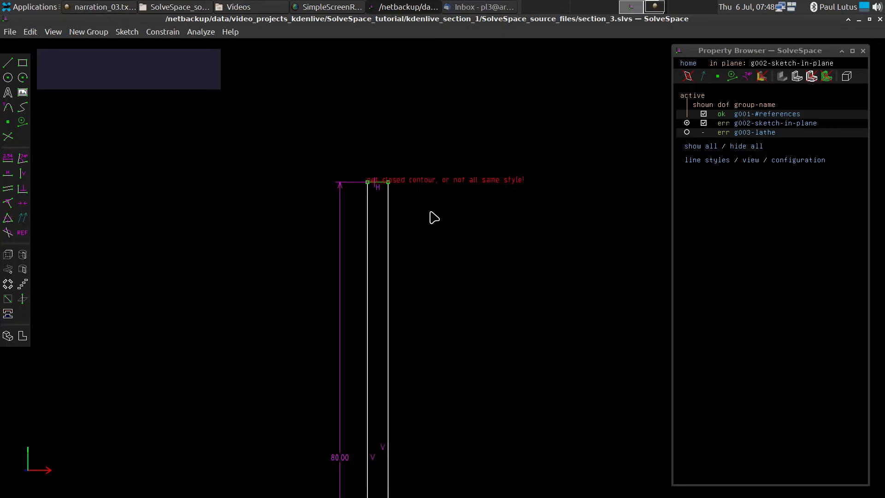
{"action": "scroll", "coordinate": [273, 197], "scroll_direction": "down", "scroll_amount": 2}
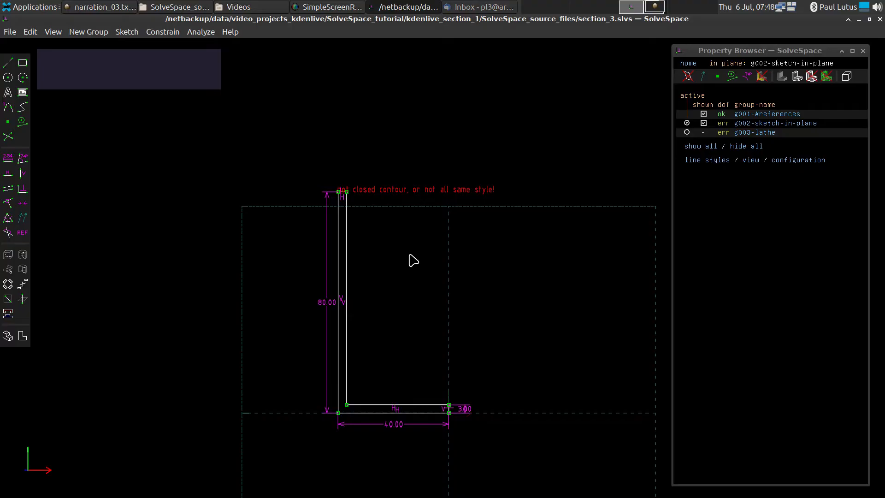
{"action": "scroll", "coordinate": [383, 235], "scroll_direction": "up", "scroll_amount": 3}
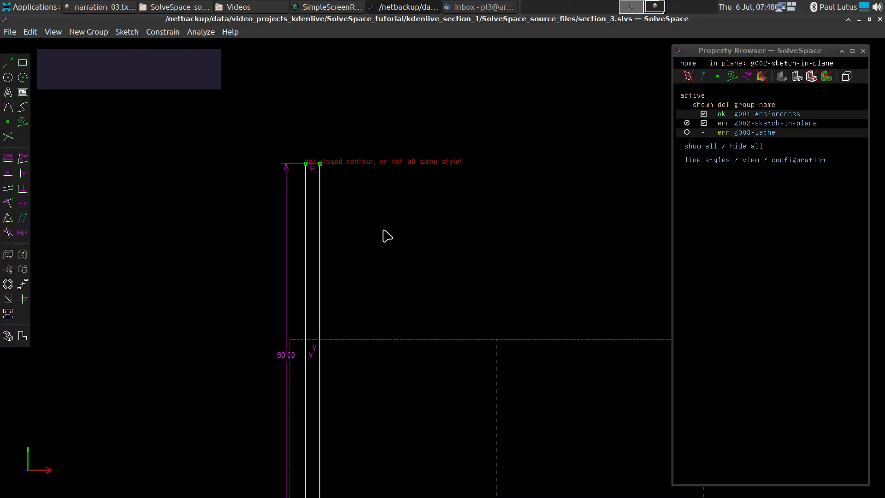
{"action": "scroll", "coordinate": [263, 150], "scroll_direction": "up", "scroll_amount": 3}
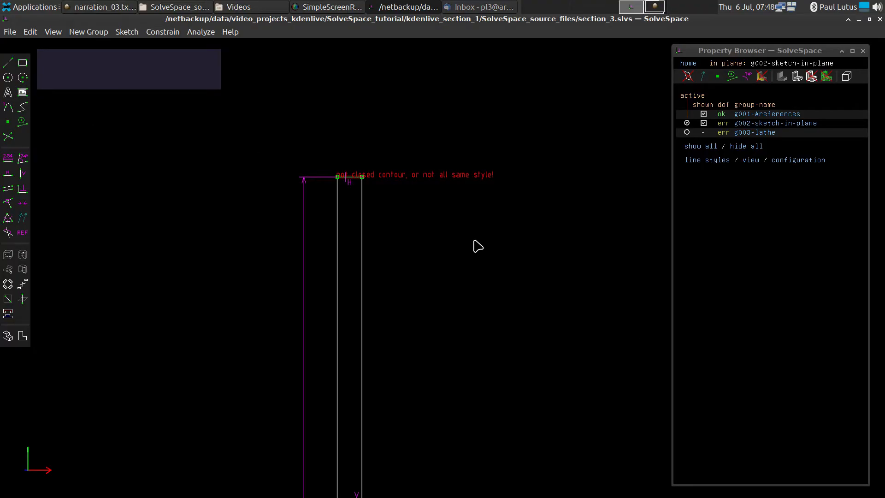
{"action": "key", "text": "a"}
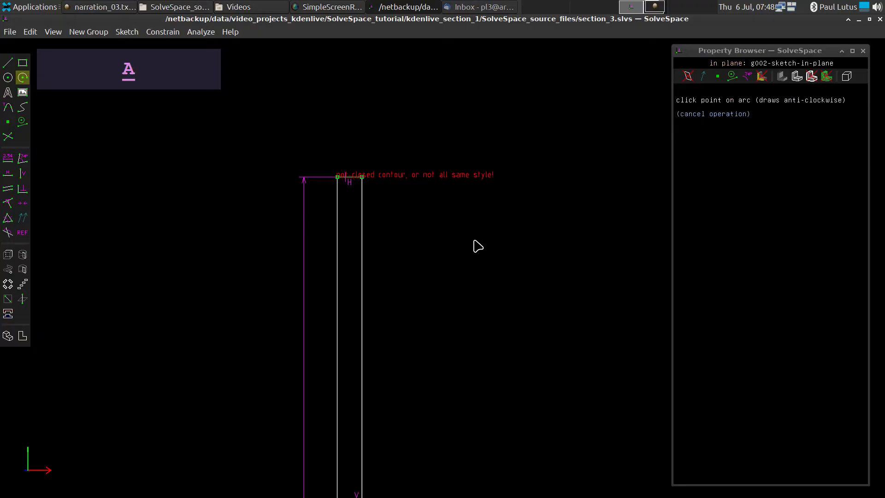
{"action": "left_click", "coordinate": [360, 175]}
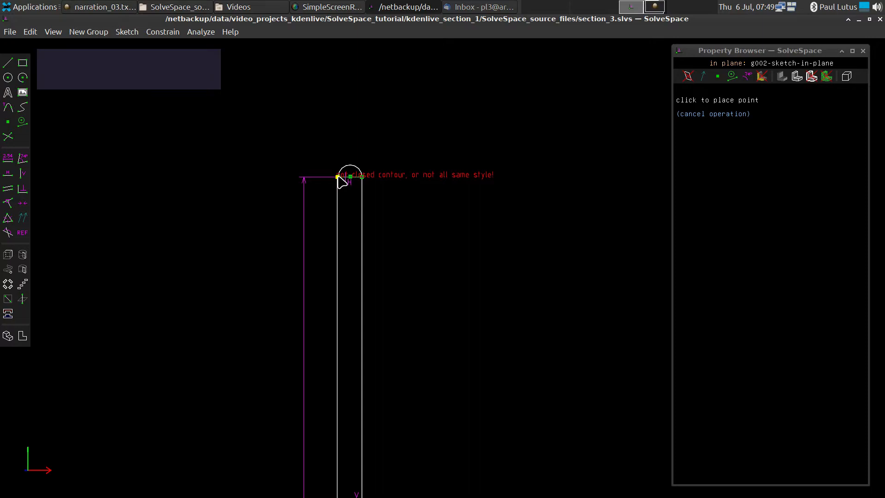
{"action": "left_click", "coordinate": [338, 176]}
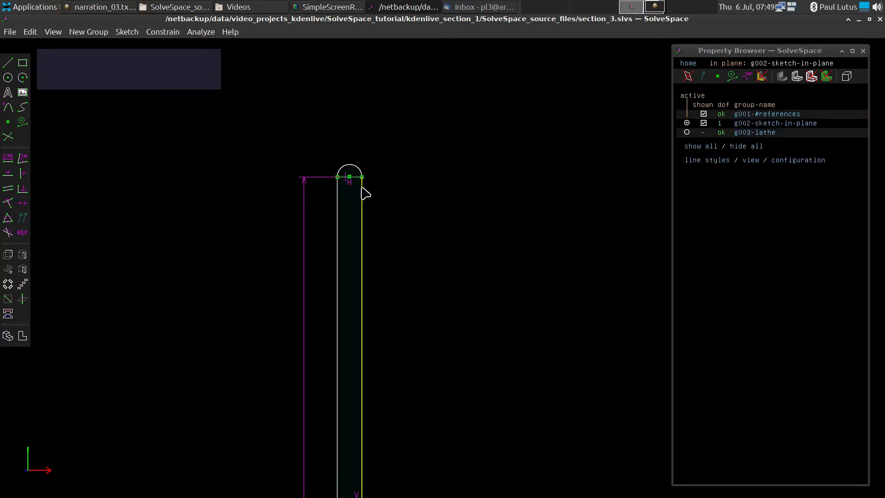
Constrain the rim arc tangent to the wall's inner vertical edge.
{"action": "left_click", "coordinate": [362, 189]}
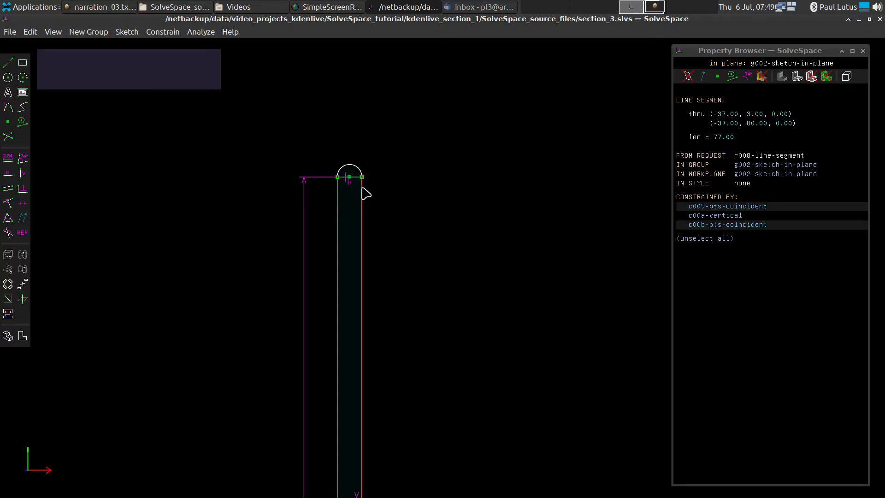
{"action": "left_click", "coordinate": [9, 199]}
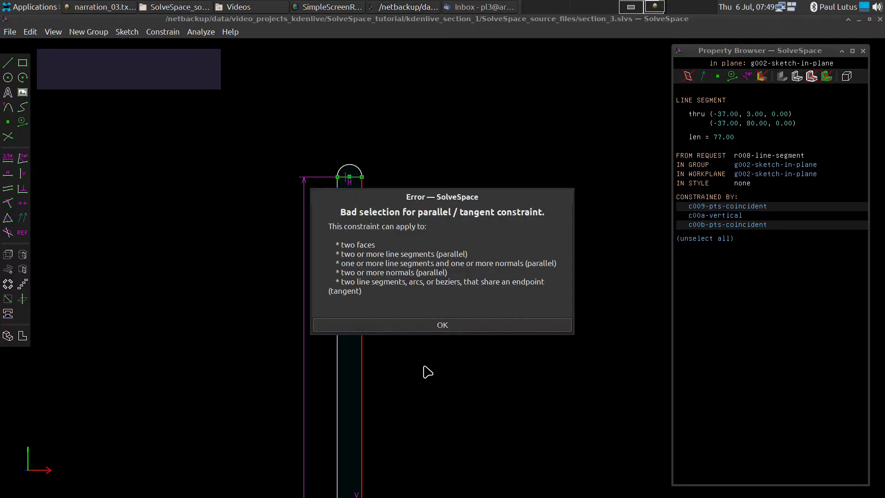
{"action": "left_click", "coordinate": [391, 326]}
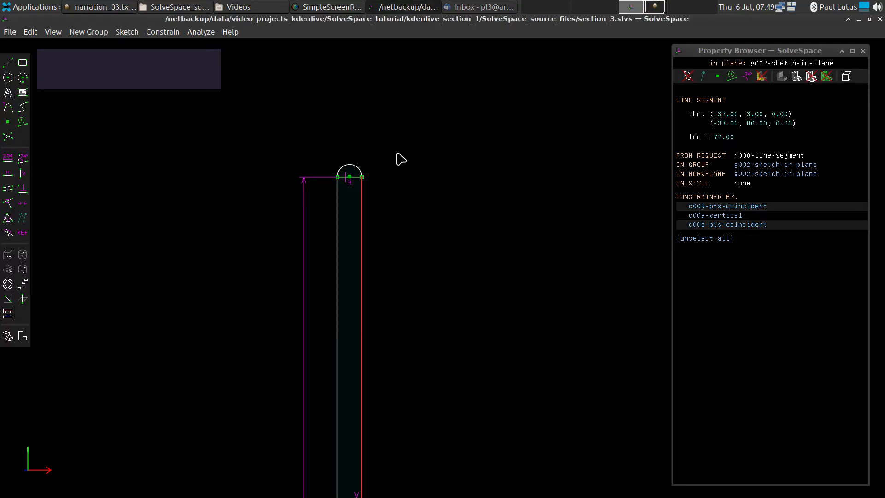
{"action": "left_click", "coordinate": [362, 174]}
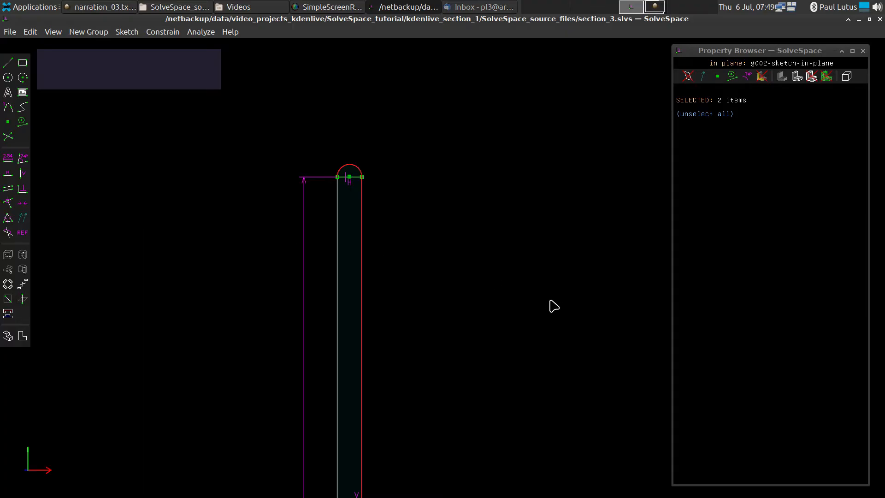
{"action": "key", "text": "l"}
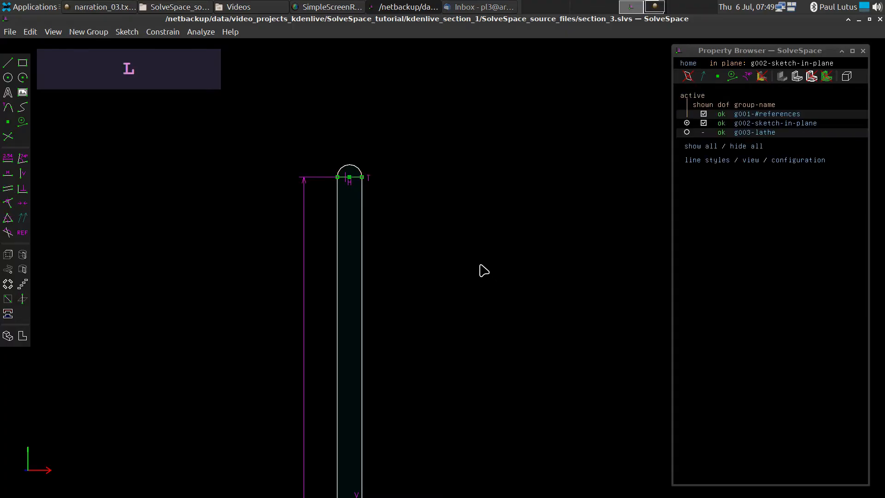
Constrain the rim arc tangent to the wall's outer vertical edge.
{"action": "left_click", "coordinate": [338, 199]}
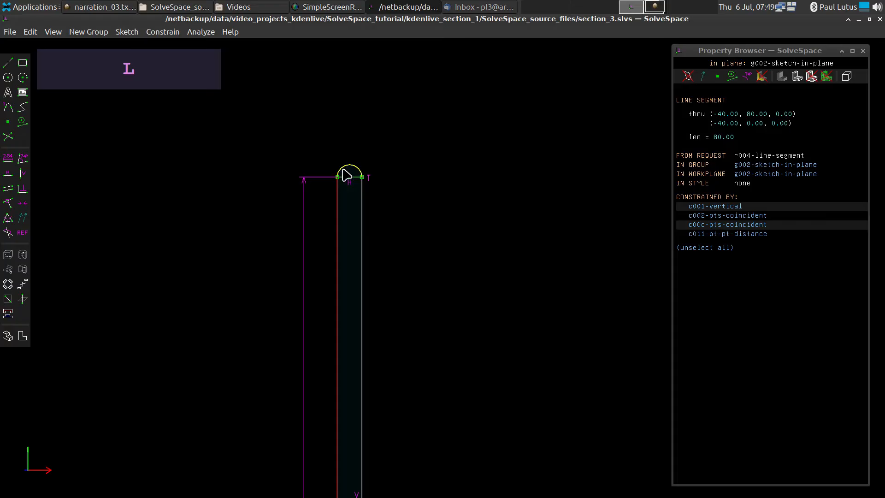
{"action": "left_click", "coordinate": [341, 169]}
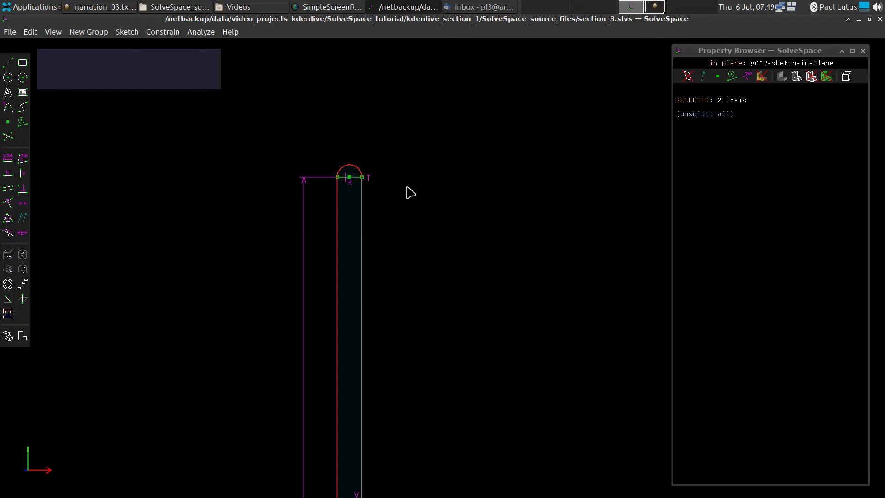
{"action": "key", "text": "l"}
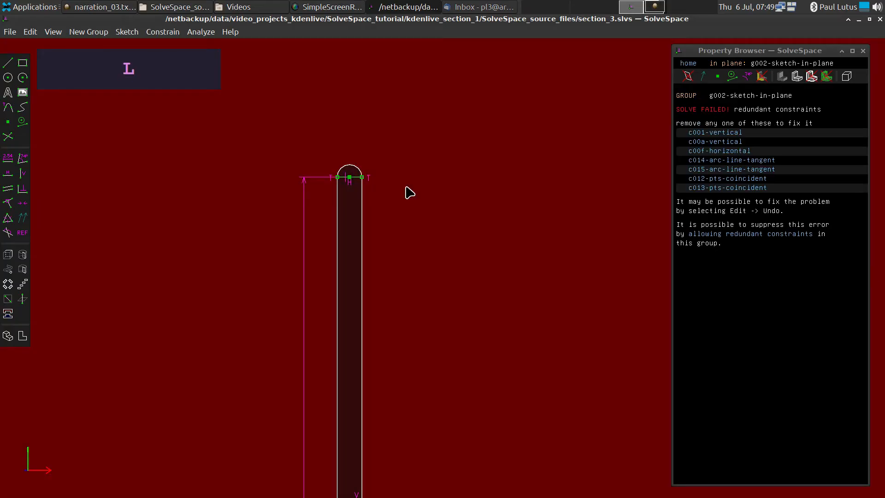
Delete the redundant vertical constraint c001-vertical on the wall's outer edge.
{"action": "scroll", "coordinate": [430, 137], "scroll_direction": "down", "scroll_amount": 5}
{"action": "left_click", "coordinate": [736, 132]}
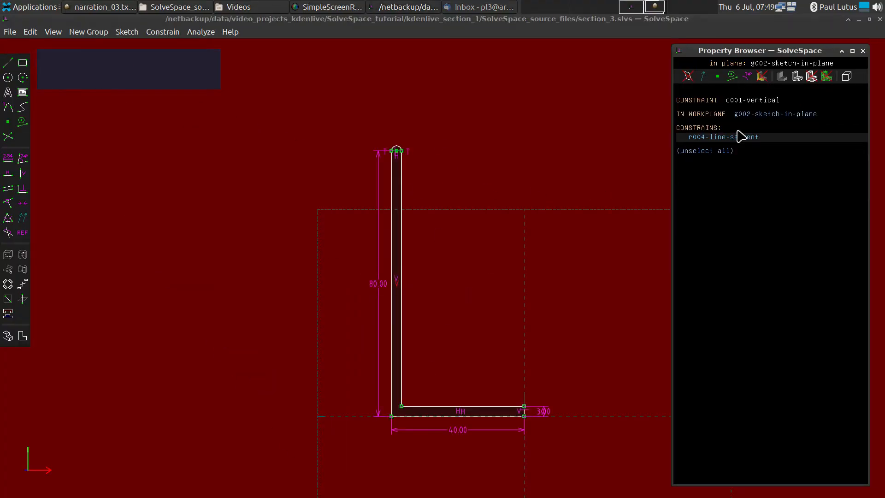
{"action": "key", "text": "Delete"}
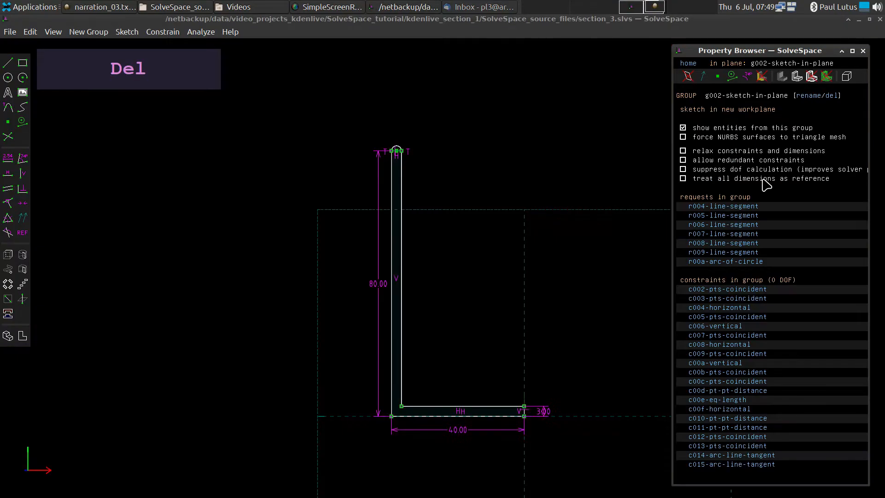
{"action": "scroll", "coordinate": [413, 131], "scroll_direction": "up", "scroll_amount": 6}
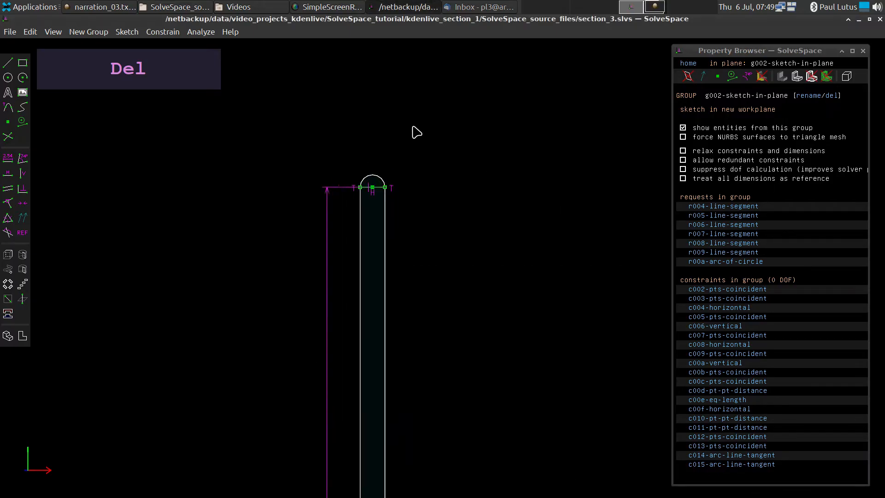
{"action": "scroll", "coordinate": [417, 132], "scroll_direction": "down", "scroll_amount": 7}
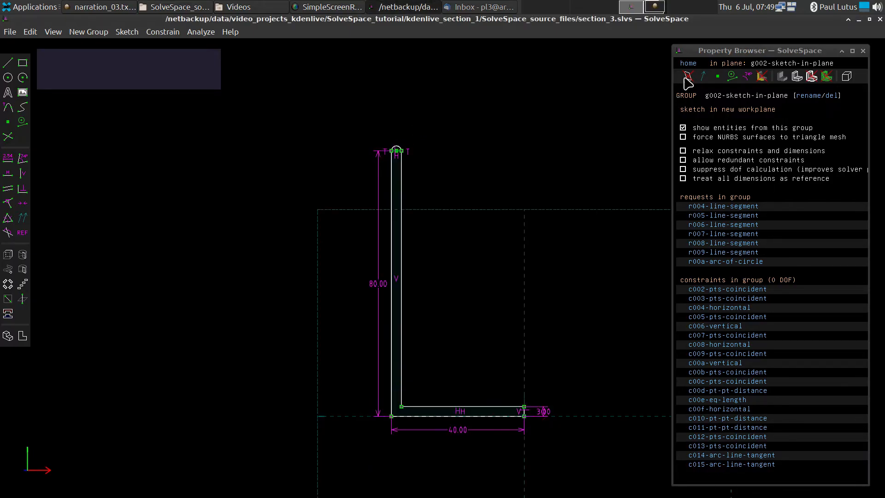
Activate the lathe group and examine the cup's rim and underside in 3D.
{"action": "left_click", "coordinate": [688, 63]}
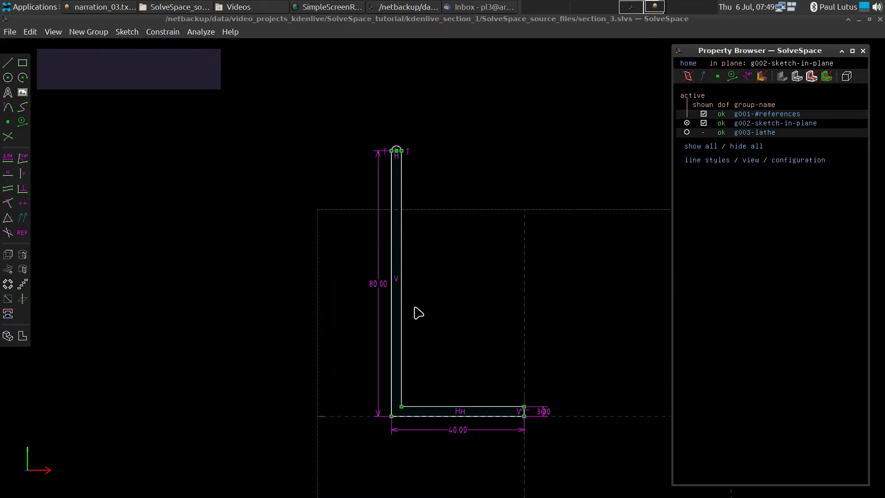
{"action": "scroll", "coordinate": [419, 441], "scroll_direction": "up", "scroll_amount": 3}
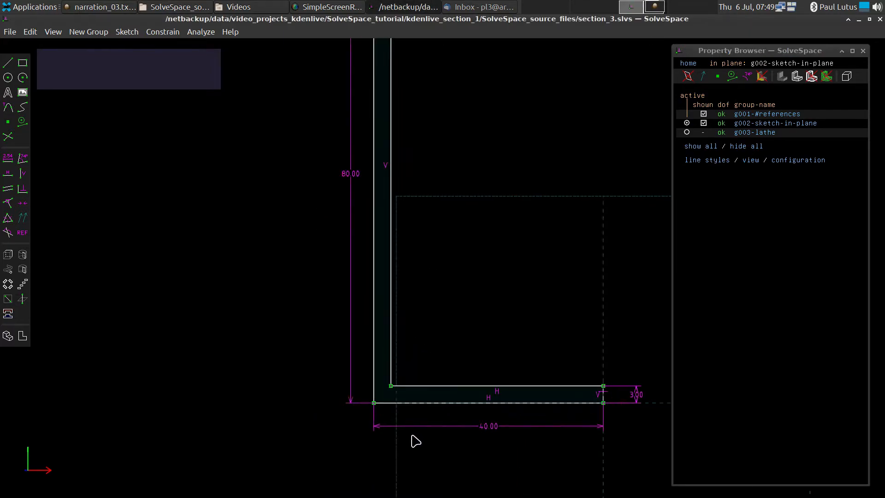
{"action": "scroll", "coordinate": [415, 440], "scroll_direction": "down", "scroll_amount": 4}
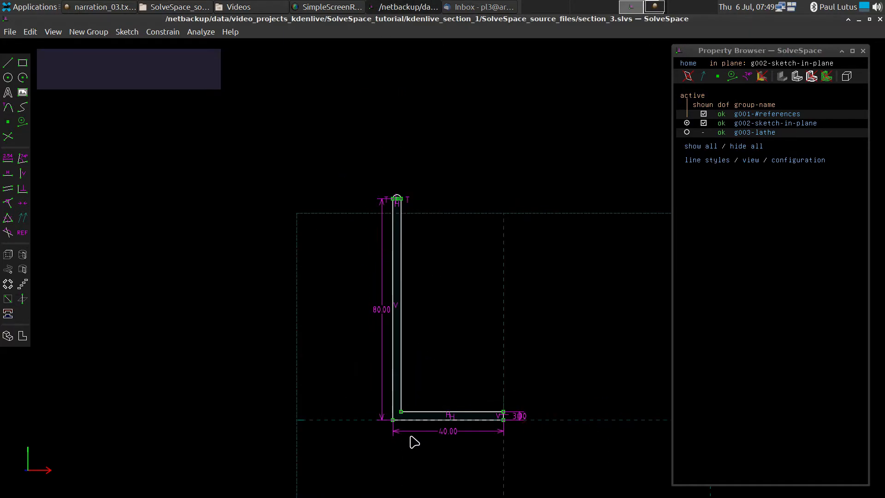
{"action": "left_click", "coordinate": [687, 132]}
{"action": "mouse_move", "coordinate": [569, 174]}
{"action": "middle_mouse_down"}
{"action": "mouse_move", "coordinate": [552, 195]}
{"action": "mouse_move", "coordinate": [565, 140]}
{"action": "mouse_move", "coordinate": [506, 231]}
{"action": "mouse_move", "coordinate": [555, 165]}
{"action": "middle_mouse_up"}
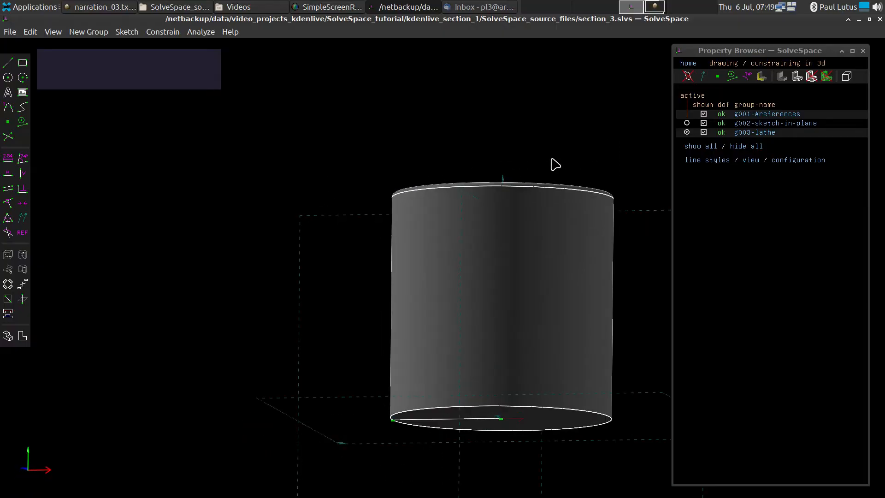
Reactivate the g002 sketch group and bring the L profile's base into view.
{"action": "left_click", "coordinate": [687, 123]}
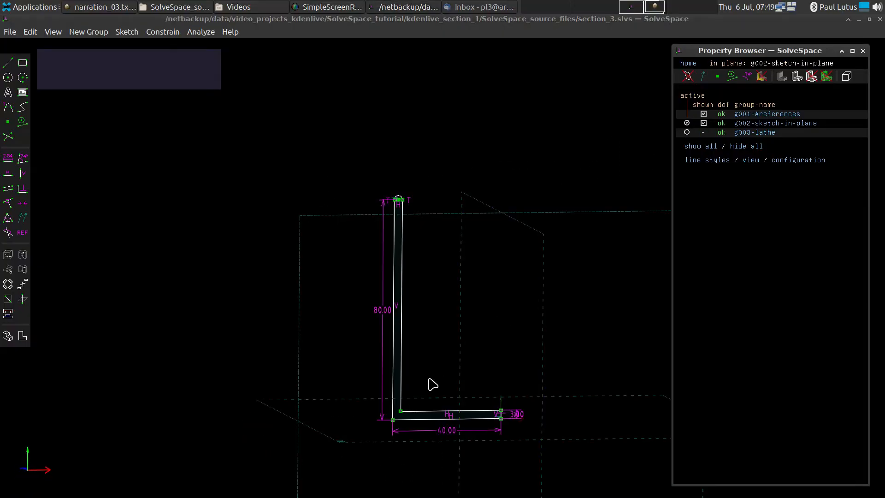
{"action": "scroll", "coordinate": [421, 382], "scroll_direction": "up", "scroll_amount": 1}
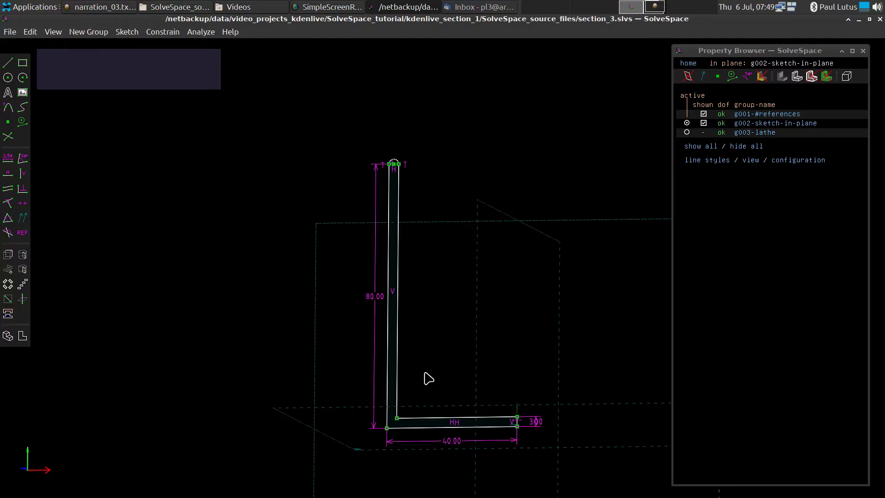
{"action": "right_click_drag", "start_coordinate": [424, 373], "coordinate": [412, 225]}
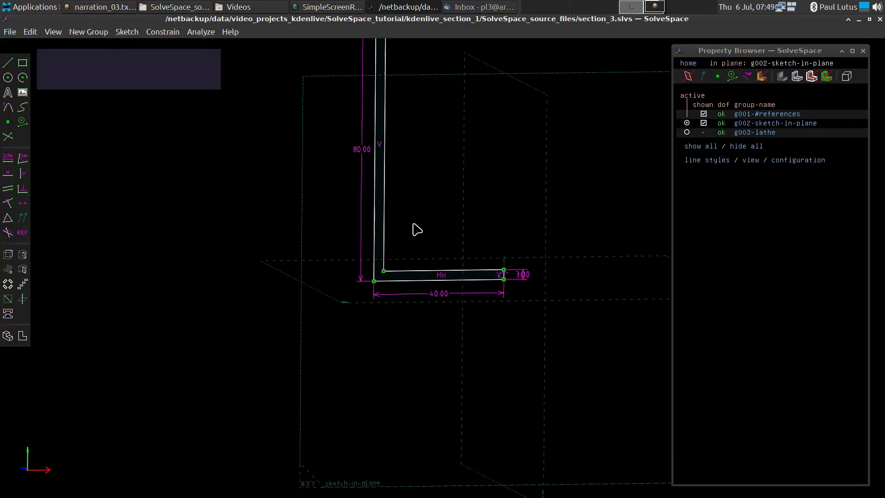
Round the outer and inner corners at the L profile's base with tangent arcs.
{"action": "scroll", "coordinate": [404, 252], "scroll_direction": "up", "scroll_amount": 2}
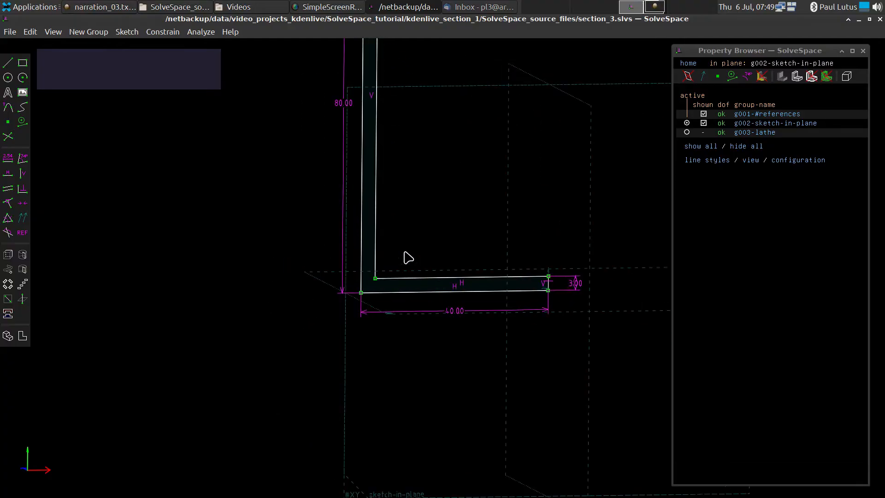
{"action": "left_click", "coordinate": [361, 293]}
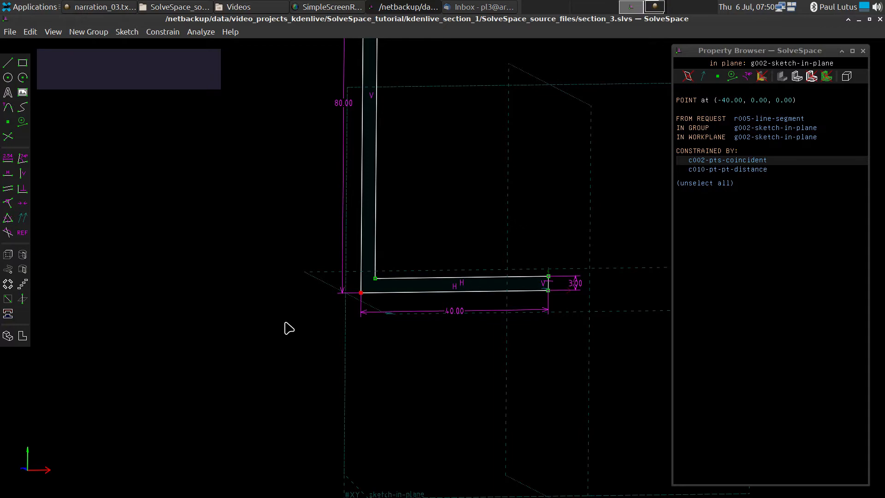
{"action": "key", "text": "shift+a"}
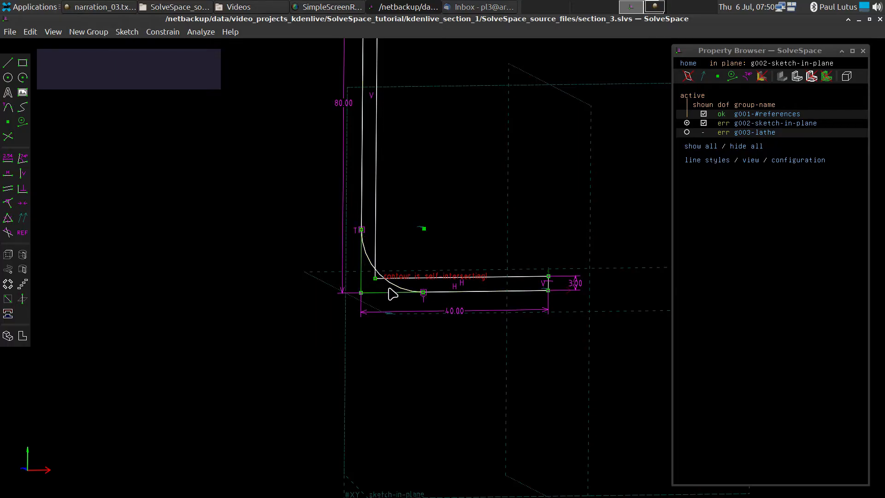
{"action": "left_click", "coordinate": [375, 278]}
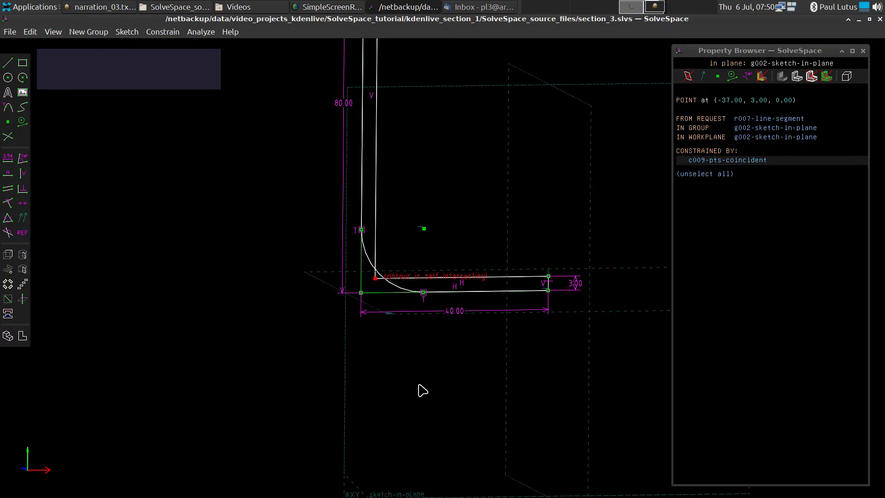
{"action": "key", "text": "shift+a"}
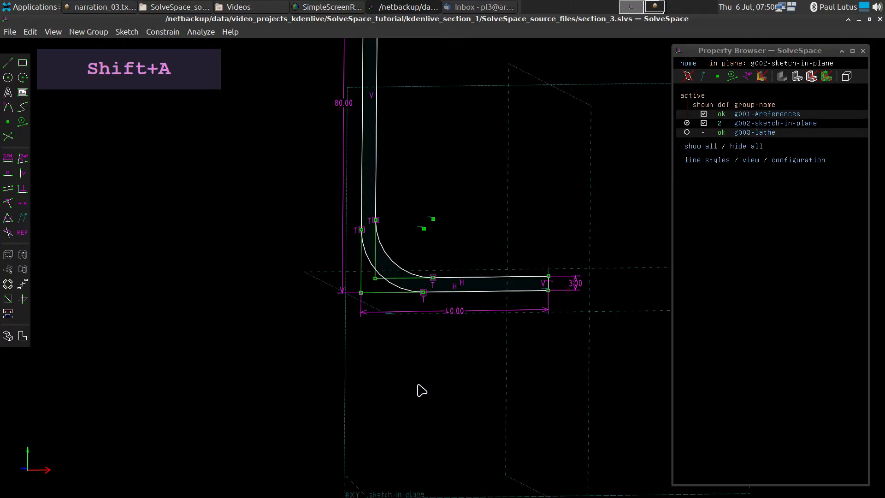
Constrain the two base arcs' centre points coincident and delete the redundant constraint c004-horizontal.
{"action": "left_click", "coordinate": [424, 229]}
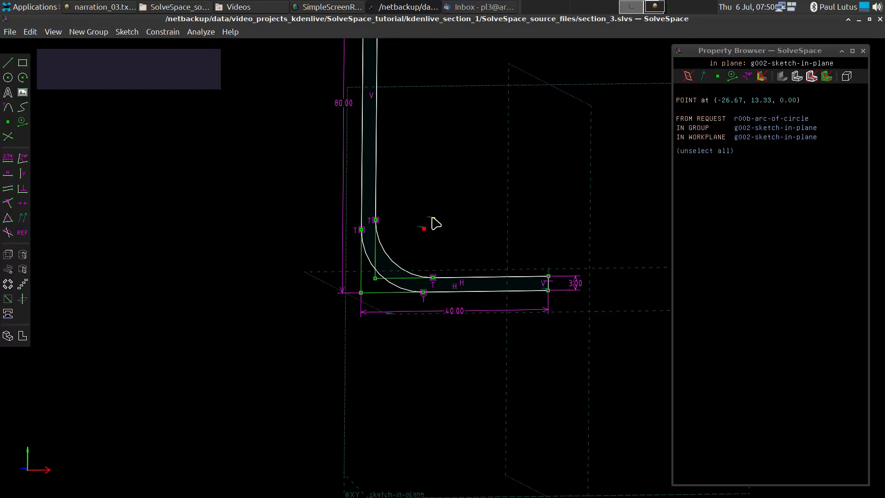
{"action": "left_click", "coordinate": [432, 219]}
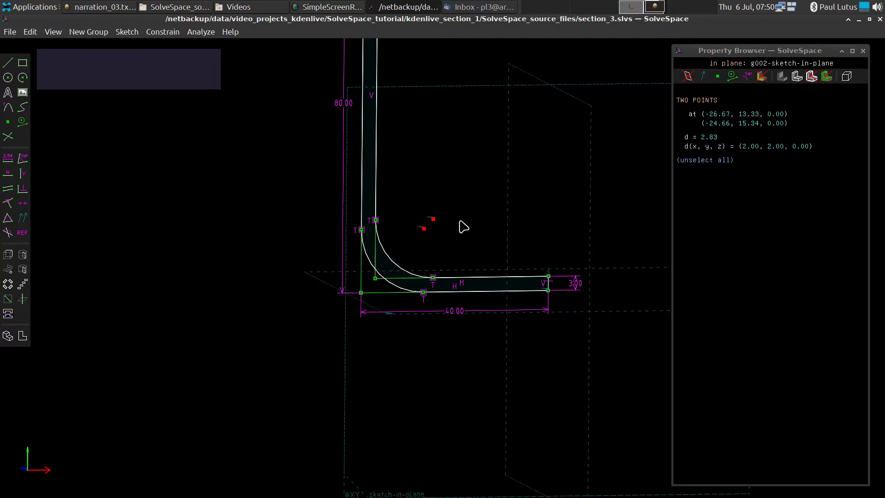
{"action": "key", "text": "o"}
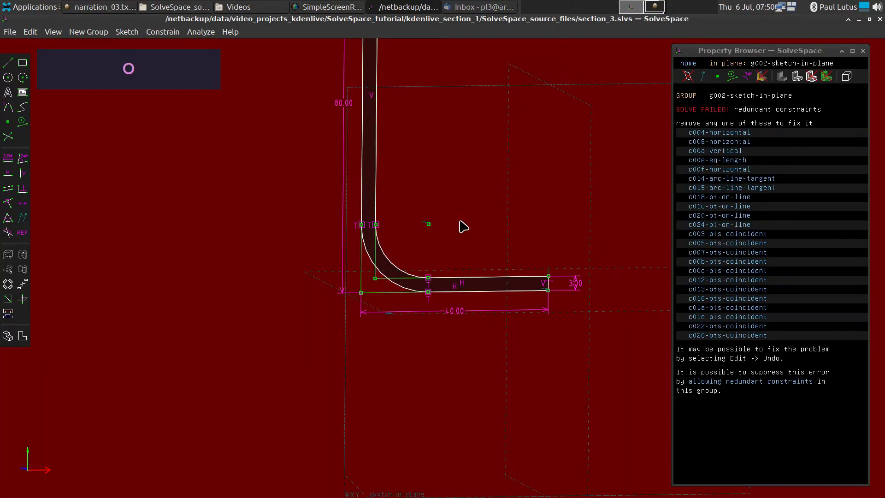
{"action": "key", "text": "super+r"}
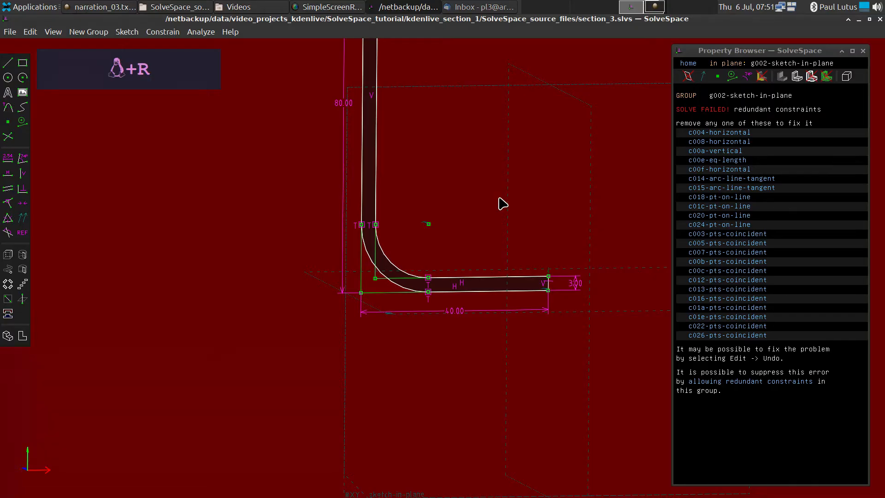
{"action": "left_click", "coordinate": [722, 133]}
{"action": "key", "text": "Delete"}
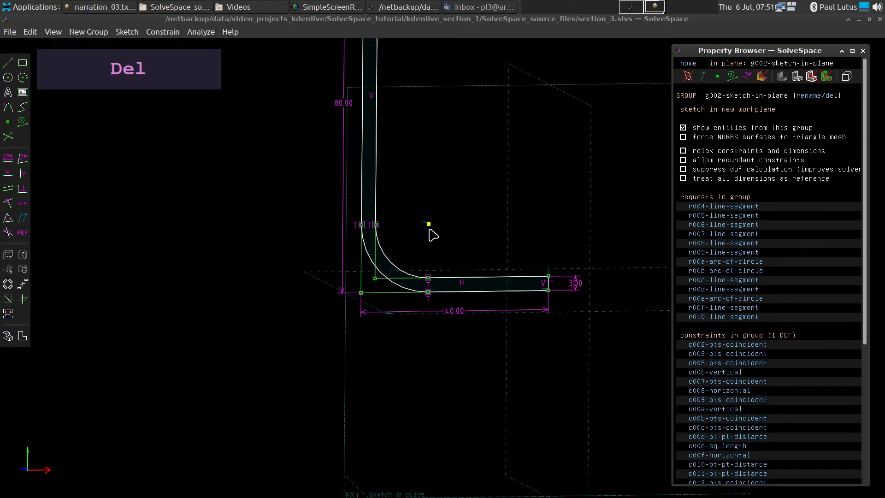
Shrink the concentric base arcs by moving their shared centre toward the corner, and set the outer arc's diameter to 10 mm.
{"action": "left_click_drag", "start_coordinate": [428, 224], "coordinate": [385, 274]}
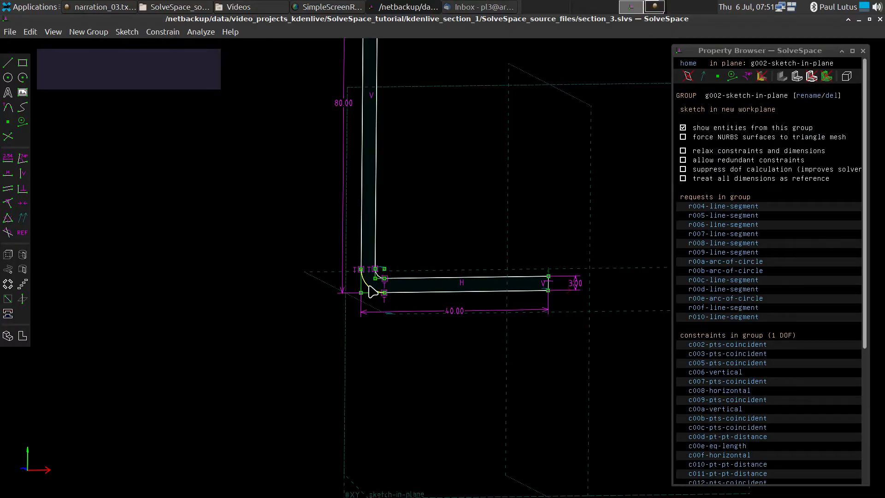
{"action": "left_click", "coordinate": [371, 292]}
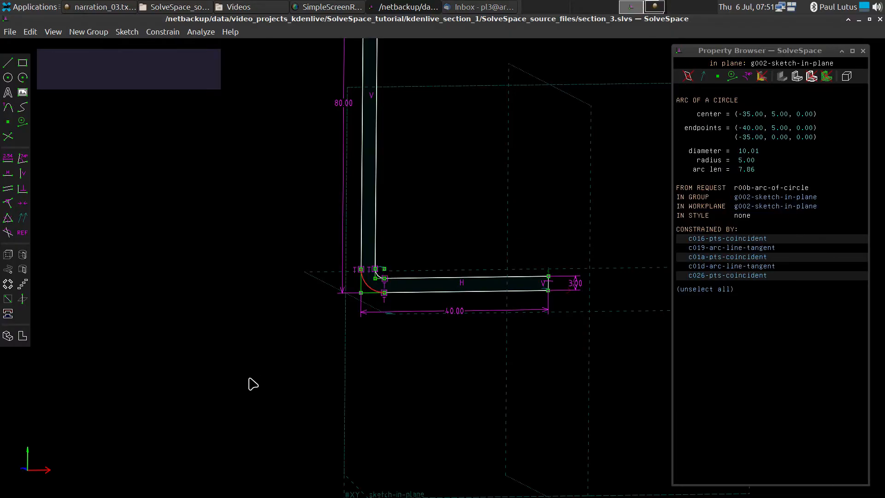
{"action": "key", "text": "d"}
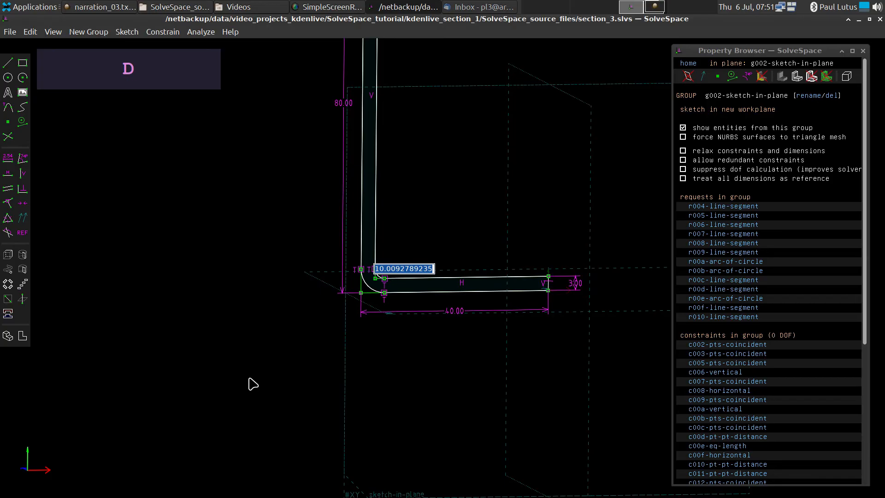
{"action": "type", "text": "10"}
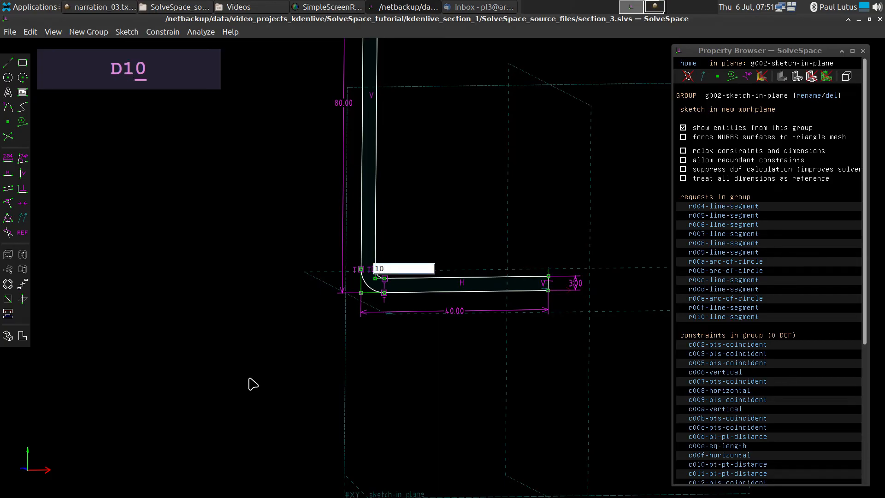
{"action": "key", "text": "Return"}
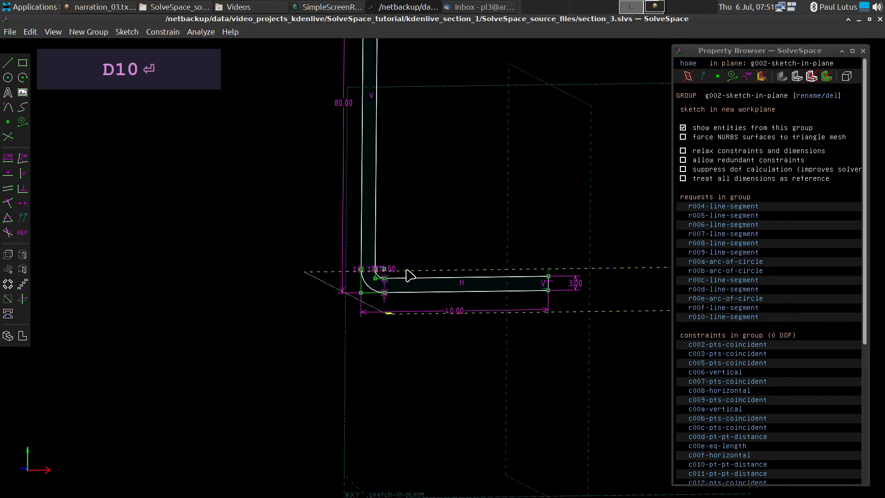
Display the outer base arc's diameter dimension as a radius and place its label clear of the profile, outside the corner.
{"action": "left_click_drag", "start_coordinate": [389, 270], "coordinate": [302, 318]}
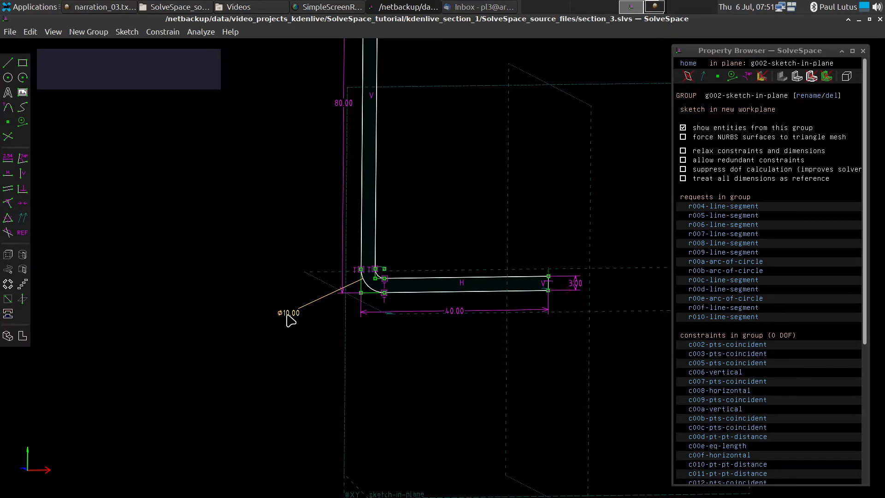
{"action": "left_click", "coordinate": [290, 318]}
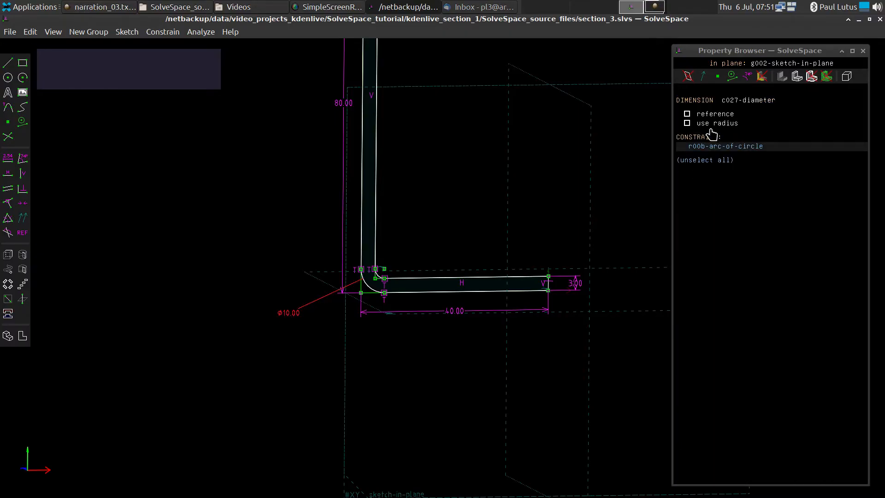
{"action": "left_click", "coordinate": [686, 124]}
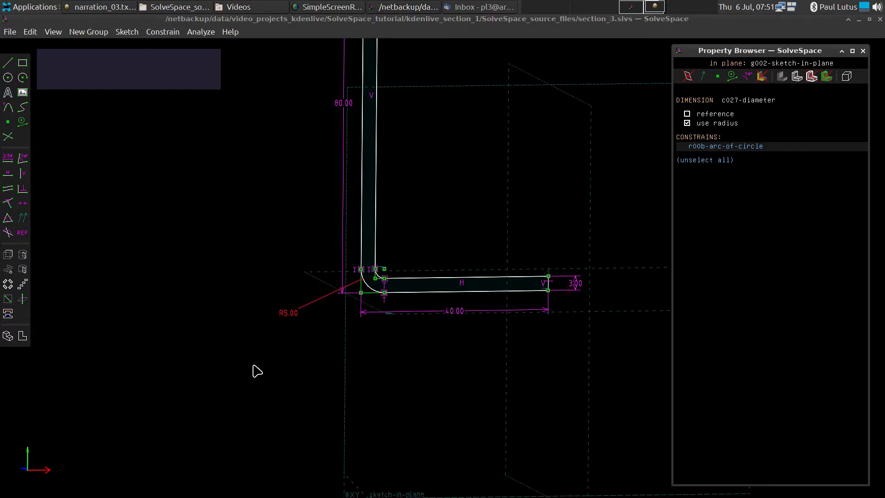
{"action": "left_click_drag", "start_coordinate": [291, 316], "coordinate": [303, 310]}
{"action": "scroll", "coordinate": [290, 370], "scroll_direction": "up", "scroll_amount": 2}
{"action": "scroll", "coordinate": [290, 370], "scroll_direction": "down", "scroll_amount": 2}
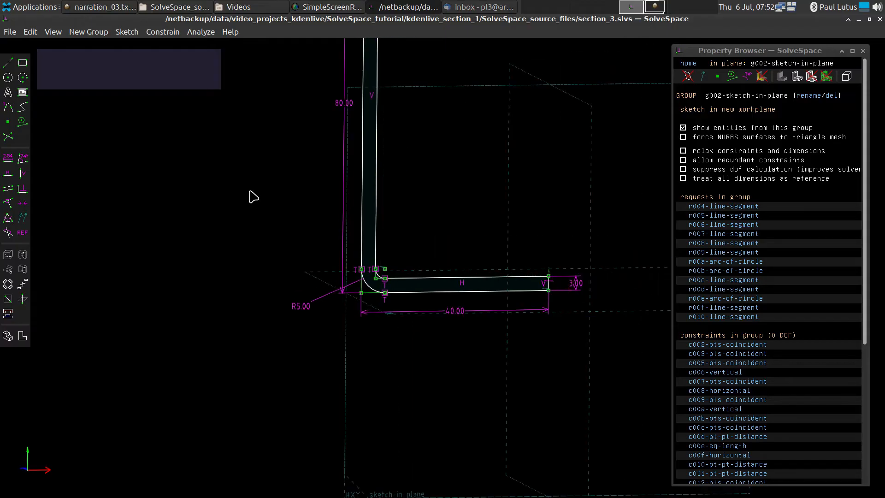
{"action": "scroll", "coordinate": [253, 194], "scroll_direction": "up", "scroll_amount": 1}
{"action": "left_click_drag", "start_coordinate": [305, 333], "coordinate": [318, 347]}
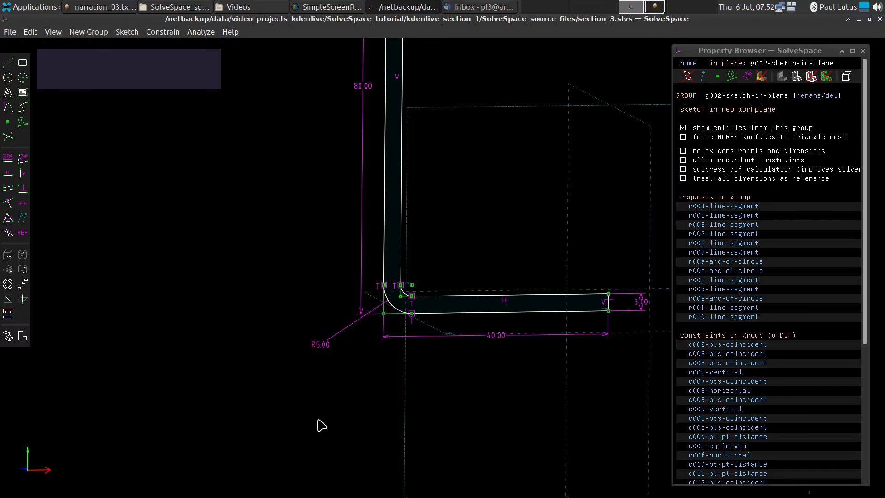
{"action": "scroll", "coordinate": [323, 426], "scroll_direction": "down", "scroll_amount": 3}
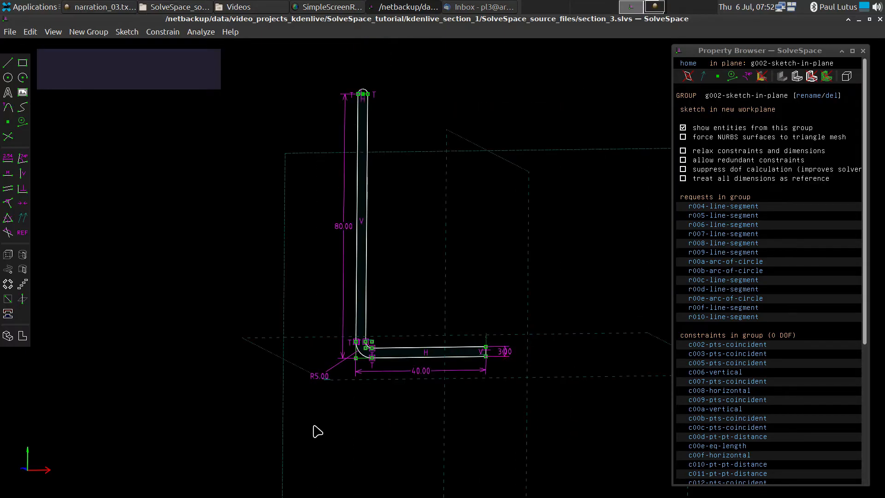
Activate the g003-lathe group to inspect the cup with its rounded base in 3D, and delete that group.
{"action": "left_click", "coordinate": [686, 63]}
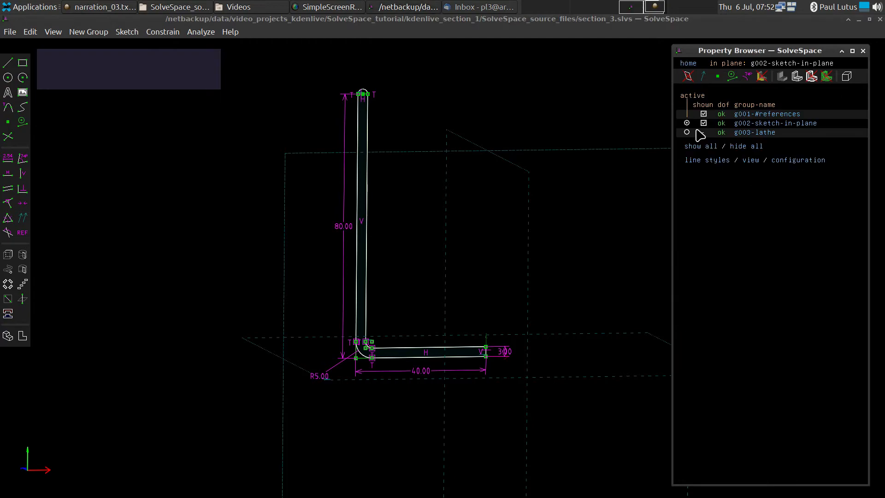
{"action": "left_click", "coordinate": [686, 132]}
{"action": "middle_click_drag", "start_coordinate": [660, 291], "coordinate": [623, 322]}
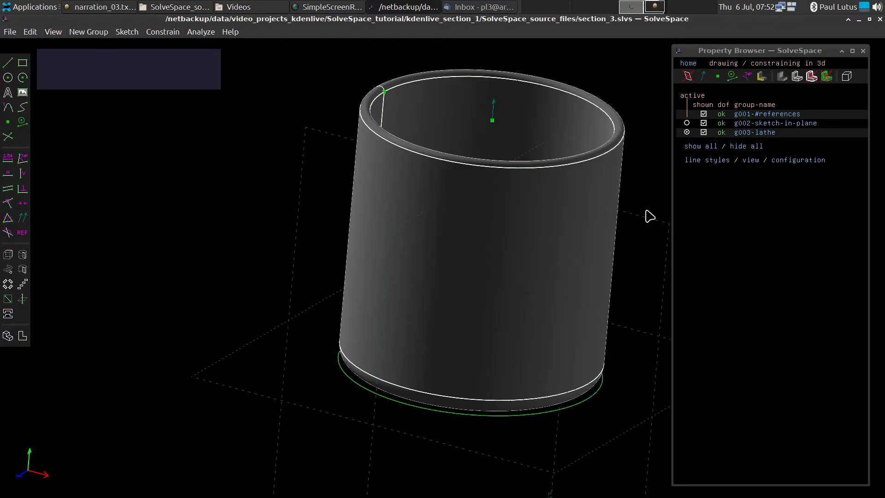
{"action": "left_click", "coordinate": [743, 133]}
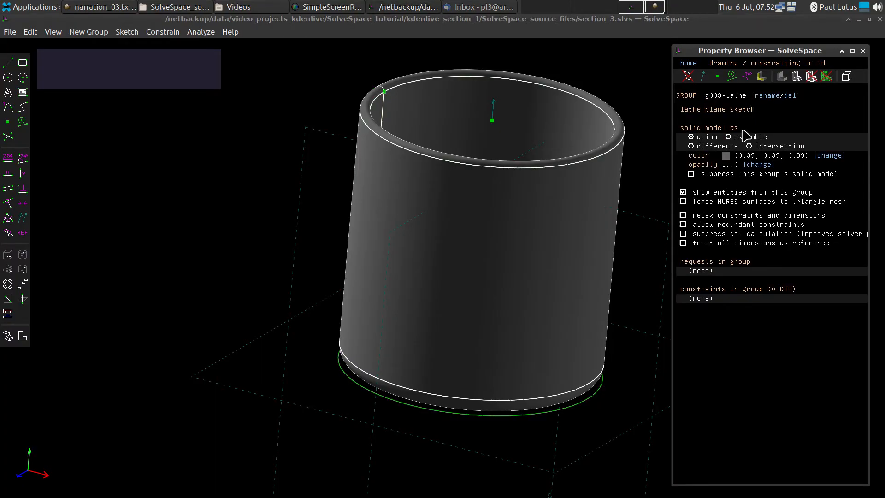
{"action": "left_click", "coordinate": [791, 95]}
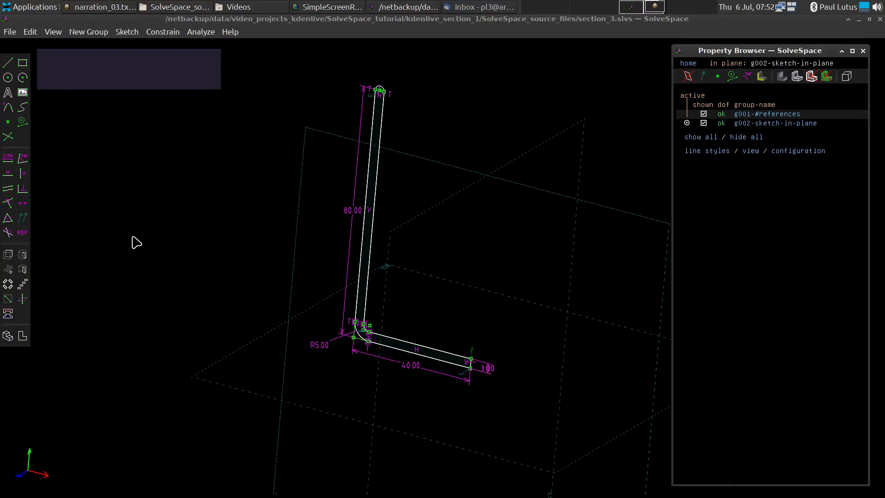
Revolve the L profile about the vertical normal through the origin point in a new revolve group.
{"action": "key", "text": "shift+v"}
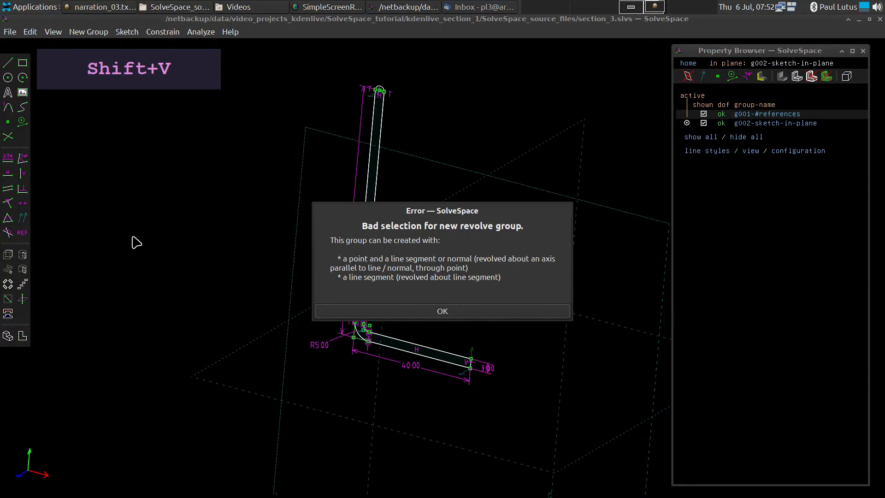
{"action": "left_click", "coordinate": [390, 312]}
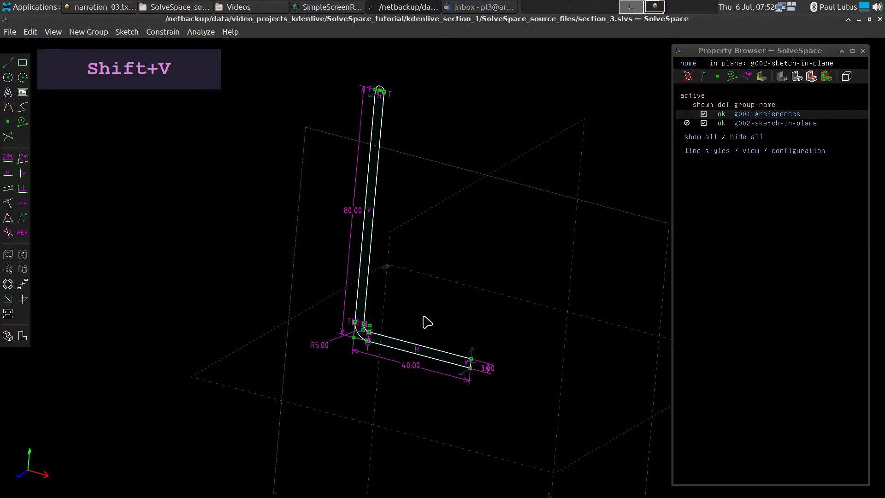
{"action": "scroll", "coordinate": [530, 317], "scroll_direction": "up", "scroll_amount": 3}
{"action": "left_click", "coordinate": [445, 391]}
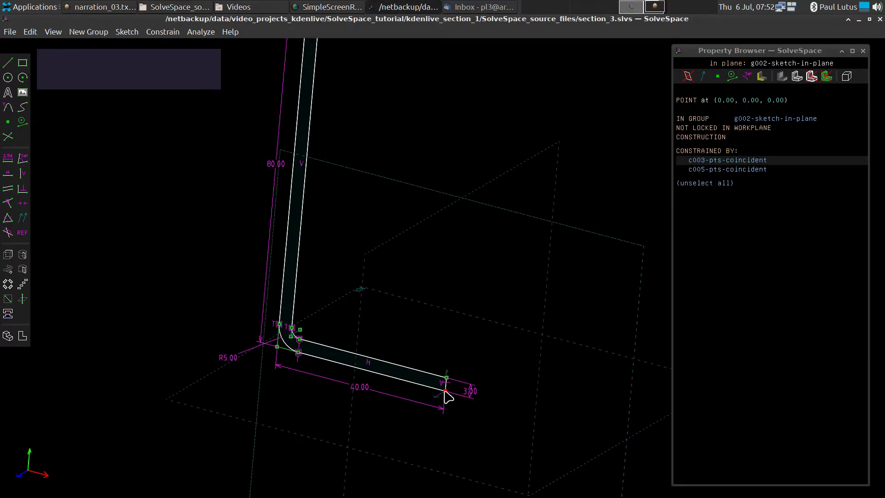
{"action": "left_click", "coordinate": [446, 376]}
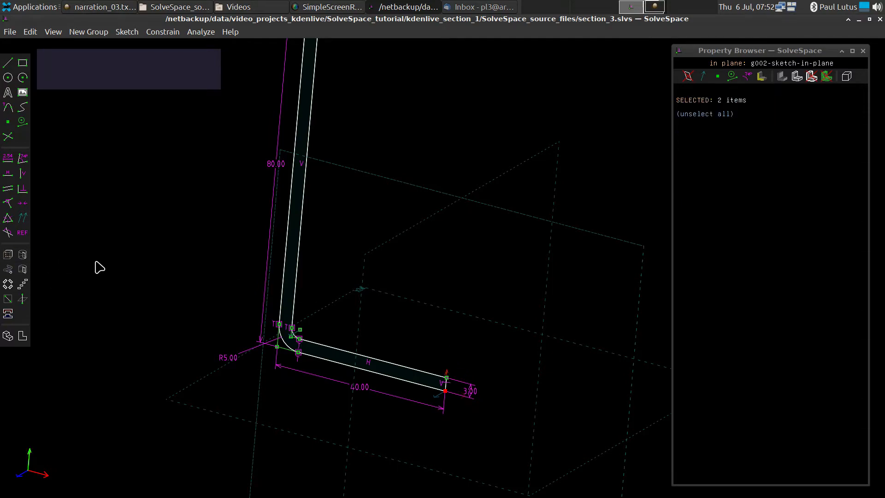
{"action": "key", "text": "shift+v"}
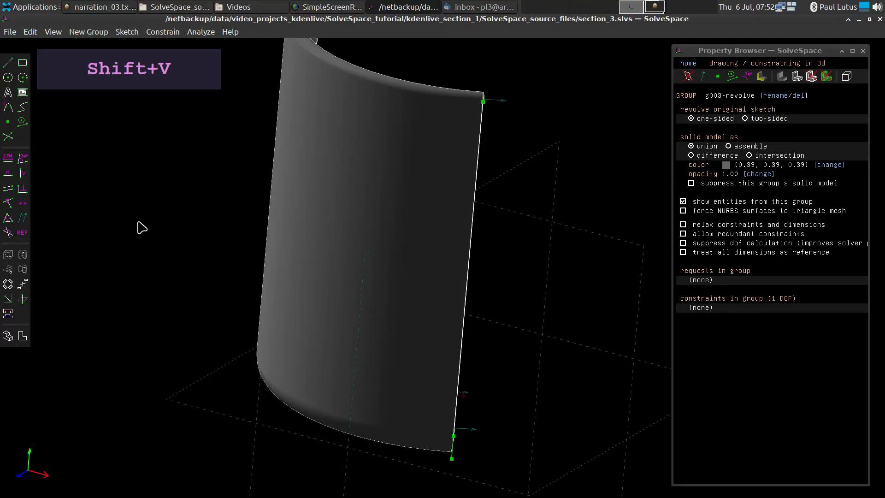
Measure the angle between the two straight inner base edges of the revolved solid that meet at the rotation axis.
{"action": "scroll", "coordinate": [140, 233], "scroll_direction": "down", "scroll_amount": 1}
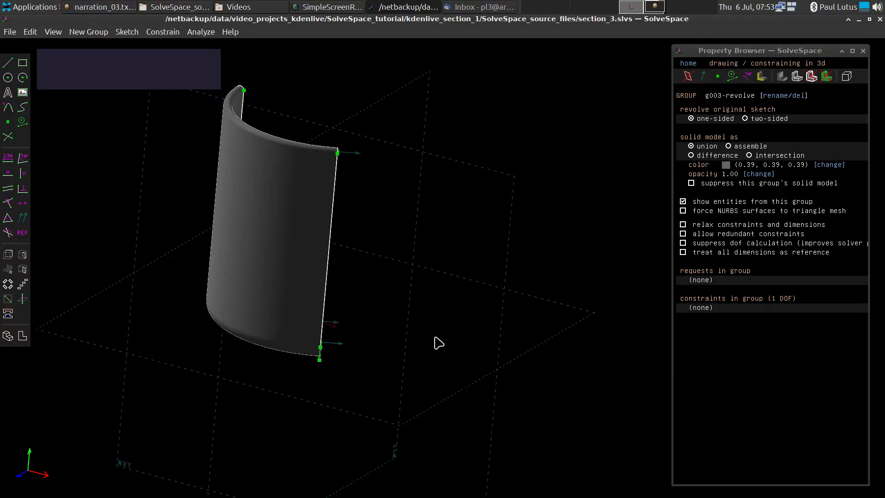
{"action": "middle_click_drag", "start_coordinate": [438, 342], "coordinate": [440, 369]}
{"action": "middle_click_drag", "start_coordinate": [576, 399], "coordinate": [407, 367]}
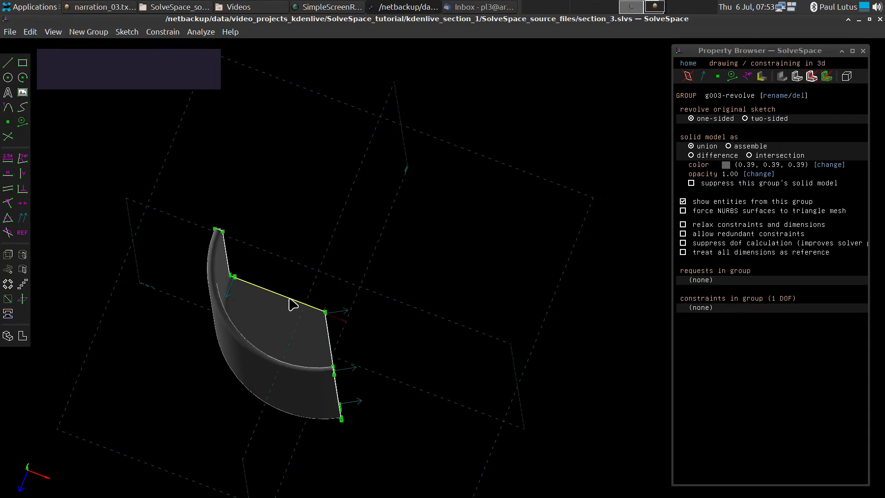
{"action": "left_click", "coordinate": [691, 62]}
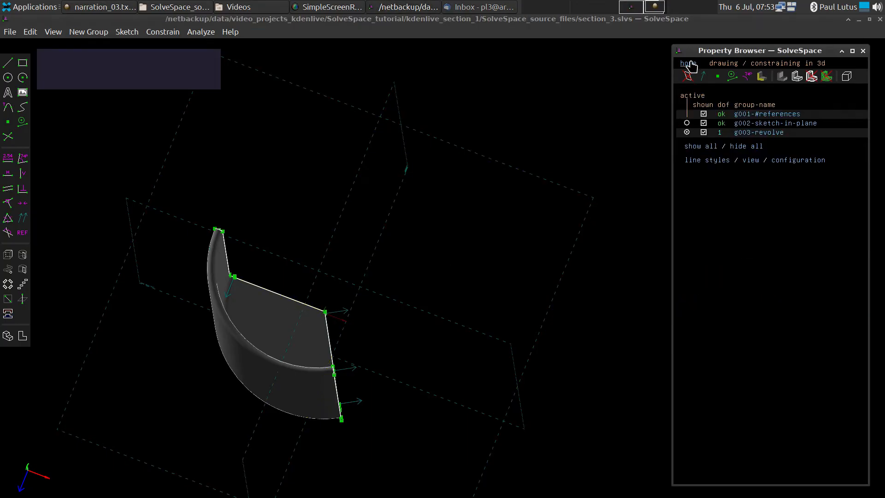
{"action": "left_click", "coordinate": [284, 301]}
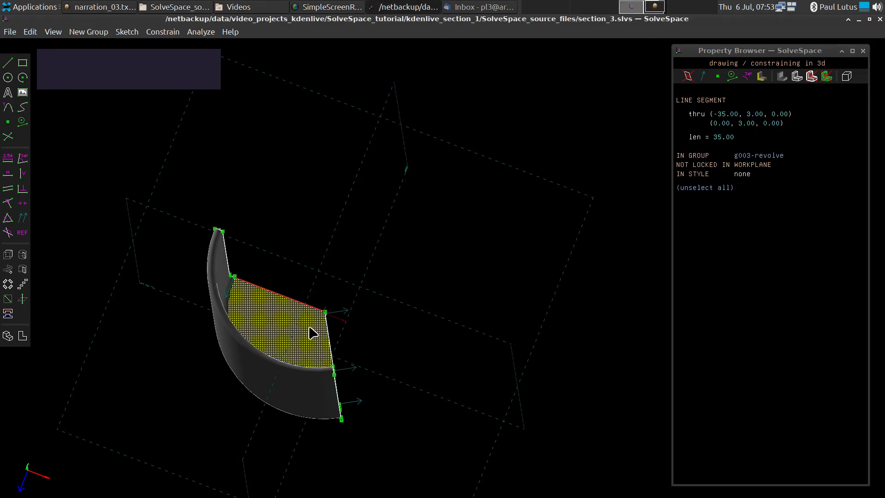
{"action": "left_click", "coordinate": [332, 347]}
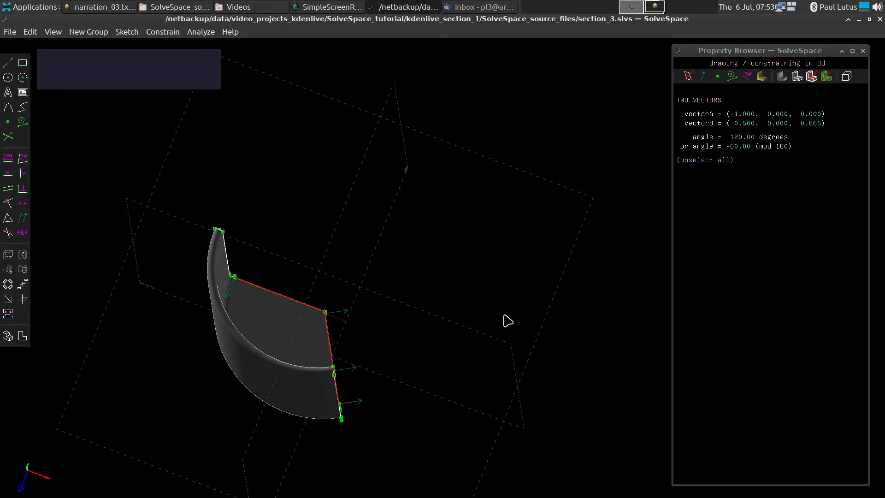
{"action": "key", "text": "shift+r"}
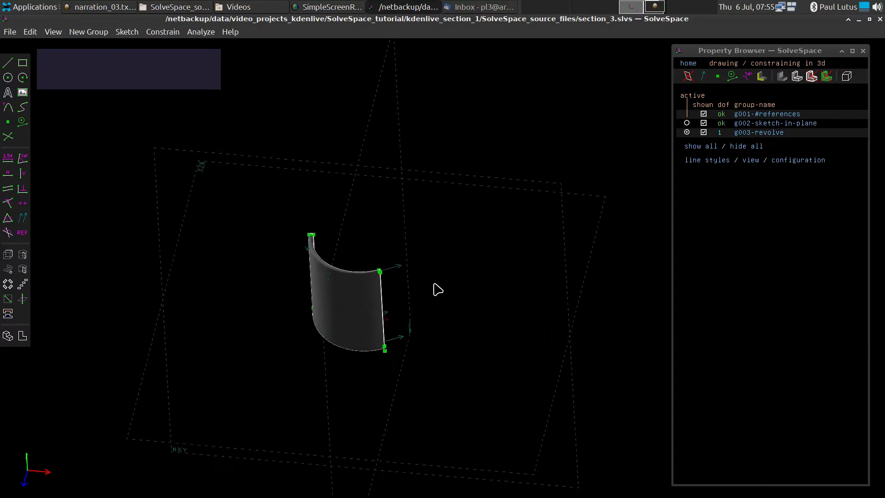
Constrain the angle between the revolve's two straight inner base edges to 90 degrees.
{"action": "middle_click_drag", "start_coordinate": [438, 290], "coordinate": [431, 349]}
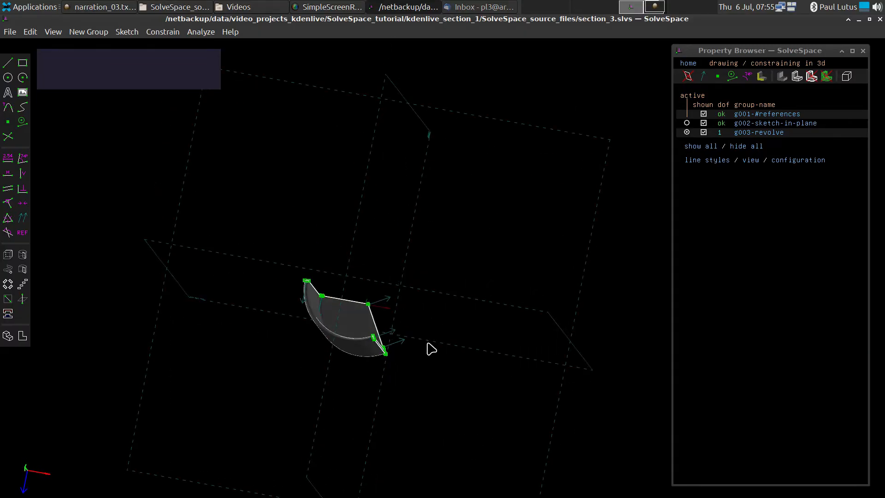
{"action": "scroll", "coordinate": [445, 306], "scroll_direction": "up", "scroll_amount": 4}
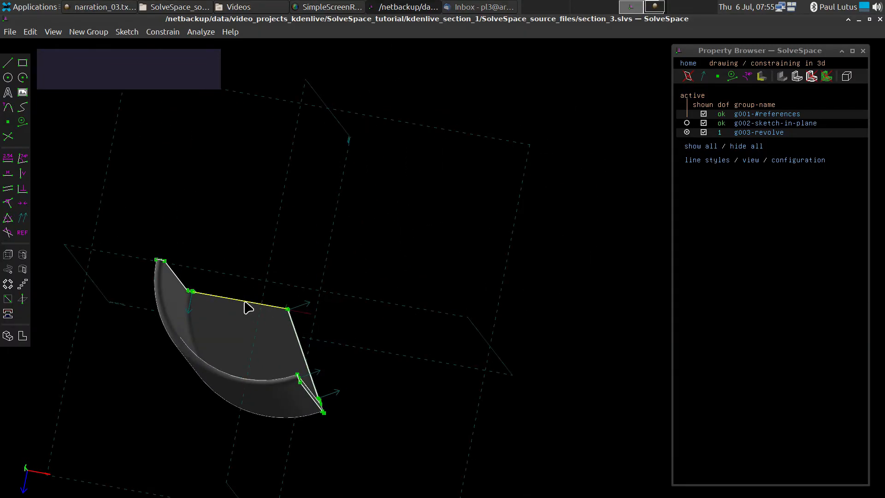
{"action": "left_click", "coordinate": [248, 307]}
{"action": "left_click", "coordinate": [297, 338]}
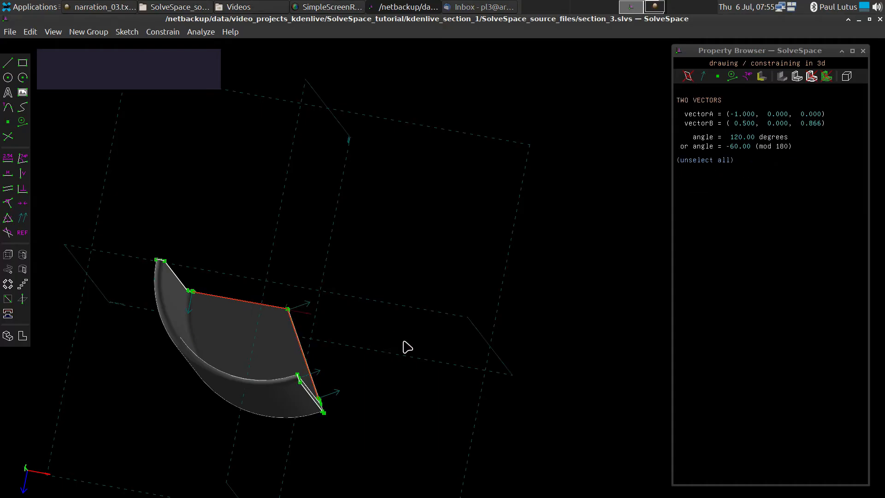
{"action": "mouse_move", "coordinate": [579, 262]}
{"action": "middle_mouse_down"}
{"action": "mouse_move", "coordinate": [525, 308]}
{"action": "mouse_move", "coordinate": [575, 263]}
{"action": "middle_mouse_up"}
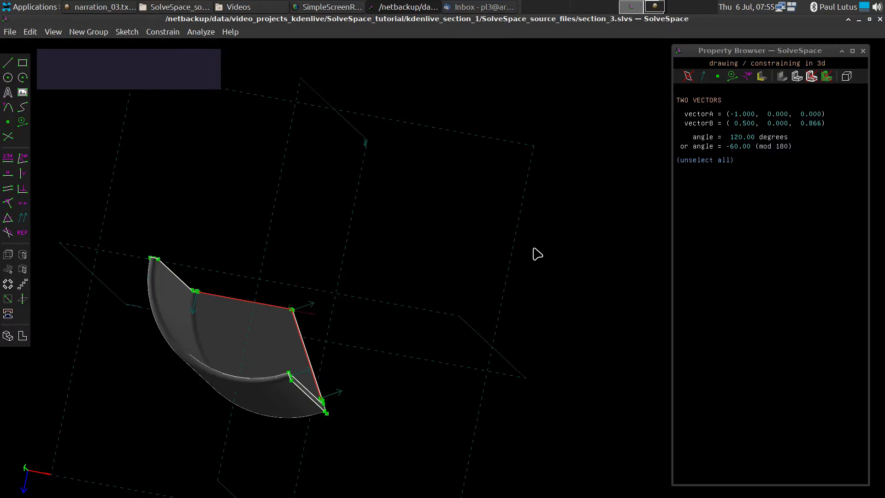
{"action": "key", "text": "n"}
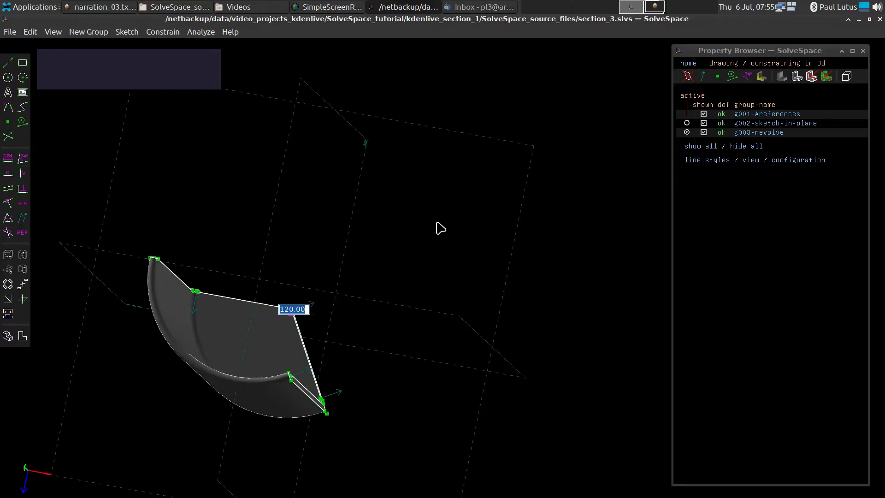
{"action": "type", "text": "90"}
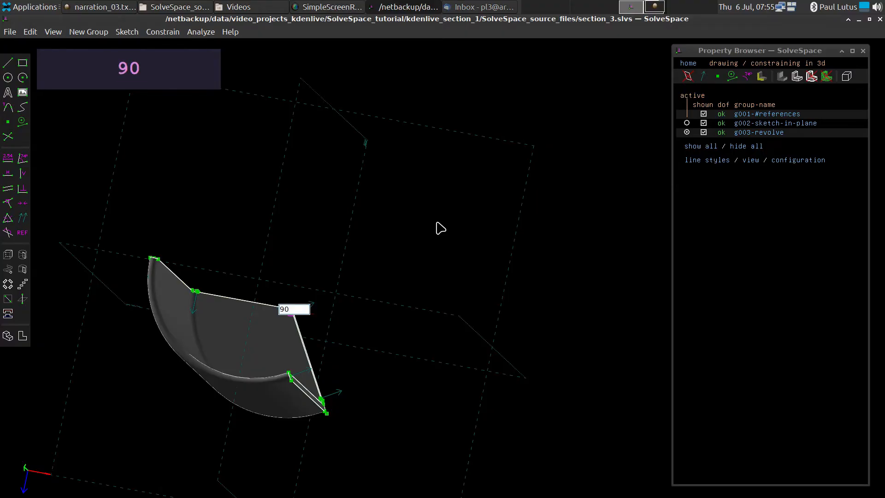
{"action": "key", "text": "Return"}
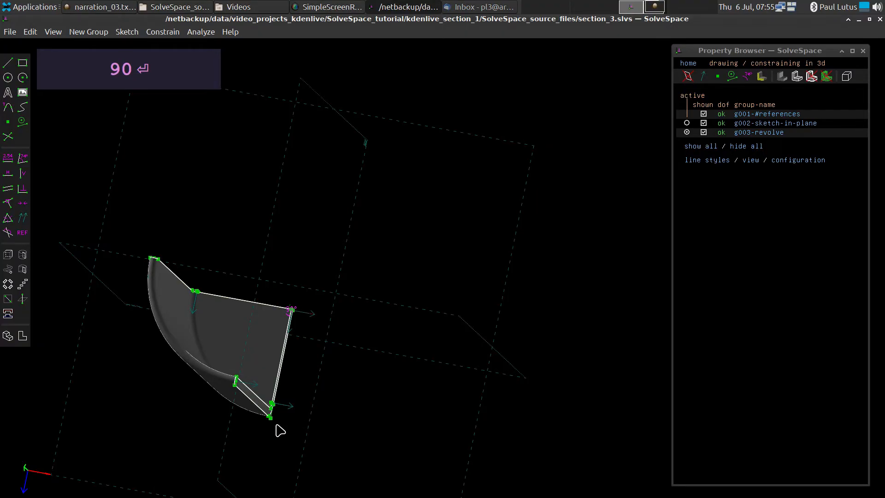
Move the 90° angle dimension clear of the solid and delete it.
{"action": "left_click_drag", "start_coordinate": [293, 309], "coordinate": [366, 233]}
{"action": "left_click", "coordinate": [368, 236]}
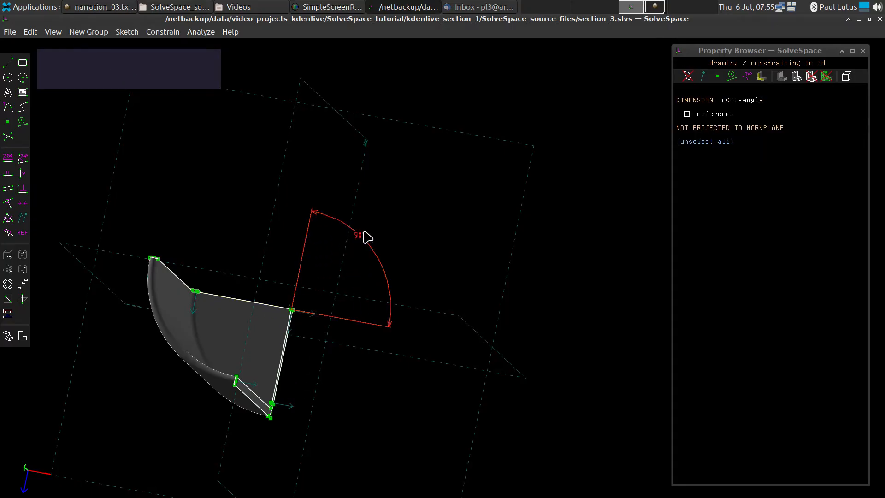
{"action": "key", "text": "Delete"}
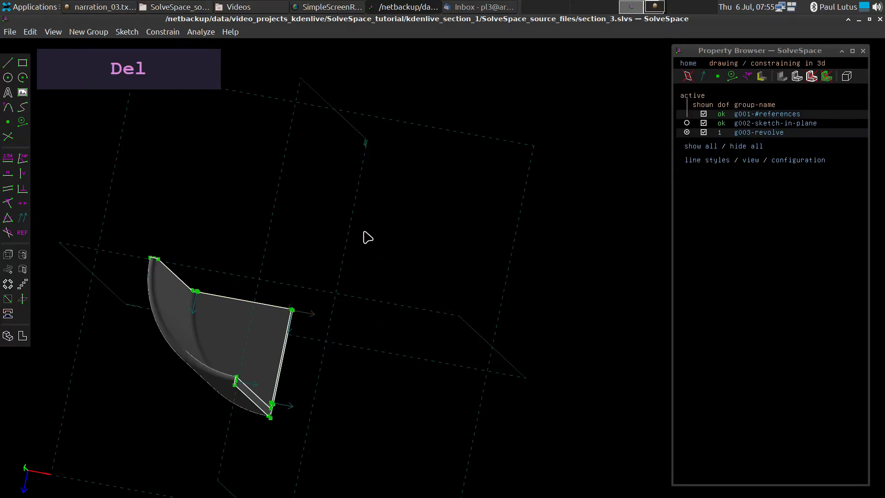
Swing the revolve's free end toward its starting face, reducing the sweep to about 51 degrees.
{"action": "left_click", "coordinate": [271, 417]}
{"action": "left_click_drag", "start_coordinate": [271, 417], "coordinate": [269, 447]}
{"action": "left_click_drag", "start_coordinate": [447, 444], "coordinate": [447, 443]}
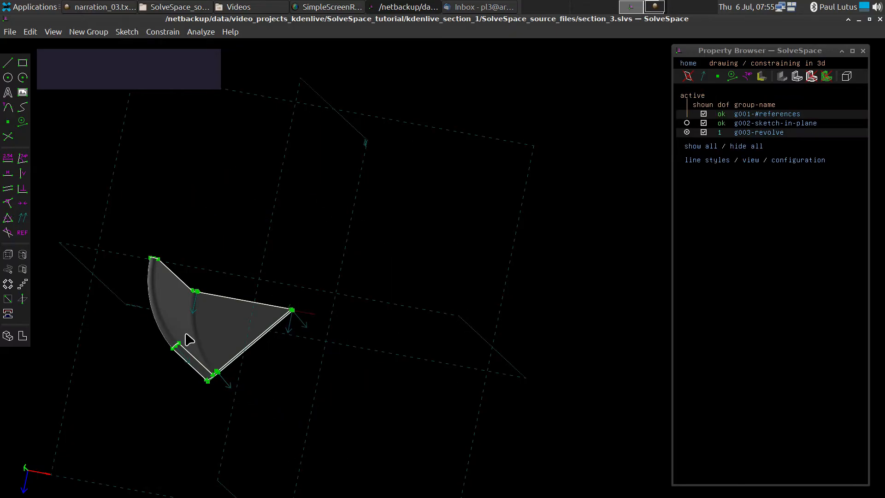
Constrain the angle between the two straight inner base edges to 45 degrees and place its label clear of the solid.
{"action": "left_click", "coordinate": [220, 302]}
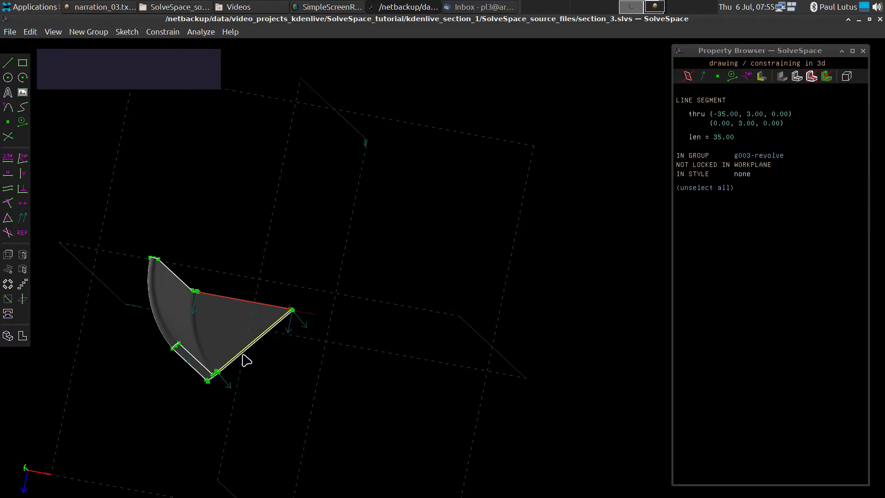
{"action": "left_click", "coordinate": [240, 358]}
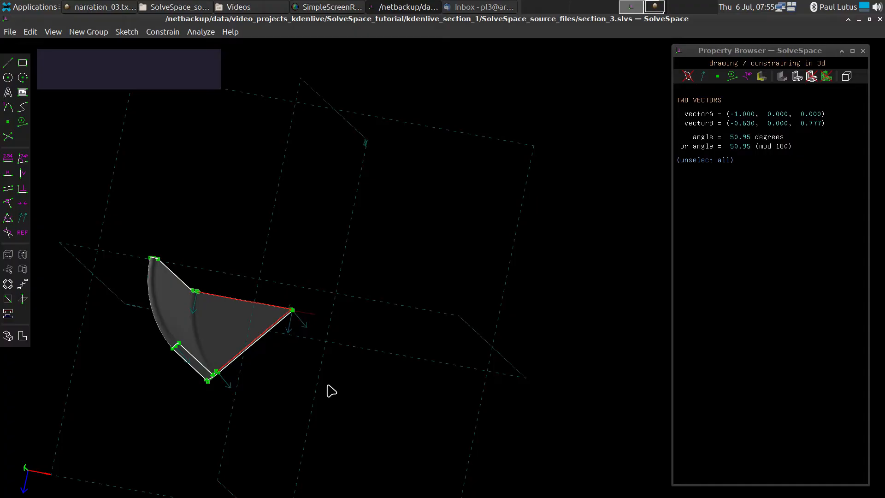
{"action": "key", "text": "n"}
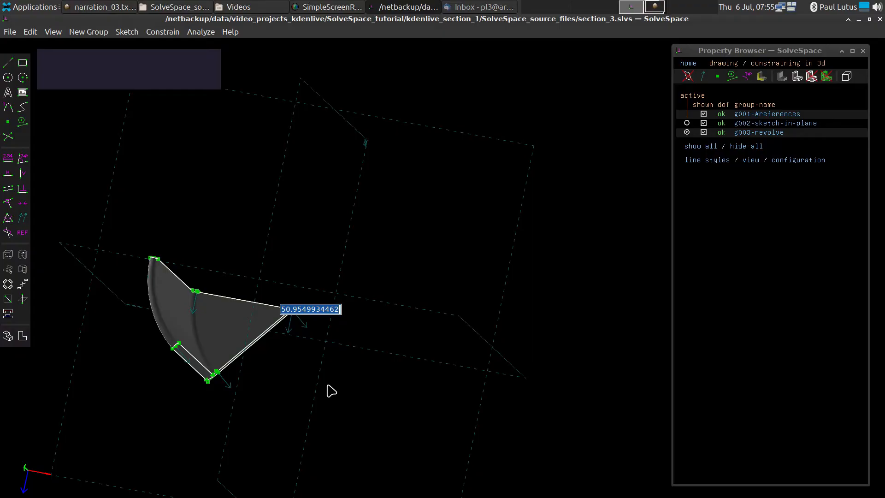
{"action": "type", "text": "45"}
{"action": "key", "text": "Return"}
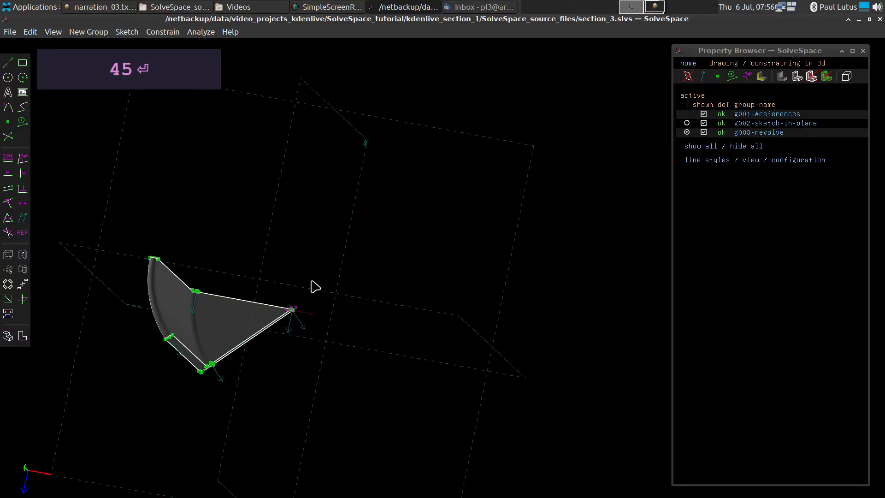
{"action": "left_click_drag", "start_coordinate": [297, 310], "coordinate": [349, 240]}
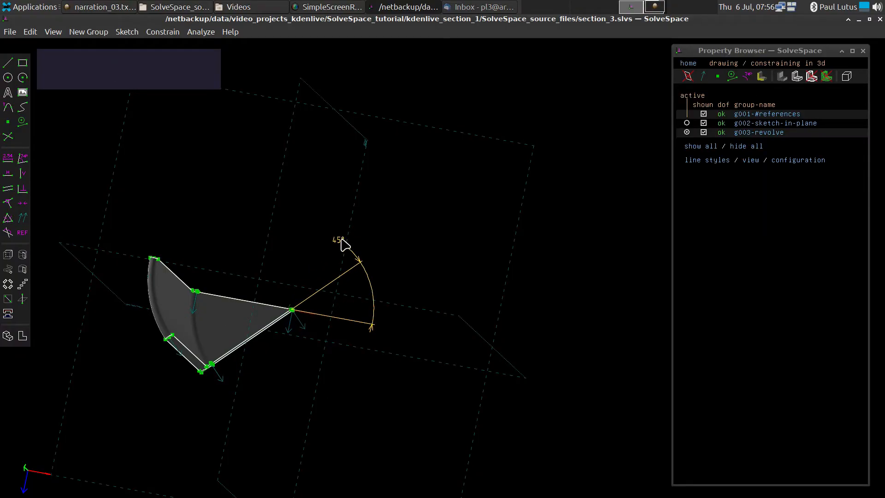
Turn the 45° angle into a reference dimension and swing the revolve's free end to a sweep of about 48 degrees.
{"action": "left_click", "coordinate": [340, 244]}
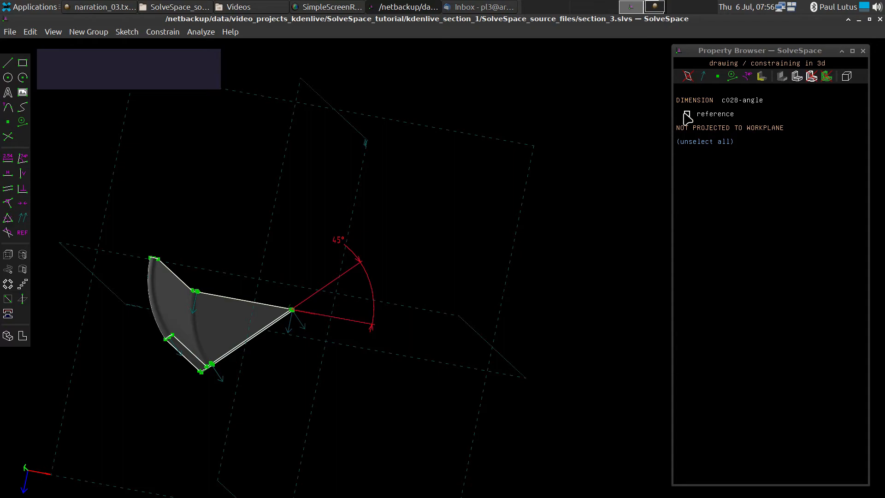
{"action": "left_click", "coordinate": [607, 305]}
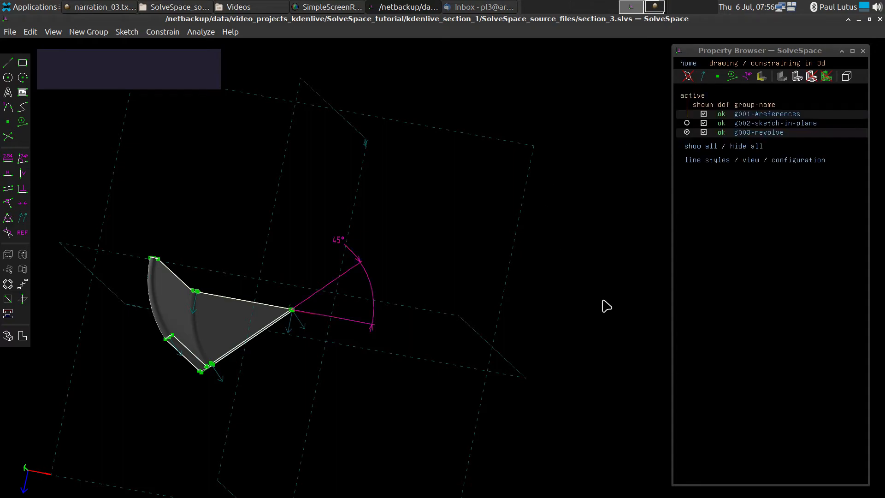
{"action": "left_click", "coordinate": [373, 284]}
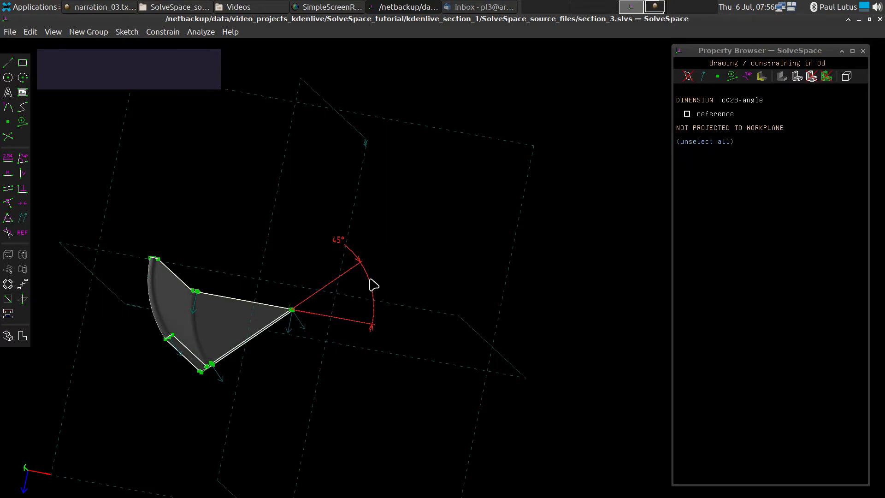
{"action": "left_click", "coordinate": [686, 114]}
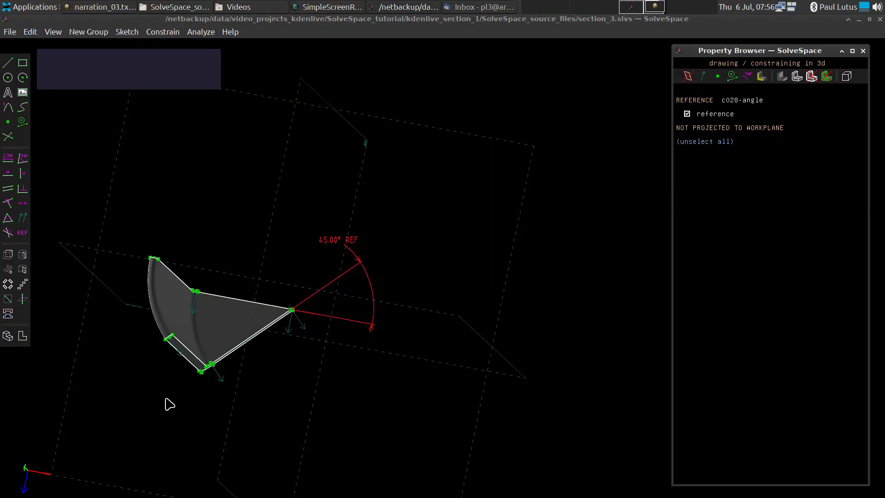
{"action": "left_click_drag", "start_coordinate": [201, 378], "coordinate": [204, 403]}
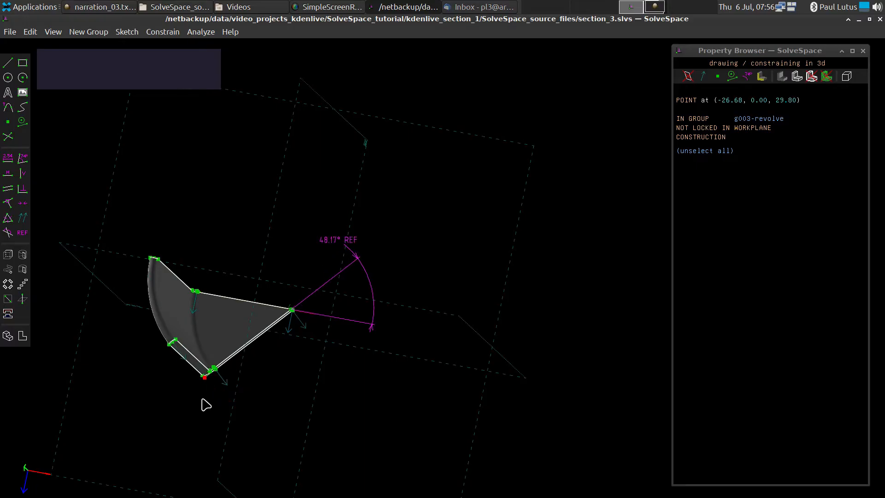
Turn the sweep angle's reference back into a driving dimension and select the free end's base point to test it.
{"action": "left_click", "coordinate": [352, 243]}
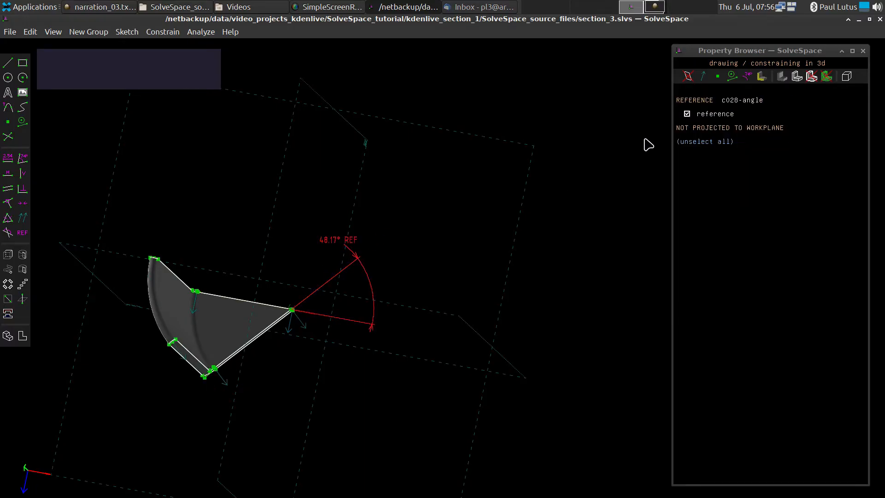
{"action": "left_click", "coordinate": [687, 115]}
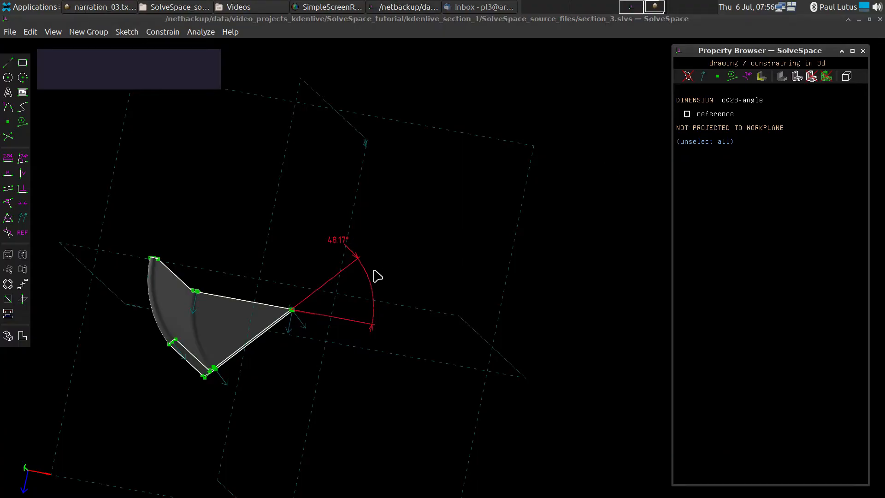
{"action": "left_click", "coordinate": [204, 376]}
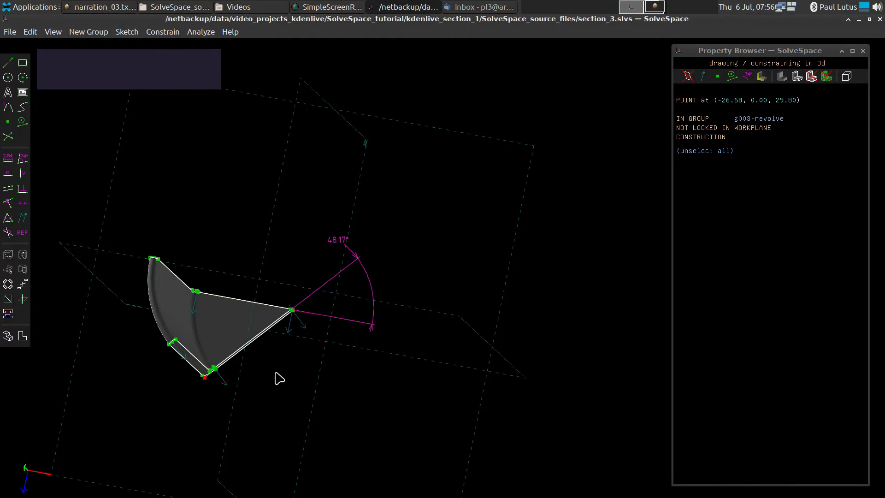
{"action": "left_click", "coordinate": [447, 289]}
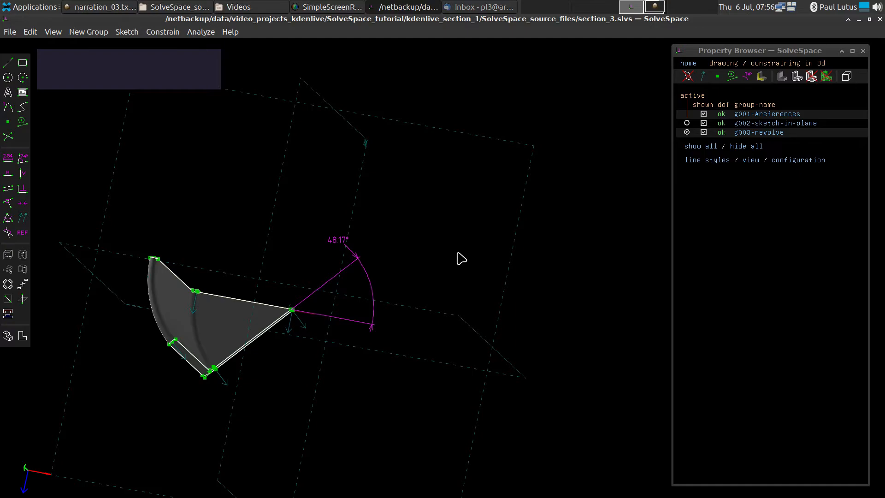
Set the revolve's sweep angle dimension to 45 degrees.
{"action": "double_click", "coordinate": [343, 245]}
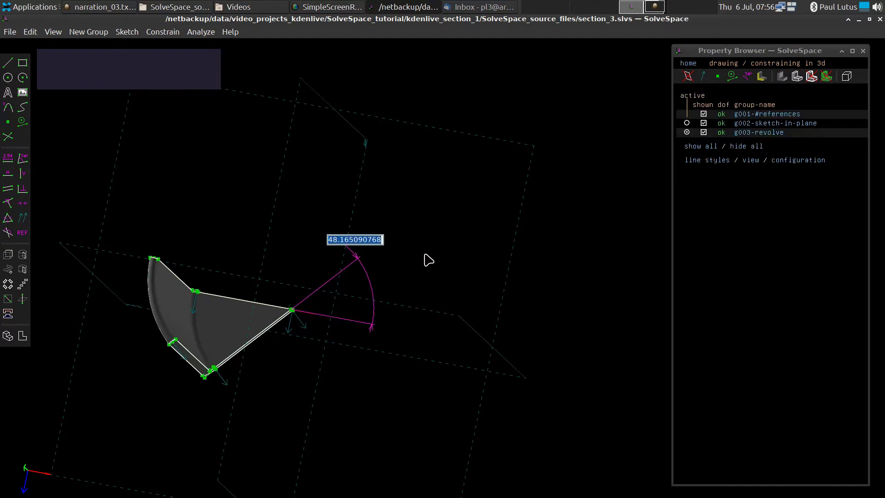
{"action": "type", "text": "45"}
{"action": "key", "text": "Return"}
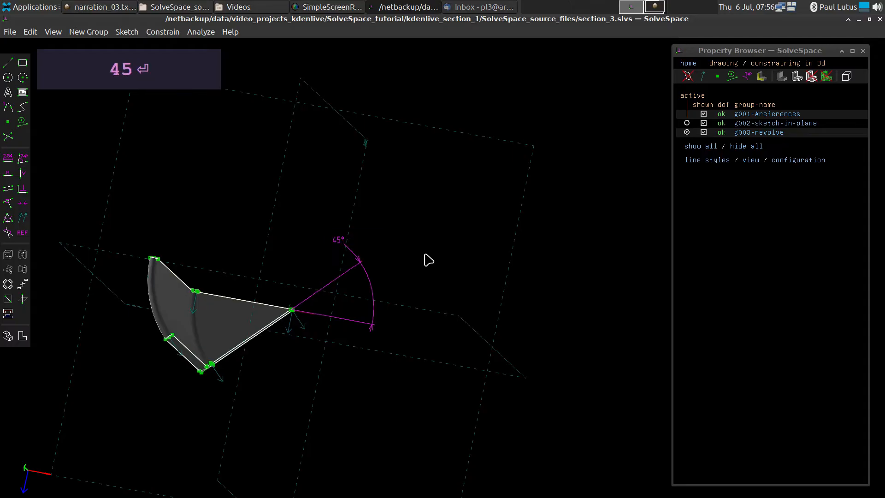
Set the revolve's sweep angle to 90 degrees and inspect the quarter cup in 3D.
{"action": "double_click", "coordinate": [344, 248]}
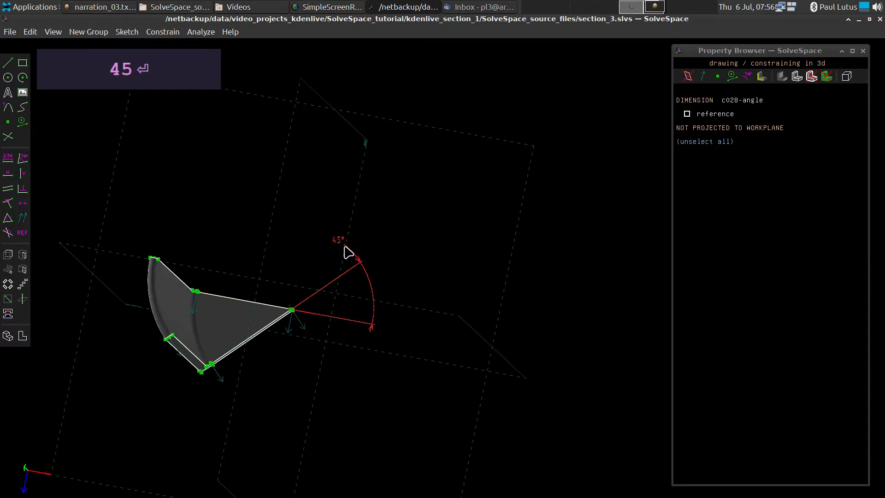
{"action": "type", "text": "90"}
{"action": "key", "text": "Return"}
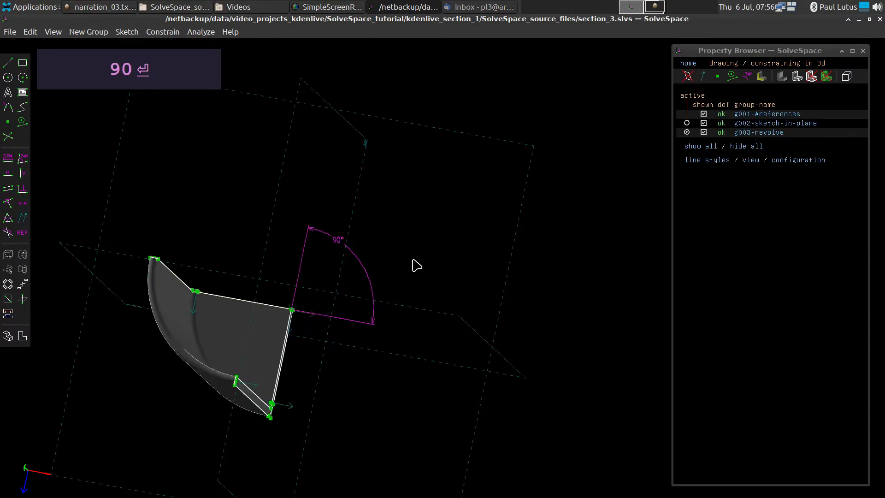
{"action": "middle_click_drag", "start_coordinate": [347, 415], "coordinate": [342, 366]}
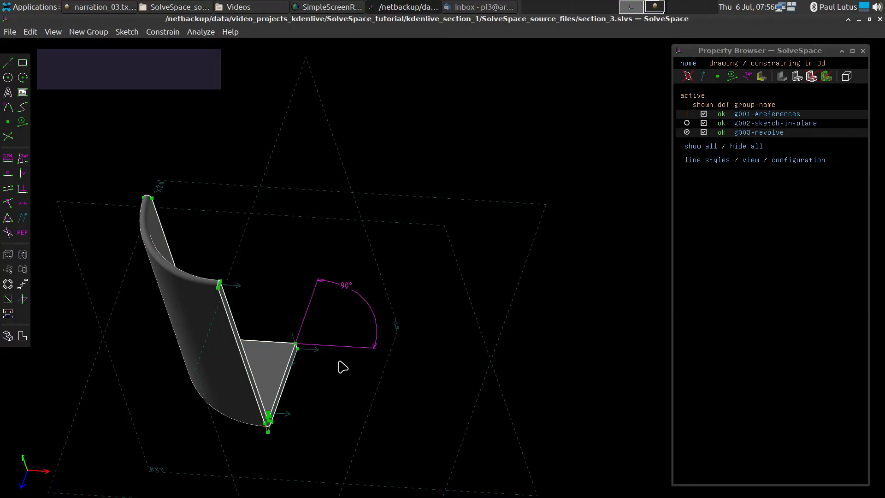
Delete the g003-revolve group together with its dependent angle constraint.
{"action": "left_click", "coordinate": [769, 132]}
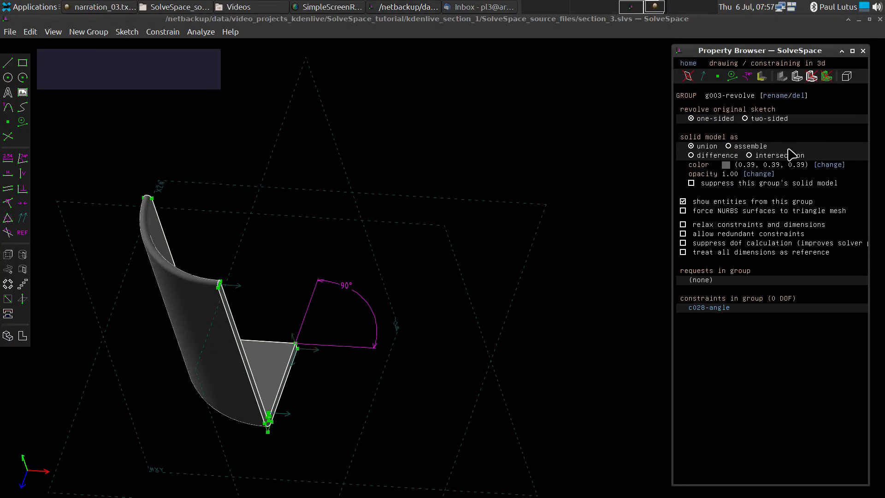
{"action": "left_click", "coordinate": [803, 98]}
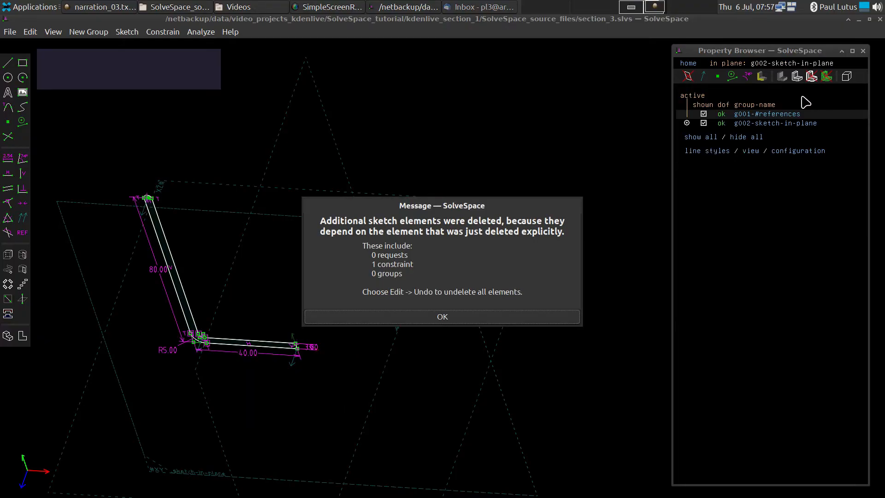
{"action": "left_click", "coordinate": [472, 319]}
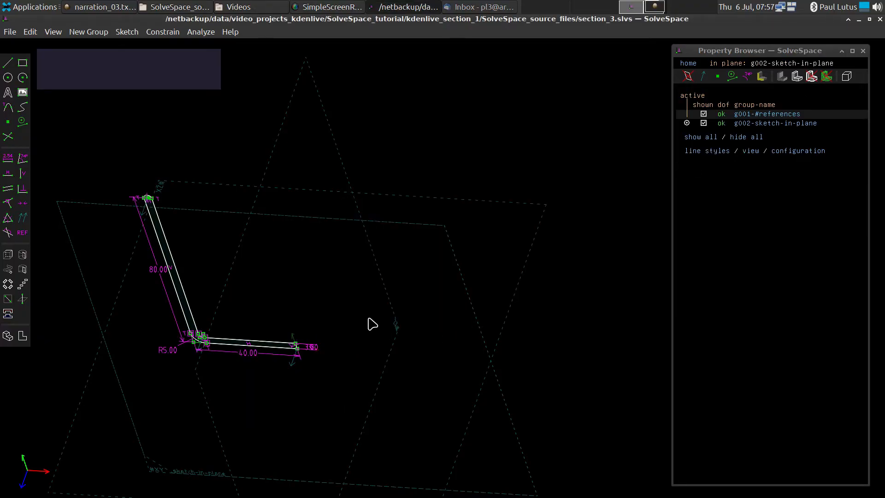
Lathe the cup profile about the vertical axis through the origin to make a full round cup, and inspect it in 3D.
{"action": "left_click", "coordinate": [22, 256]}
{"action": "left_click", "coordinate": [367, 313]}
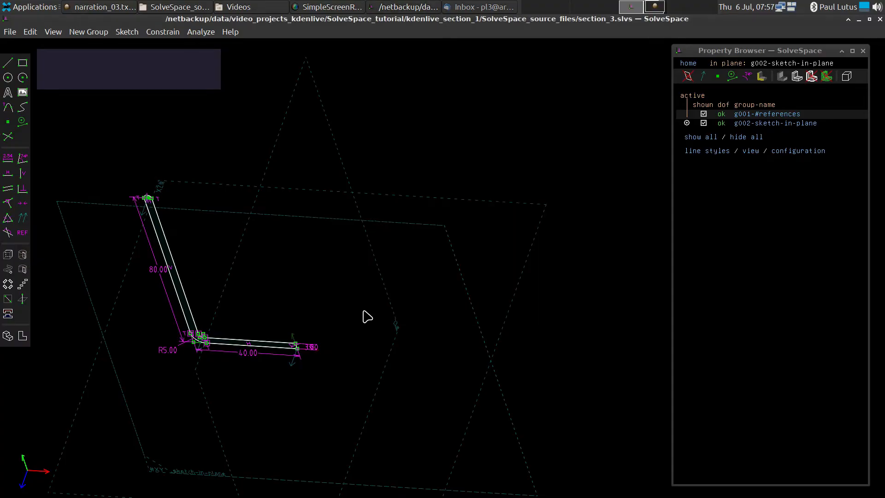
{"action": "scroll", "coordinate": [346, 386], "scroll_direction": "up", "scroll_amount": 3}
{"action": "scroll", "coordinate": [345, 386], "scroll_direction": "down", "scroll_amount": 2}
{"action": "scroll", "coordinate": [256, 327], "scroll_direction": "up", "scroll_amount": 3}
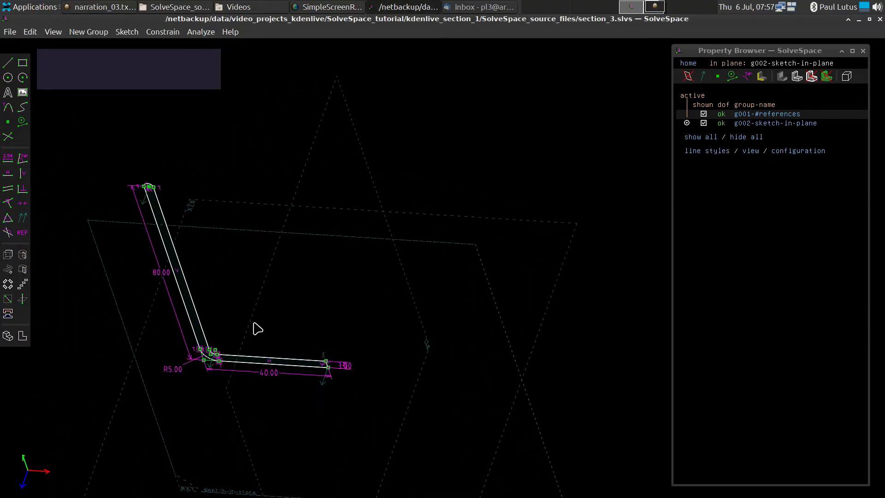
{"action": "left_click", "coordinate": [343, 376]}
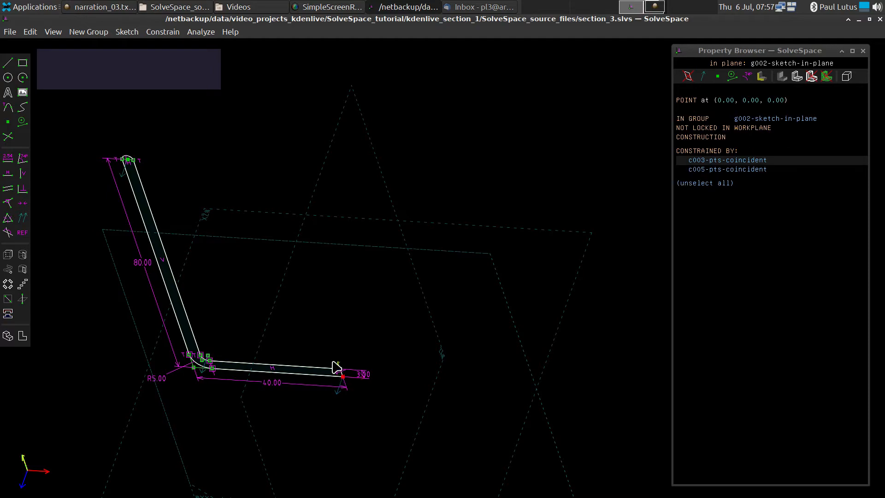
{"action": "left_click", "coordinate": [339, 369]}
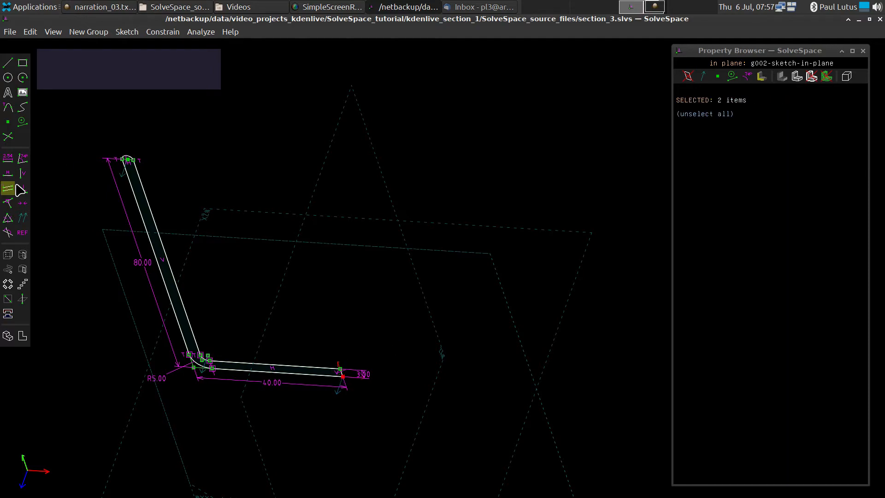
{"action": "left_click", "coordinate": [23, 254]}
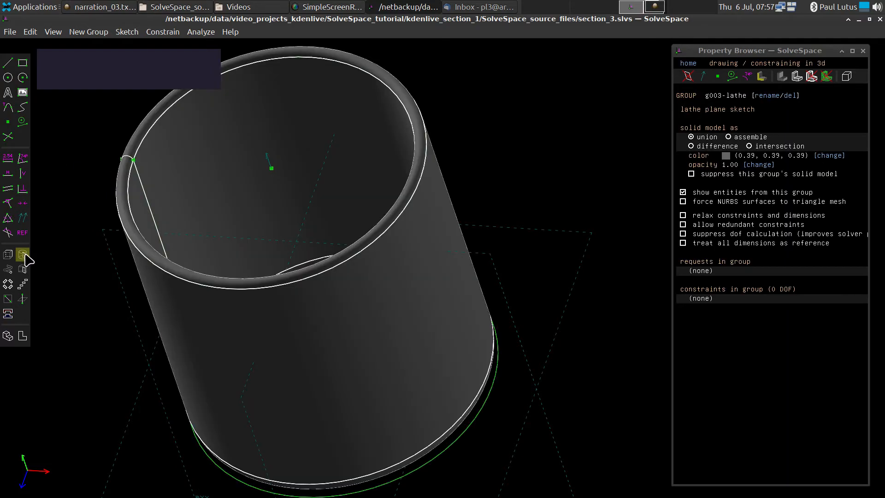
{"action": "scroll", "coordinate": [491, 299], "scroll_direction": "down", "scroll_amount": 2}
{"action": "middle_click_drag", "start_coordinate": [491, 424], "coordinate": [563, 375]}
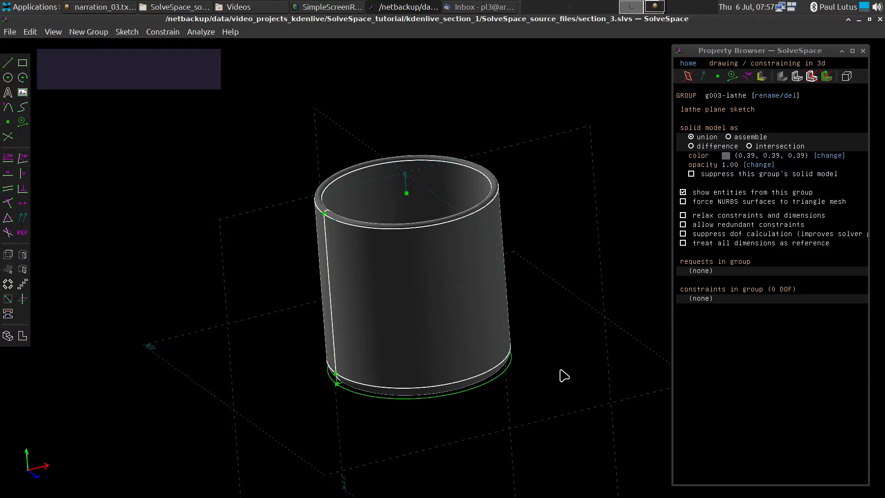
{"action": "key", "text": "w"}
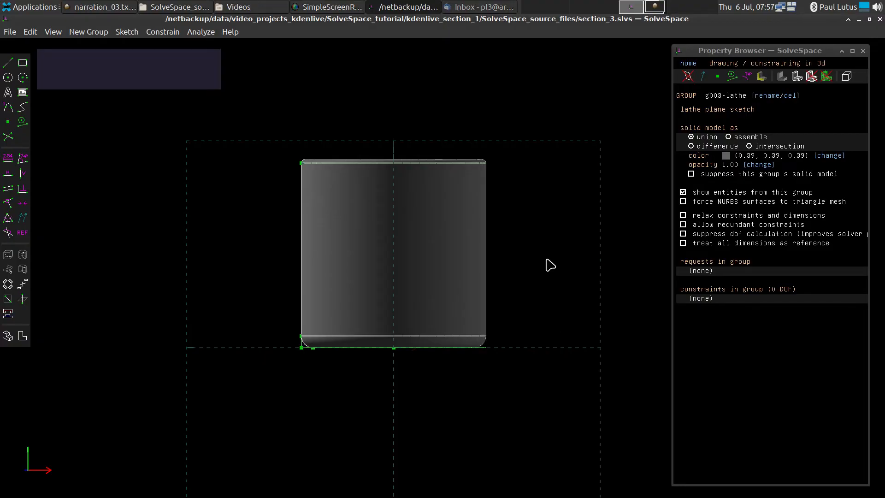
{"action": "left_click", "coordinate": [688, 64]}
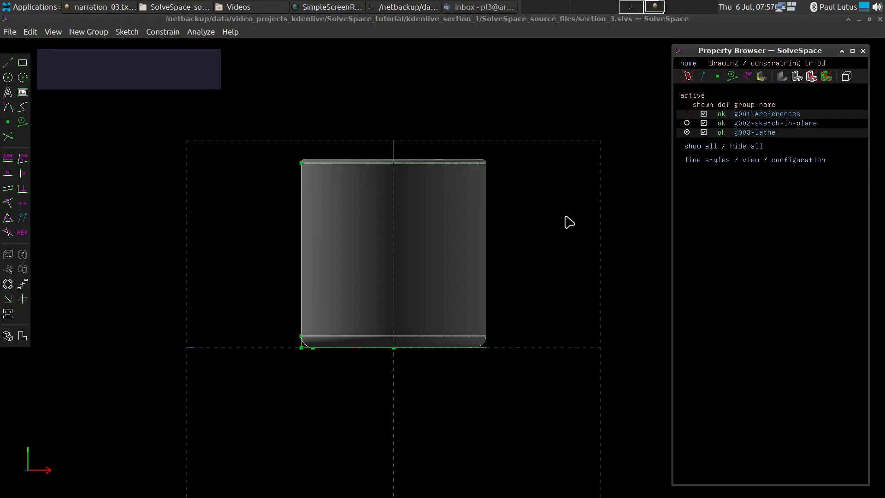
{"action": "key", "text": "shift+w"}
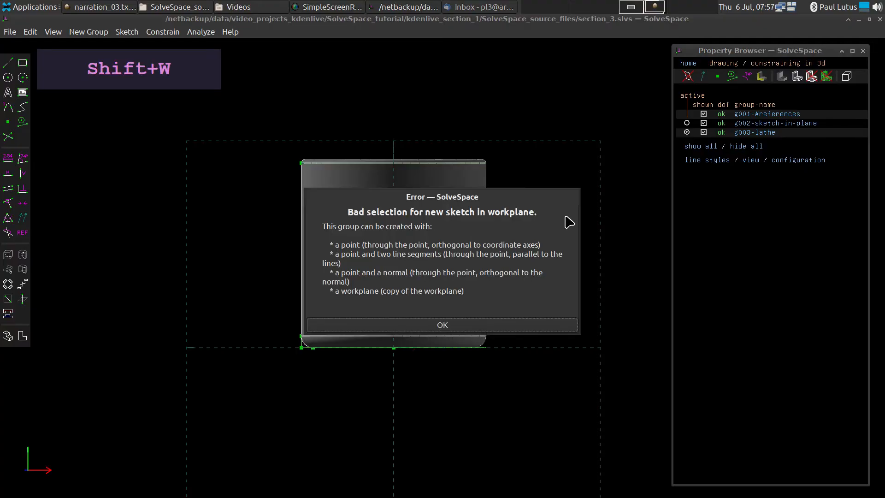
{"action": "left_click", "coordinate": [536, 327]}
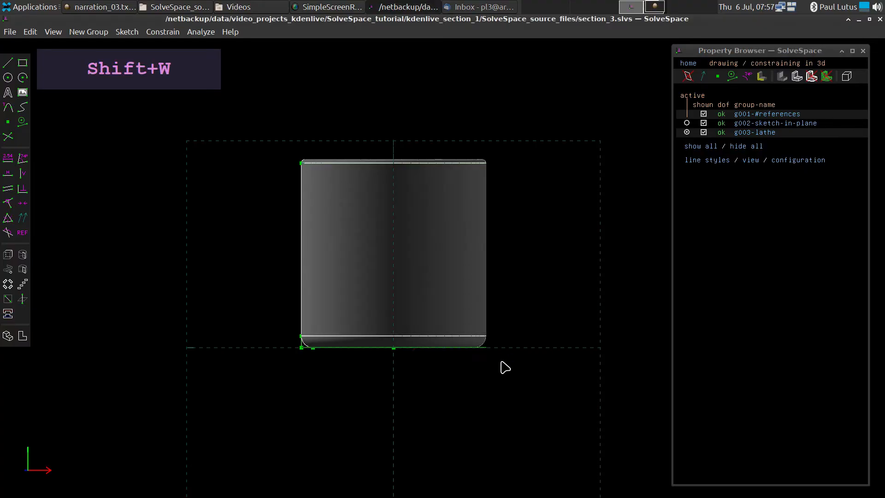
Create a new sketch-in-workplane group through the origin at the cup's base, oriented to the vertical XY reference plane.
{"action": "middle_click_drag", "start_coordinate": [501, 362], "coordinate": [480, 359]}
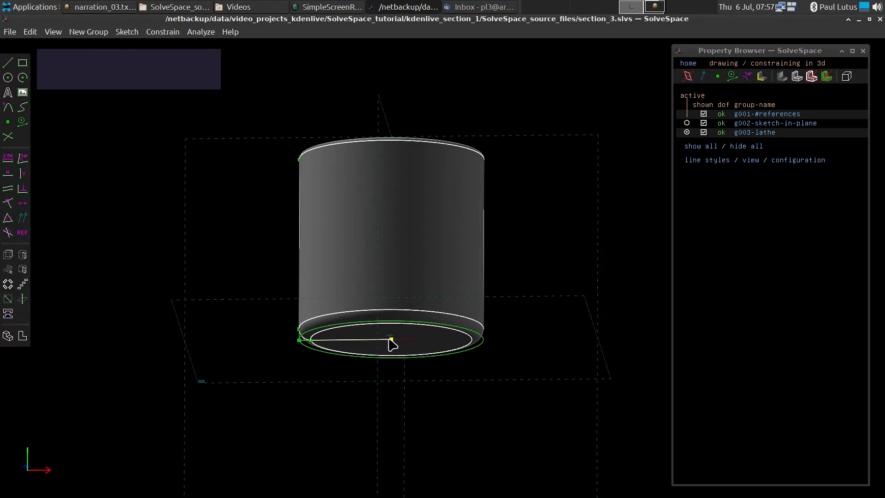
{"action": "left_click", "coordinate": [391, 340]}
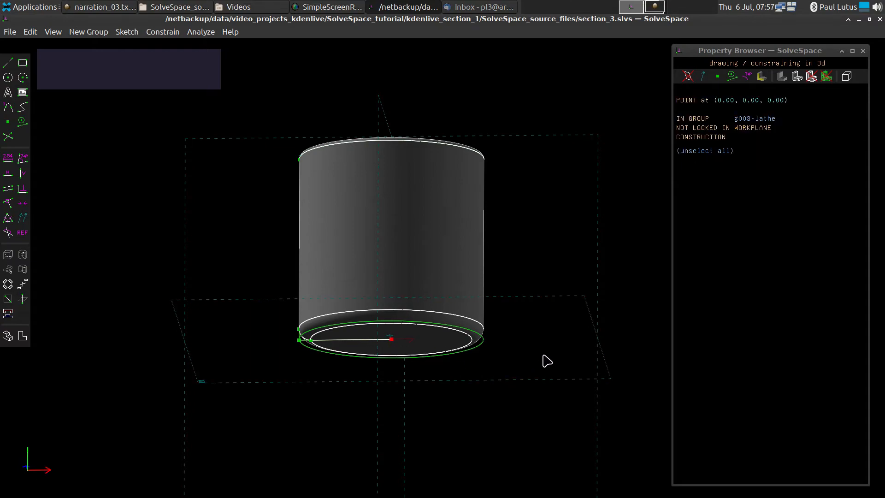
{"action": "middle_click_drag", "start_coordinate": [545, 359], "coordinate": [468, 367]}
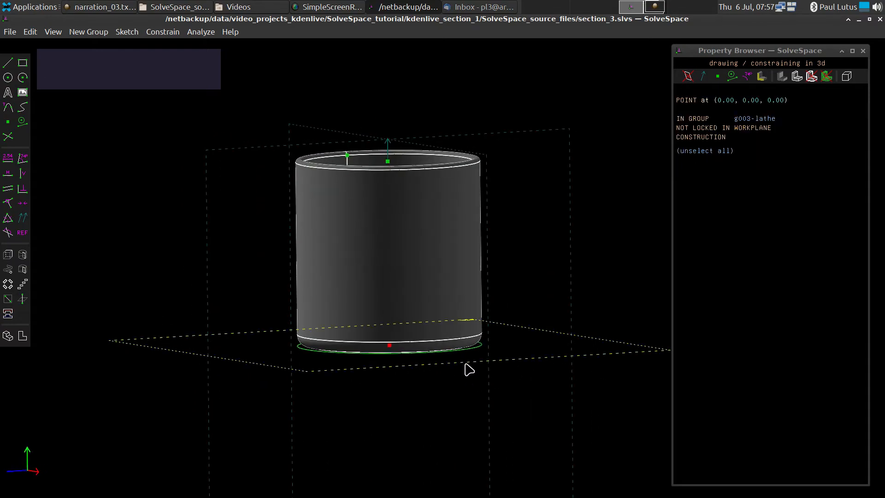
{"action": "left_click", "coordinate": [492, 390]}
{"action": "middle_click_drag", "start_coordinate": [428, 459], "coordinate": [476, 456]}
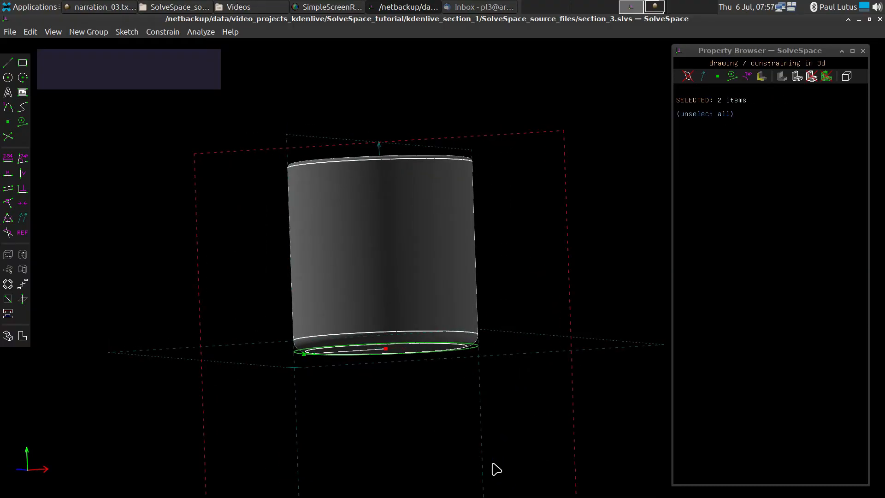
{"action": "key", "text": "shift+w"}
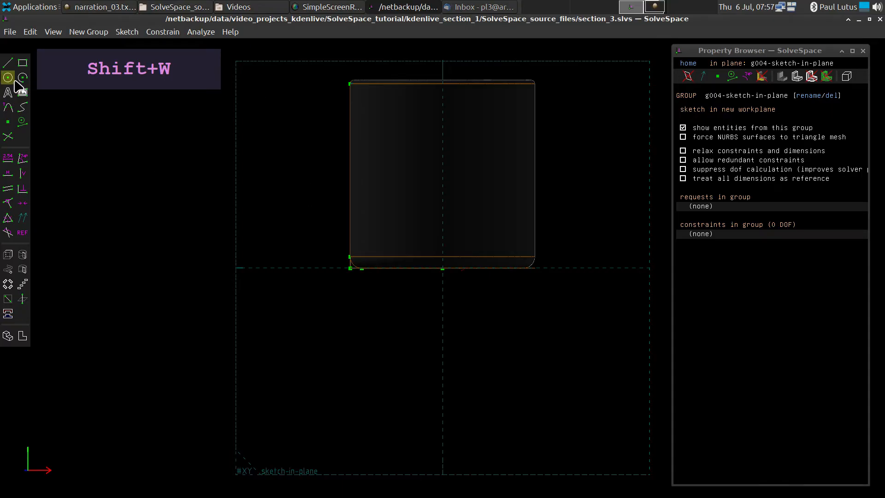
Draw a vertical line about 32 mm long outside the cup's left wall and delete the extra slanted segment at its lower end.
{"action": "left_click", "coordinate": [8, 63]}
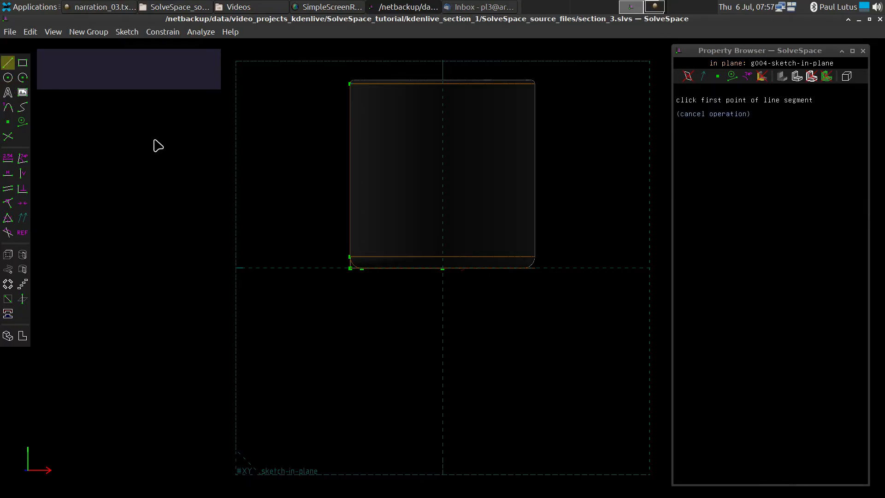
{"action": "left_click", "coordinate": [302, 140]}
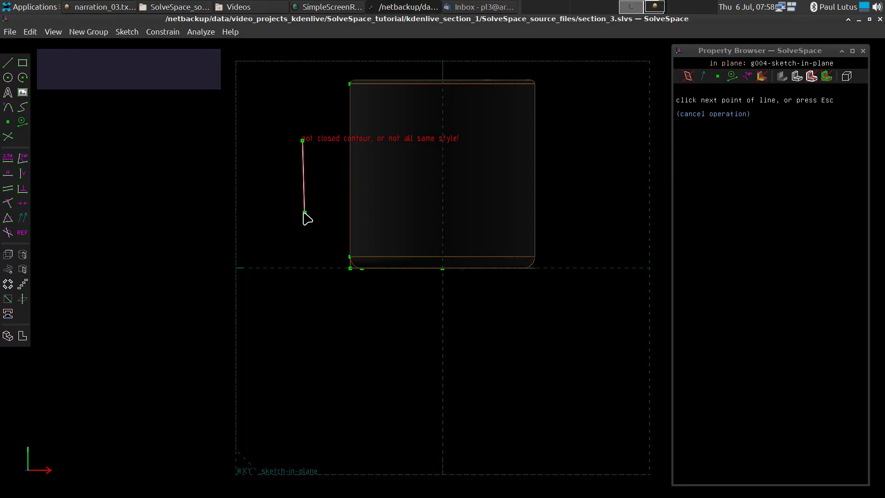
{"action": "left_click", "coordinate": [304, 214]}
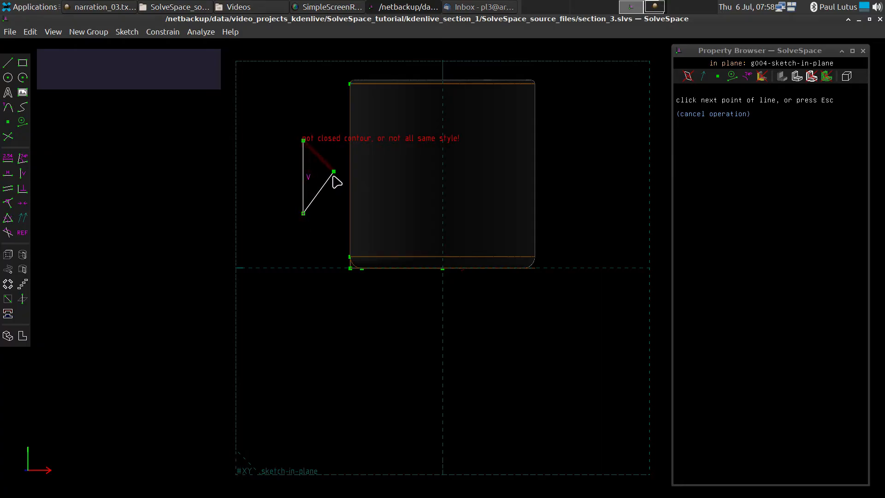
{"action": "left_click", "coordinate": [329, 192]}
{"action": "left_click", "coordinate": [317, 202]}
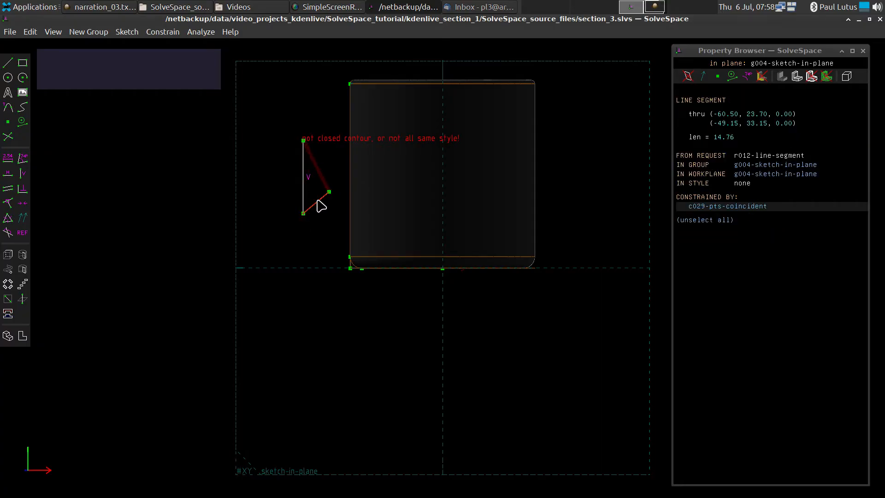
{"action": "key", "text": "Delete"}
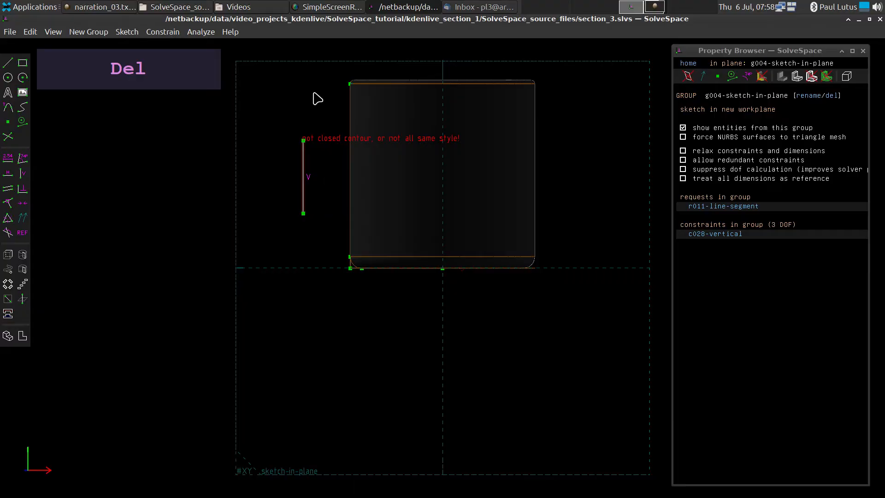
Draw a second vertical line of similar length between the first line and the cup wall.
{"action": "key", "text": "s"}
{"action": "left_click", "coordinate": [319, 142]}
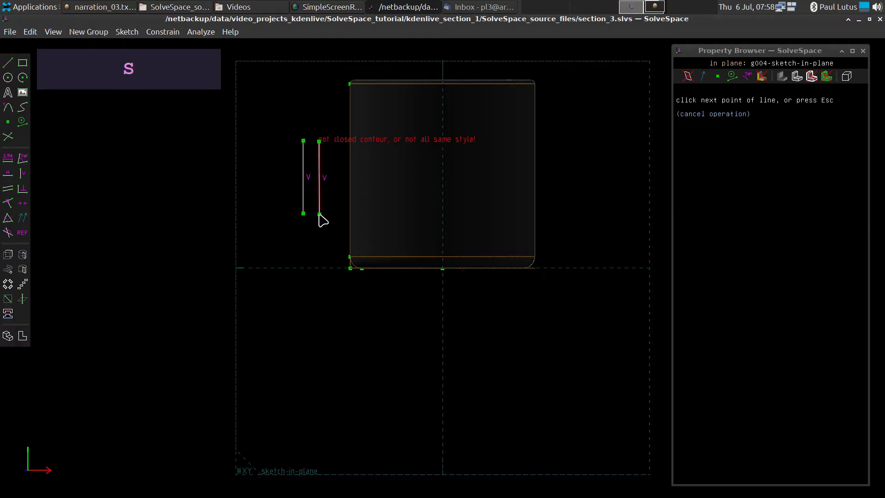
{"action": "left_click", "coordinate": [319, 213]}
{"action": "key", "text": "Escape"}
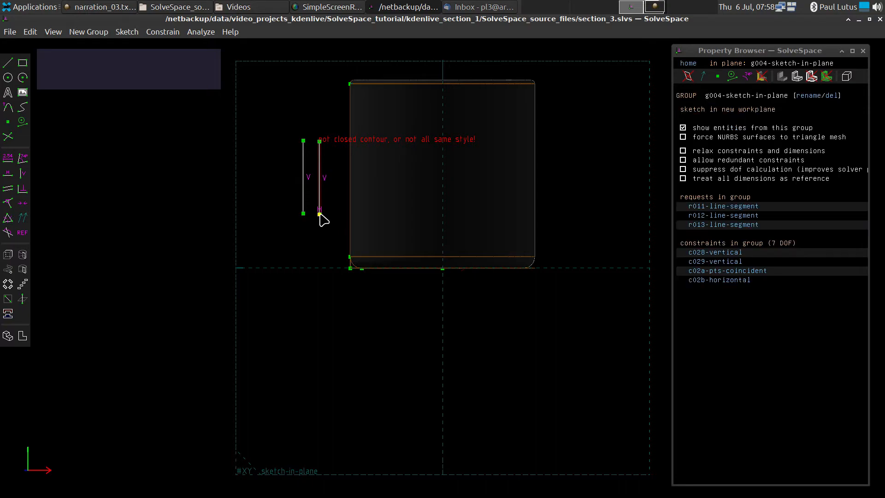
Delete the stray horizontal segment at the second line's lower end and shorten that line to nearly match the first.
{"action": "left_click_drag", "start_coordinate": [320, 214], "coordinate": [302, 234]}
{"action": "left_click", "coordinate": [312, 234]}
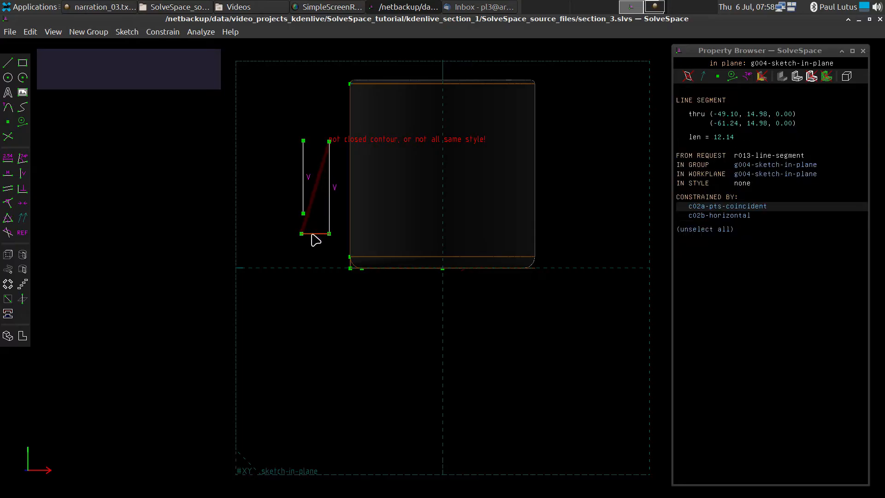
{"action": "left_click", "coordinate": [311, 234]}
{"action": "left_click", "coordinate": [312, 234]}
{"action": "key", "text": "Delete"}
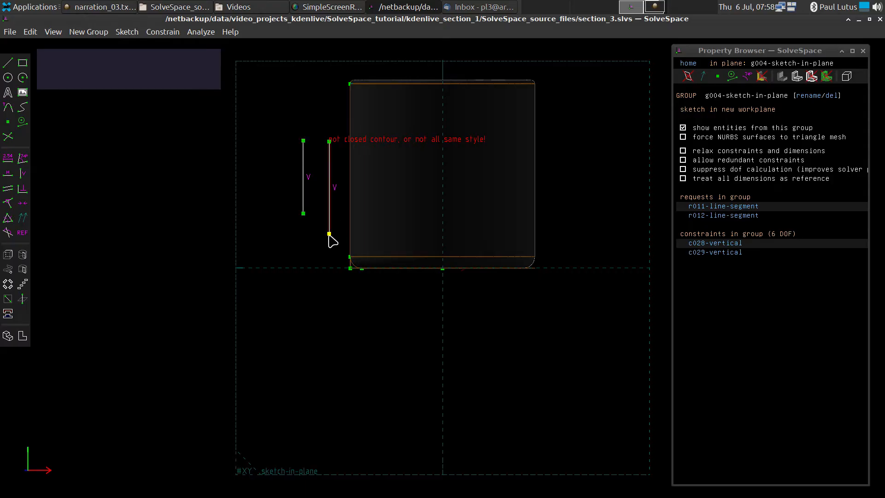
{"action": "left_click_drag", "start_coordinate": [329, 233], "coordinate": [326, 211]}
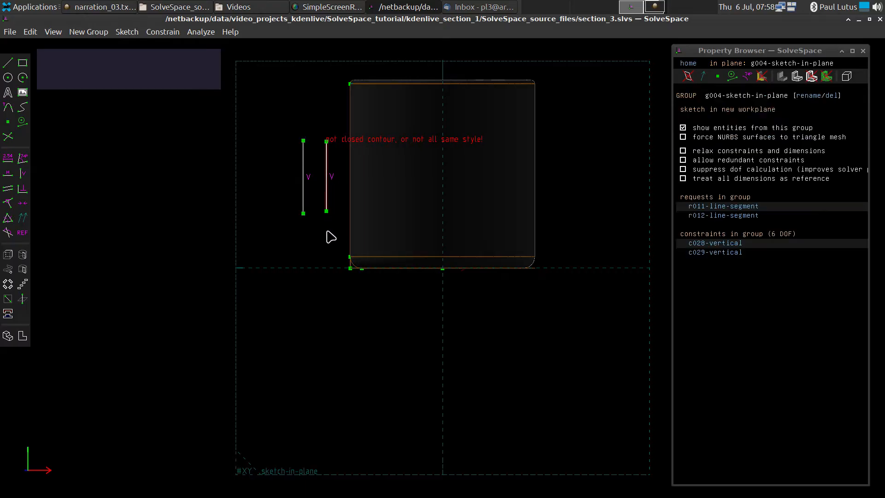
Apply a horizontal constraint between the upper endpoints of the two vertical lines.
{"action": "key", "text": "super+r"}
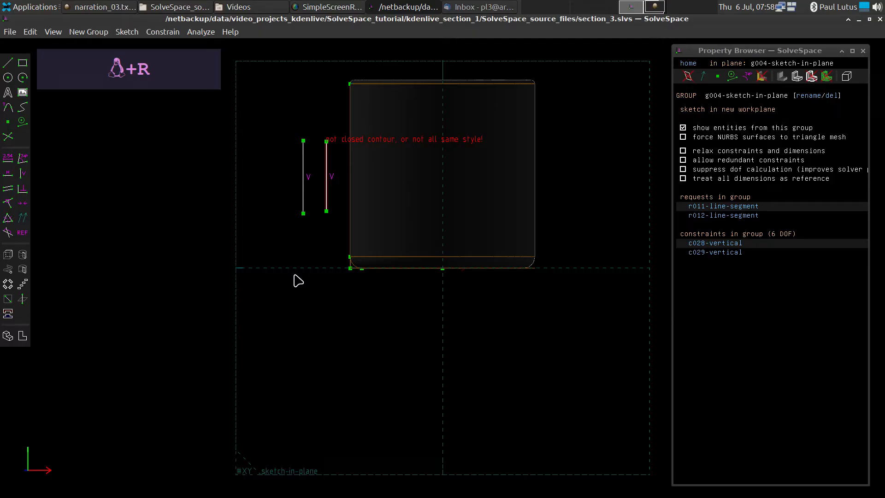
{"action": "left_click", "coordinate": [303, 169]}
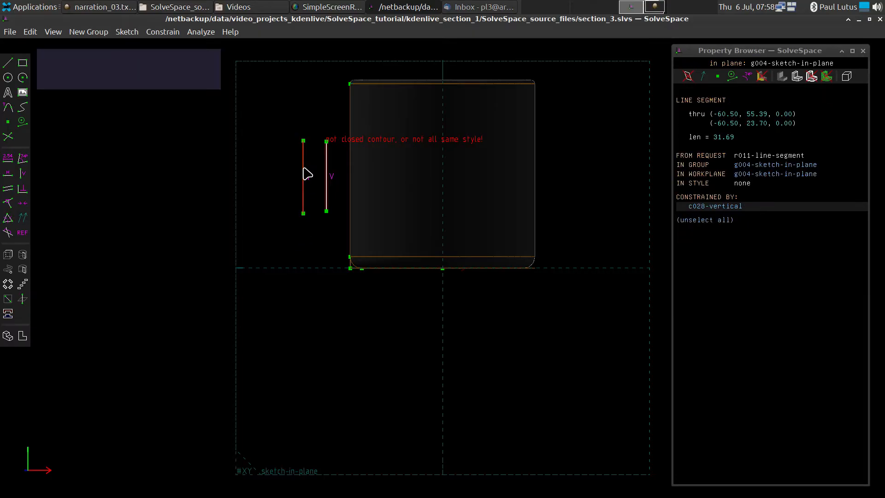
{"action": "left_click", "coordinate": [327, 172]}
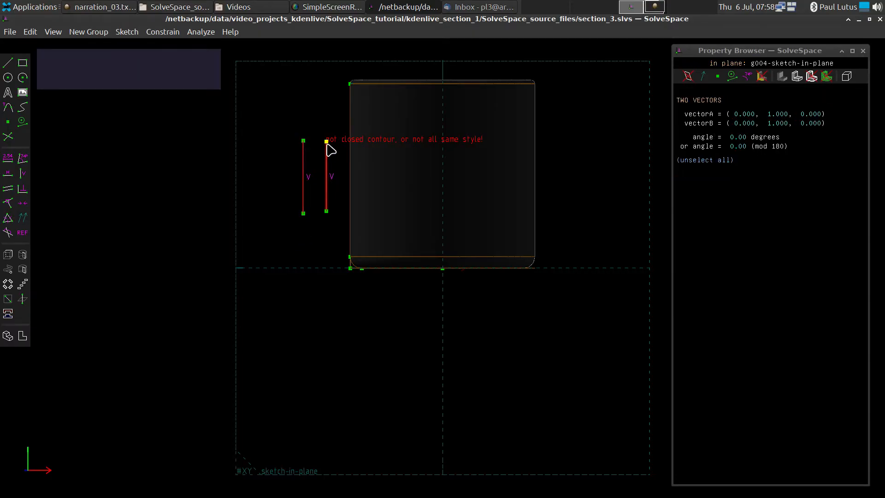
{"action": "left_click", "coordinate": [293, 159]}
{"action": "left_click", "coordinate": [303, 141]}
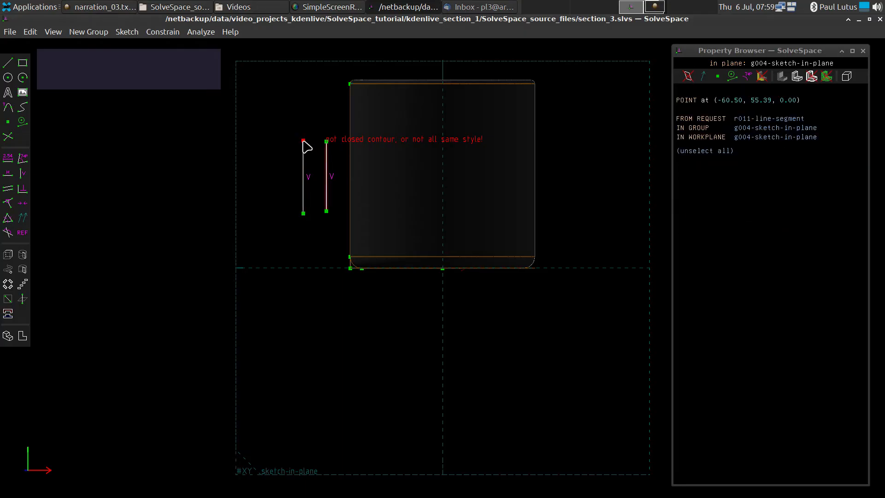
{"action": "left_click", "coordinate": [327, 142]}
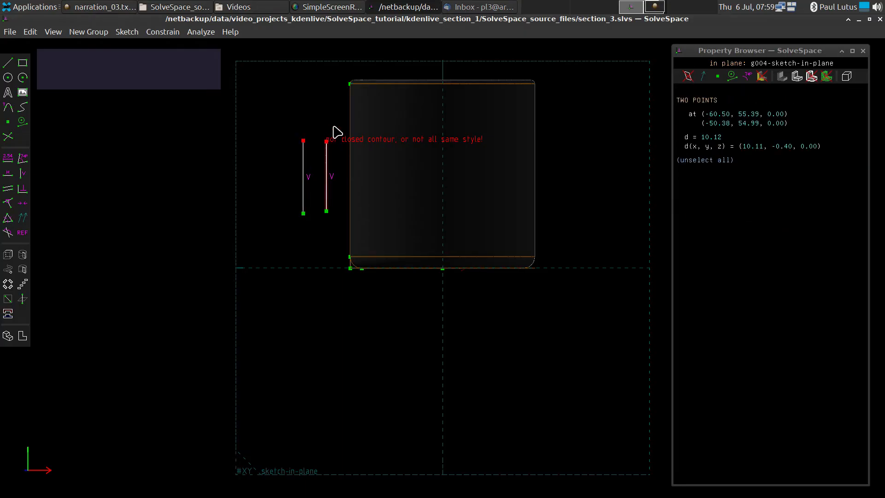
{"action": "key", "text": "h"}
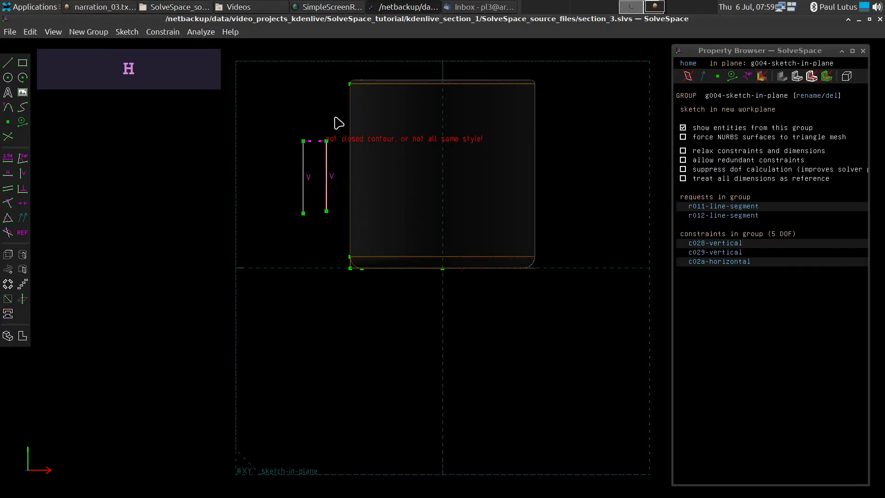
Apply a horizontal constraint between the lower endpoints of the two vertical lines.
{"action": "left_click", "coordinate": [303, 214]}
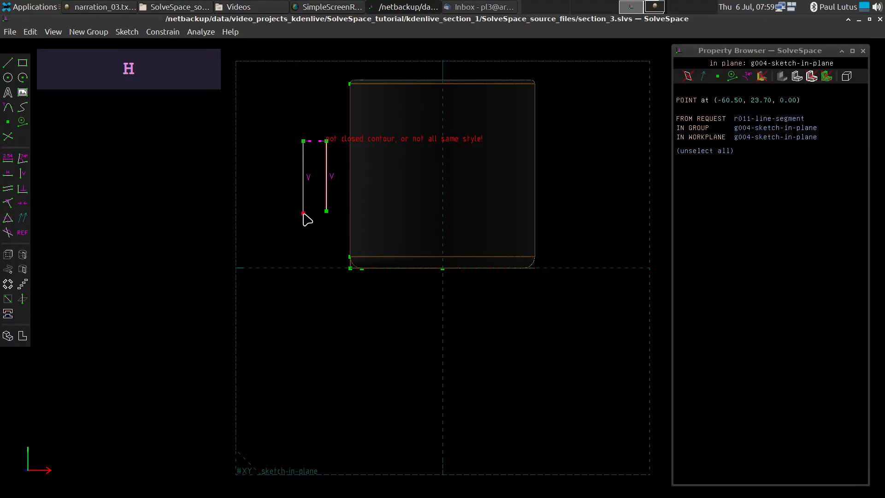
{"action": "left_click", "coordinate": [326, 211]}
{"action": "key", "text": "h"}
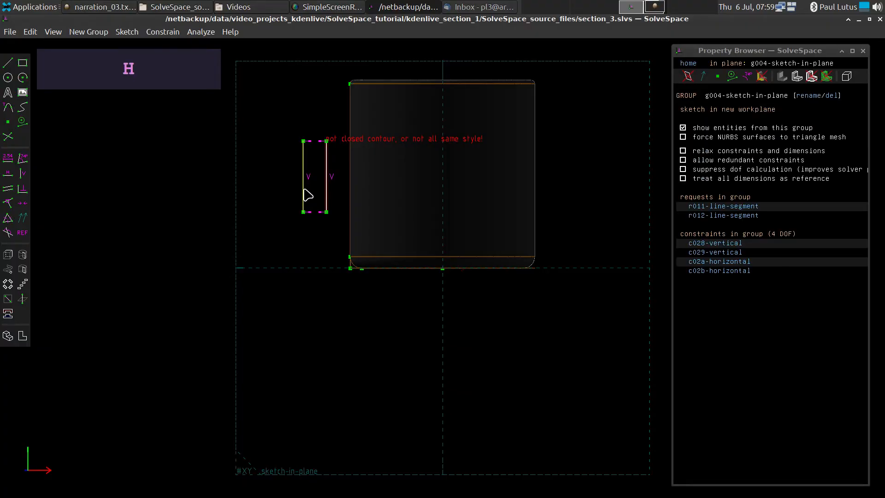
Try to apply a distance constraint directly between the two vertical lines, and clear the selection.
{"action": "left_click", "coordinate": [304, 195]}
{"action": "left_click", "coordinate": [326, 193]}
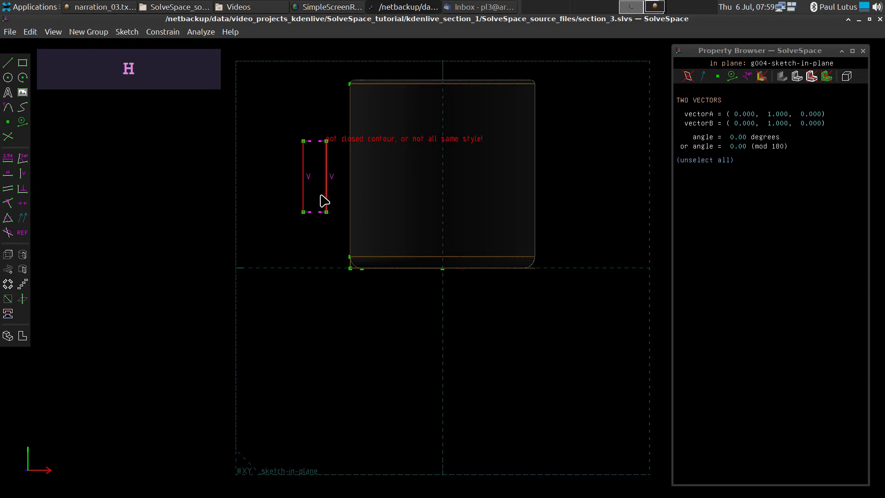
{"action": "key", "text": "d"}
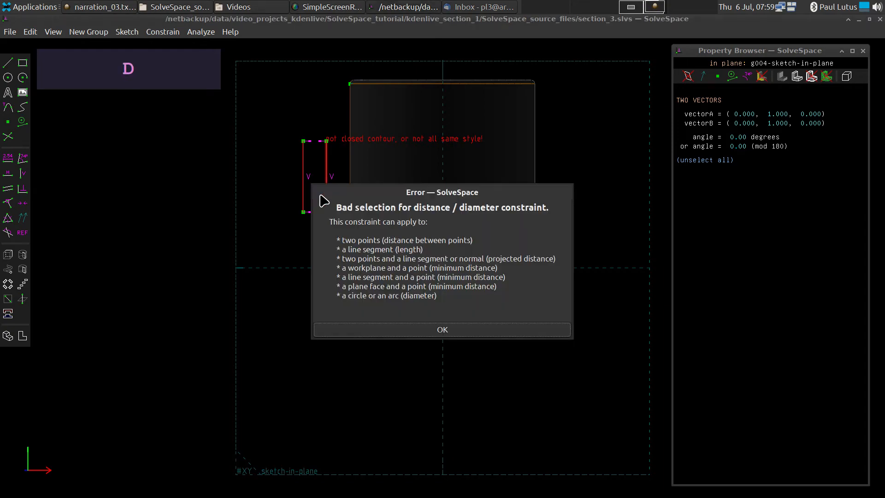
{"action": "left_click", "coordinate": [428, 332]}
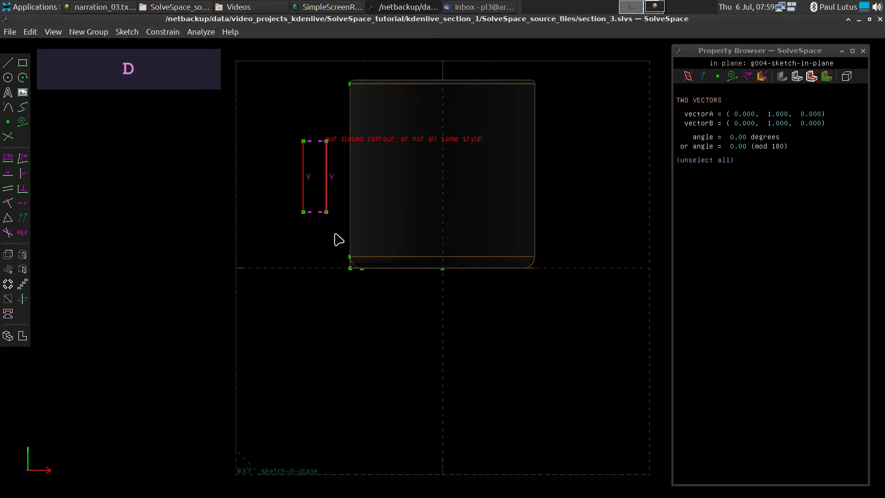
{"action": "left_click", "coordinate": [303, 213]}
{"action": "left_click", "coordinate": [316, 228]}
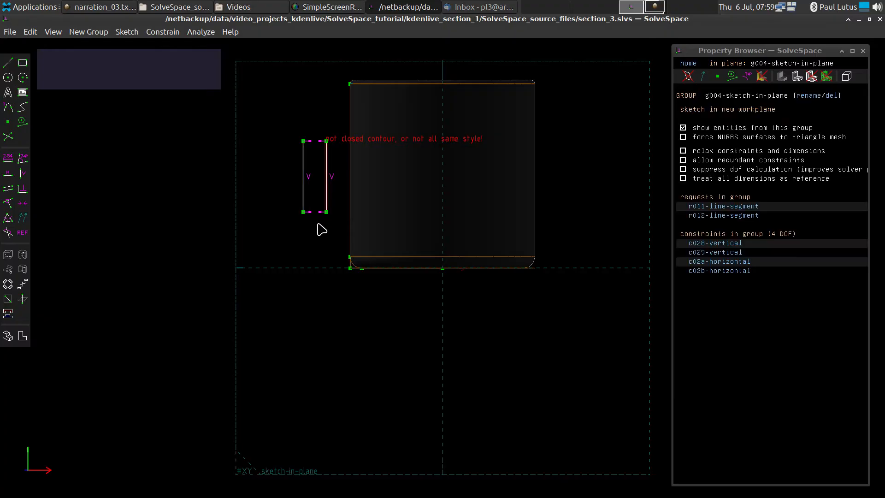
Constrain the distance between the lower endpoints of the two vertical lines to 8 mm.
{"action": "left_click", "coordinate": [304, 212]}
{"action": "left_click", "coordinate": [327, 213]}
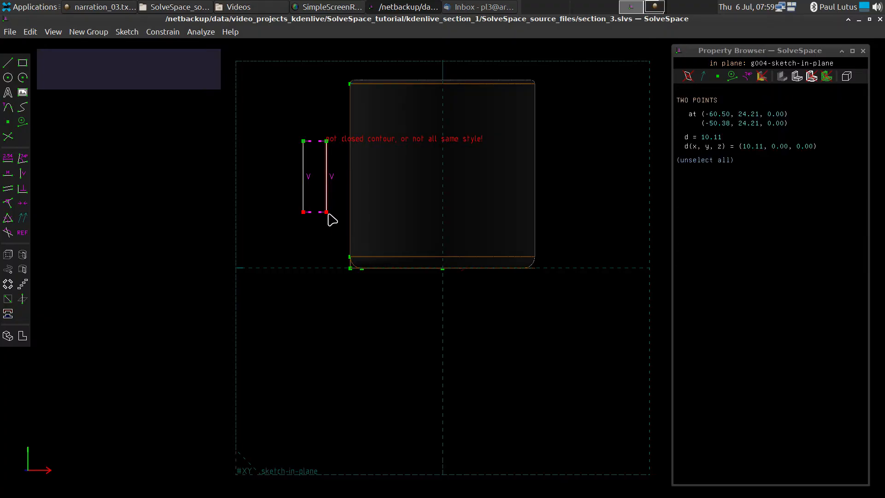
{"action": "key", "text": "d"}
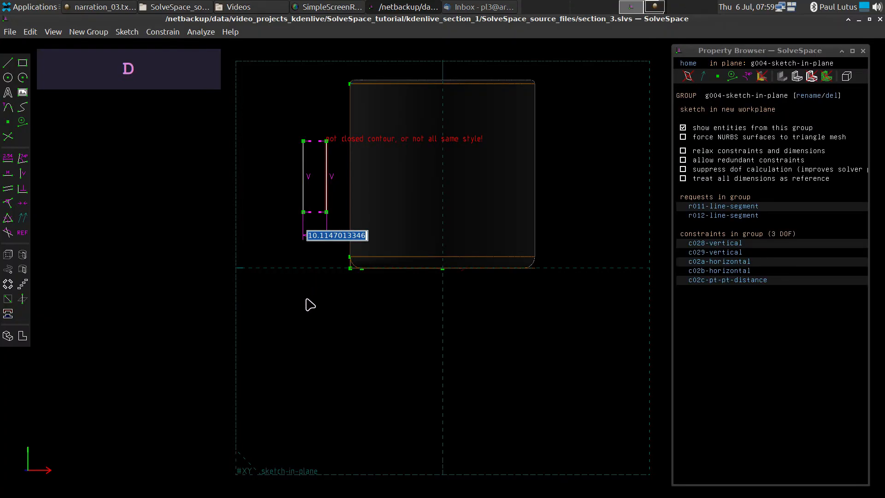
{"action": "type", "text": "8"}
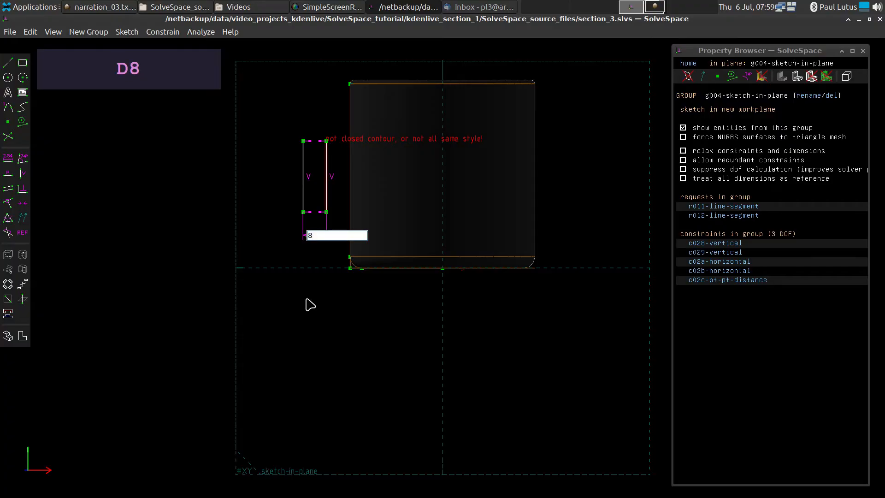
{"action": "key", "text": "Return"}
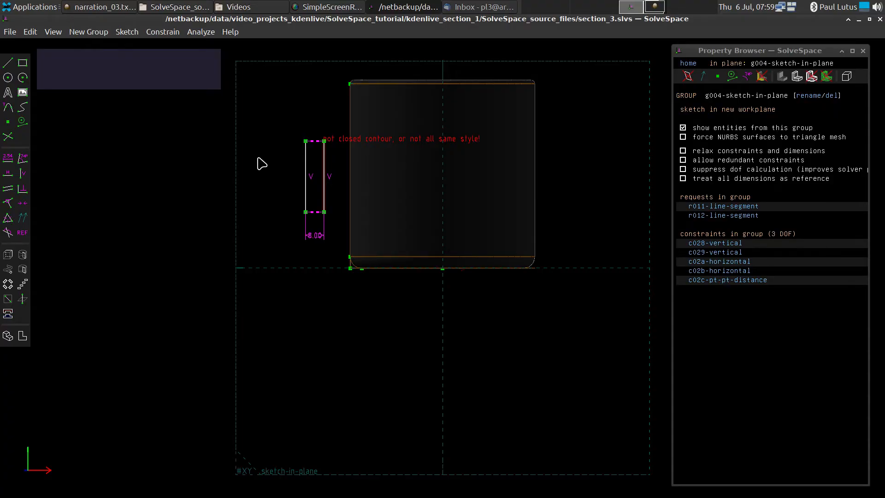
Draw an anticlockwise arc from a point inside the cup wall to the upper endpoint of the outermost vertical line.
{"action": "left_click", "coordinate": [23, 79]}
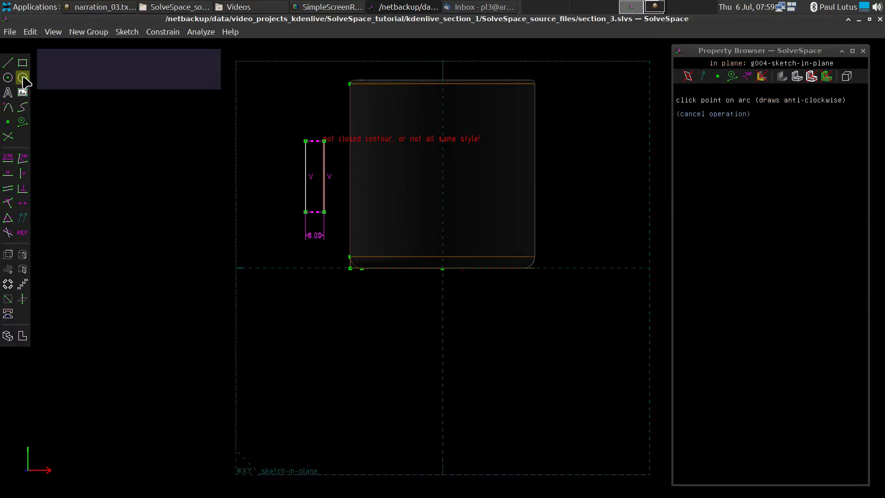
{"action": "left_click", "coordinate": [363, 138]}
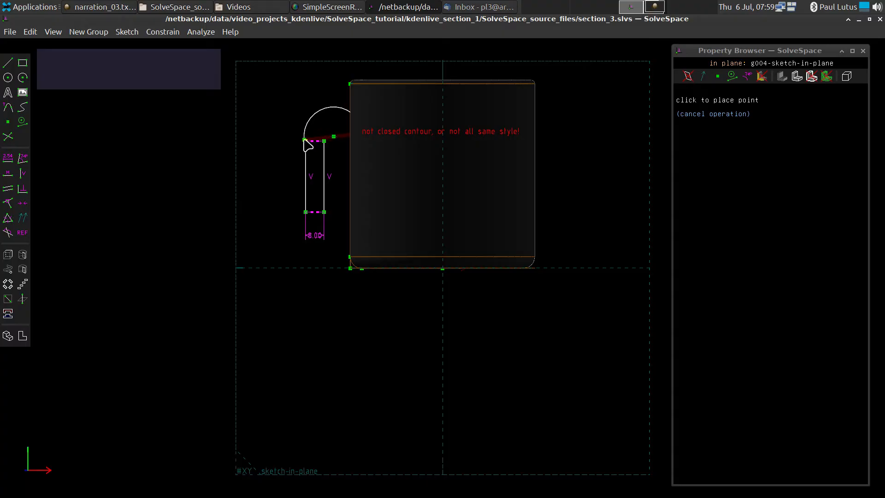
{"action": "left_click", "coordinate": [306, 141]}
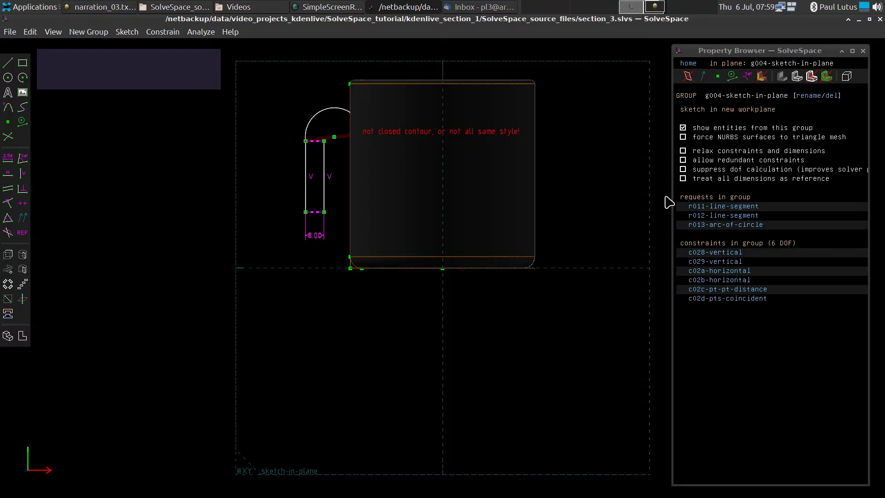
Go to the group list and turn on the display of the solid's outlines and occluded lines.
{"action": "left_click", "coordinate": [688, 64]}
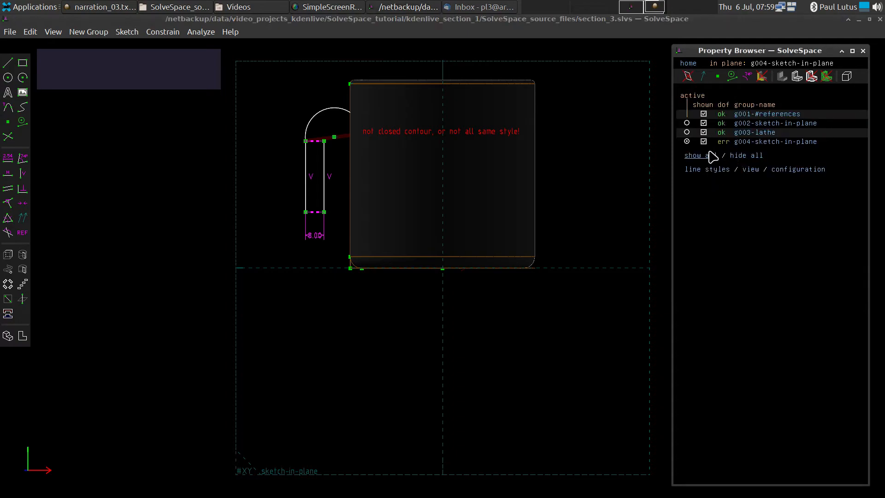
{"action": "left_click", "coordinate": [810, 79]}
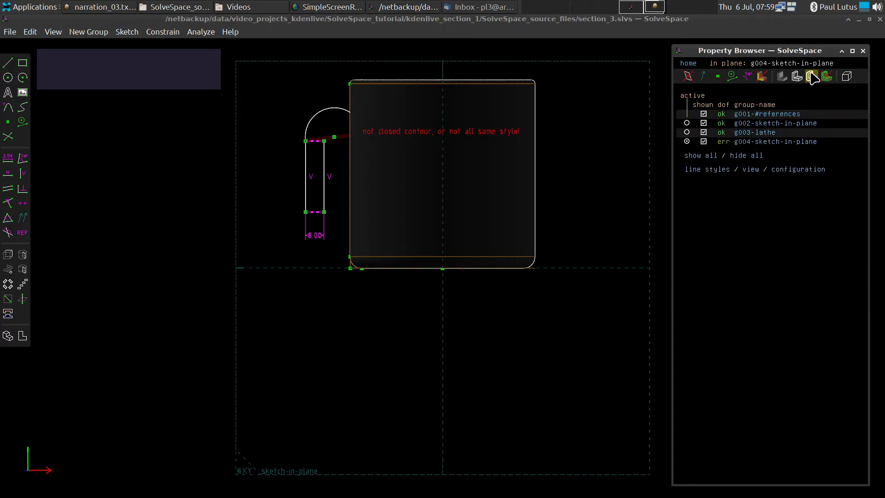
{"action": "left_click", "coordinate": [846, 78]}
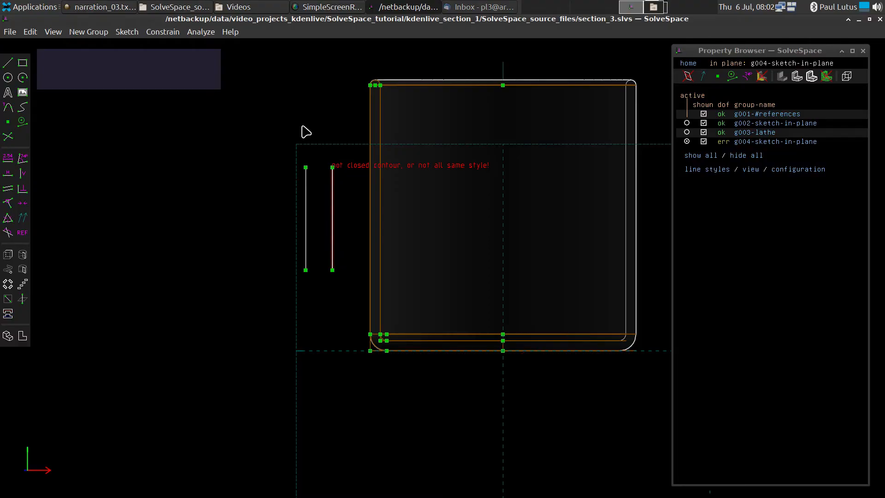
Copy the two vertical lines and paste the copies just inside the cup's left wall at nearly the same height.
{"action": "left_click_drag", "start_coordinate": [283, 154], "coordinate": [368, 280]}
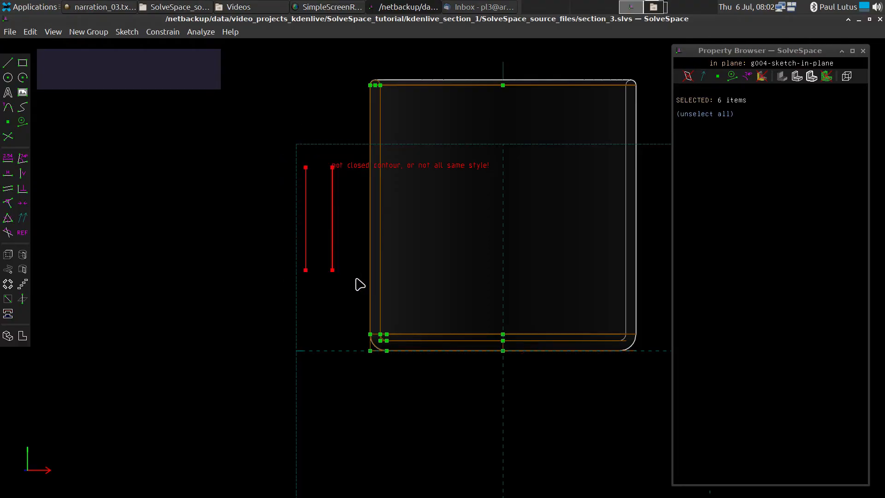
{"action": "key", "text": "ctrl+c"}
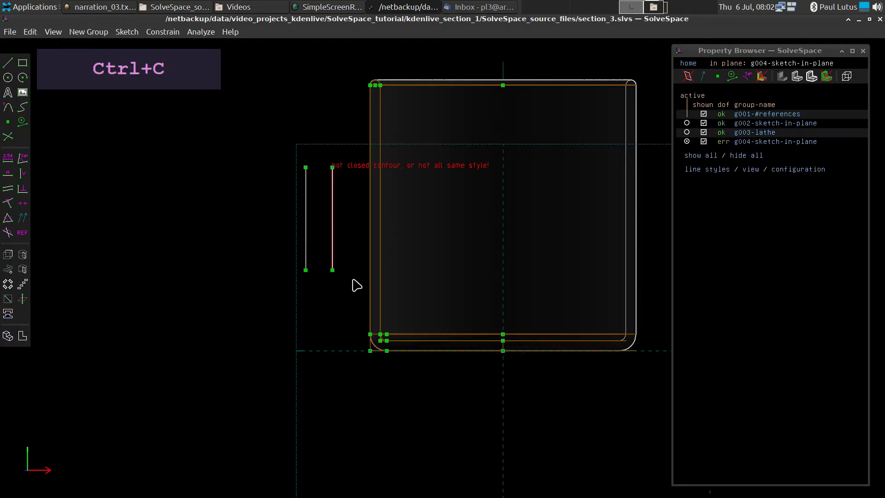
{"action": "key", "text": "ctrl+v"}
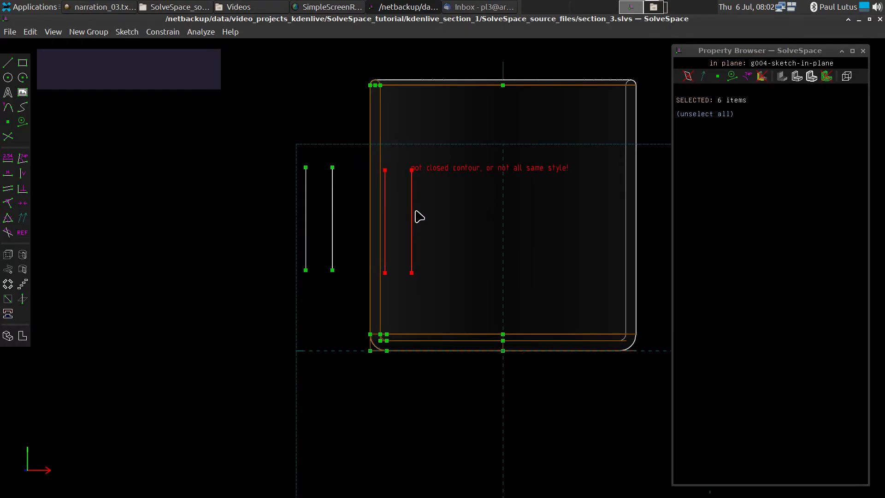
{"action": "left_click", "coordinate": [409, 310]}
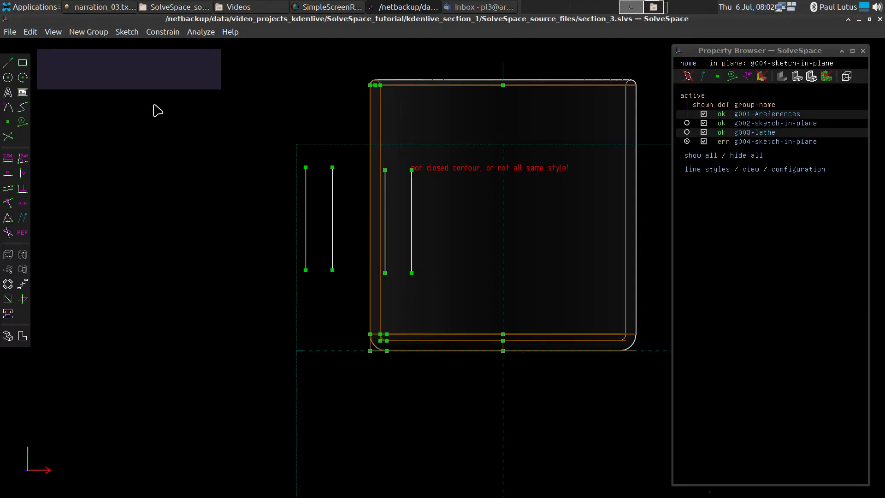
Join the lines' upper ends with two anticlockwise arcs, an outer one between the outermost lines and an inner one between the middle lines.
{"action": "left_click", "coordinate": [22, 78]}
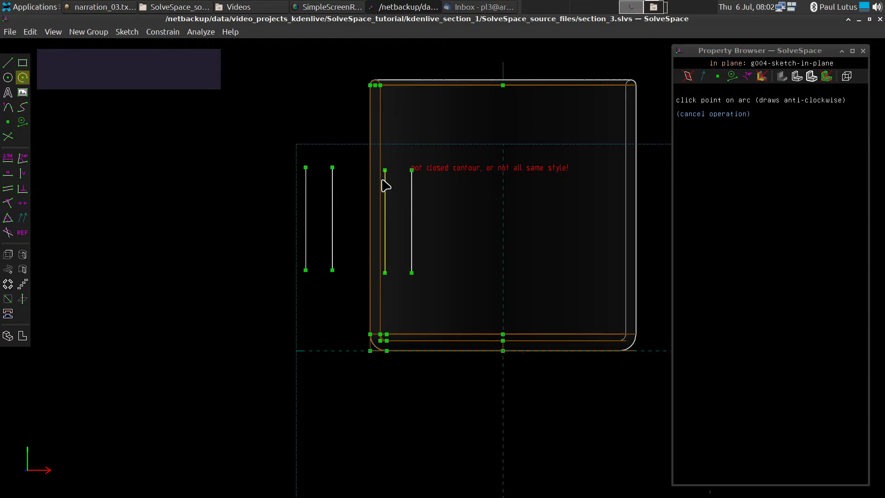
{"action": "left_click", "coordinate": [411, 170]}
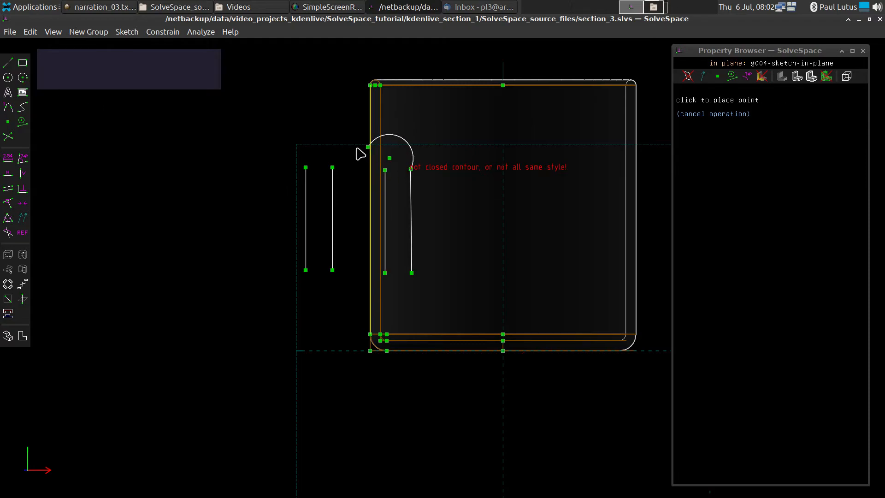
{"action": "left_click", "coordinate": [305, 168]}
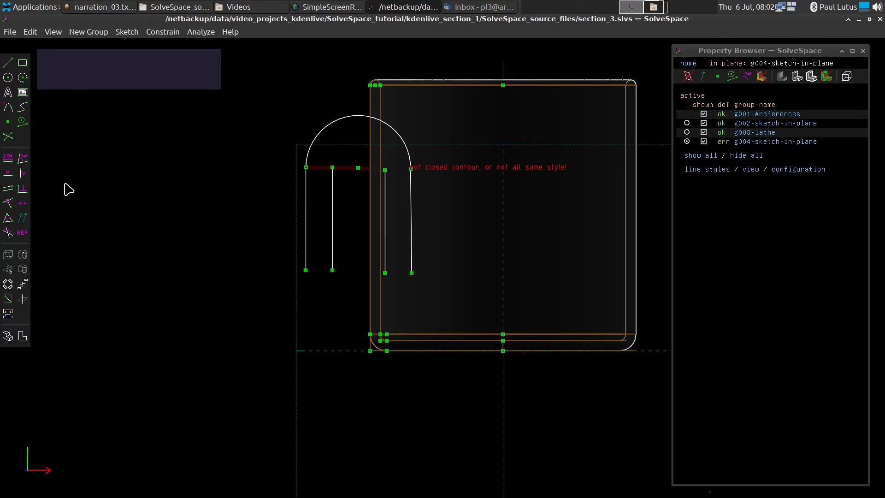
{"action": "key", "text": "a"}
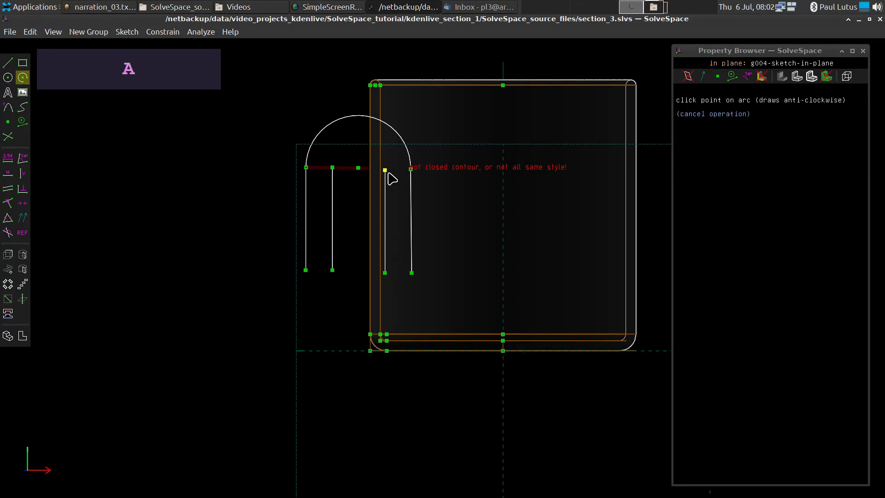
{"action": "left_click", "coordinate": [385, 170]}
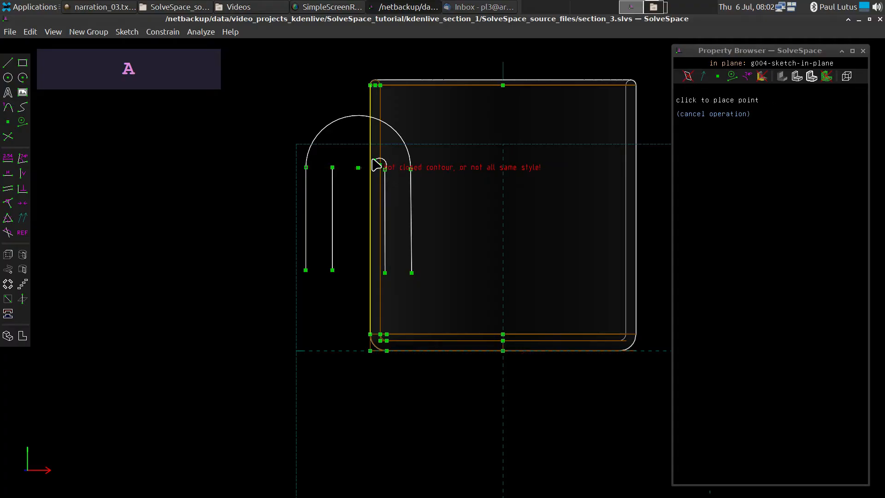
{"action": "left_click", "coordinate": [333, 168]}
Draw an anticlockwise arc joining the lower endpoints of the two middle lines to close the inner loop, undoing any stray changes.
{"action": "key", "text": "a"}
{"action": "left_click", "coordinate": [332, 270]}
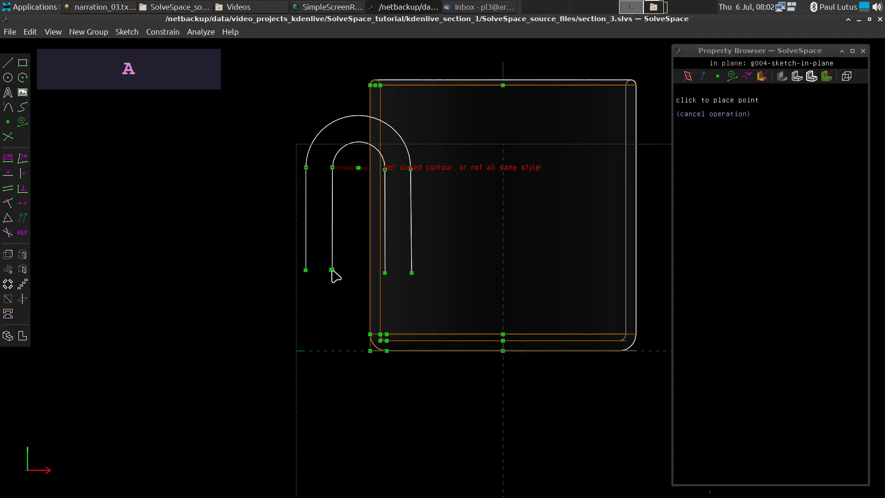
{"action": "left_click", "coordinate": [385, 274]}
{"action": "key", "text": "ctrl+z"}
{"action": "key", "text": "ctrl+z"}
{"action": "key", "text": "ctrl+z"}
{"action": "key", "text": "ctrl+z"}
{"action": "key", "text": "ctrl+z"}
{"action": "key", "text": "ctrl+z"}
{"action": "key", "text": "ctrl+z"}
{"action": "key", "text": "ctrl+z"}
{"action": "key", "text": "ctrl+z"}
{"action": "key", "text": "ctrl+z"}
{"action": "key", "text": "ctrl+z"}
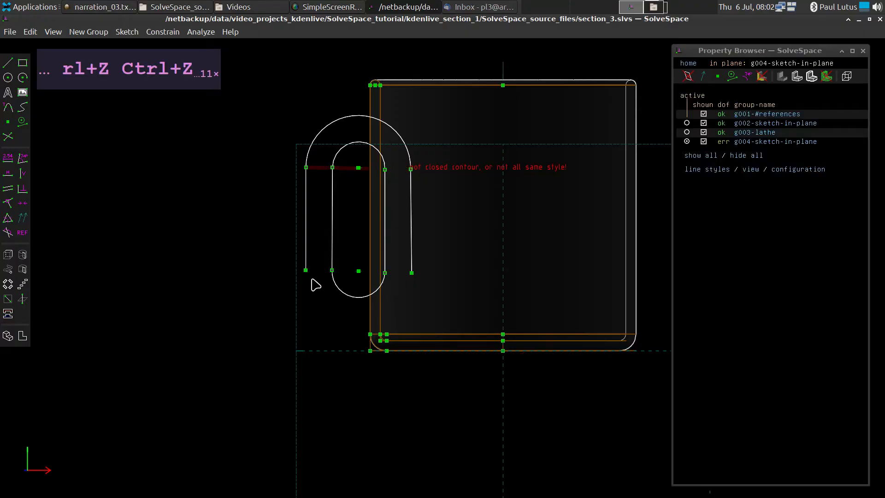
Close the outer handle loop with an anticlockwise arc between the lower endpoints of the two outermost lines.
{"action": "key", "text": "a"}
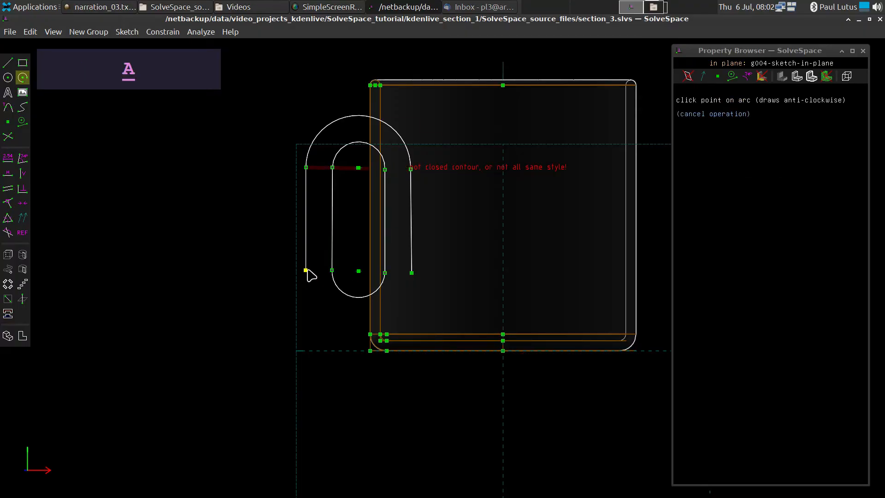
{"action": "left_click", "coordinate": [306, 270]}
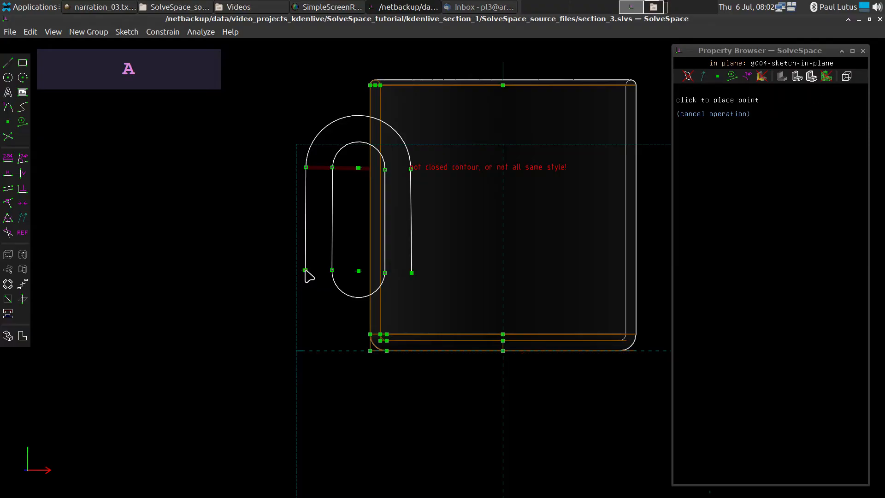
{"action": "left_click", "coordinate": [411, 273]}
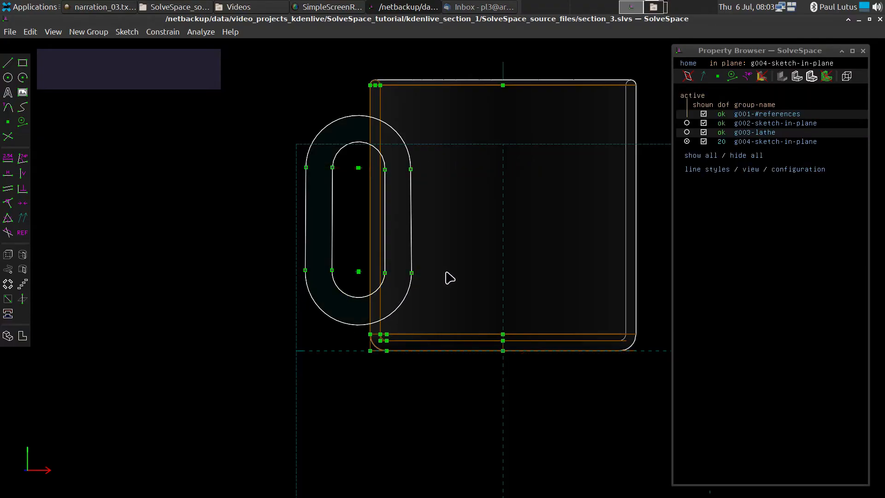
Apply a horizontal constraint between the upper endpoints of the two handle lines outside the cup wall.
{"action": "left_click", "coordinate": [307, 168]}
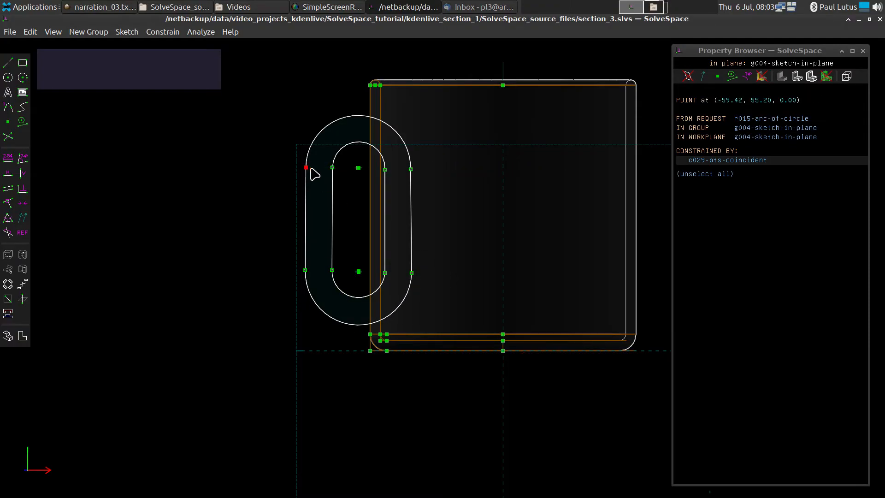
{"action": "left_click", "coordinate": [333, 168]}
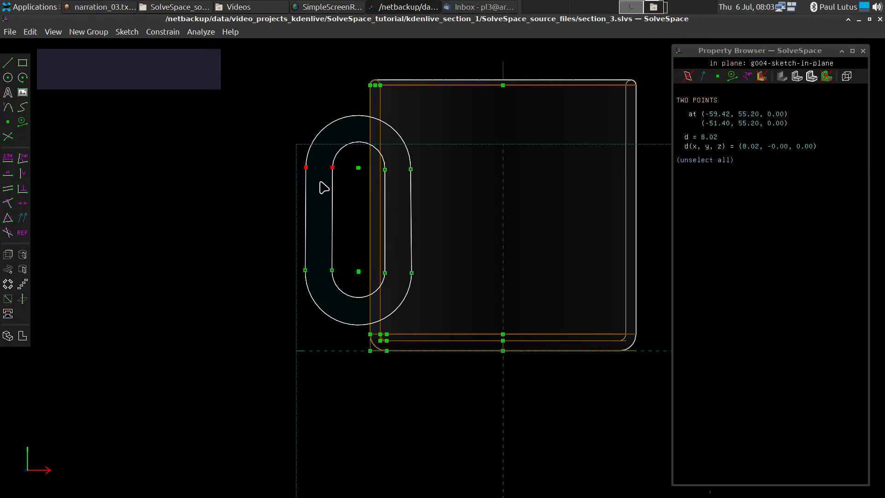
{"action": "key", "text": "h"}
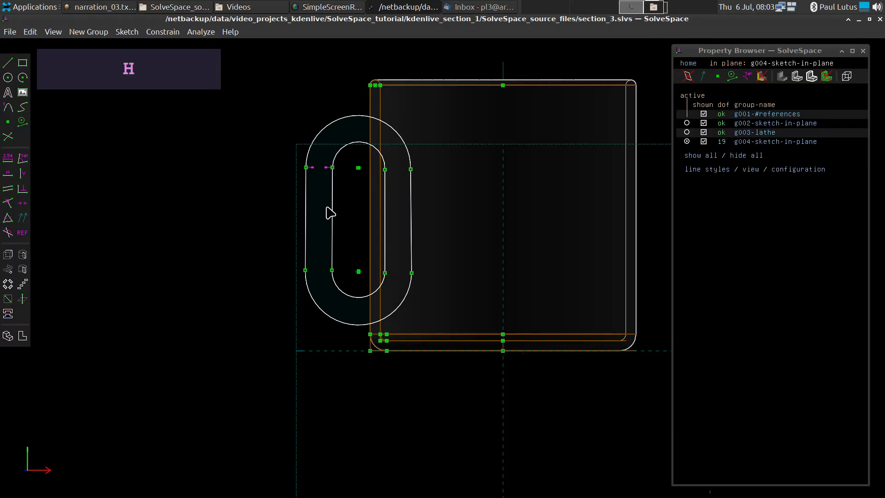
Apply vertical constraints to the two handle lines outside the cup wall.
{"action": "left_click", "coordinate": [305, 225]}
{"action": "key", "text": "v"}
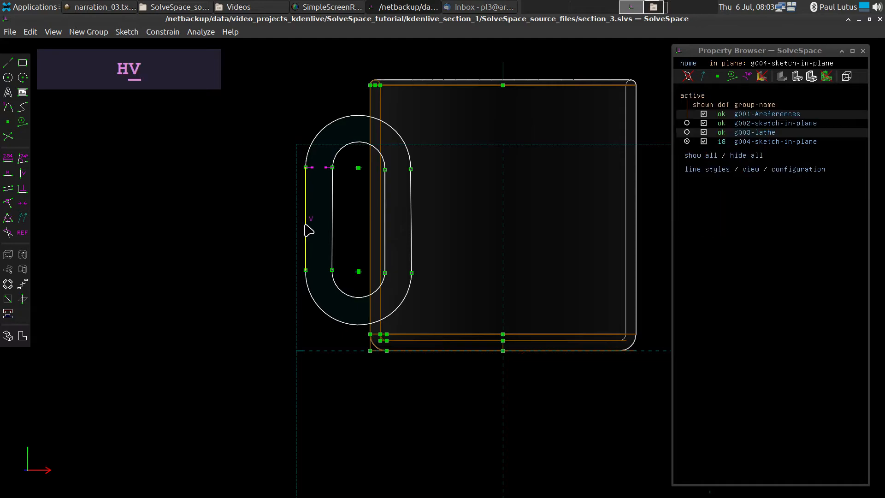
{"action": "left_click", "coordinate": [332, 229]}
{"action": "key", "text": "v"}
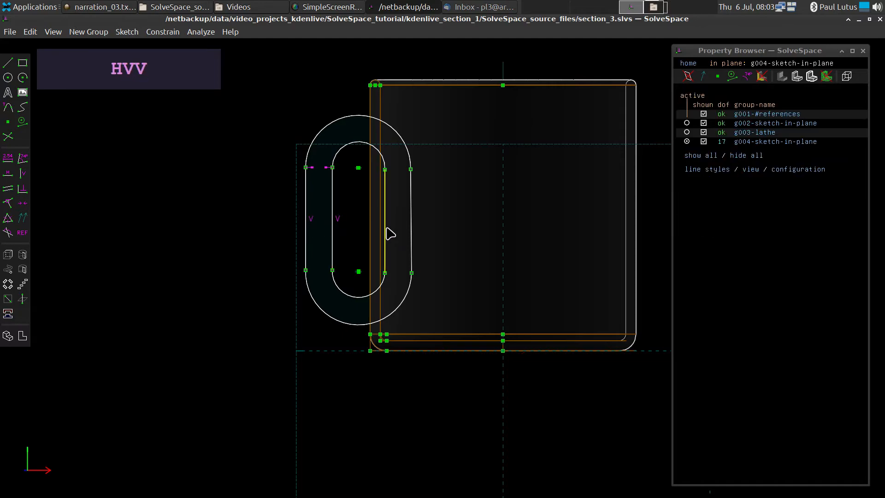
Apply vertical constraints to the two handle lines inside the cup wall and a horizontal constraint between their upper endpoints.
{"action": "left_click", "coordinate": [385, 232]}
{"action": "key", "text": "v"}
{"action": "left_click", "coordinate": [412, 232]}
{"action": "key", "text": "v"}
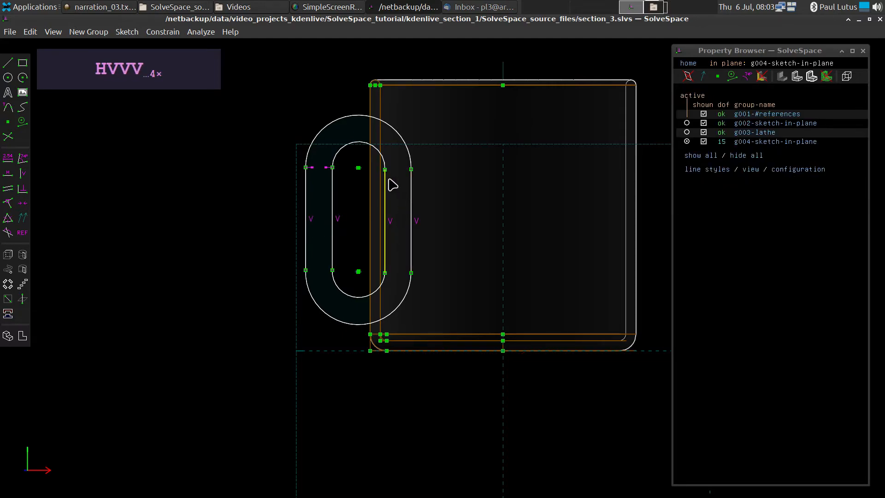
{"action": "left_click", "coordinate": [385, 169]}
{"action": "left_click", "coordinate": [411, 169]}
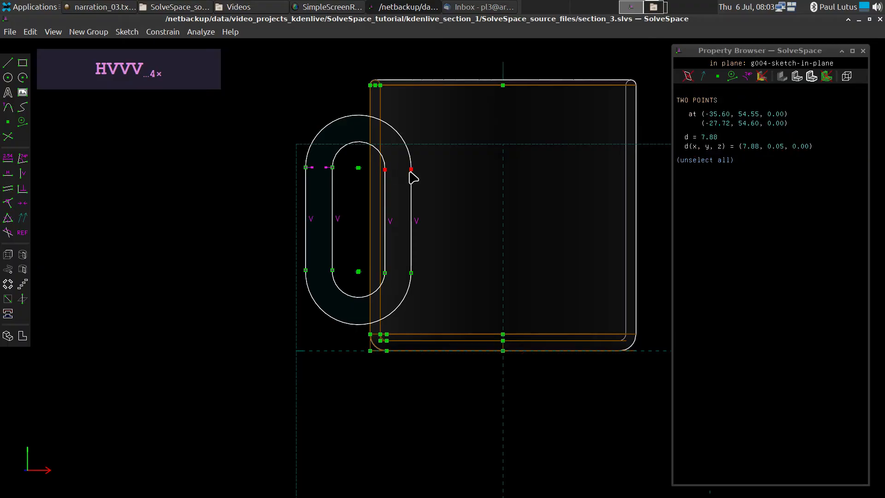
{"action": "key", "text": "h"}
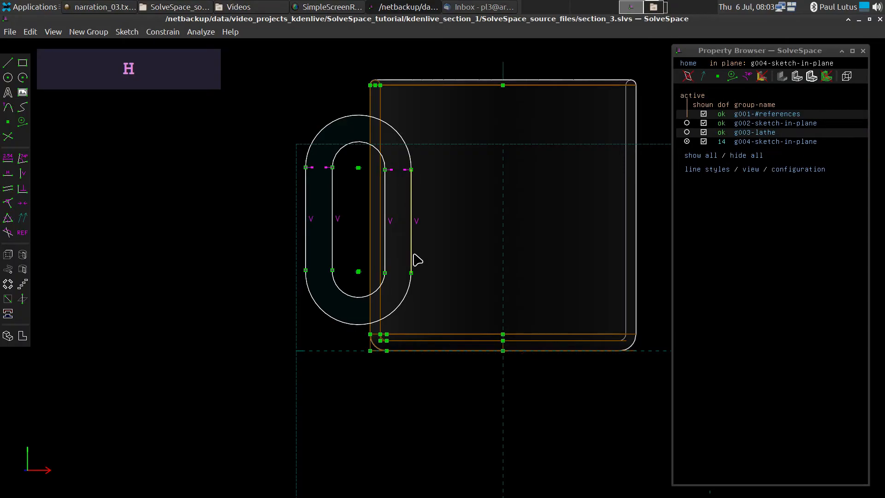
Dimension the gap between the lower endpoints of the two handle lines outside the cup wall as 6.
{"action": "left_click", "coordinate": [306, 205]}
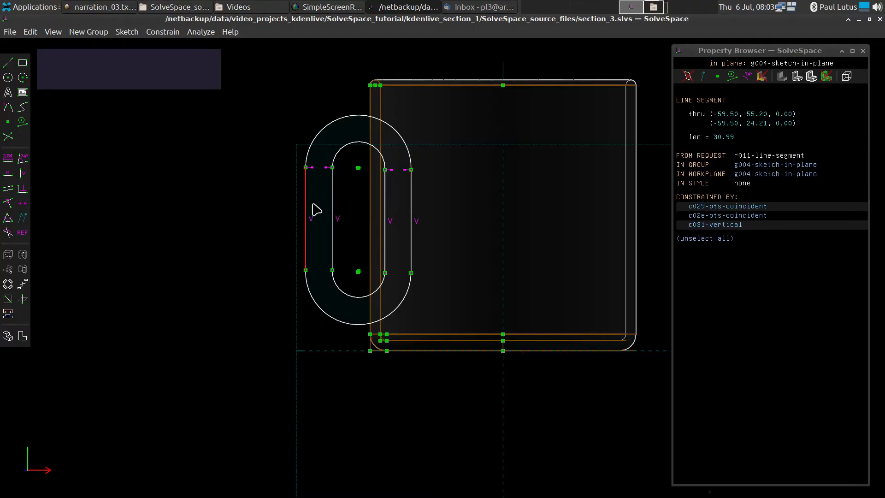
{"action": "left_click", "coordinate": [276, 287]}
{"action": "left_click", "coordinate": [305, 270]}
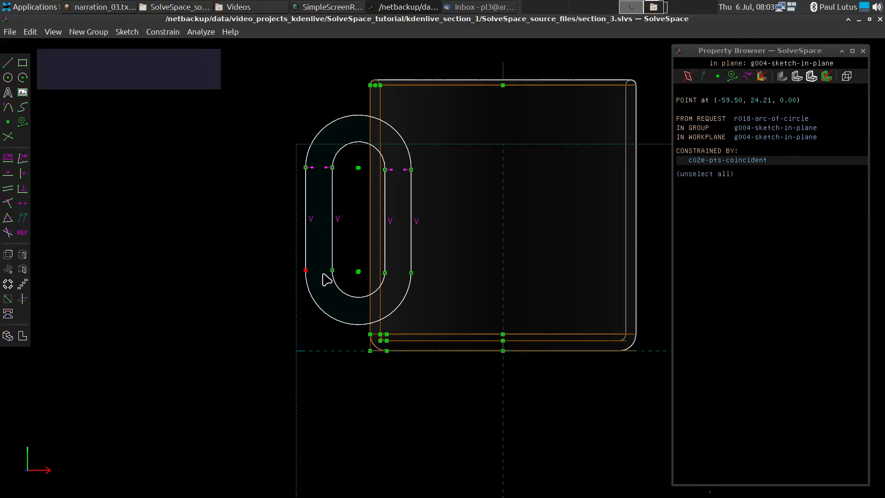
{"action": "left_click", "coordinate": [333, 270]}
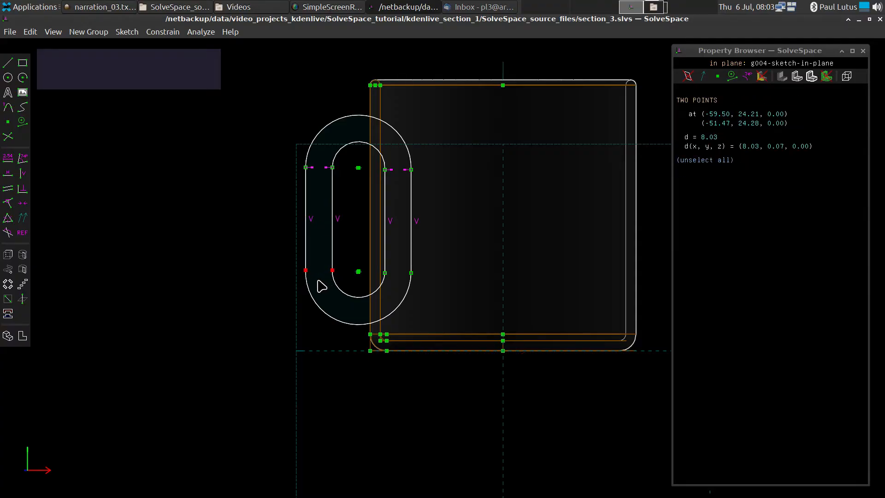
{"action": "key", "text": "d"}
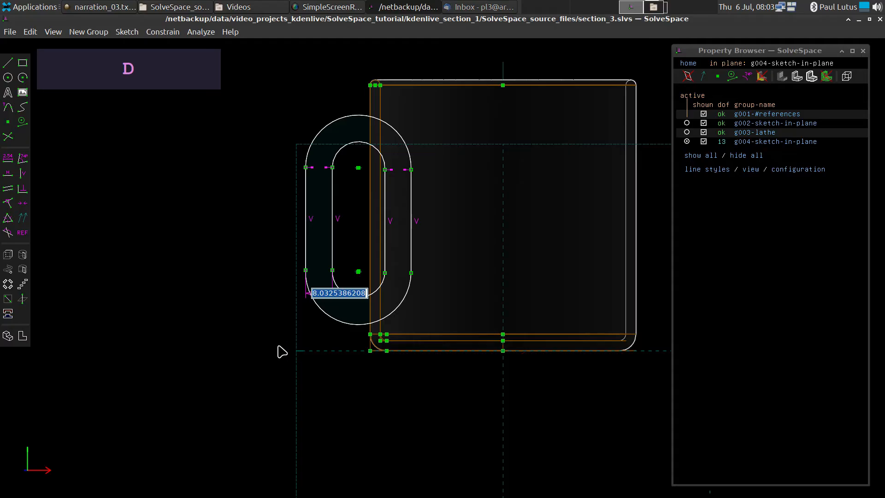
{"action": "type", "text": "6"}
{"action": "key", "text": "Return"}
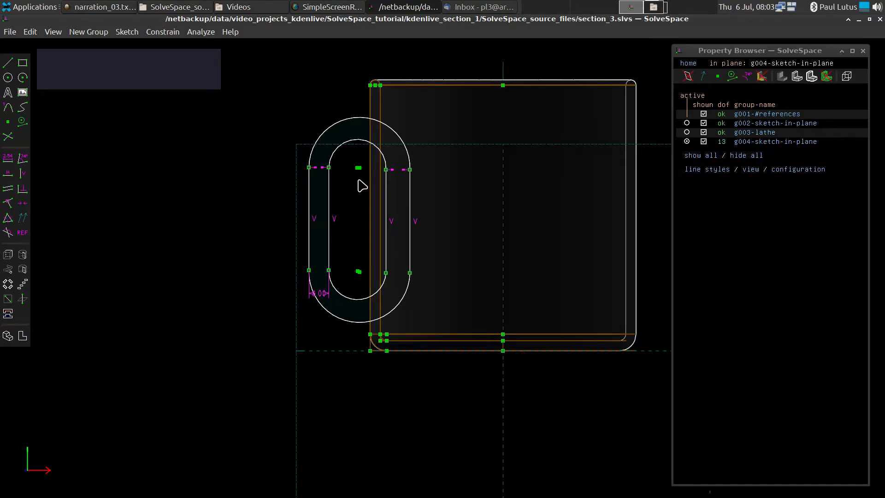
Make the centre points of the inner and outer upper handle arcs coincident.
{"action": "scroll", "coordinate": [362, 186], "scroll_direction": "up", "scroll_amount": 3}
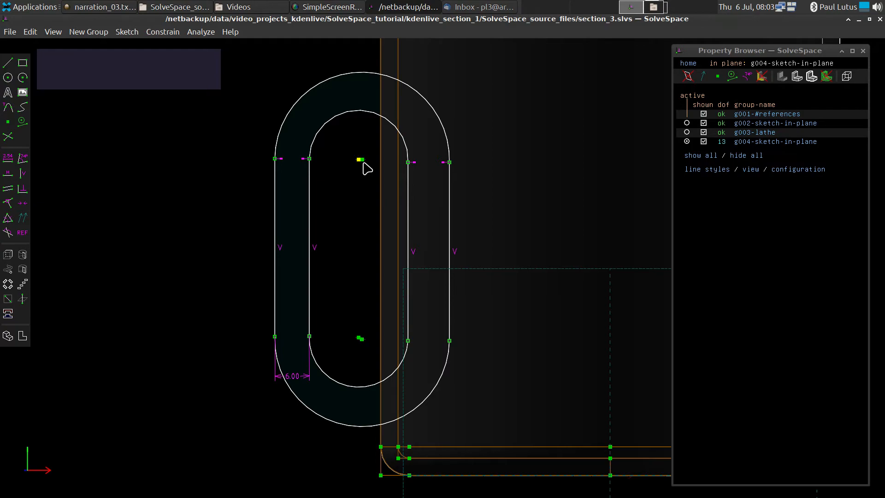
{"action": "left_click", "coordinate": [361, 160]}
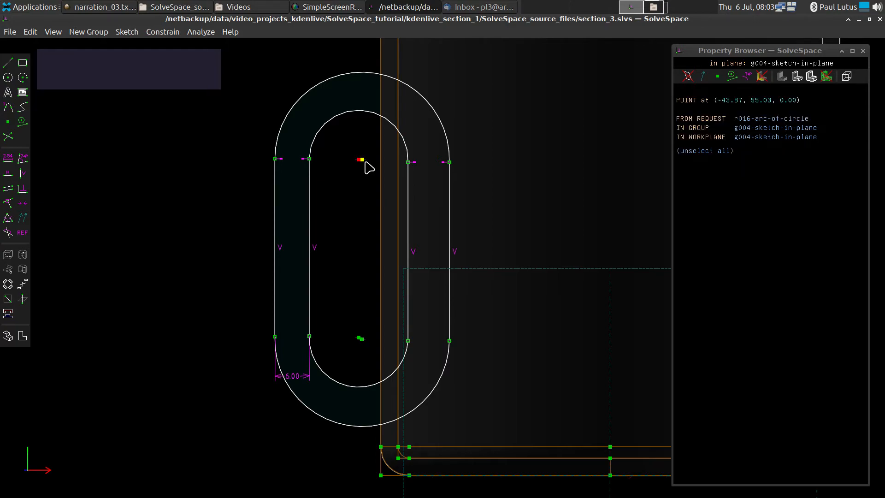
{"action": "left_click", "coordinate": [363, 161]}
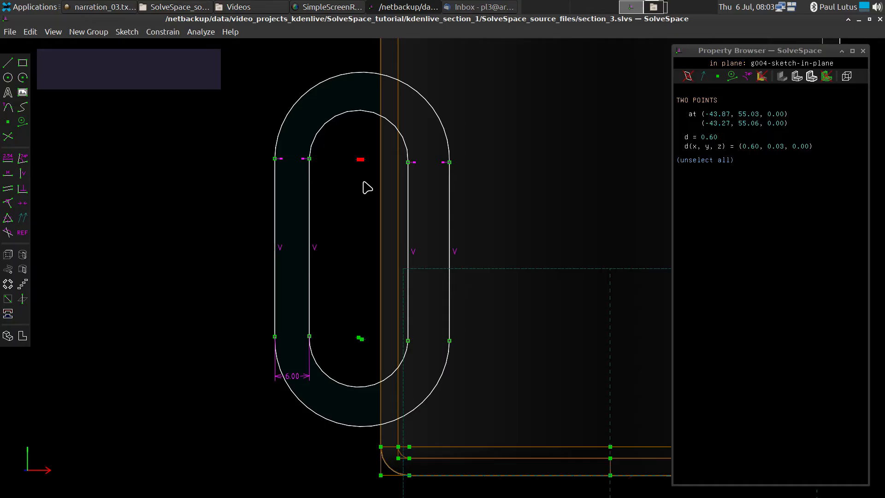
{"action": "key", "text": "o"}
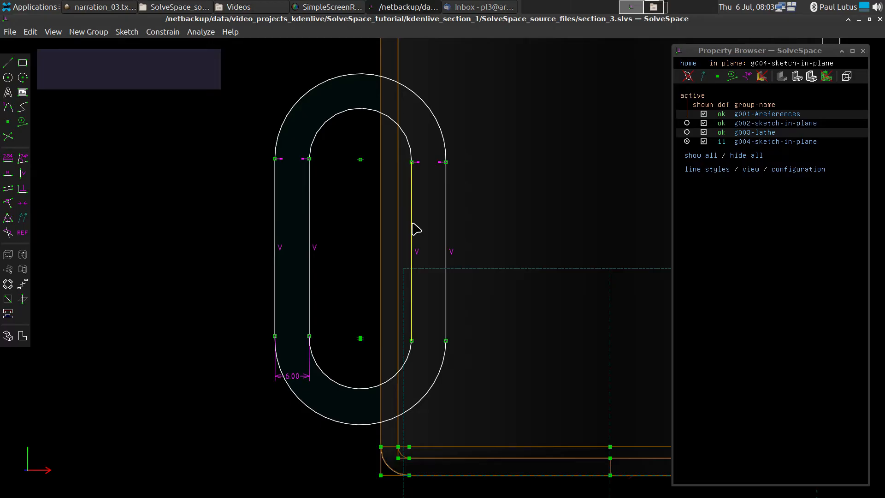
{"action": "key", "text": "super+r"}
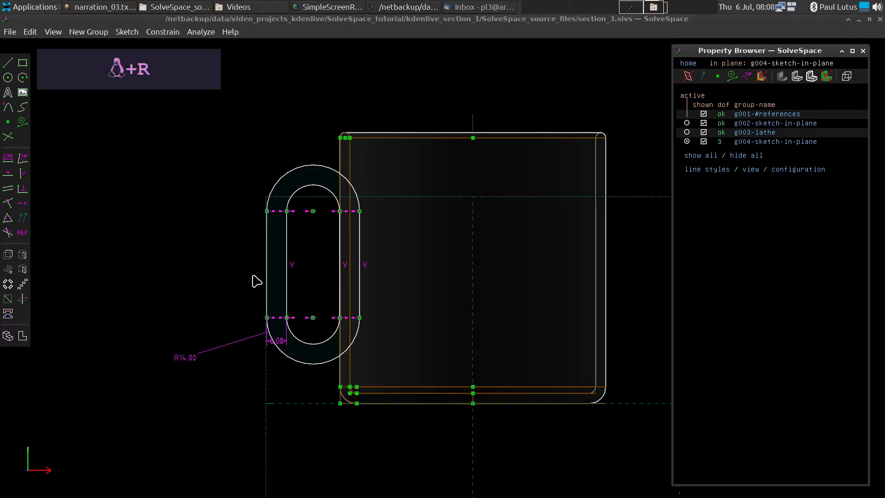
Dimension the length of the handle's outermost vertical line as 32.
{"action": "left_click", "coordinate": [266, 275]}
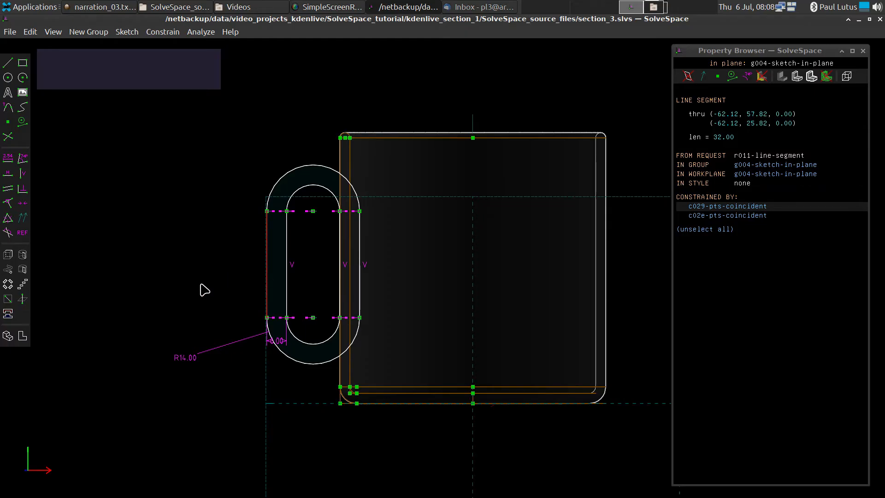
{"action": "key", "text": "d"}
{"action": "key", "text": "Return"}
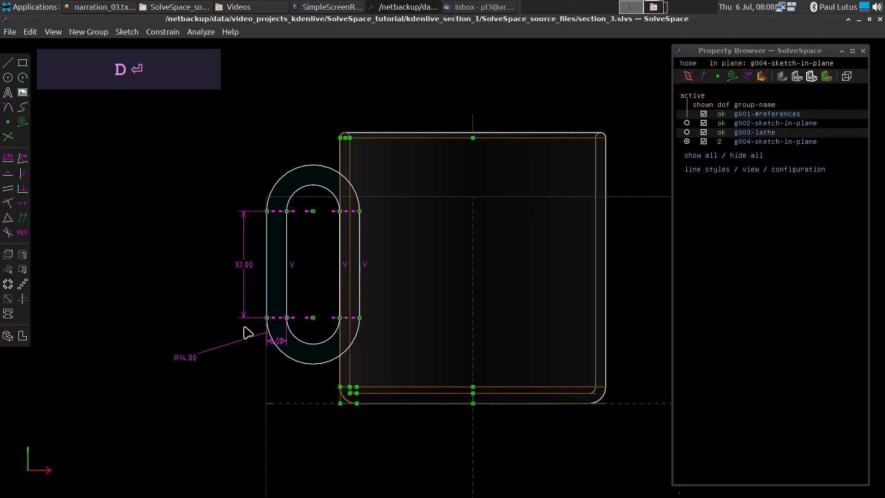
Shift the handle profile slightly upward and dimension its lower arc centre 27 above the cup's base plane.
{"action": "left_click", "coordinate": [313, 319]}
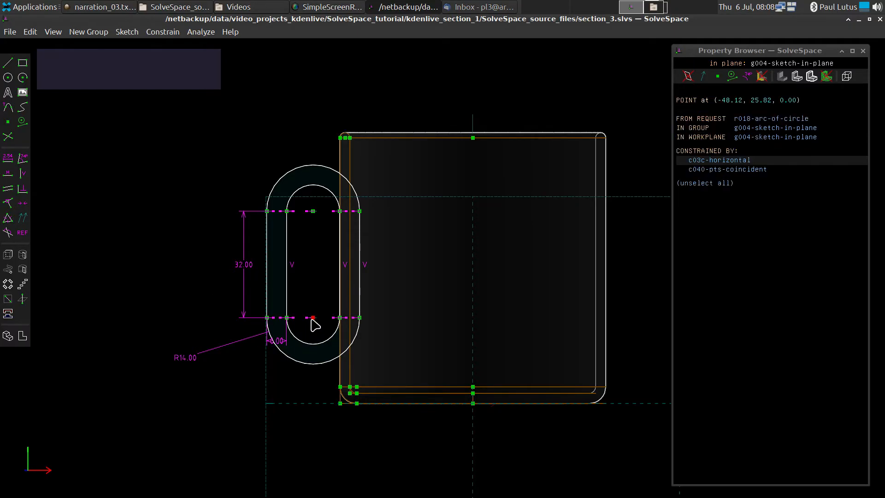
{"action": "left_click_drag", "start_coordinate": [312, 318], "coordinate": [310, 313]}
{"action": "left_click_drag", "start_coordinate": [310, 314], "coordinate": [311, 317]}
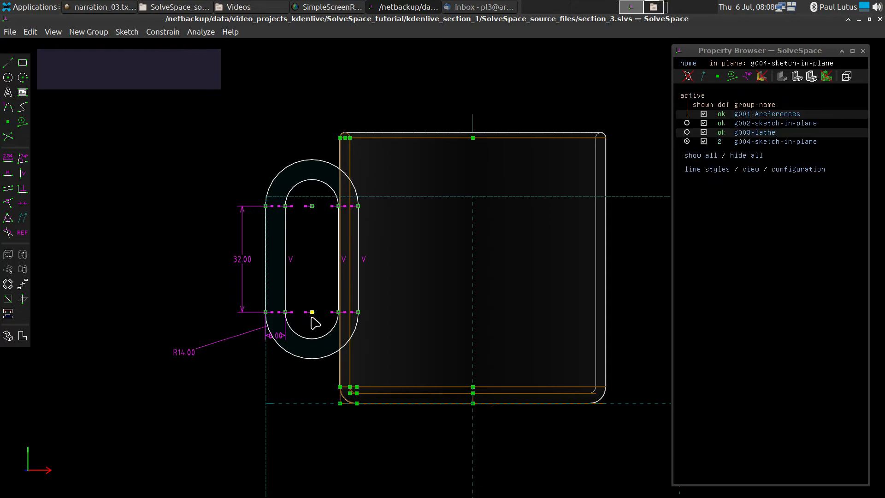
{"action": "left_click", "coordinate": [311, 312]}
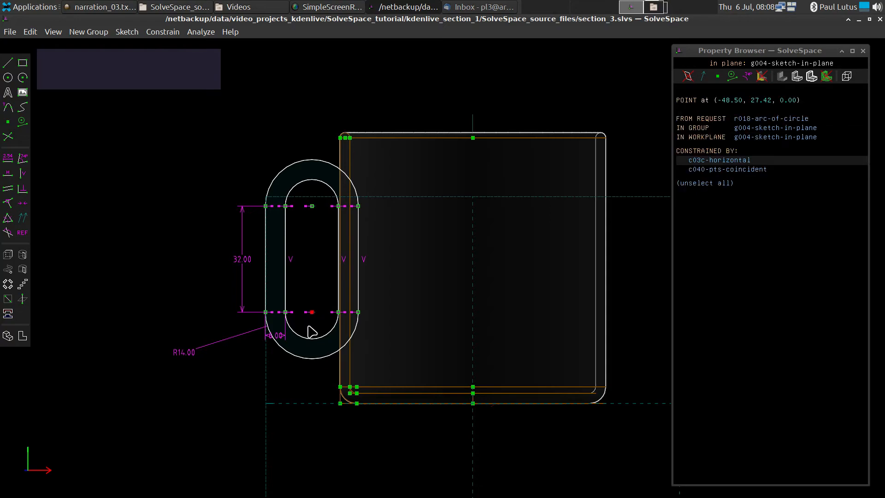
{"action": "left_click", "coordinate": [305, 413]}
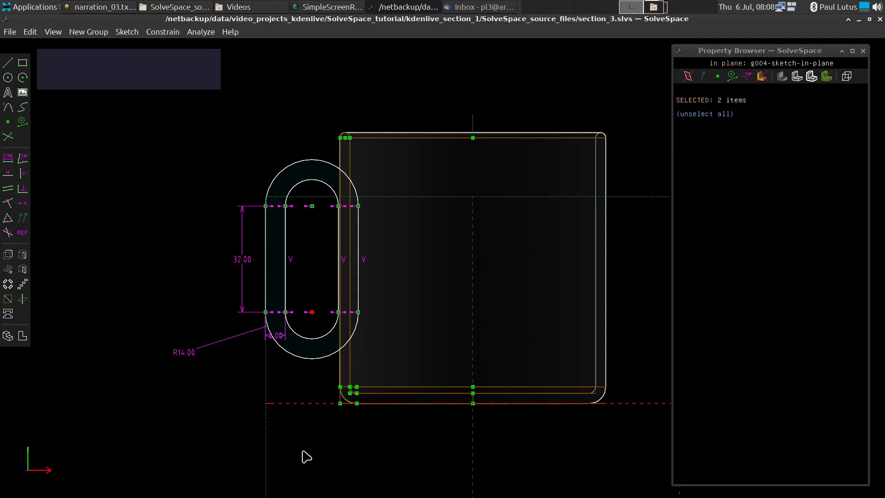
{"action": "key", "text": "d"}
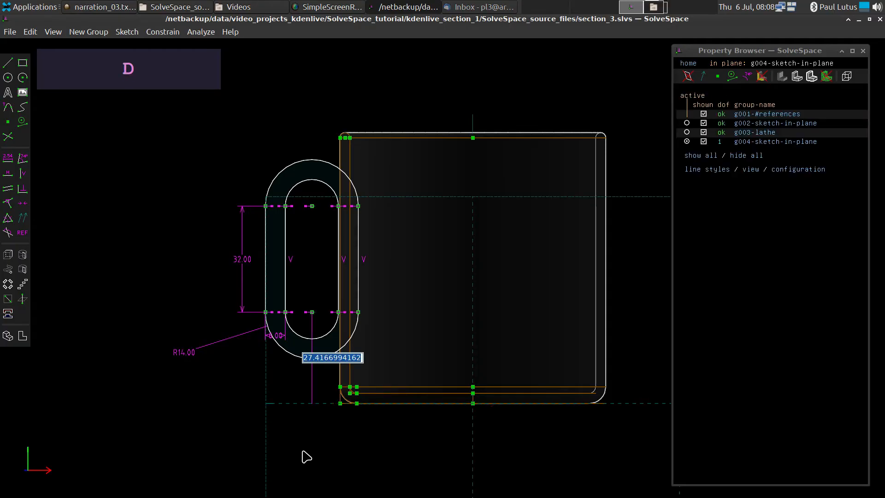
{"action": "type", "text": "27"}
{"action": "key", "text": "Return"}
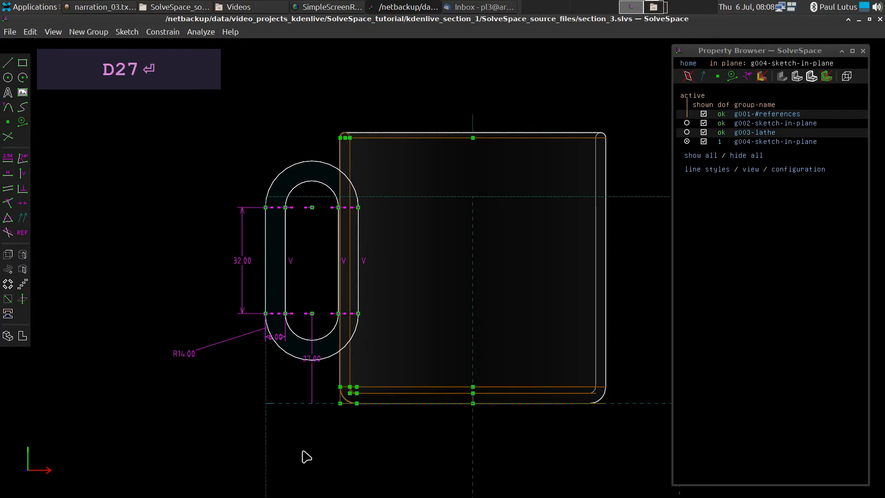
Dimension the distance from the lower arc centre to the cup's vertical centre plane as 48.
{"action": "left_click", "coordinate": [312, 314]}
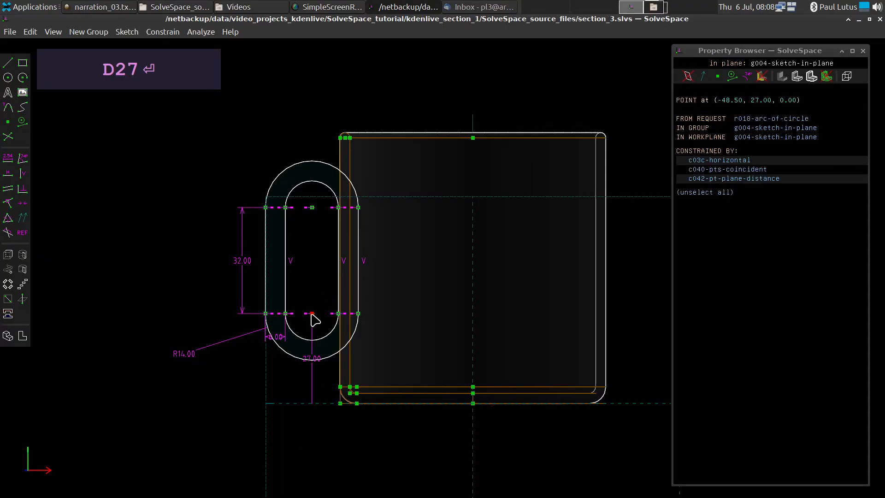
{"action": "left_click", "coordinate": [473, 326]}
{"action": "key", "text": "d"}
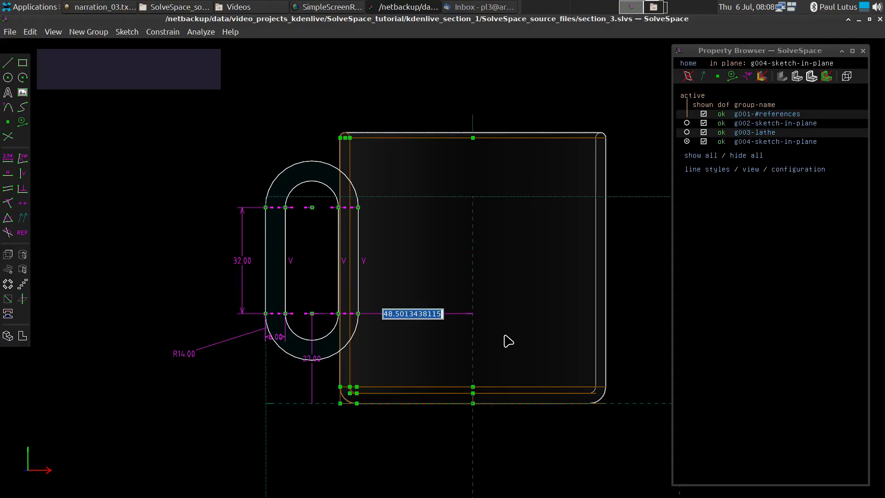
{"action": "type", "text": "48"}
{"action": "key", "text": "Return"}
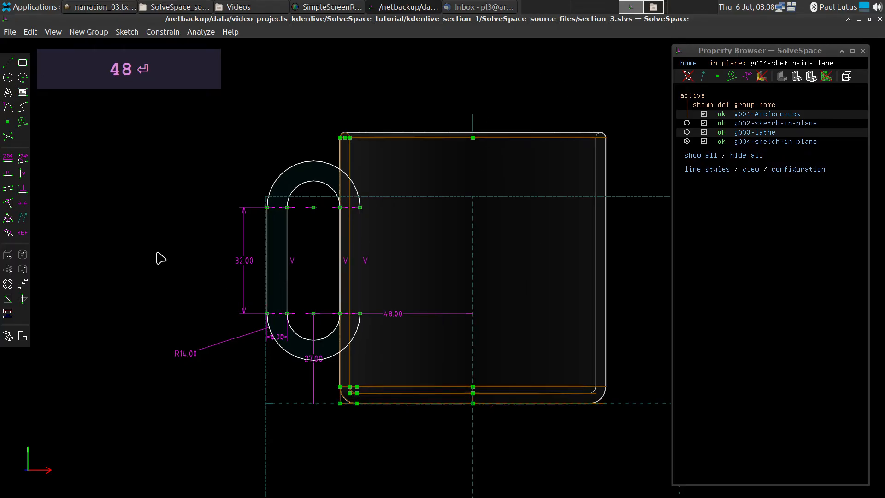
Extrude the handle profile as a two-sided group.
{"action": "mouse_move", "coordinate": [158, 256]}
{"action": "middle_mouse_down"}
{"action": "mouse_move", "coordinate": [225, 308]}
{"action": "mouse_move", "coordinate": [142, 233]}
{"action": "mouse_move", "coordinate": [116, 247]}
{"action": "mouse_move", "coordinate": [125, 288]}
{"action": "mouse_move", "coordinate": [111, 303]}
{"action": "mouse_move", "coordinate": [102, 292]}
{"action": "middle_mouse_up"}
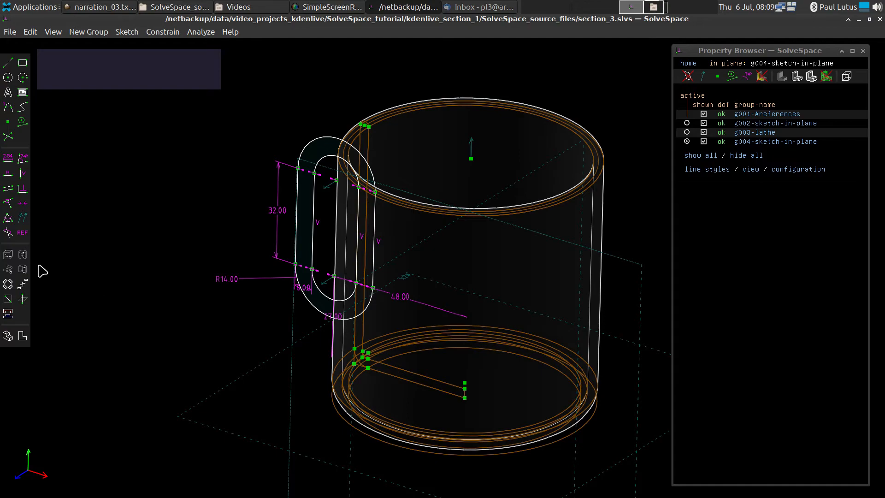
{"action": "left_click", "coordinate": [9, 256]}
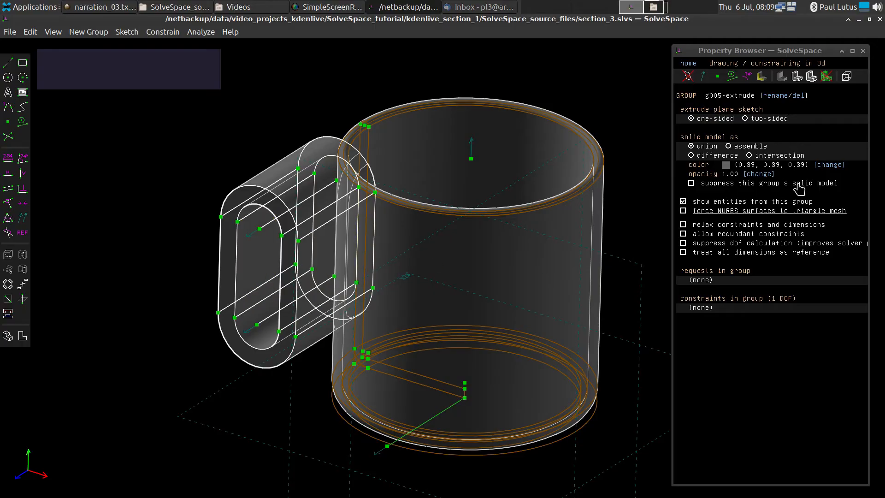
{"action": "left_click", "coordinate": [746, 120]}
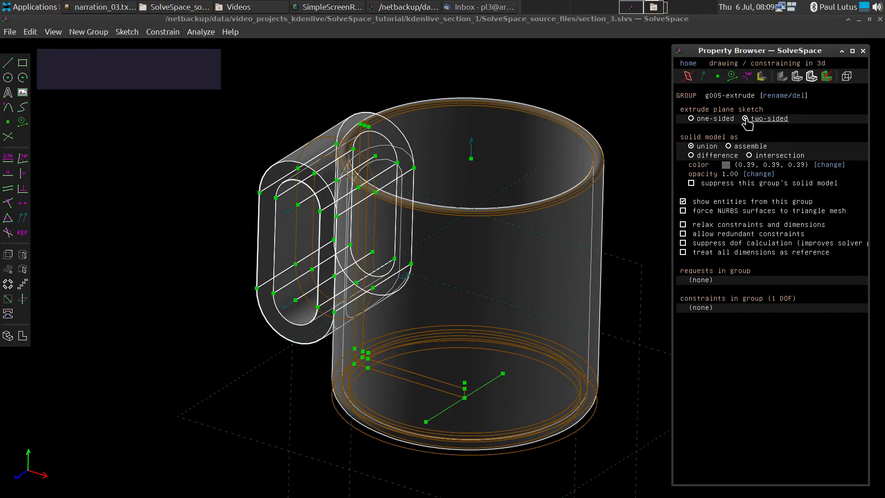
Narrow the handle extrusion and dimension its depth as 8 along the edge at the lower arc centre.
{"action": "scroll", "coordinate": [234, 242], "scroll_direction": "up", "scroll_amount": 2}
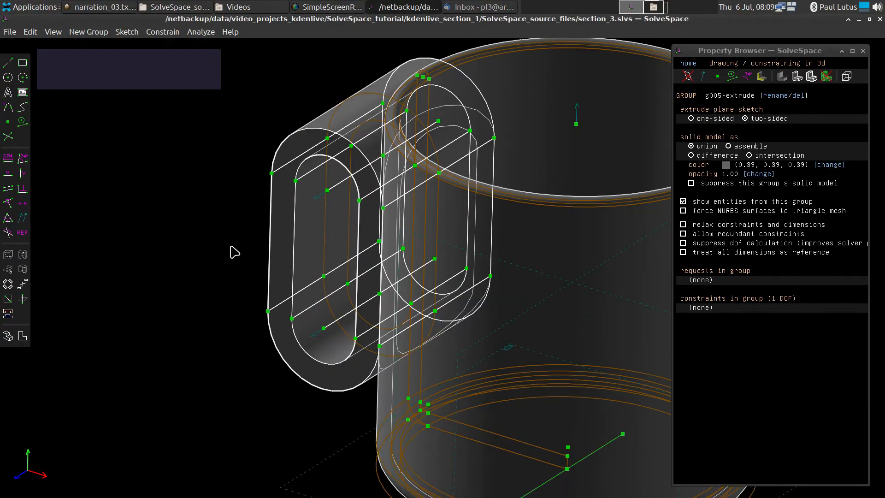
{"action": "left_click", "coordinate": [323, 328]}
{"action": "left_click_drag", "start_coordinate": [344, 324], "coordinate": [417, 283]}
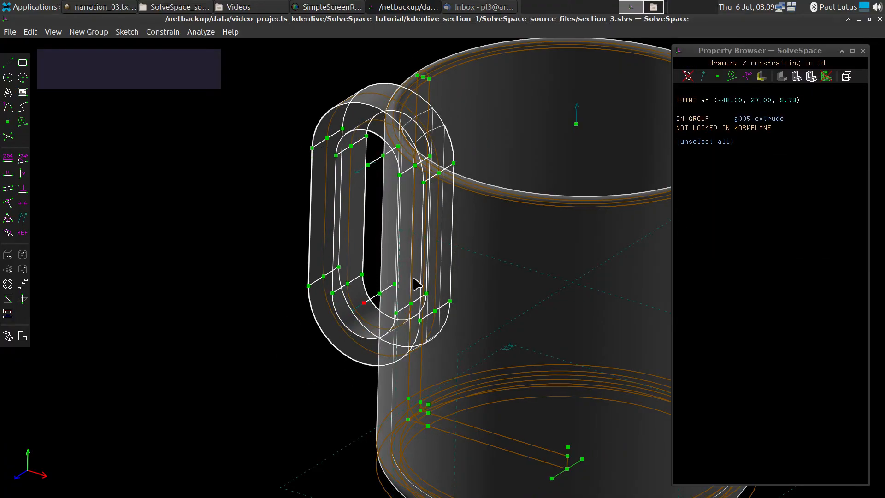
{"action": "left_click", "coordinate": [386, 289]}
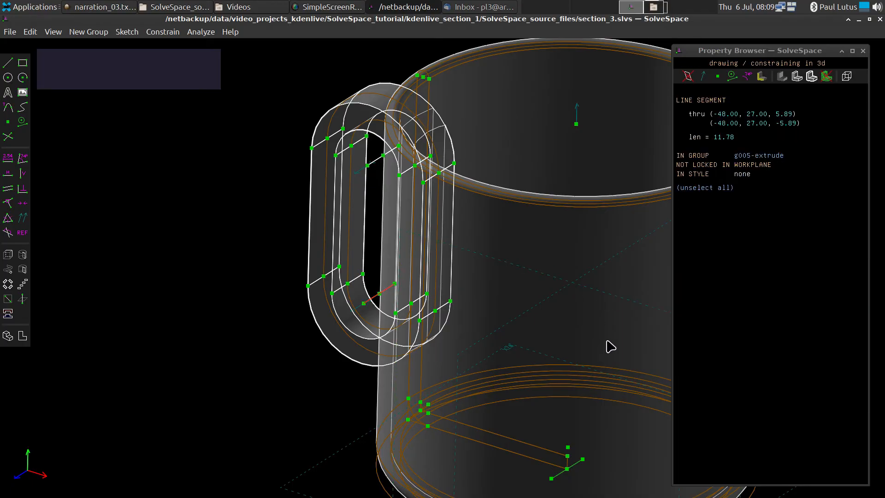
{"action": "key", "text": "d"}
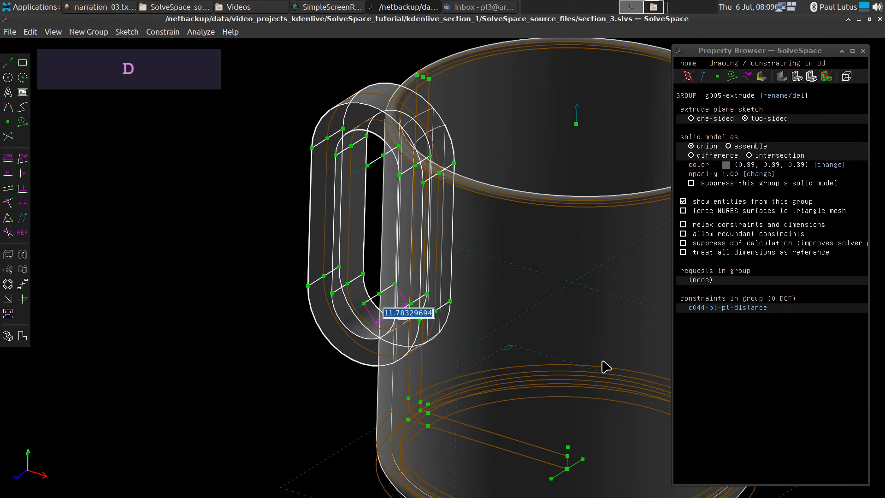
{"action": "type", "text": "8"}
{"action": "key", "text": "Return"}
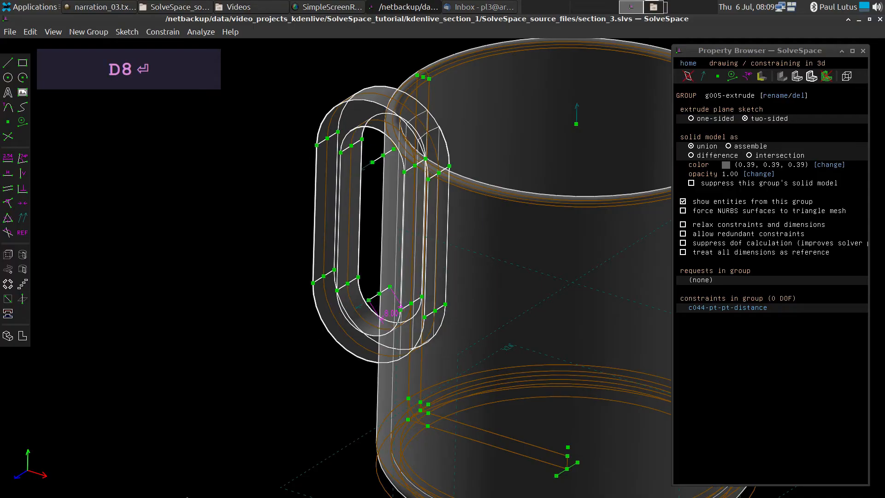
Examine how the extruded handle meets the cup from different angles and realign the view to the workplane.
{"action": "middle_click_drag", "start_coordinate": [132, 326], "coordinate": [204, 367]}
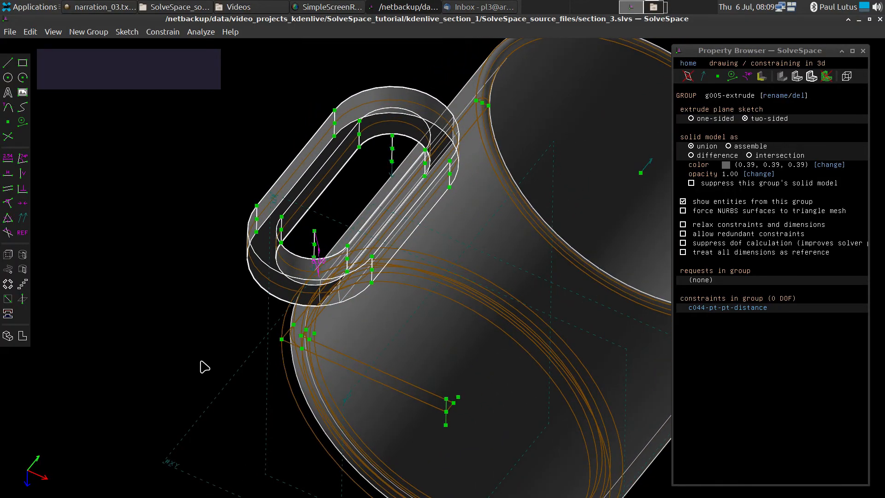
{"action": "scroll", "coordinate": [201, 364], "scroll_direction": "down", "scroll_amount": 3}
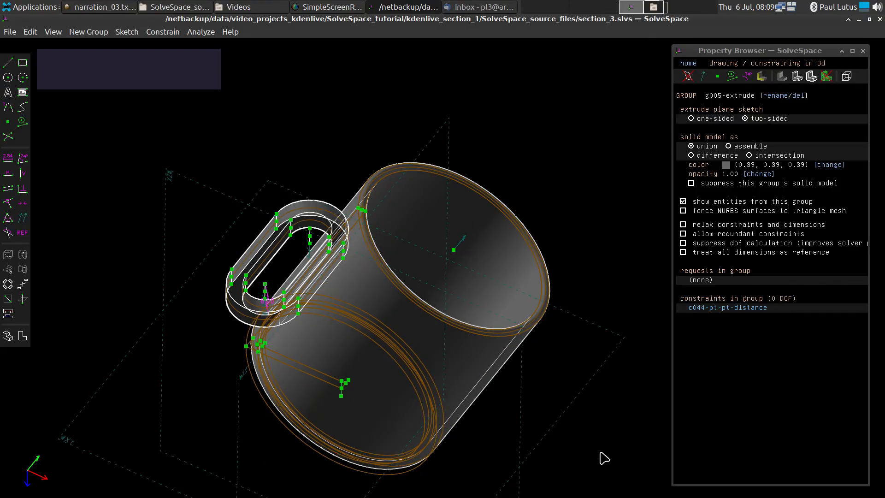
{"action": "key", "text": "w"}
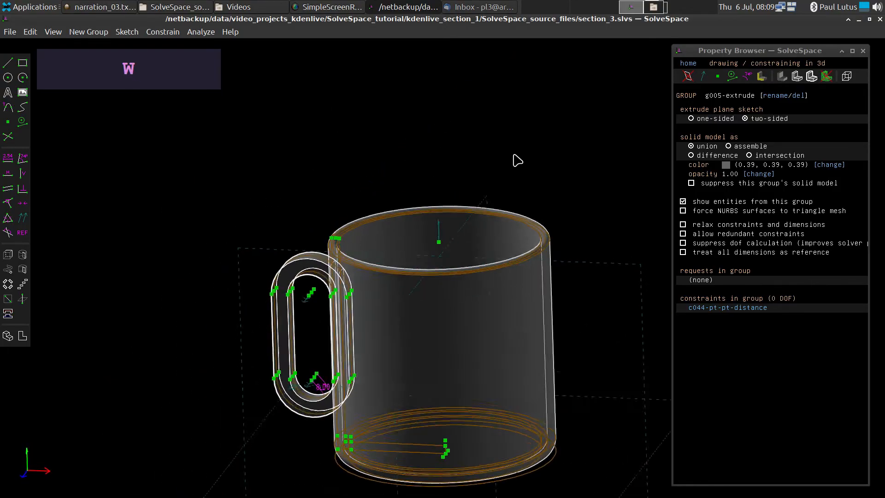
Hide the solid model's outlines and edges and all groups, and examine the joined cup and handle as a plain shaded solid.
{"action": "scroll", "coordinate": [290, 177], "scroll_direction": "up", "scroll_amount": 3}
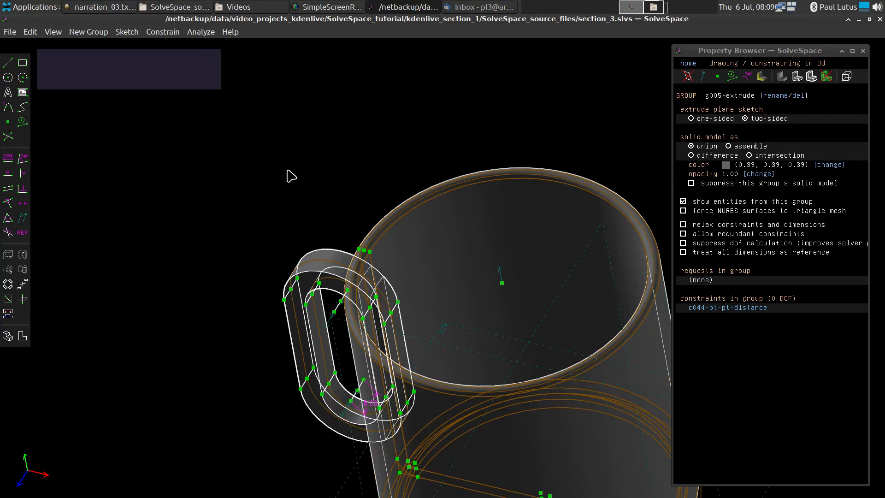
{"action": "left_click", "coordinate": [809, 76]}
{"action": "left_click", "coordinate": [797, 76]}
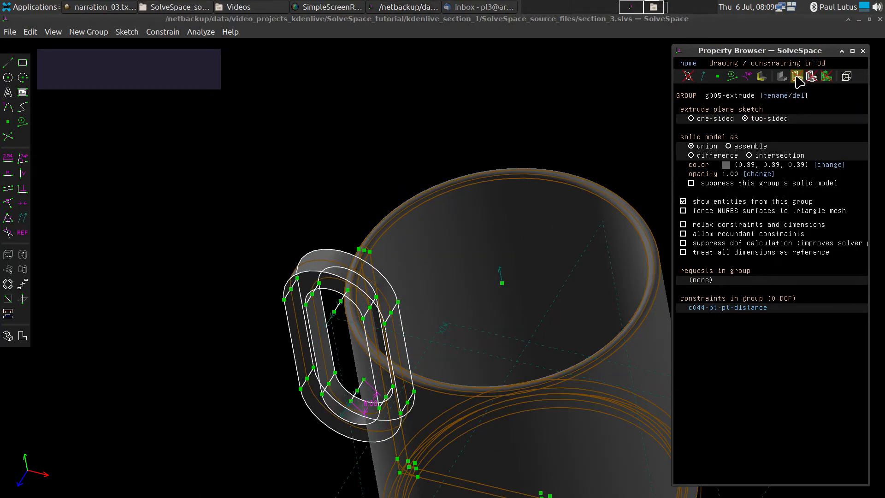
{"action": "left_click", "coordinate": [688, 63]}
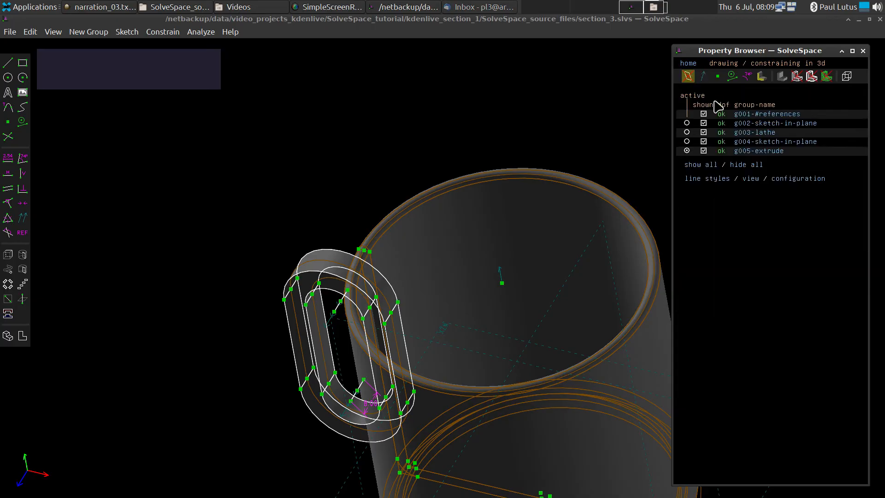
{"action": "left_click", "coordinate": [745, 165]}
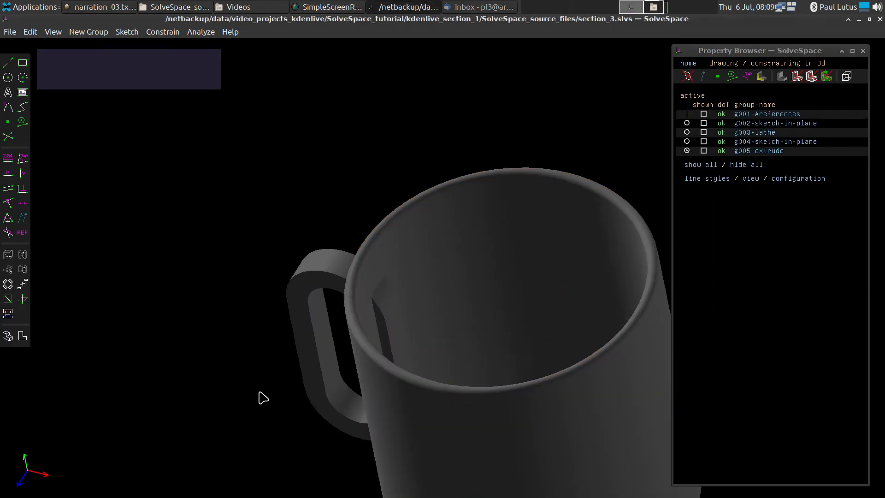
{"action": "middle_click_drag", "start_coordinate": [263, 397], "coordinate": [372, 372]}
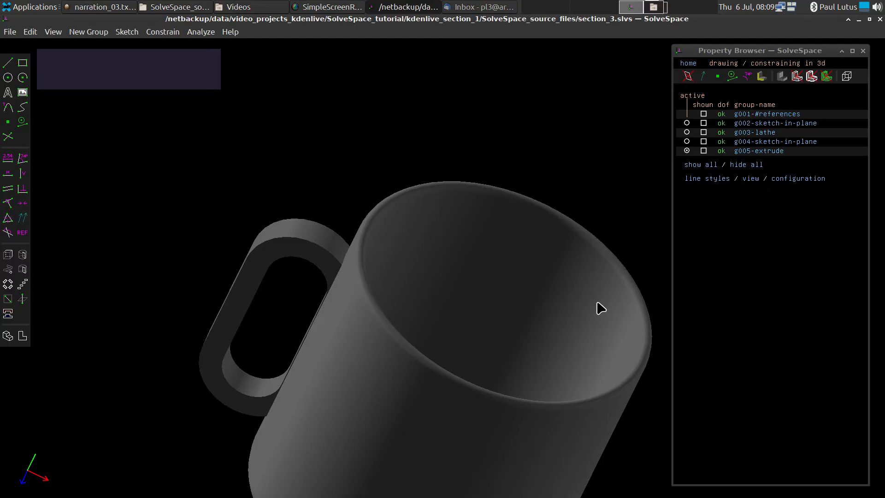
Show all groups and the solid model's edges again.
{"action": "left_click", "coordinate": [709, 165]}
{"action": "left_click", "coordinate": [797, 76]}
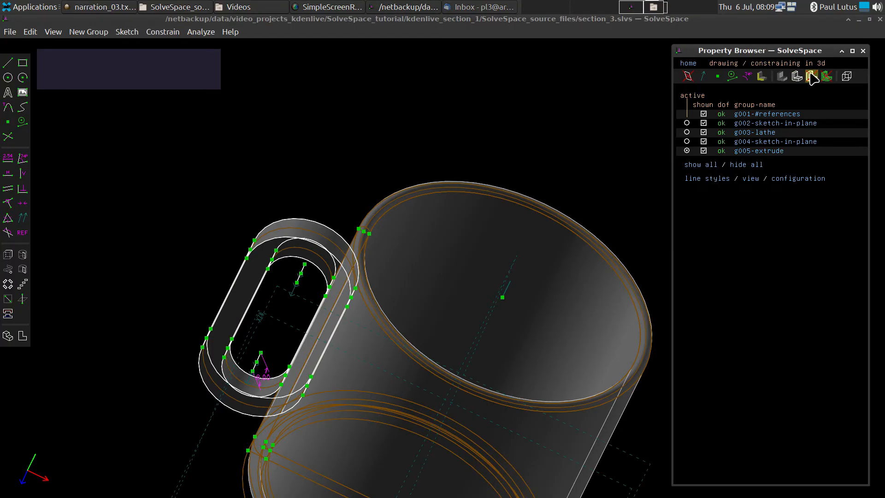
Toggle the display of hidden lines and examine where the handle overlaps the mug wall from different angles.
{"action": "left_click", "coordinate": [811, 78]}
{"action": "left_click", "coordinate": [849, 79]}
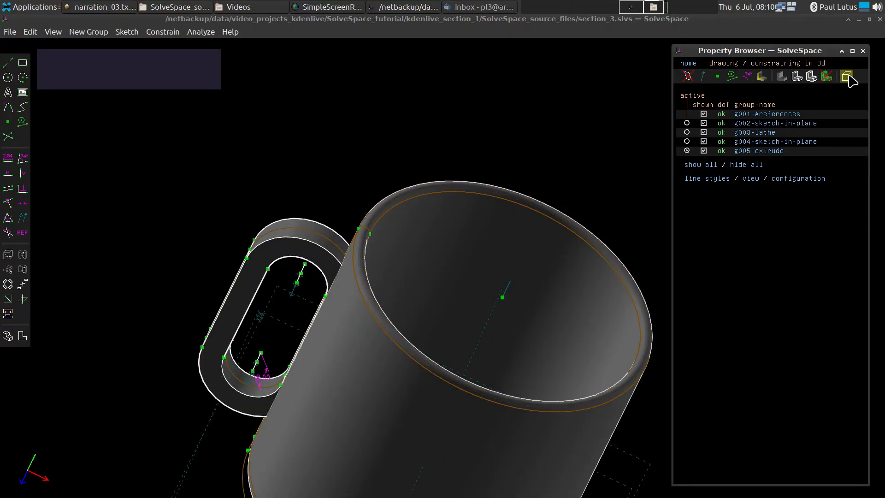
{"action": "left_click", "coordinate": [848, 78]}
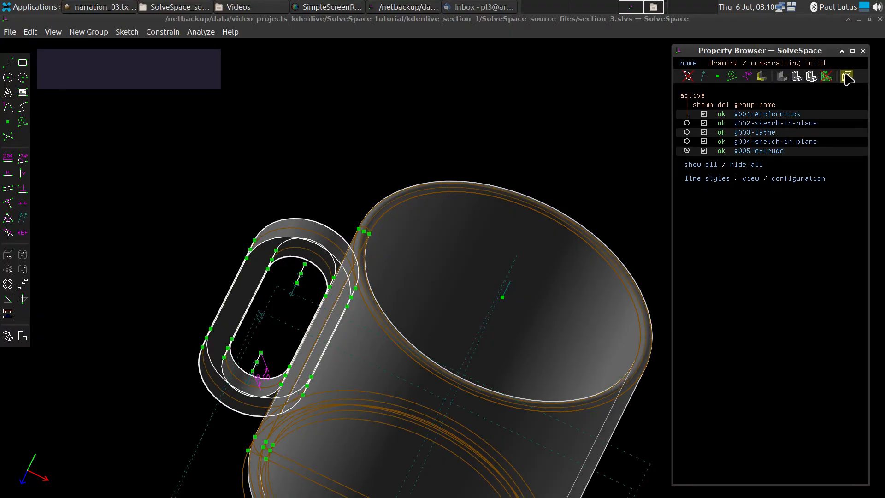
{"action": "scroll", "coordinate": [514, 281], "scroll_direction": "down", "scroll_amount": 3}
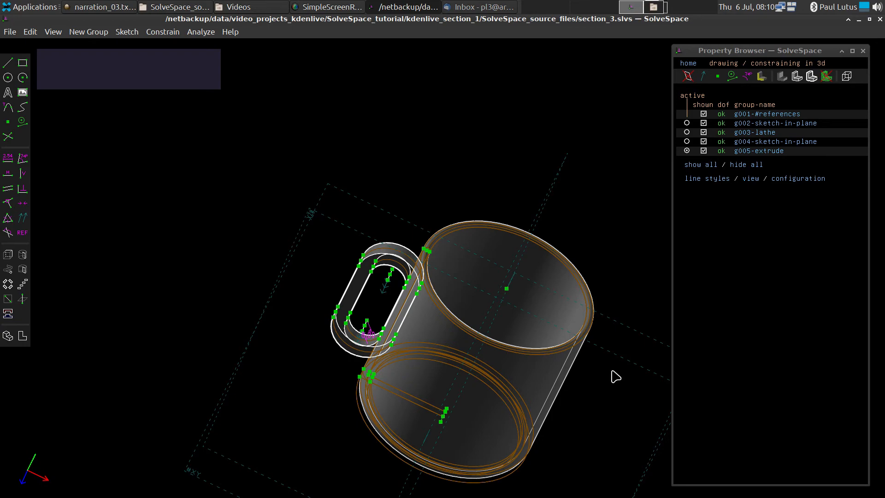
{"action": "middle_click_drag", "start_coordinate": [616, 375], "coordinate": [412, 496]}
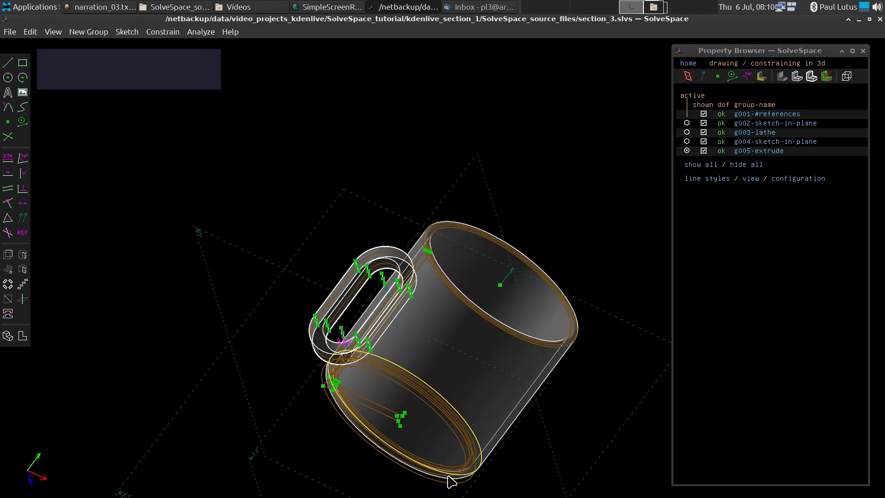
In the handle sketch g004, set the horizontal distance between the handle's arc centre and the mug's vertical axis to 47.5.
{"action": "key", "text": "w"}
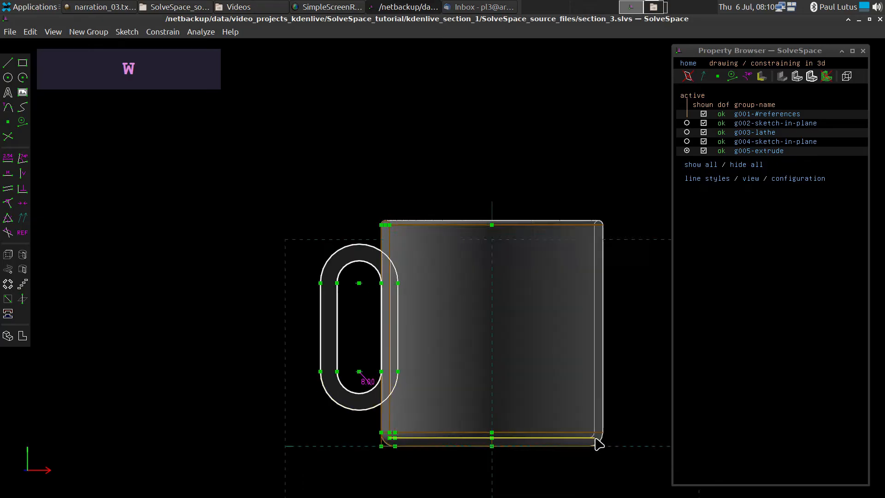
{"action": "scroll", "coordinate": [595, 438], "scroll_direction": "up", "scroll_amount": 2}
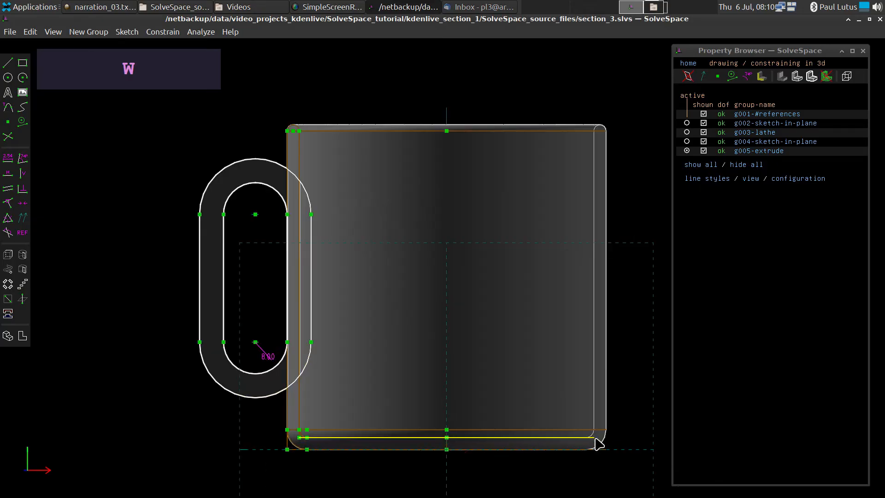
{"action": "left_click", "coordinate": [686, 143]}
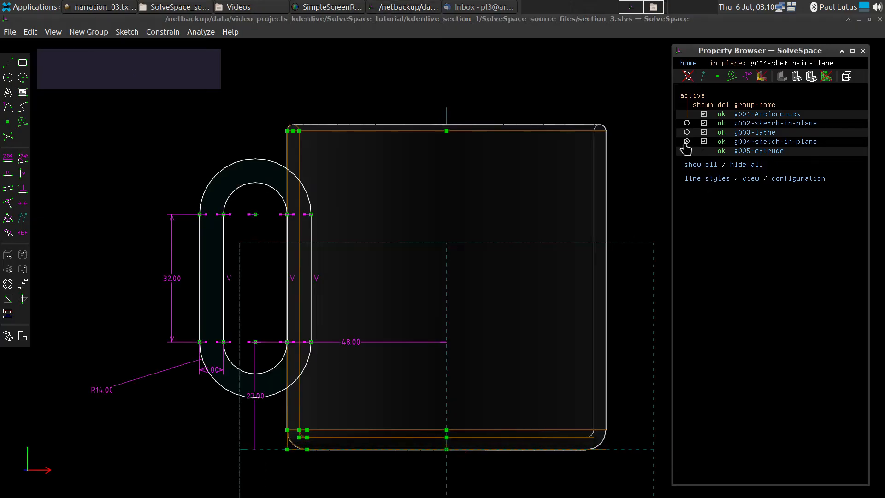
{"action": "double_click", "coordinate": [351, 344]}
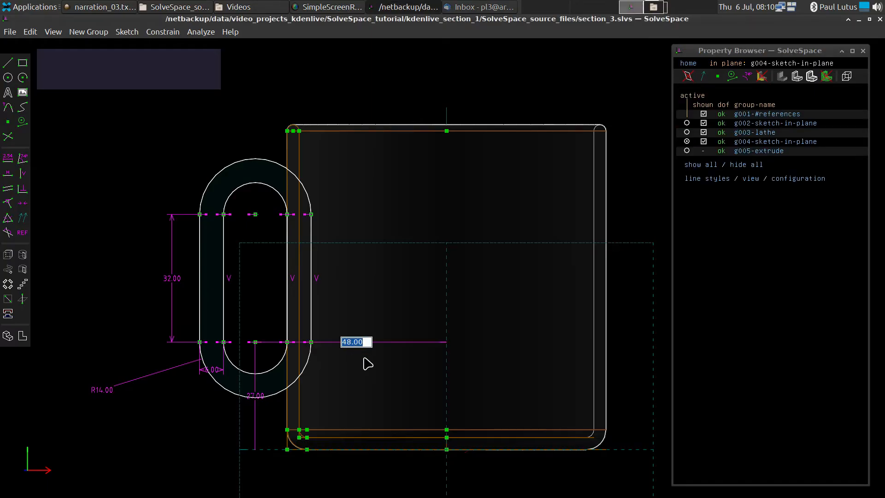
{"action": "type", "text": "47.5"}
{"action": "key", "text": "Return"}
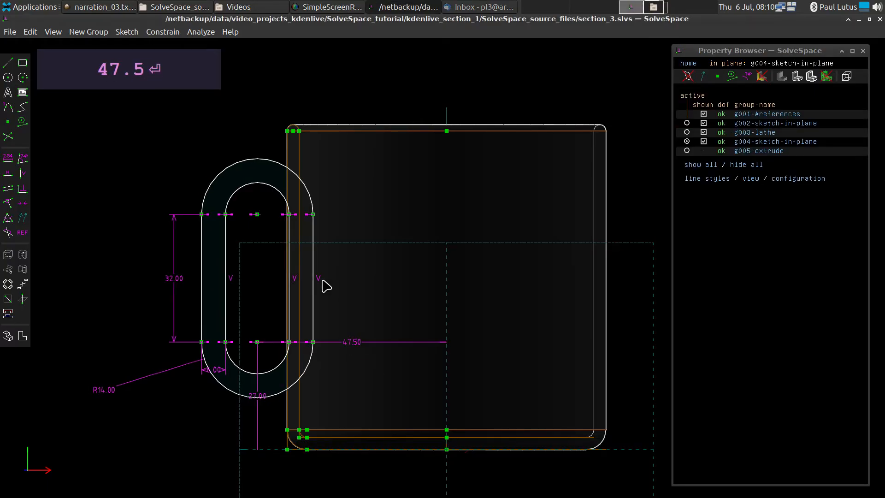
Reactivate the handle's extrude group g005 and examine how the handle meets the mug wall inside and outside.
{"action": "scroll", "coordinate": [272, 237], "scroll_direction": "up", "scroll_amount": 2}
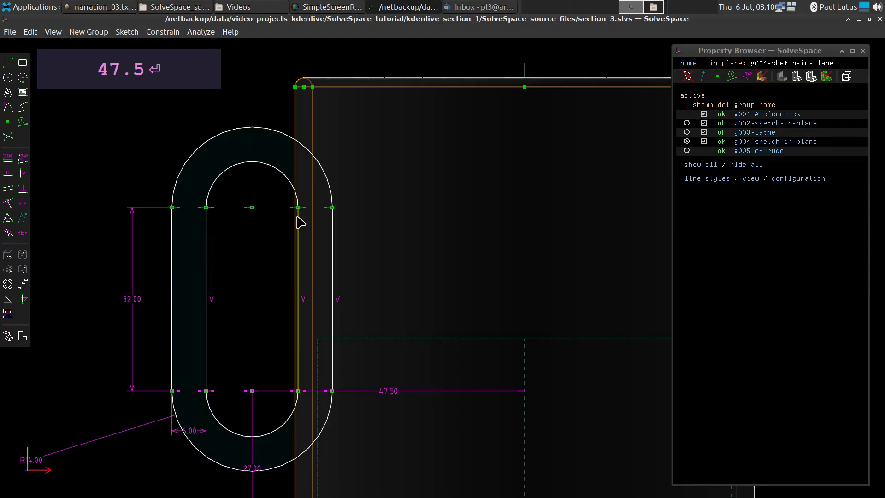
{"action": "middle_click_drag", "start_coordinate": [363, 222], "coordinate": [390, 265]}
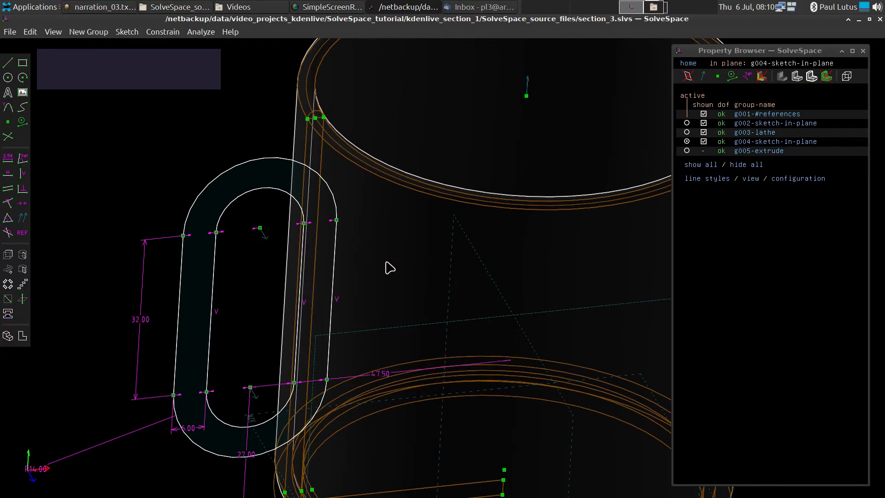
{"action": "left_click", "coordinate": [687, 151]}
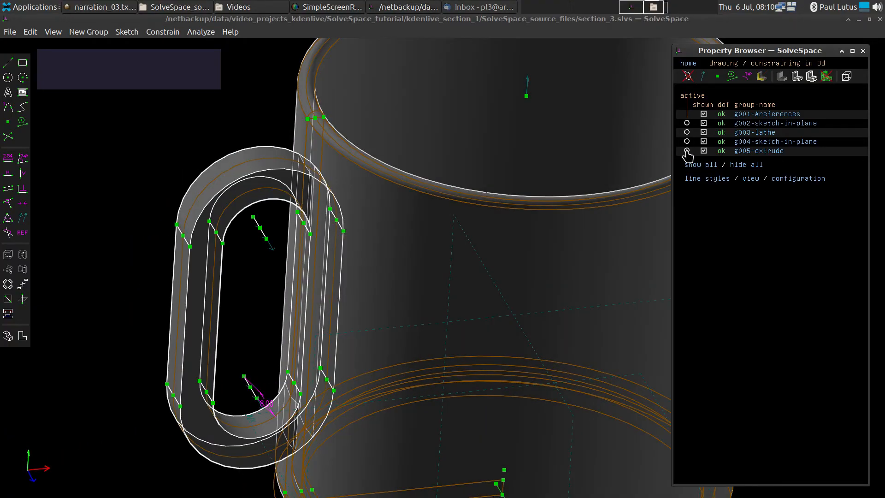
{"action": "middle_click_drag", "start_coordinate": [376, 317], "coordinate": [326, 386]}
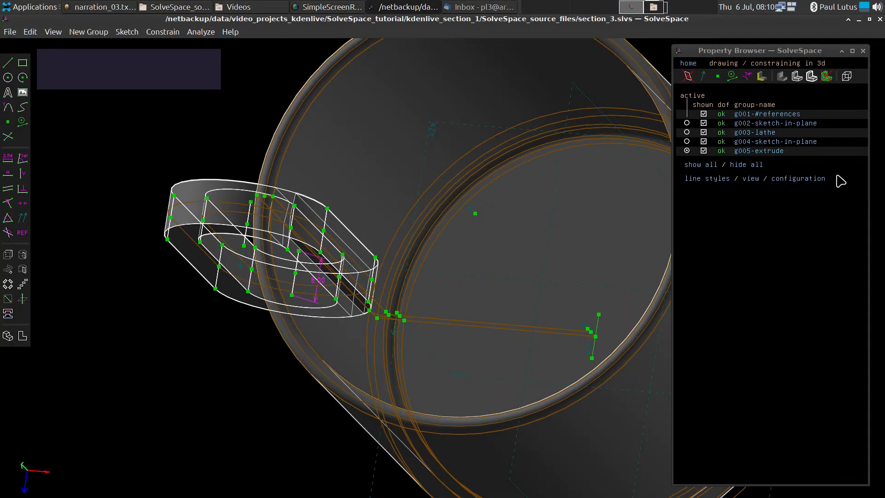
{"action": "middle_click_drag", "start_coordinate": [488, 290], "coordinate": [522, 221]}
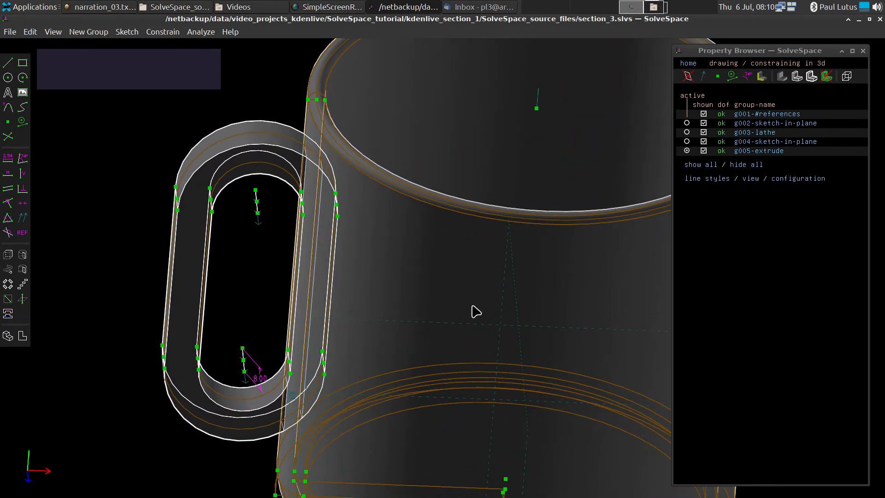
{"action": "scroll", "coordinate": [465, 307], "scroll_direction": "down", "scroll_amount": 5}
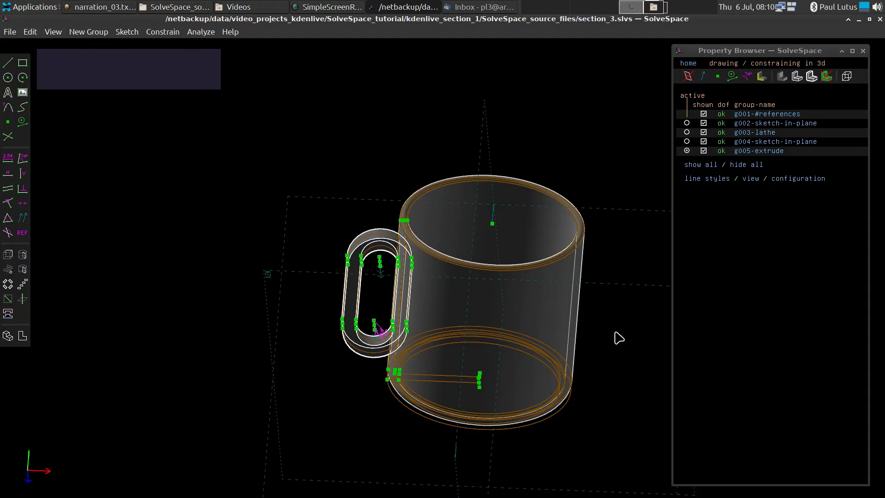
Create a new sketch in a workplane through the origin point at the mug's base, parallel to the front view.
{"action": "key", "text": "w"}
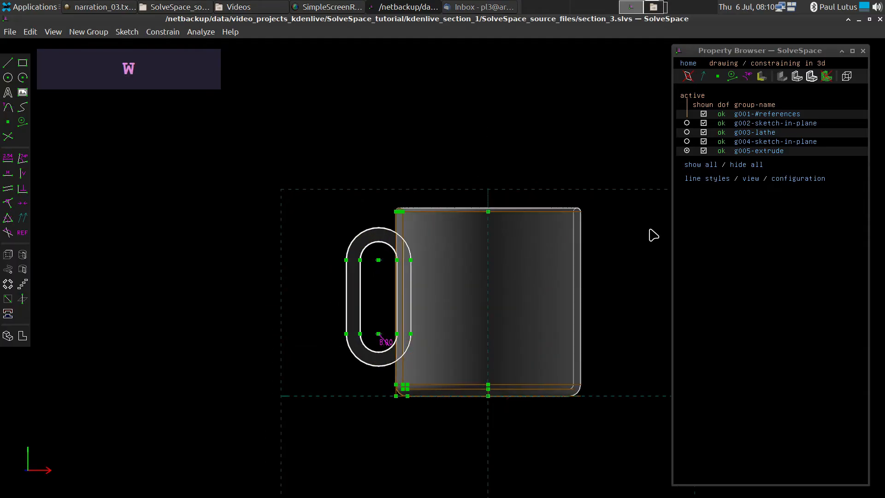
{"action": "middle_click_drag", "start_coordinate": [584, 413], "coordinate": [549, 383]}
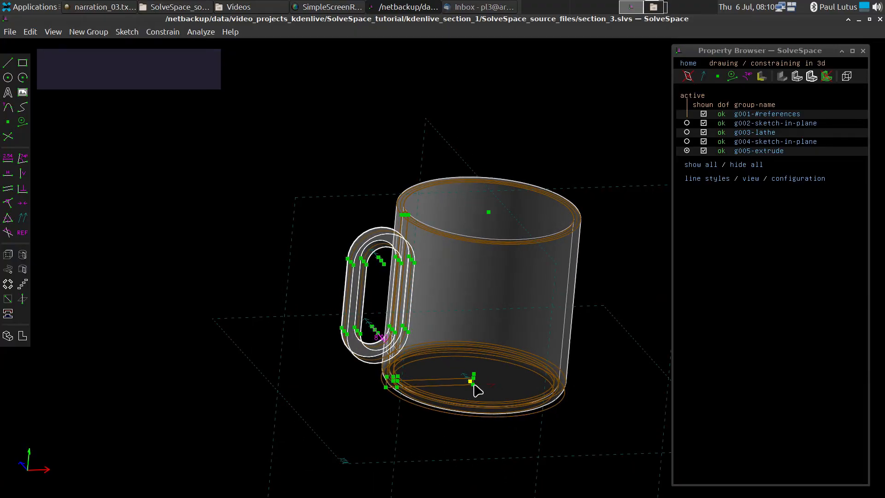
{"action": "scroll", "coordinate": [488, 391], "scroll_direction": "up", "scroll_amount": 3}
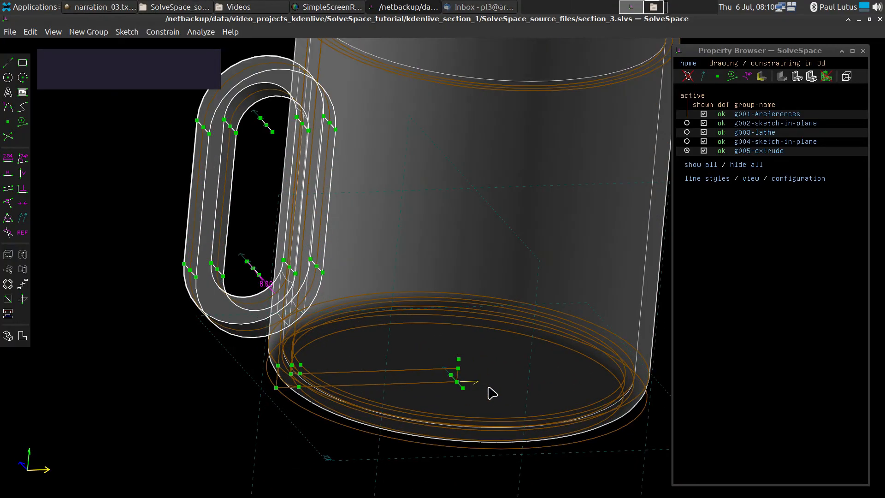
{"action": "left_click", "coordinate": [456, 381]}
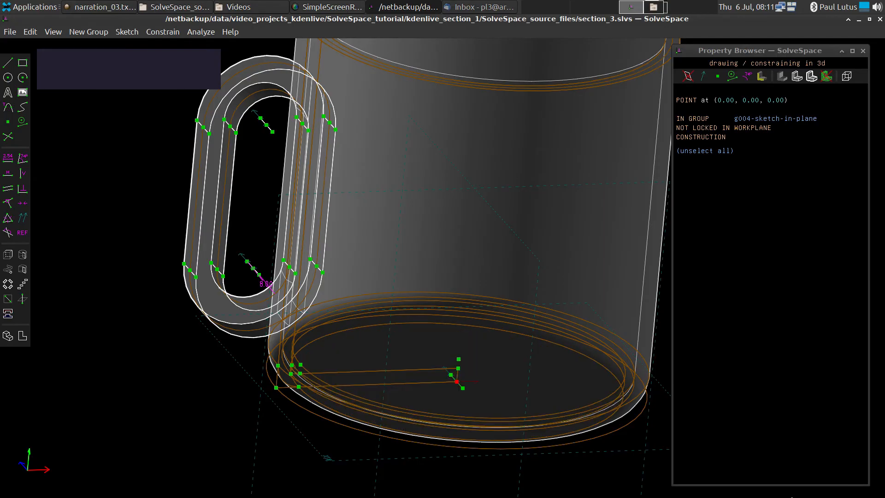
{"action": "key", "text": "shift+w"}
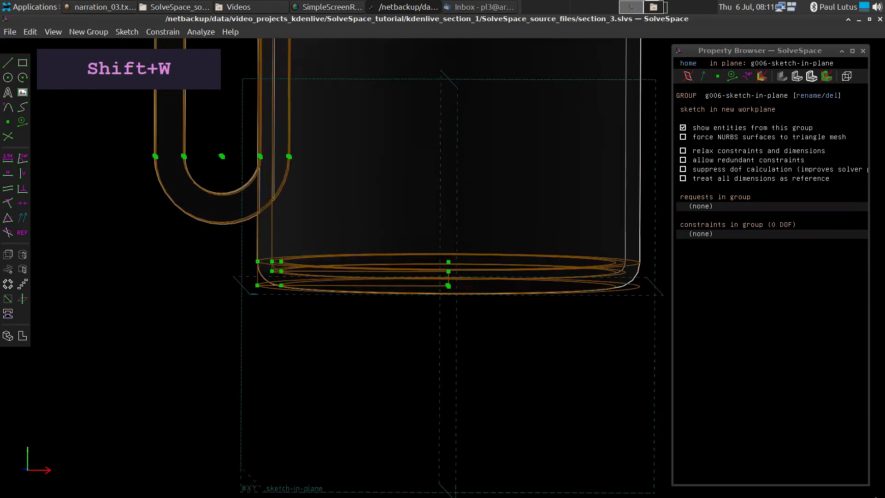
{"action": "scroll", "coordinate": [472, 384], "scroll_direction": "down", "scroll_amount": 4}
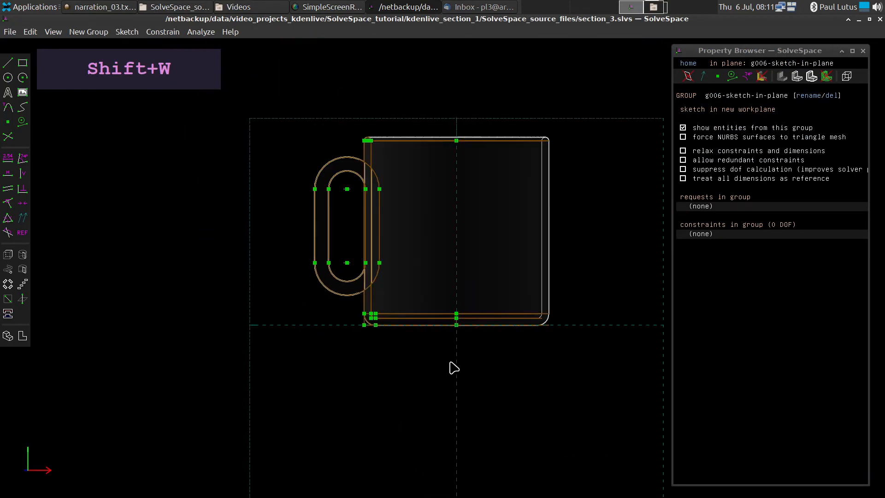
{"action": "scroll", "coordinate": [434, 191], "scroll_direction": "up", "scroll_amount": 3}
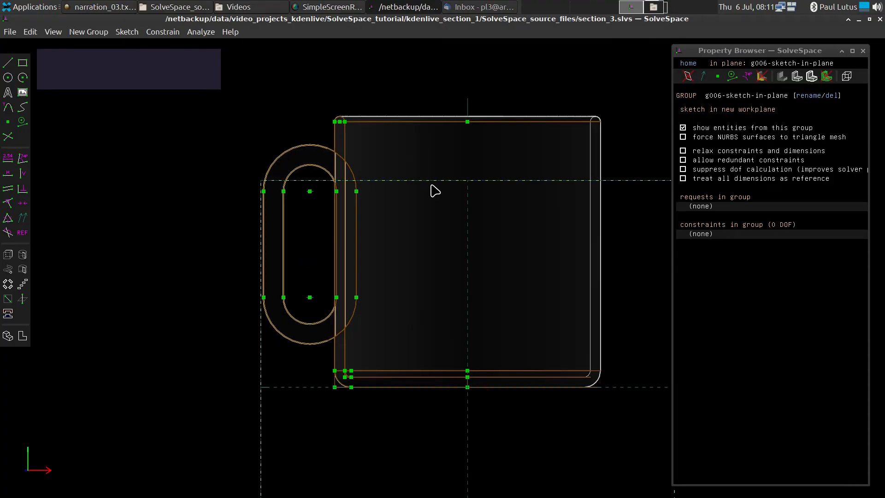
Sketch a rectangle about 34 wide and 64 high inside the mug, from near the handle-side wall to the vertical axis.
{"action": "left_click", "coordinate": [23, 63]}
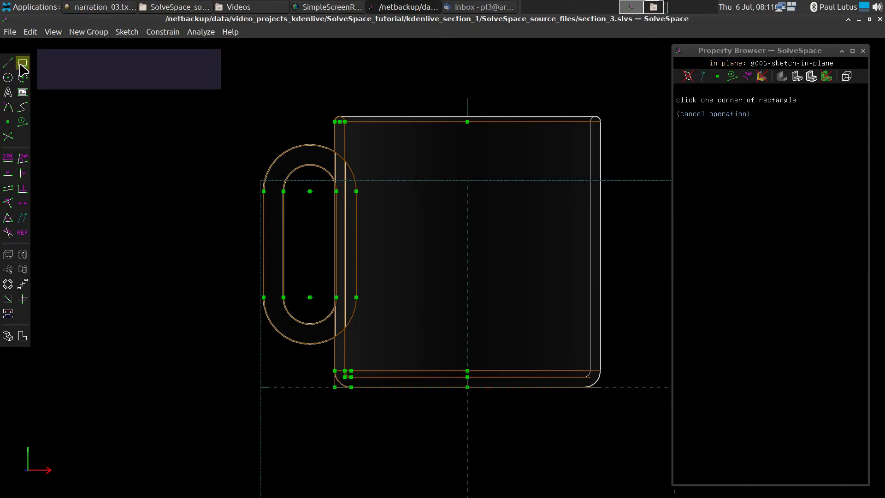
{"action": "left_click", "coordinate": [353, 139]}
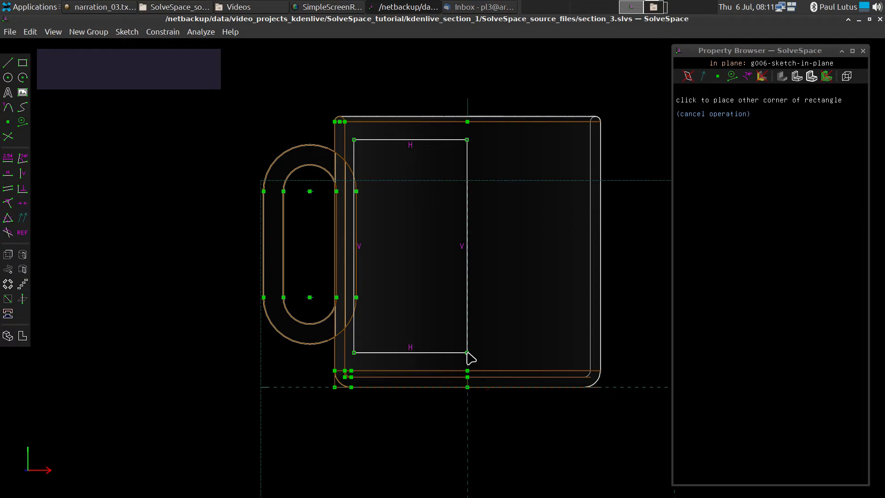
{"action": "left_click", "coordinate": [467, 352]}
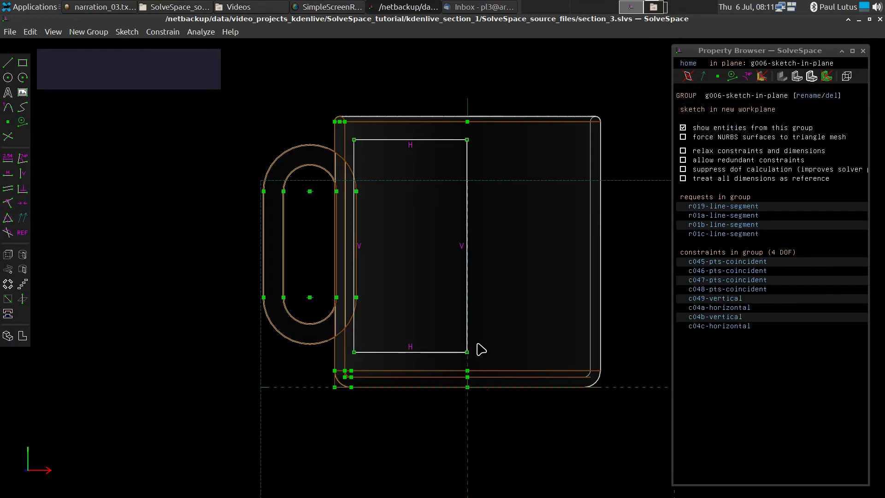
Constrain the rectangle's lower corner at the mug's centre to lie on the YZ reference plane.
{"action": "left_click", "coordinate": [468, 466]}
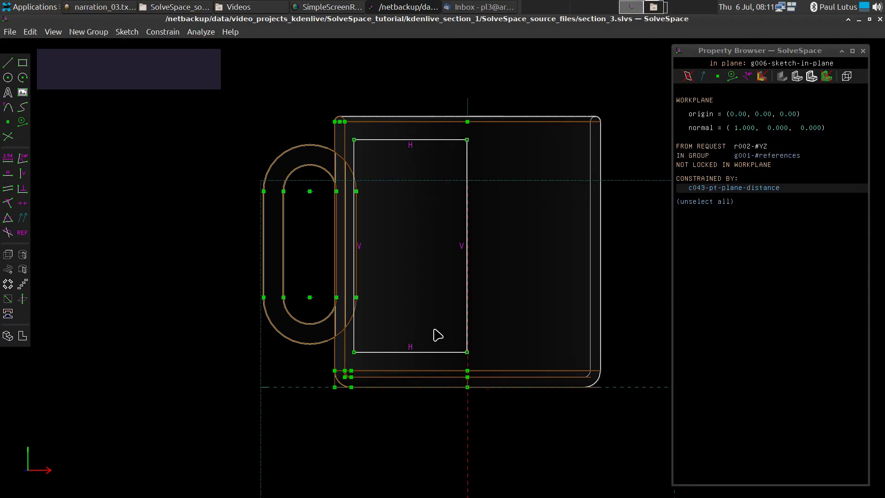
{"action": "left_click", "coordinate": [466, 352]}
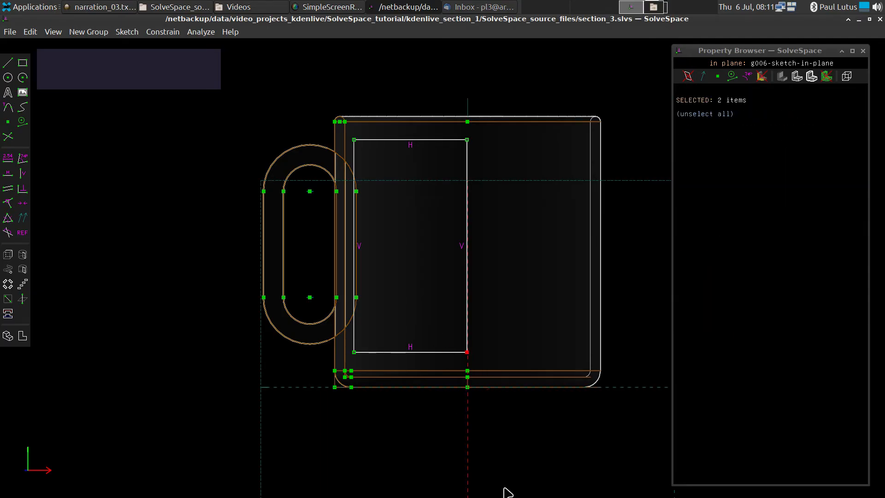
{"action": "key", "text": "o"}
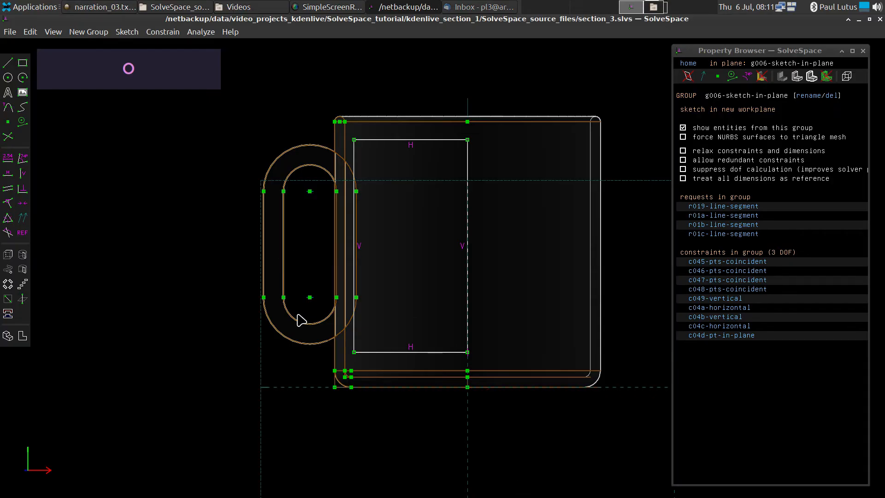
Try to apply an on-point constraint between the rectangle's handle-side edge, its lower corner and the mug's inner bottom corner point.
{"action": "left_click", "coordinate": [355, 331]}
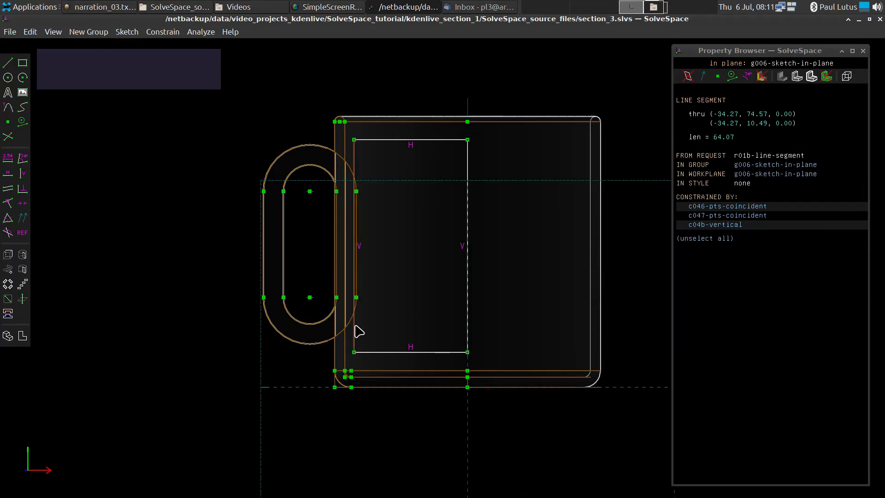
{"action": "left_click", "coordinate": [345, 370]}
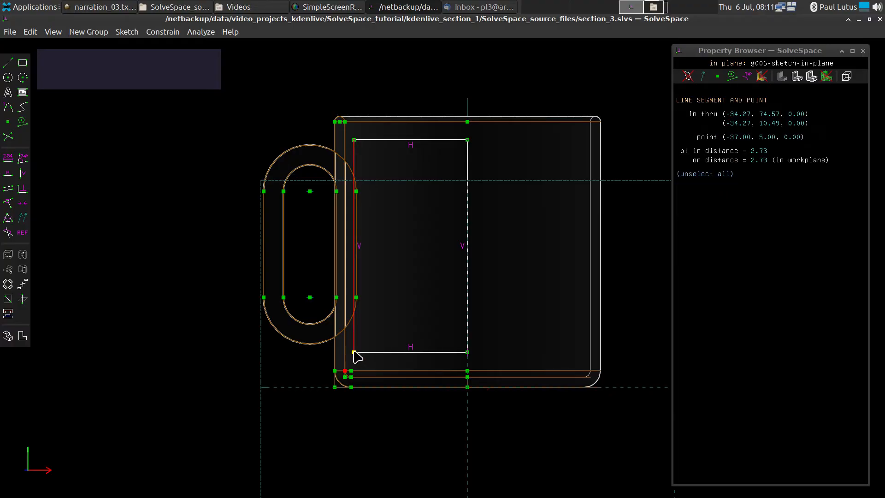
{"action": "left_click", "coordinate": [354, 352]}
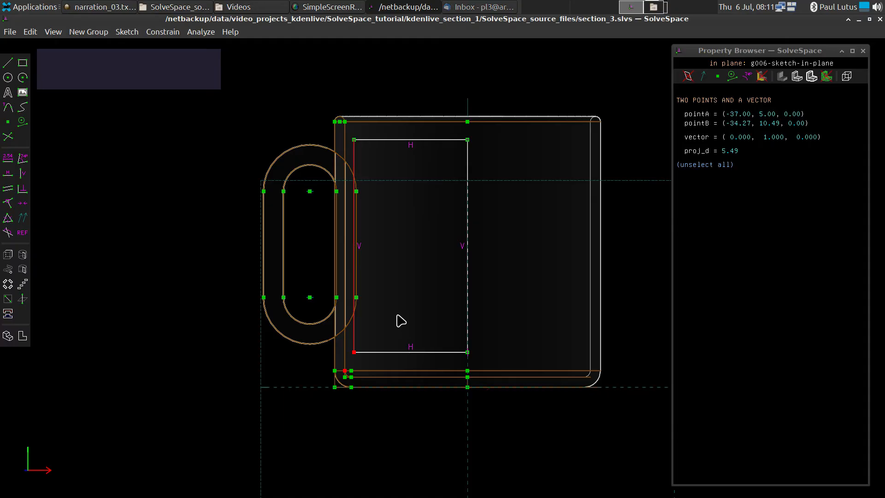
{"action": "key", "text": "o"}
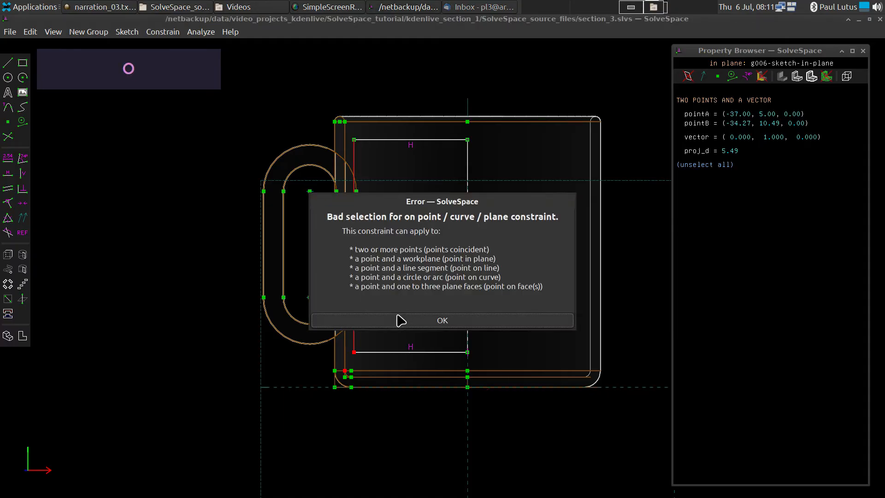
{"action": "left_click", "coordinate": [397, 320]}
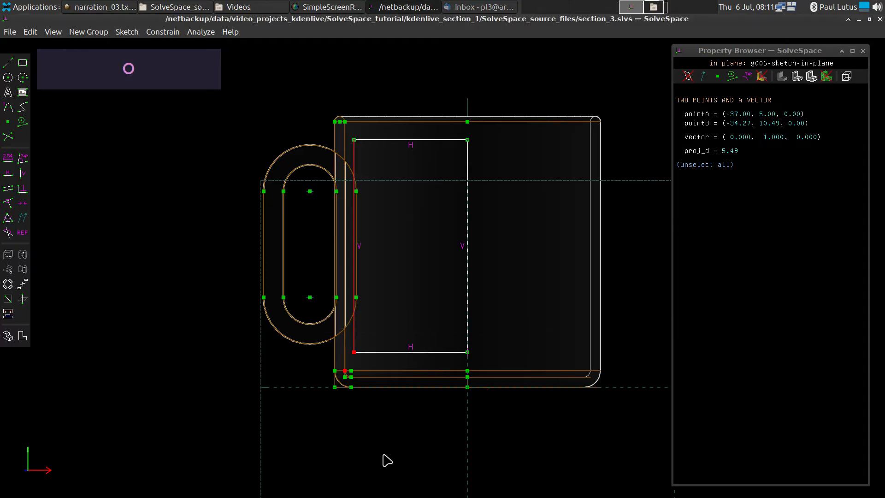
Try to make the rectangle's lower handle-side corner coincide with the mug's inner bottom corner point, and undo that constraint.
{"action": "left_click", "coordinate": [353, 352]}
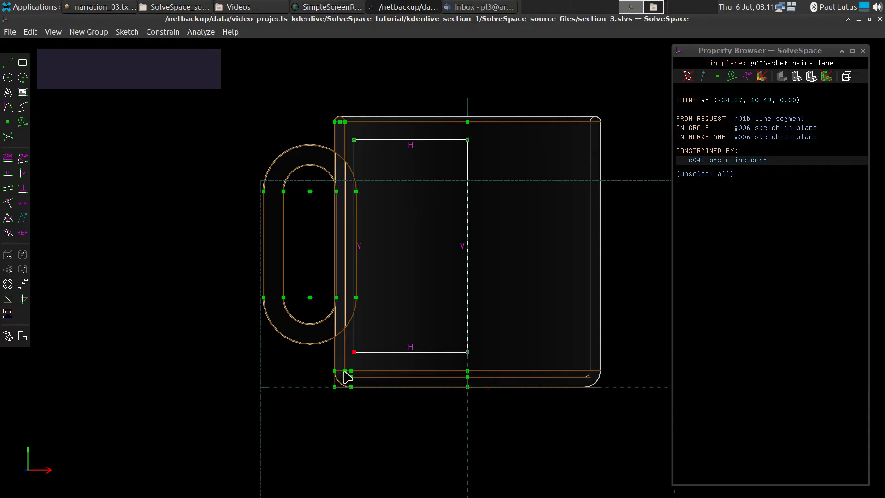
{"action": "left_click", "coordinate": [345, 371]}
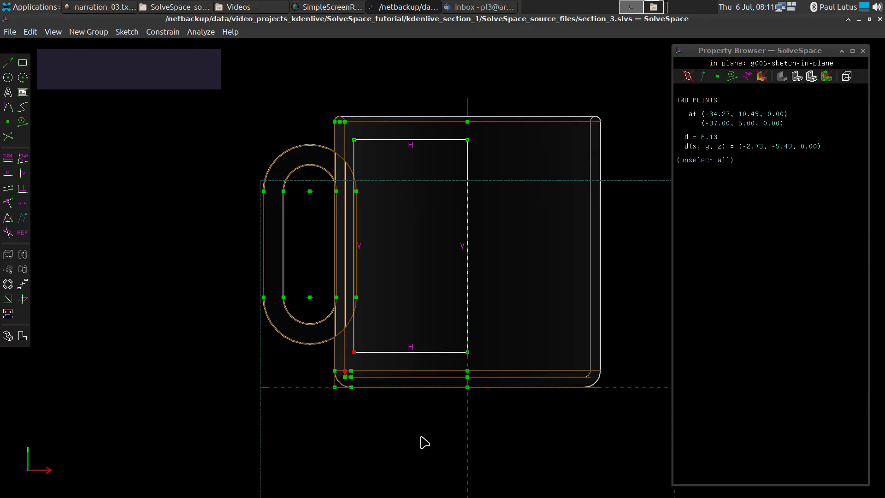
{"action": "key", "text": "o"}
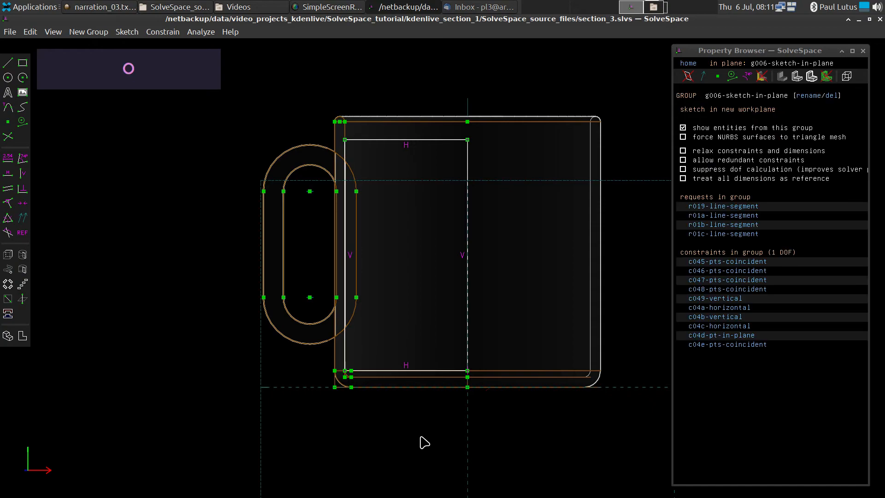
{"action": "left_click", "coordinate": [401, 371]}
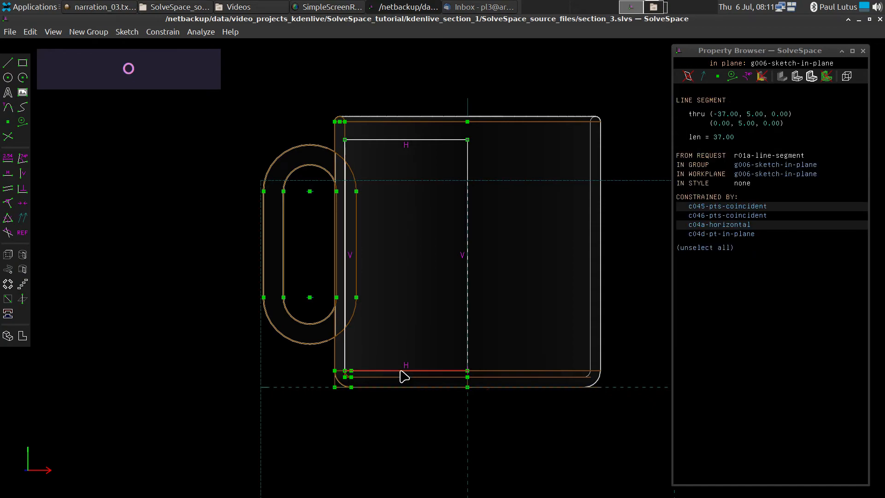
{"action": "left_click", "coordinate": [404, 370]}
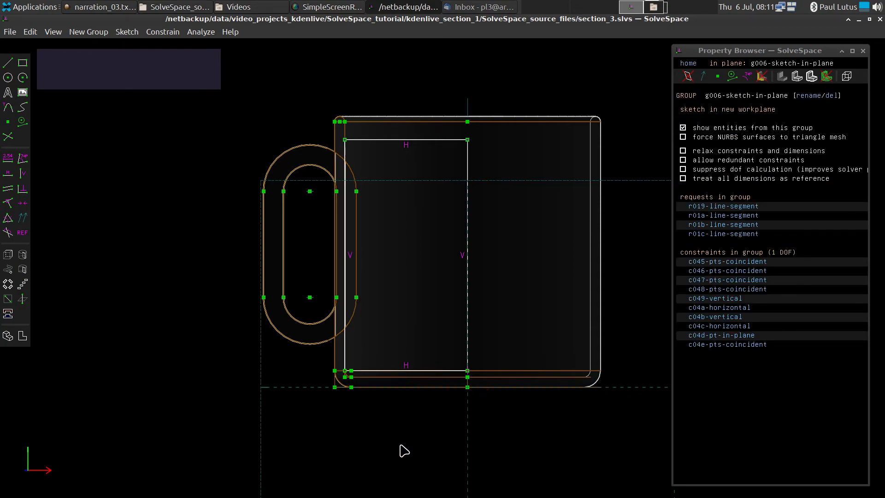
{"action": "key", "text": "ctrl+z"}
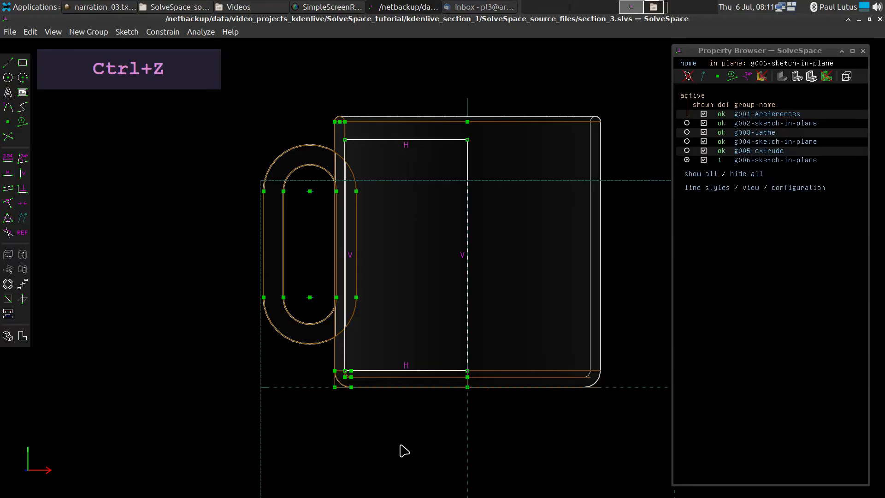
{"action": "key", "text": "ctrl+z"}
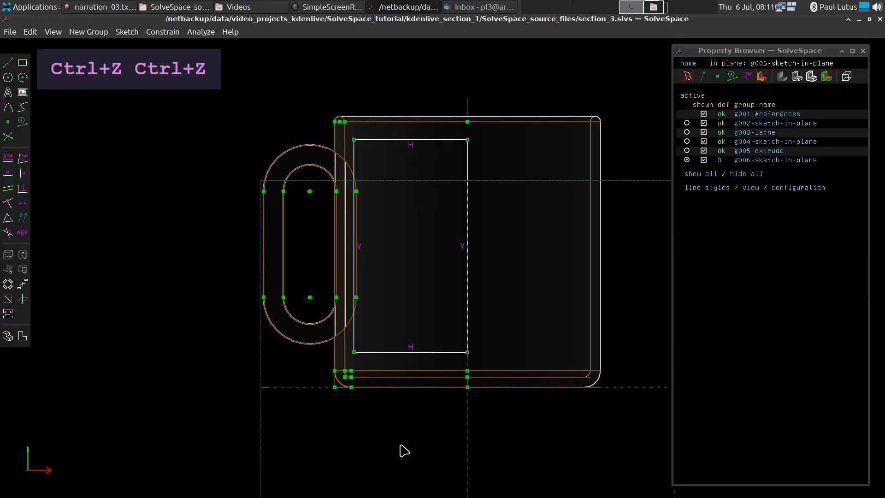
Constrain the rectangle's lower handle-side corner to lie on the mug's inner vertical wall line.
{"action": "left_click", "coordinate": [344, 349]}
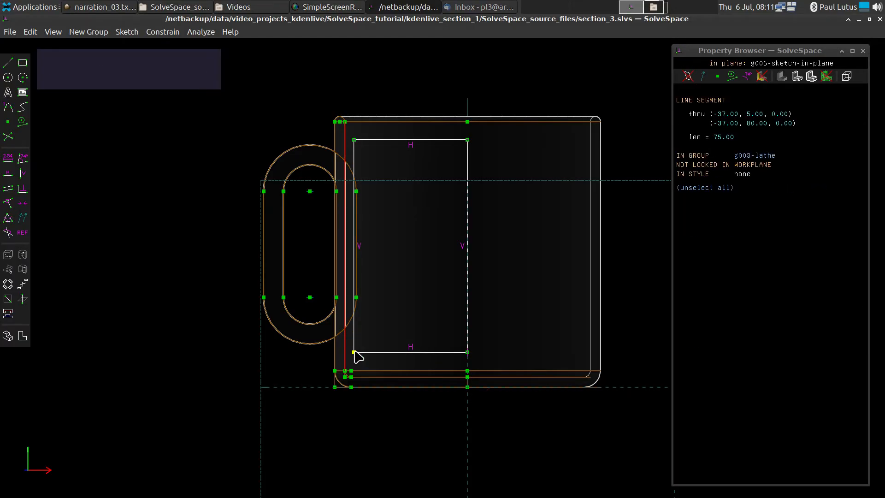
{"action": "left_click", "coordinate": [354, 352]}
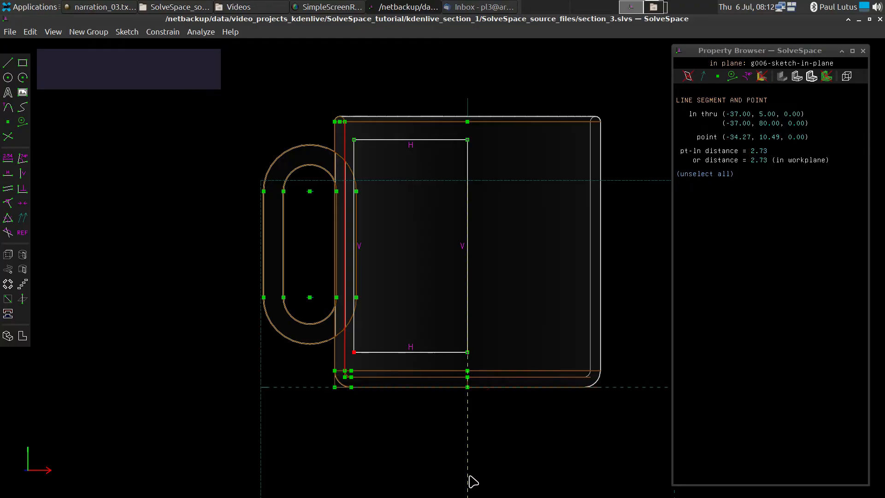
{"action": "key", "text": "o"}
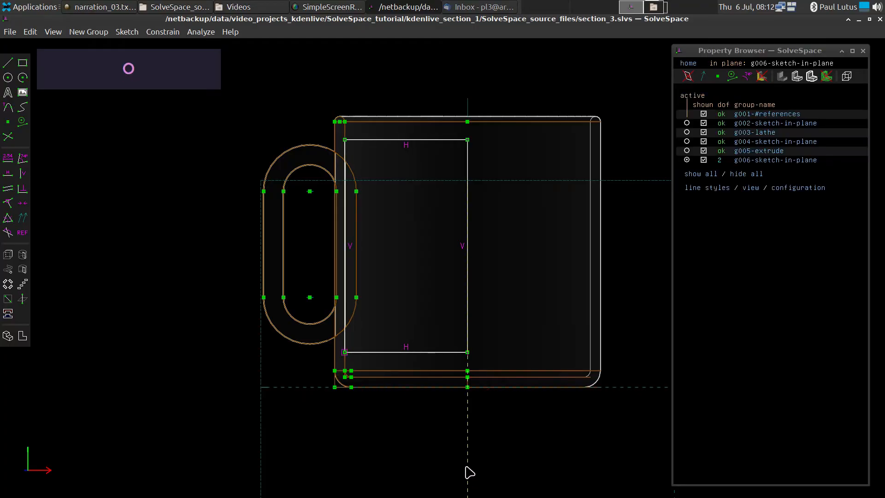
Dimension the rectangle's vertical edge on the mug's axis and set its length to 64.
{"action": "left_click", "coordinate": [466, 223]}
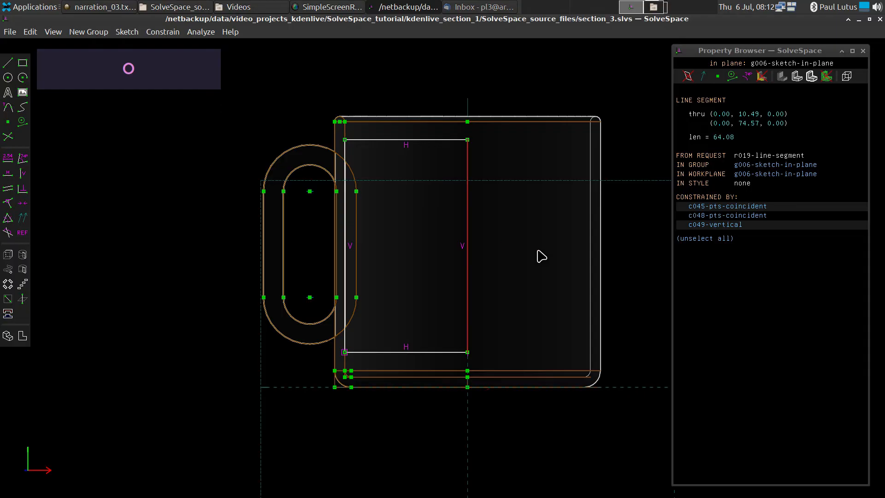
{"action": "key", "text": "d"}
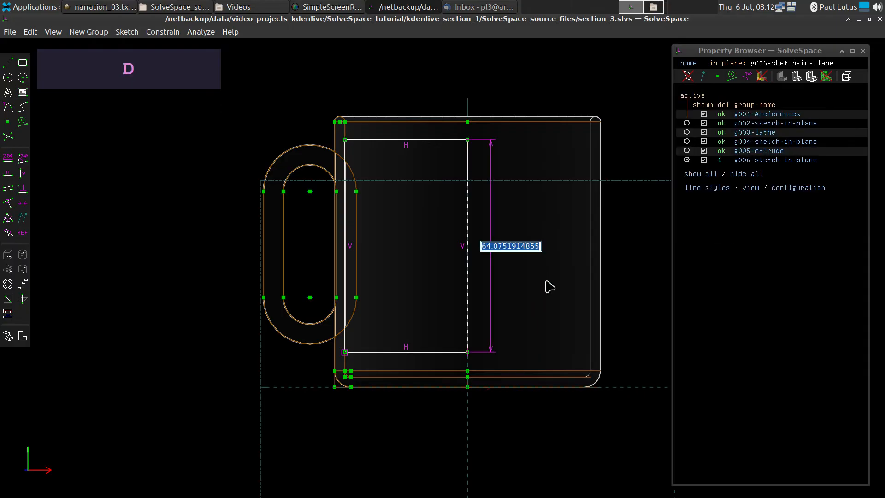
{"action": "type", "text": "64"}
{"action": "key", "text": "Return"}
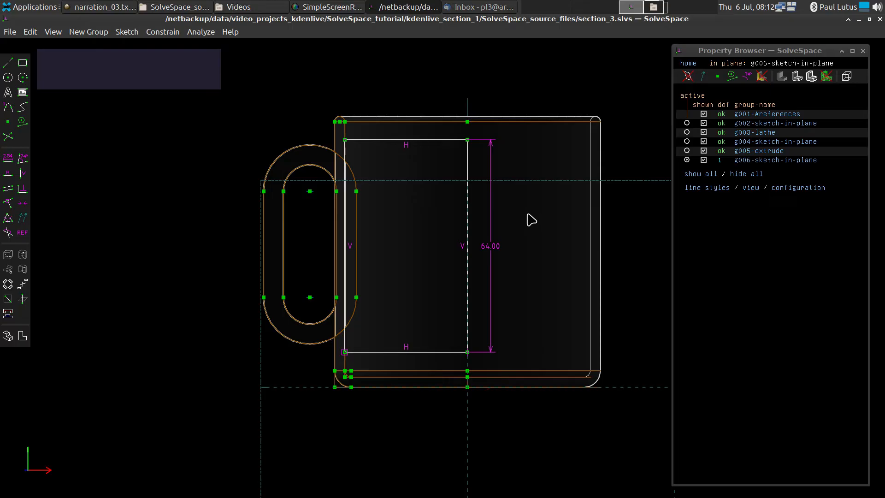
Set the distance between the rectangle's lower corner on the axis and the origin point to 10.
{"action": "left_click", "coordinate": [467, 352]}
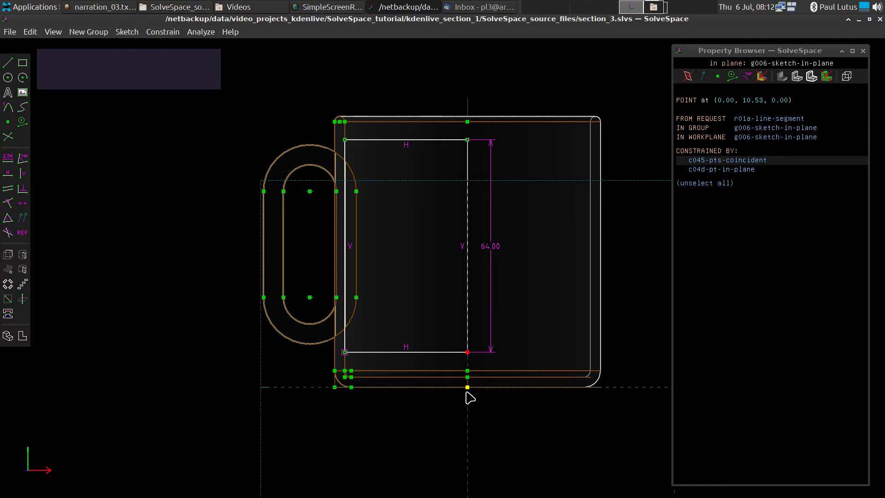
{"action": "left_click", "coordinate": [468, 388]}
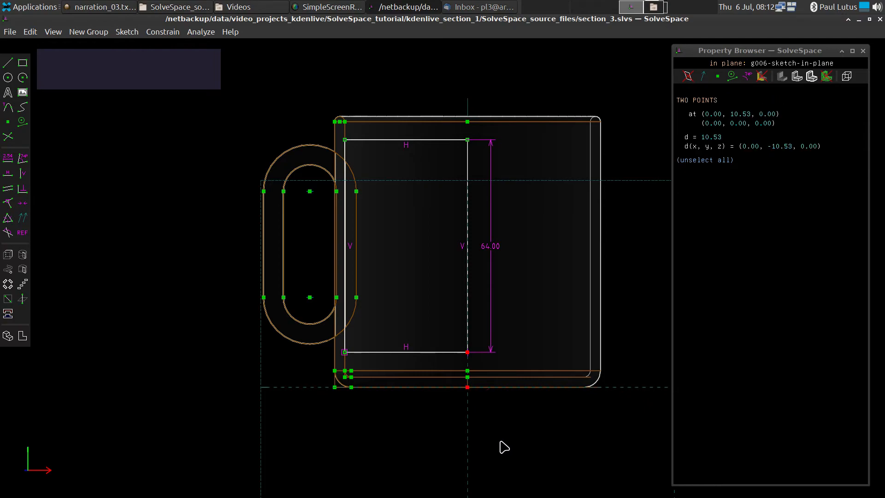
{"action": "key", "text": "d"}
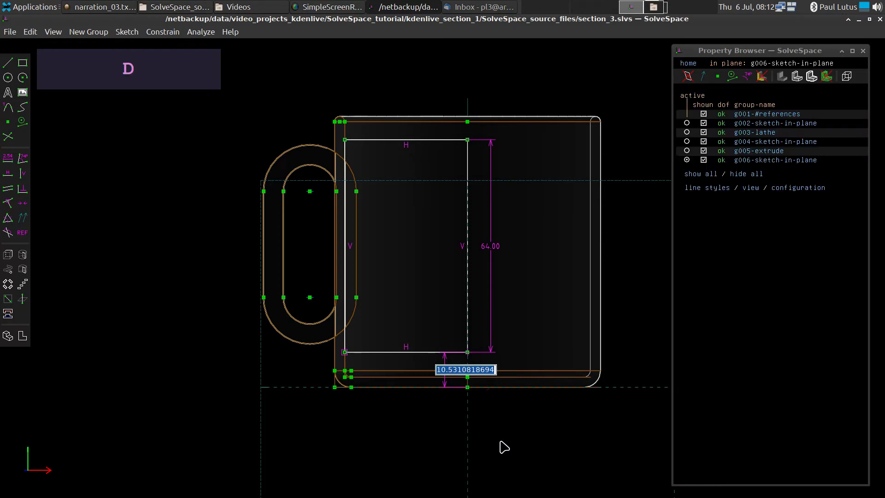
{"action": "type", "text": "10"}
{"action": "key", "text": "Return"}
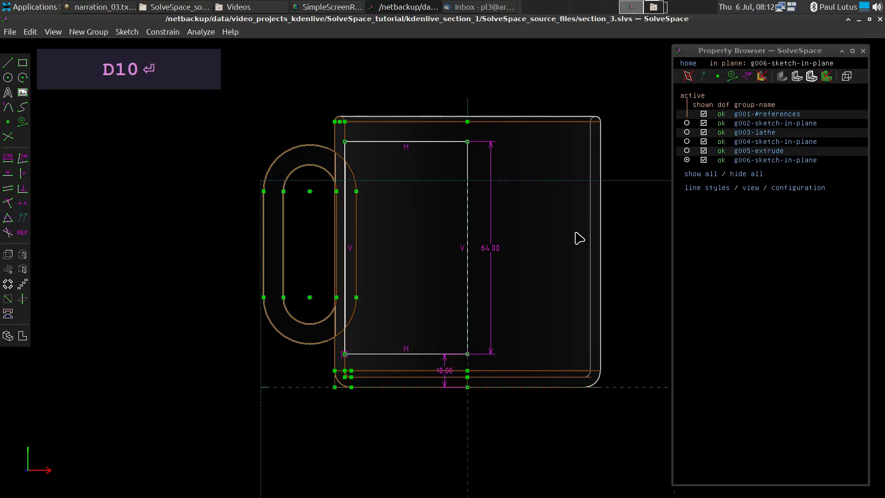
{"action": "middle_click_drag", "start_coordinate": [565, 255], "coordinate": [537, 280]}
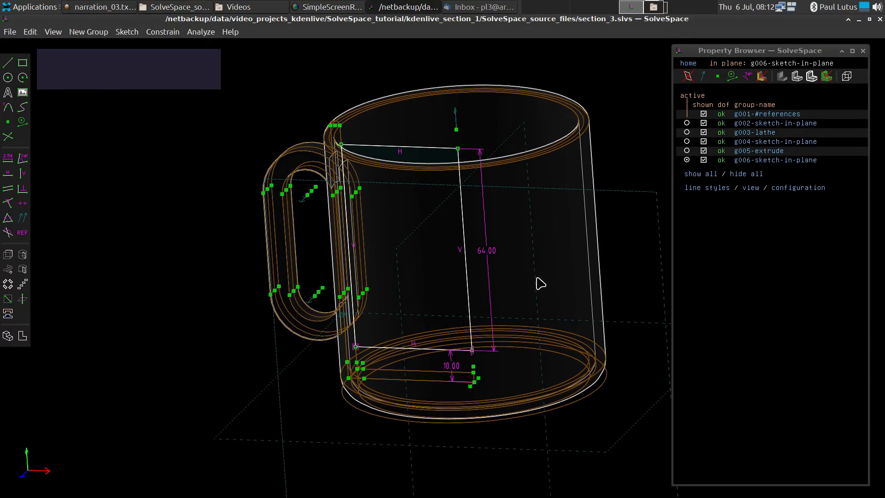
{"action": "left_click", "coordinate": [21, 255]}
{"action": "left_click", "coordinate": [350, 311]}
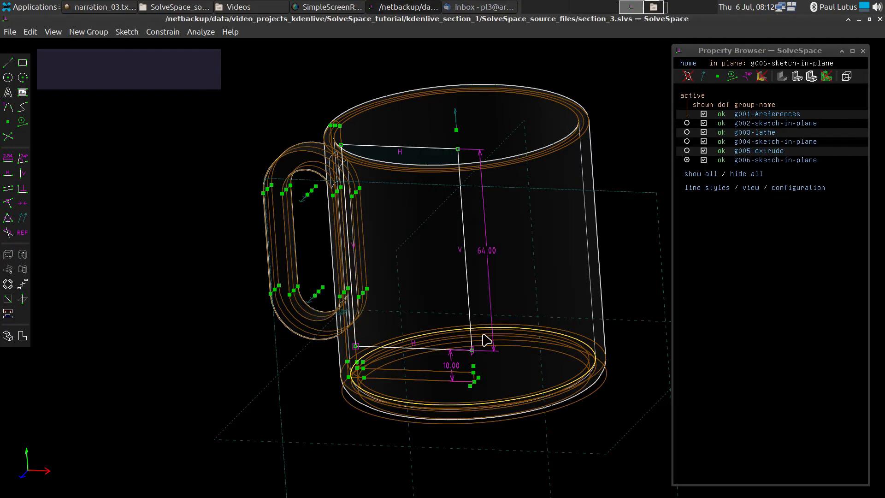
{"action": "scroll", "coordinate": [520, 362], "scroll_direction": "up", "scroll_amount": 5}
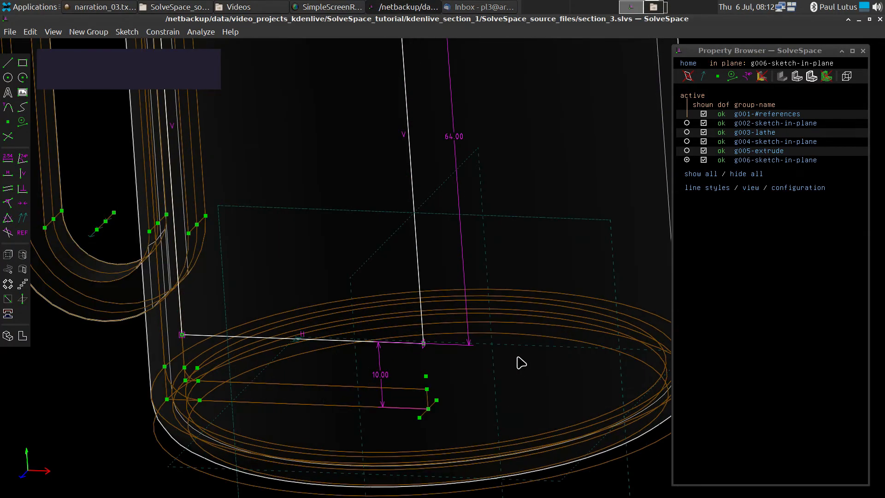
{"action": "left_click", "coordinate": [428, 408]}
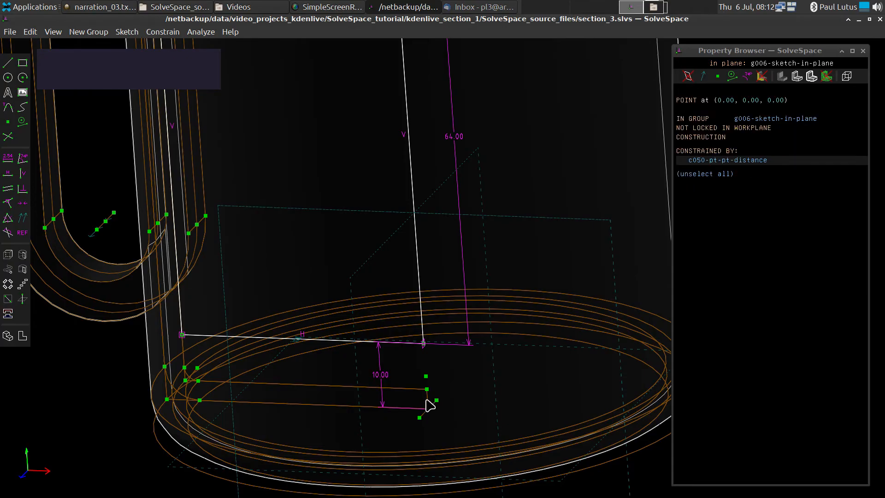
{"action": "left_click", "coordinate": [427, 406]}
{"action": "scroll", "coordinate": [485, 409], "scroll_direction": "up", "scroll_amount": 3}
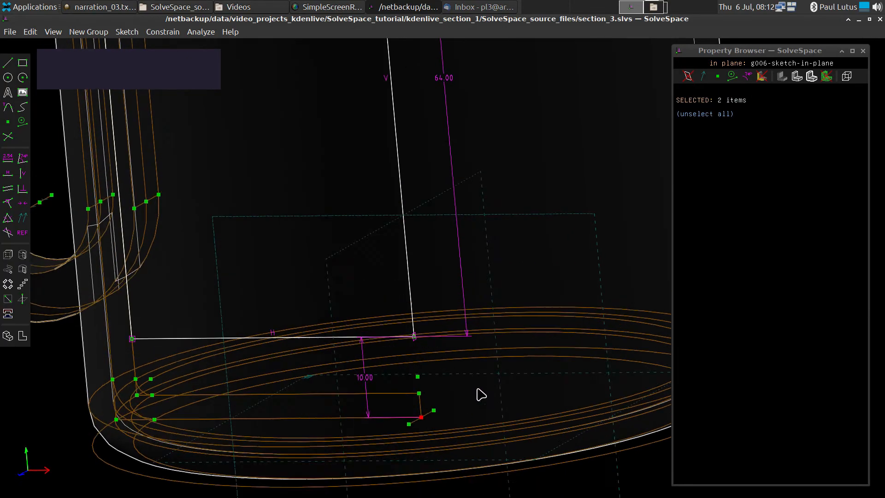
{"action": "mouse_move", "coordinate": [481, 394]}
{"action": "right_mouse_down"}
{"action": "mouse_move", "coordinate": [486, 355]}
{"action": "mouse_move", "coordinate": [476, 346]}
{"action": "mouse_move", "coordinate": [442, 360]}
{"action": "mouse_move", "coordinate": [438, 389]}
{"action": "mouse_move", "coordinate": [447, 410]}
{"action": "right_mouse_up"}
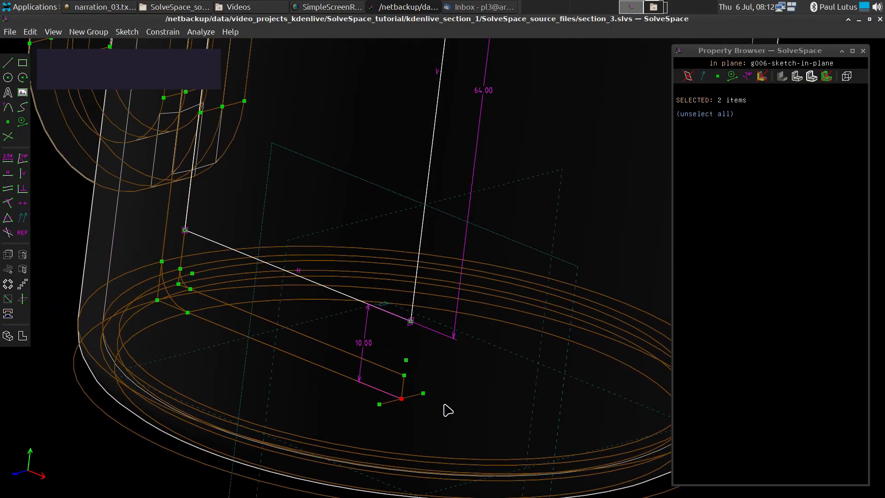
{"action": "left_click", "coordinate": [415, 282]}
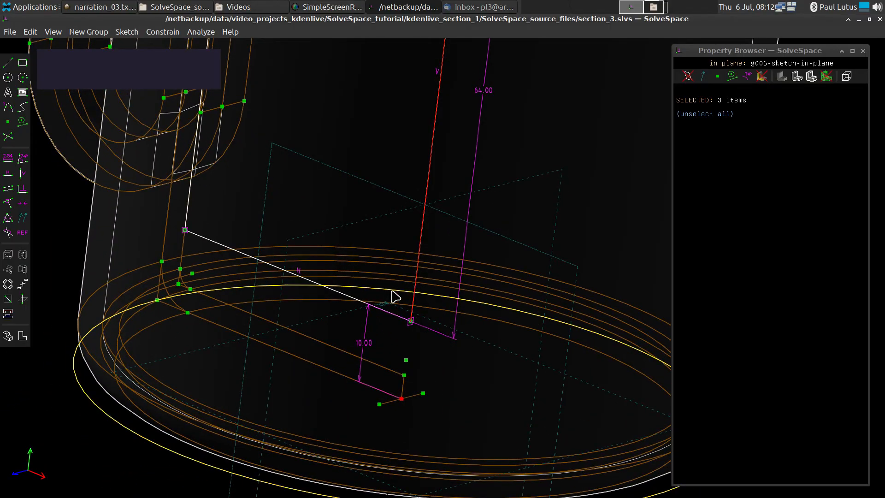
{"action": "left_click", "coordinate": [22, 255]}
{"action": "left_click", "coordinate": [375, 316]}
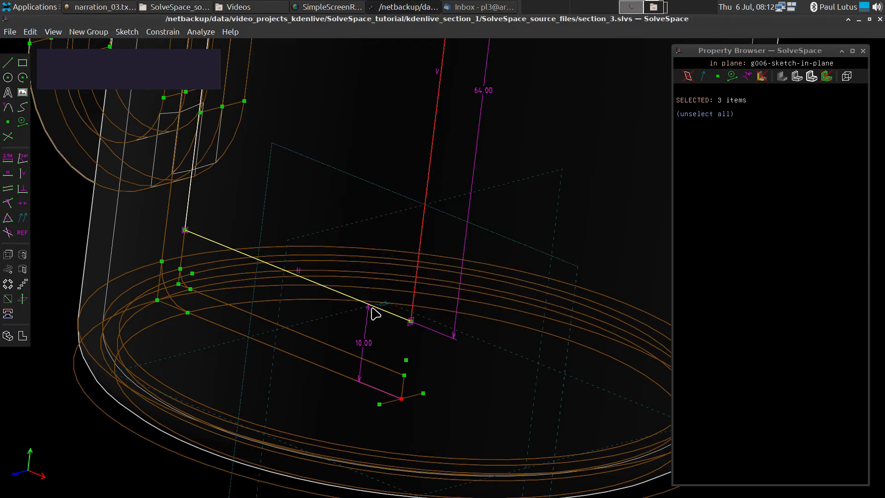
{"action": "key", "text": "Escape"}
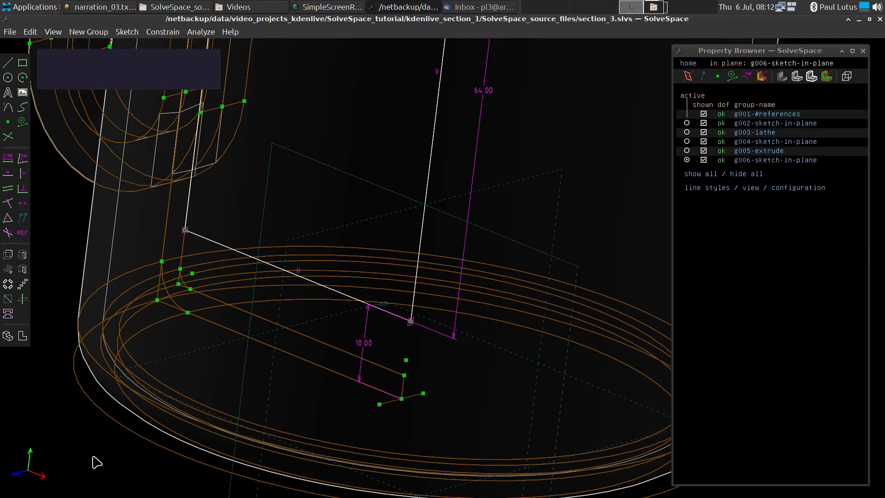
{"action": "left_click", "coordinate": [400, 399]}
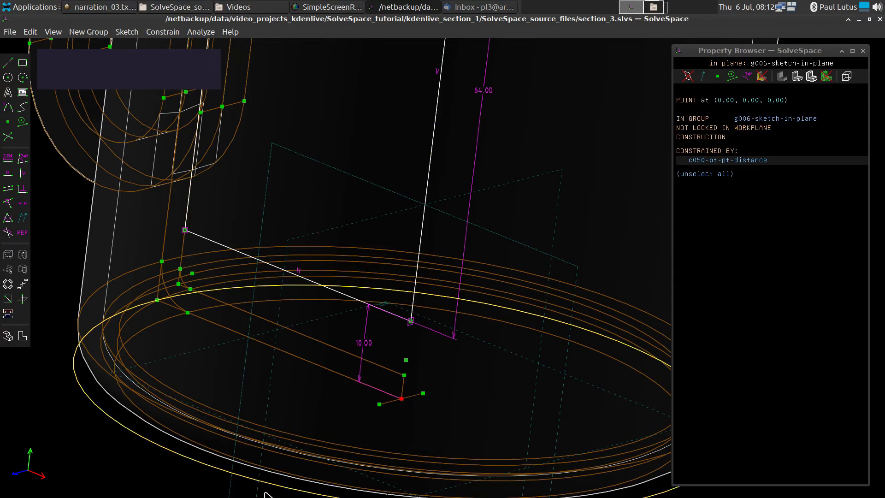
{"action": "key", "text": "Escape"}
Lathe the rectangle sketch around its vertical centre edge, using that edge and its lower corner point as the axis.
{"action": "left_click", "coordinate": [410, 321]}
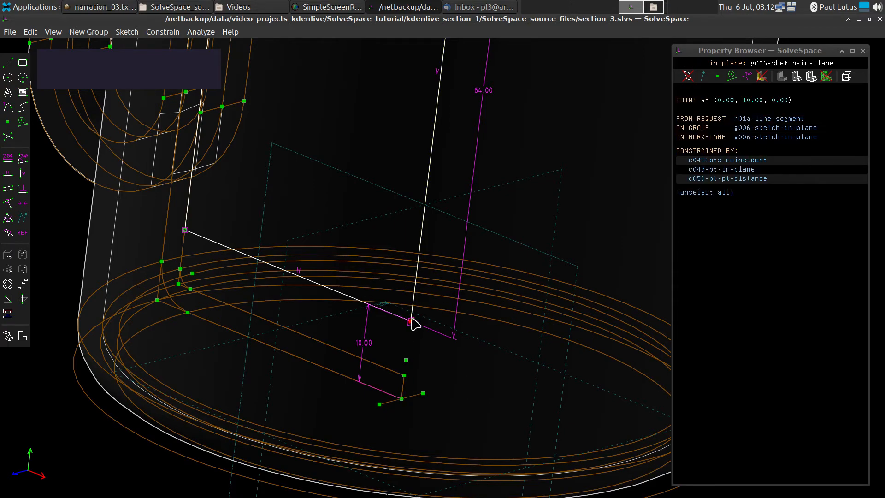
{"action": "left_click", "coordinate": [223, 245]}
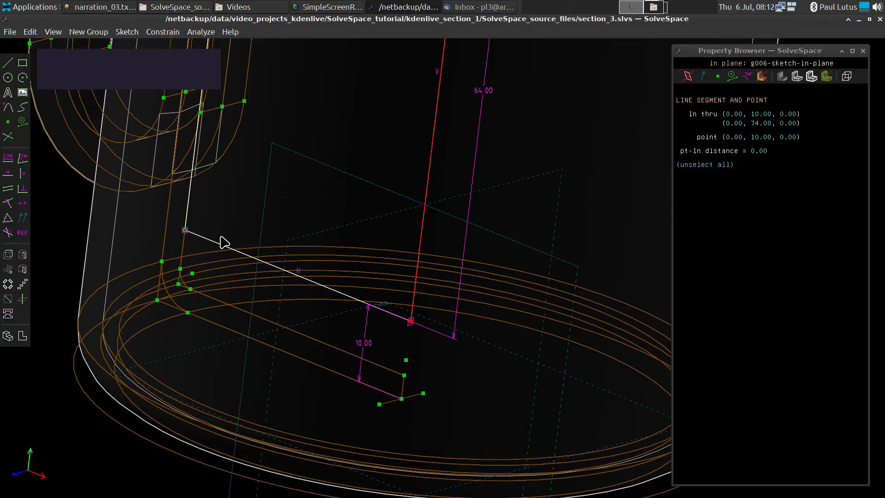
{"action": "left_click", "coordinate": [22, 256]}
{"action": "scroll", "coordinate": [253, 261], "scroll_direction": "down", "scroll_amount": 5}
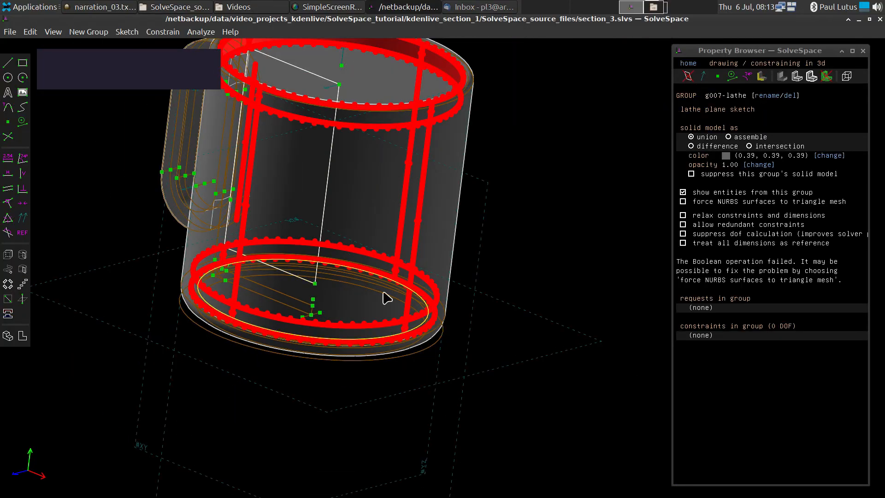
{"action": "middle_click_drag", "start_coordinate": [211, 372], "coordinate": [242, 410]}
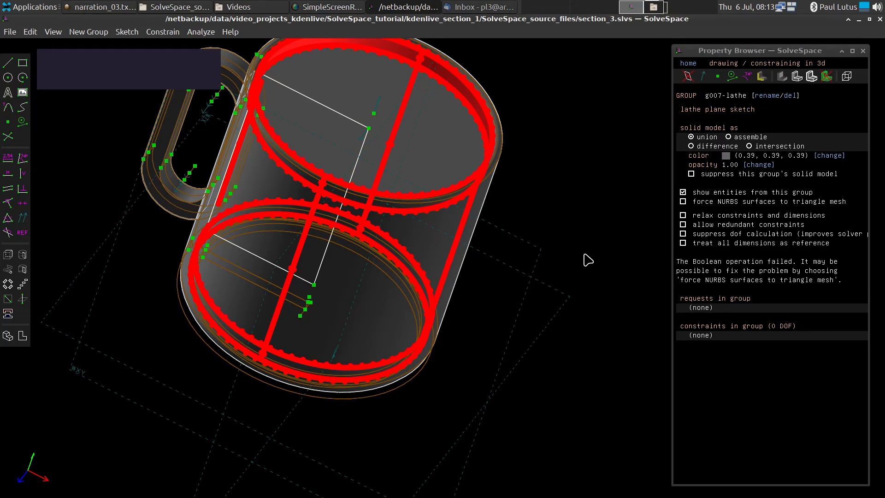
Activate the g002-sketch-in-plane group and enable forcing its NURBS surfaces to triangle mesh.
{"action": "left_click", "coordinate": [688, 64]}
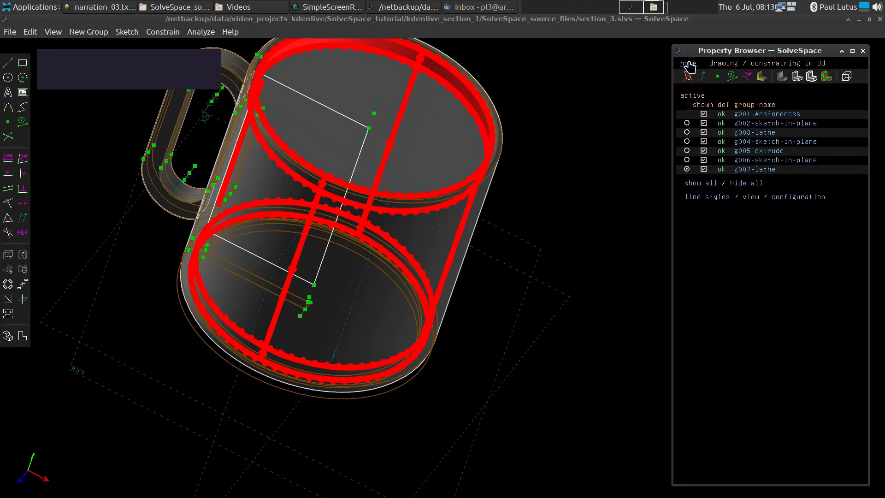
{"action": "left_click", "coordinate": [686, 123]}
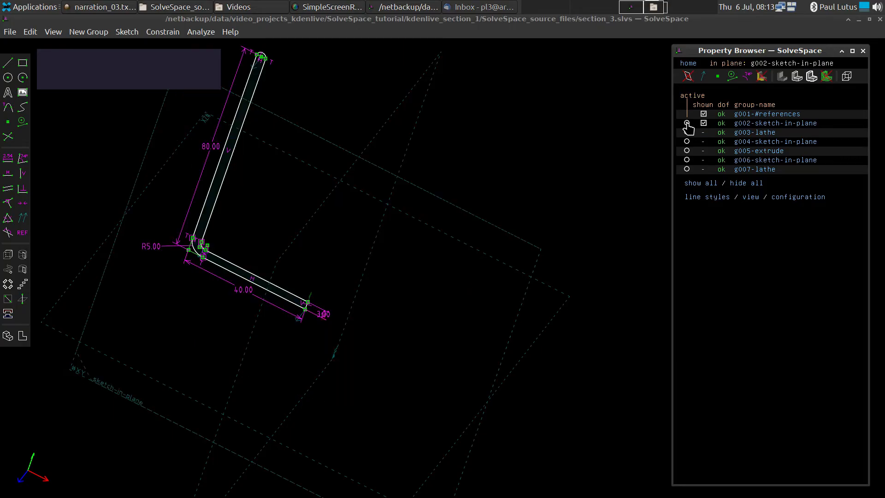
{"action": "left_click", "coordinate": [753, 124]}
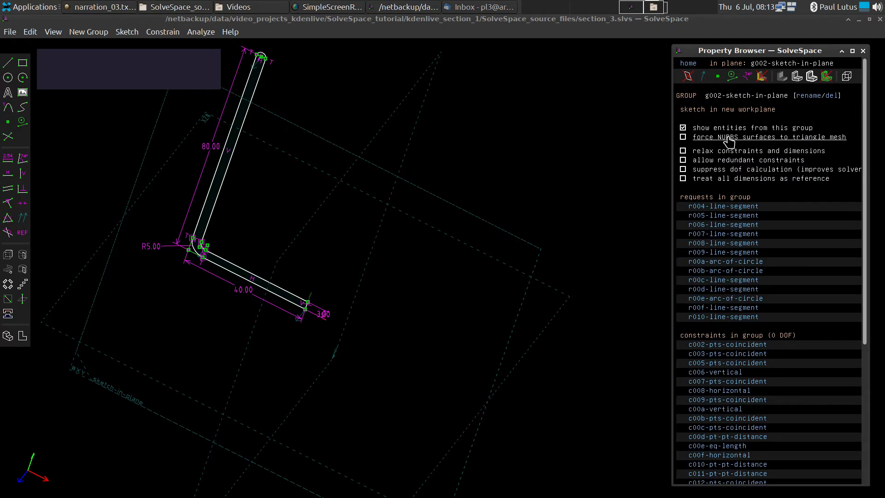
{"action": "left_click", "coordinate": [682, 137]}
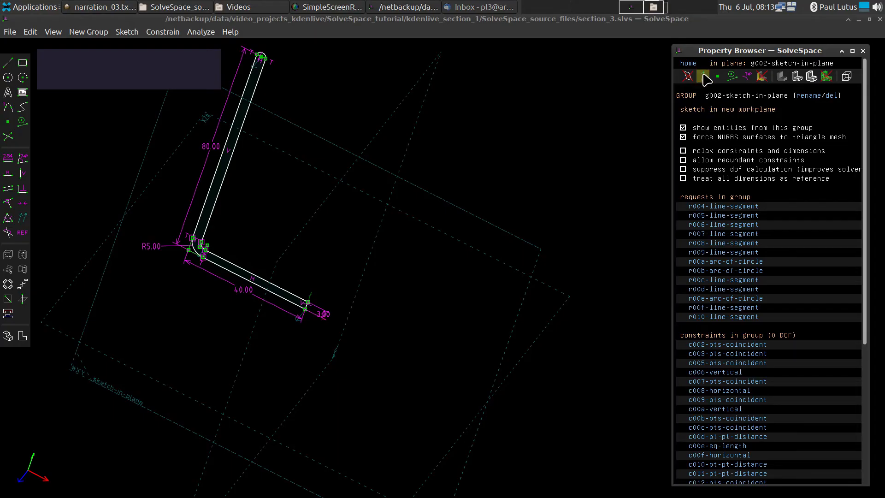
Make g007-lathe the active group again and open its group properties.
{"action": "left_click", "coordinate": [687, 65]}
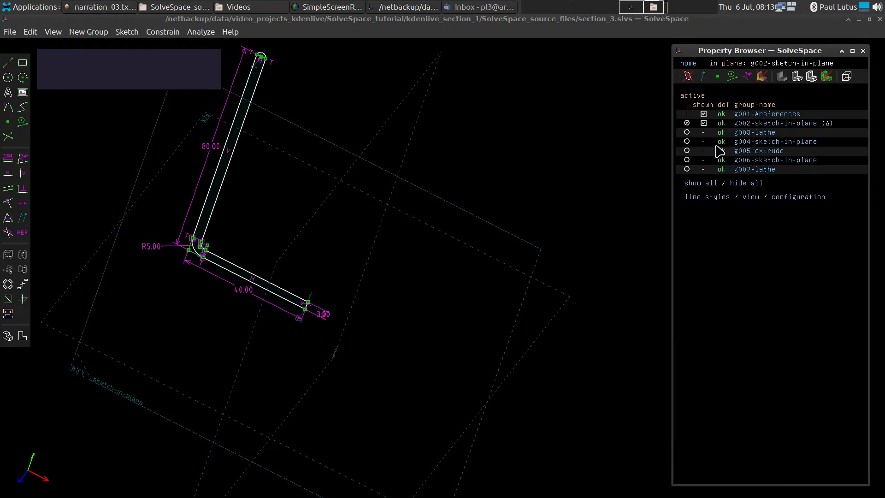
{"action": "left_click", "coordinate": [687, 169]}
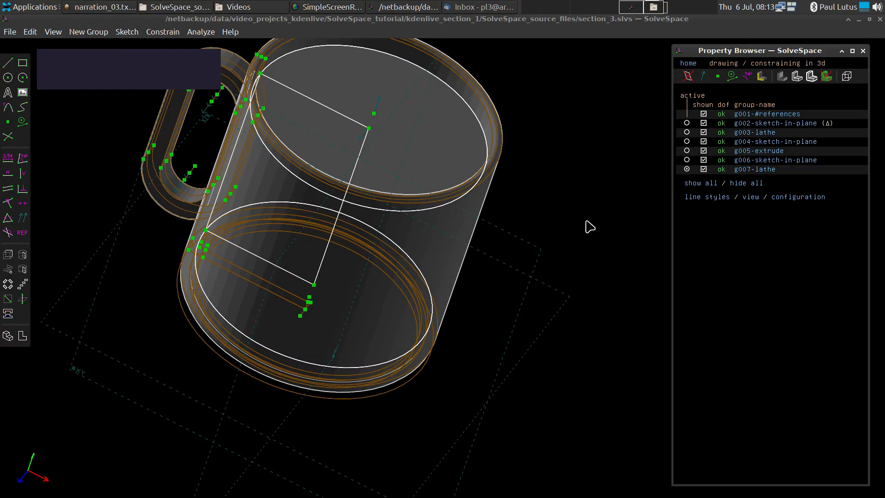
{"action": "left_click", "coordinate": [746, 169]}
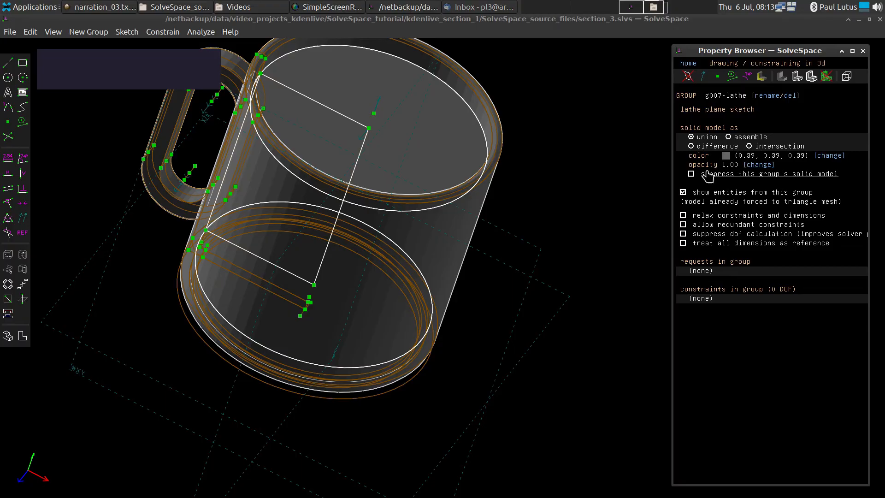
{"action": "middle_click_drag", "start_coordinate": [573, 162], "coordinate": [550, 185]}
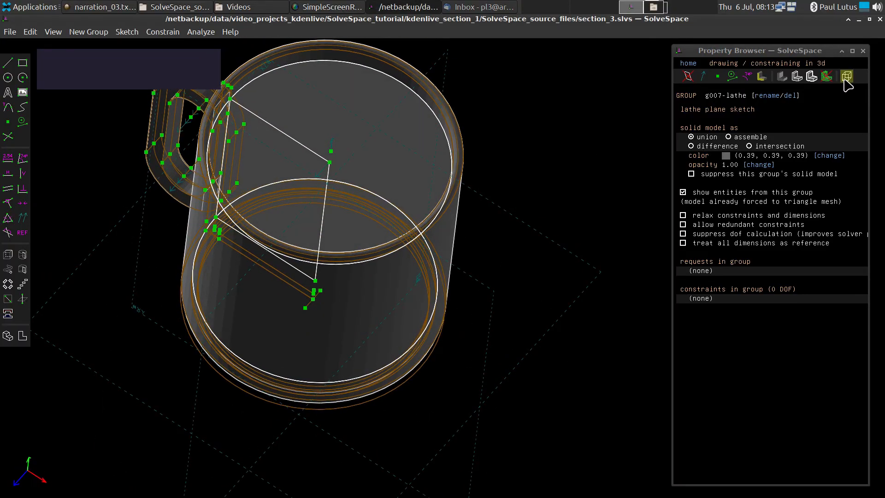
Turn off the display of the solid model's edges and outlines, and hide the entities of all groups.
{"action": "left_click", "coordinate": [807, 79]}
{"action": "left_click", "coordinate": [803, 82]}
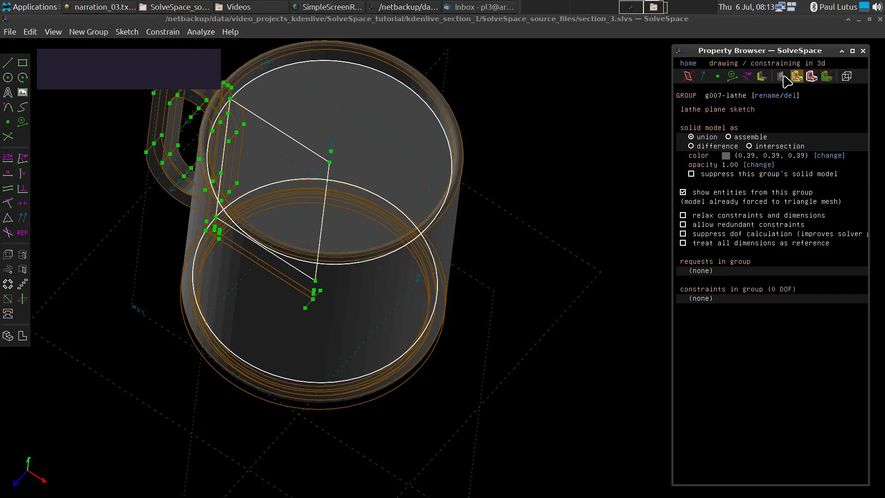
{"action": "left_click", "coordinate": [688, 63]}
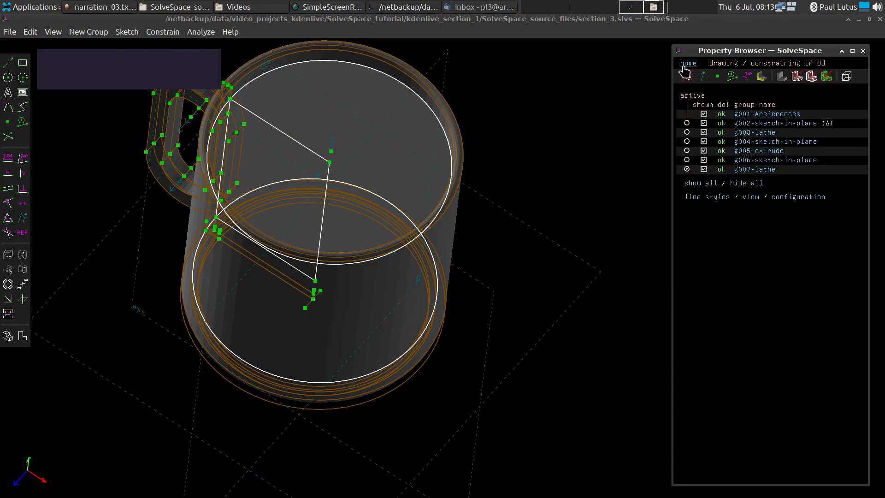
{"action": "left_click", "coordinate": [747, 183]}
{"action": "key", "text": "F2"}
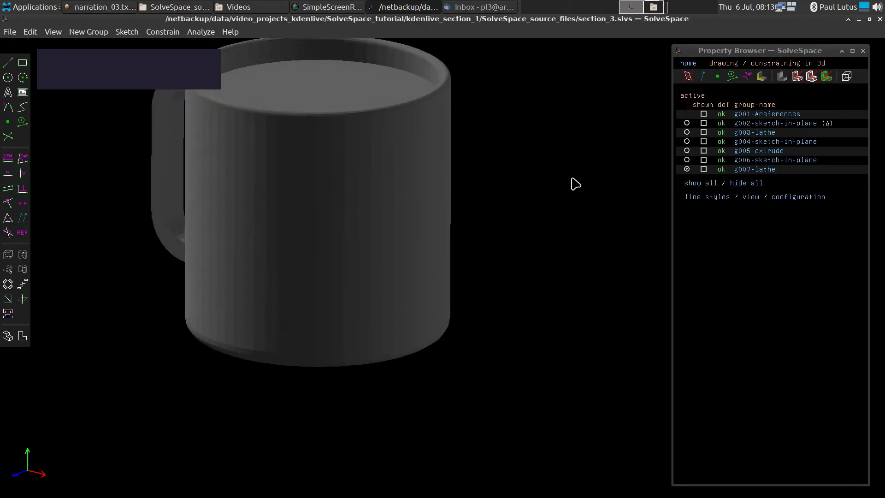
{"action": "right_click_drag", "start_coordinate": [576, 161], "coordinate": [590, 231]}
{"action": "key", "text": "super+r"}
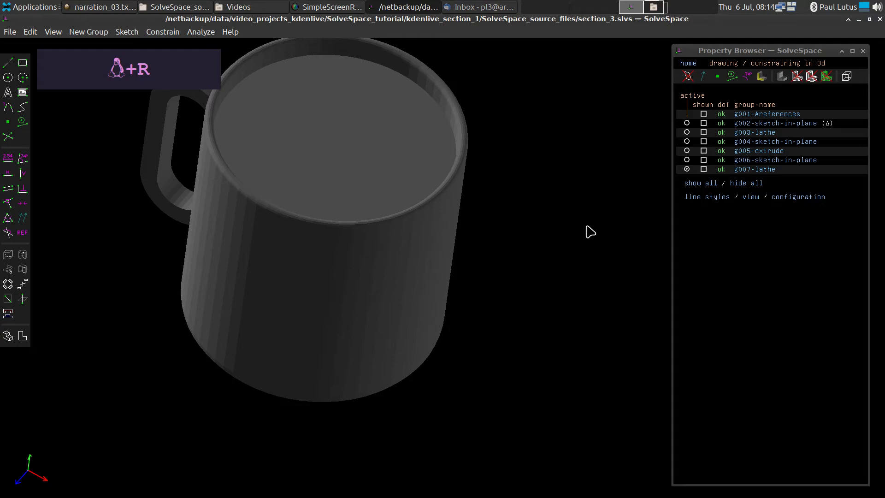
Set the solid model operation of g007-lathe to difference to hollow out the mug's interior.
{"action": "left_click", "coordinate": [748, 170]}
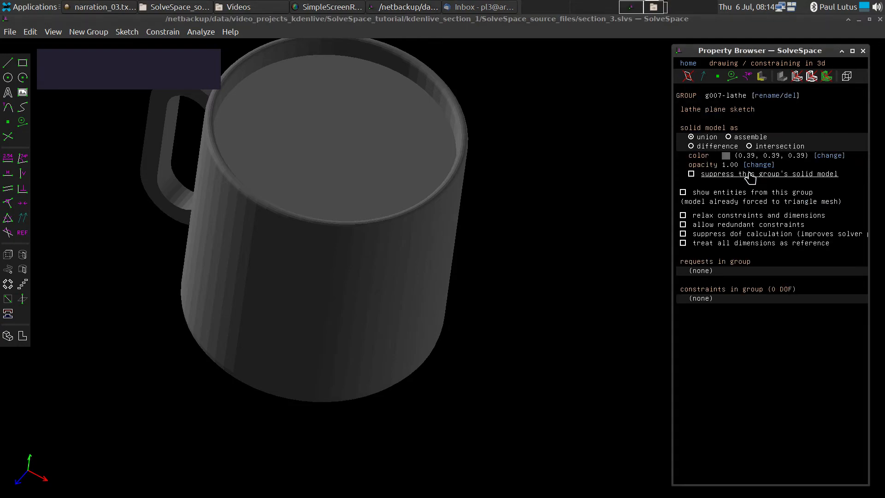
{"action": "left_click", "coordinate": [691, 146]}
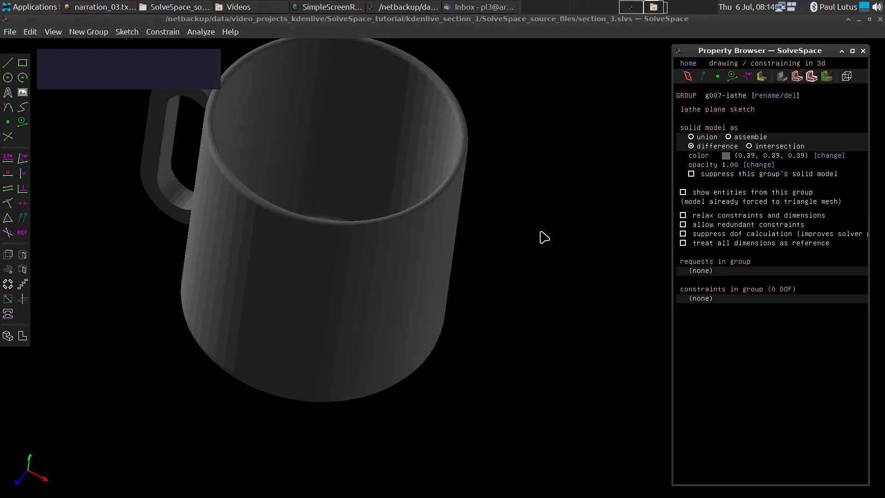
{"action": "middle_click_drag", "start_coordinate": [543, 237], "coordinate": [526, 280]}
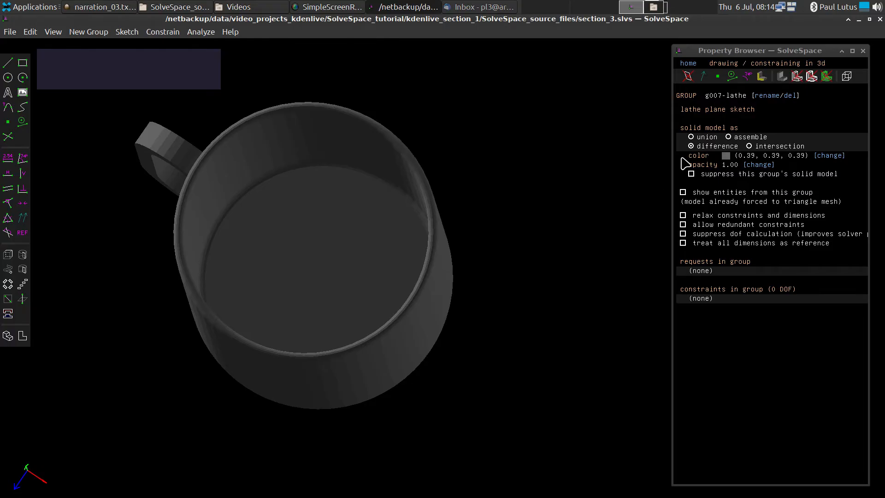
Try intersection and union as the solid model operation of g007-lathe, returning it to difference each time.
{"action": "left_click", "coordinate": [749, 146]}
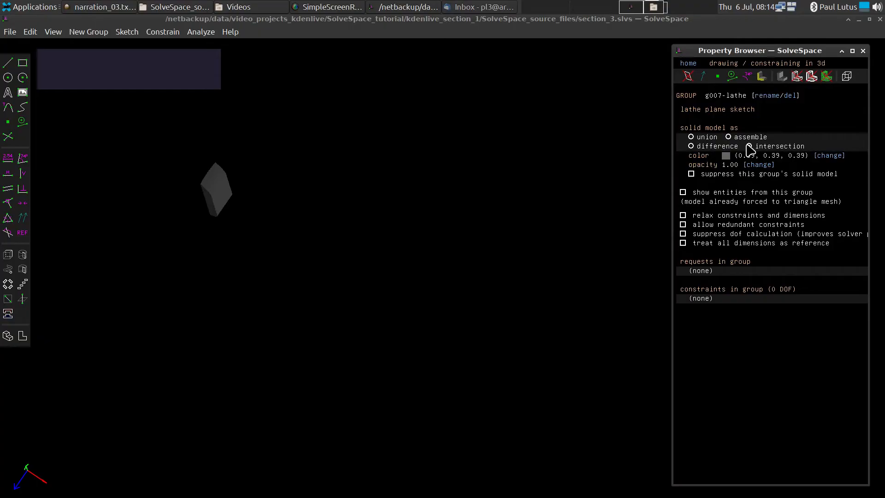
{"action": "left_click", "coordinate": [691, 146]}
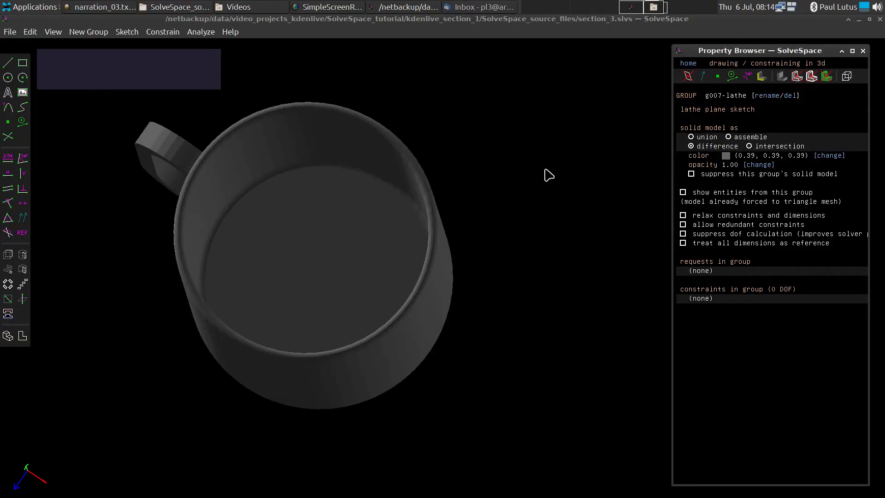
{"action": "left_click", "coordinate": [691, 136]}
{"action": "middle_click_drag", "start_coordinate": [468, 211], "coordinate": [484, 187]}
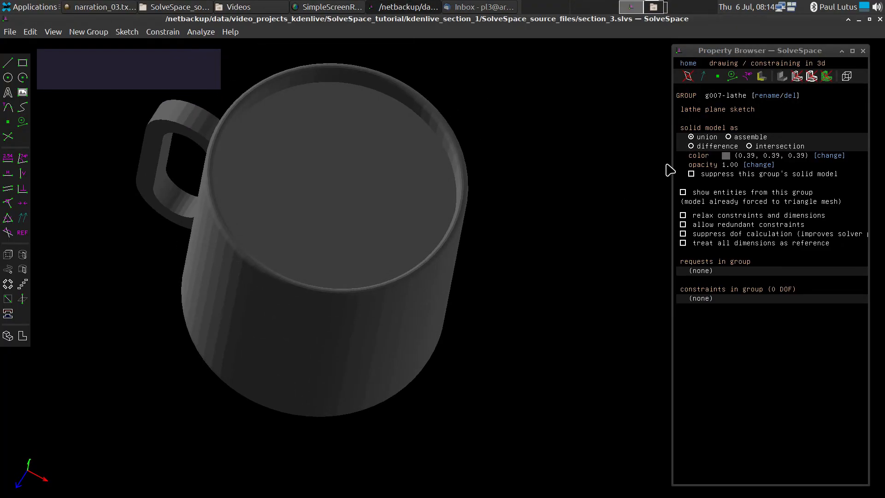
{"action": "left_click", "coordinate": [691, 146]}
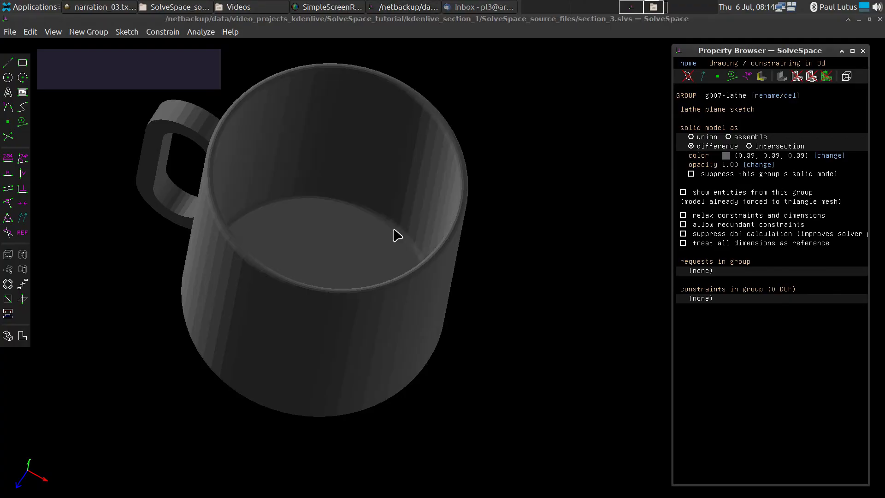
{"action": "middle_click_drag", "start_coordinate": [550, 273], "coordinate": [570, 253]}
{"action": "left_click", "coordinate": [750, 147]}
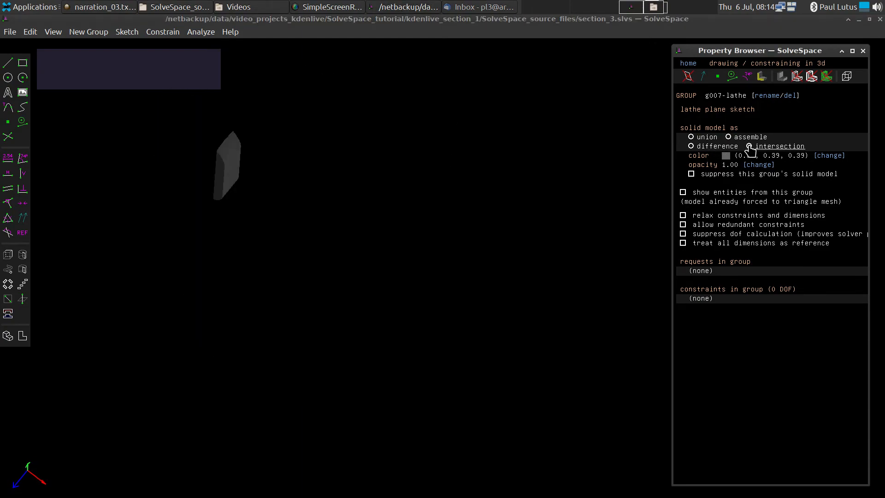
{"action": "left_click", "coordinate": [691, 146]}
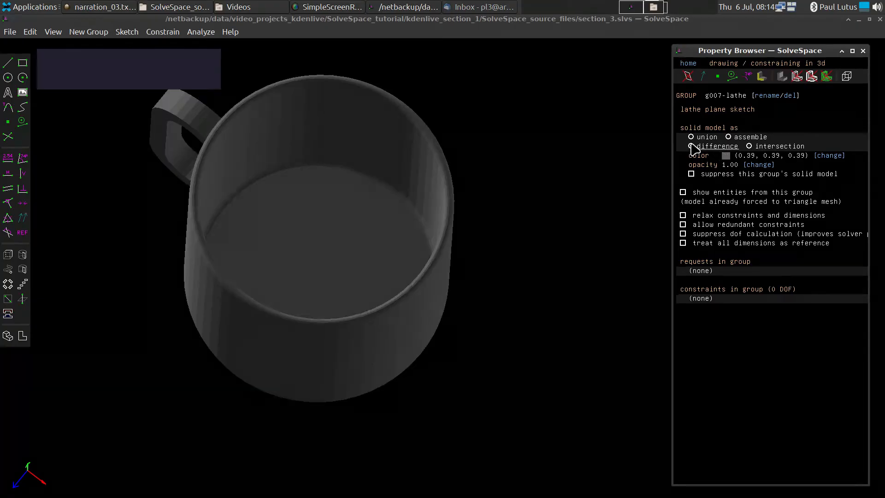
Resize the handle sketch in g004-sketch-in-plane to 32 between arc centres and 24 above the base, and reactivate g007-lathe.
{"action": "middle_click_drag", "start_coordinate": [553, 237], "coordinate": [549, 184]}
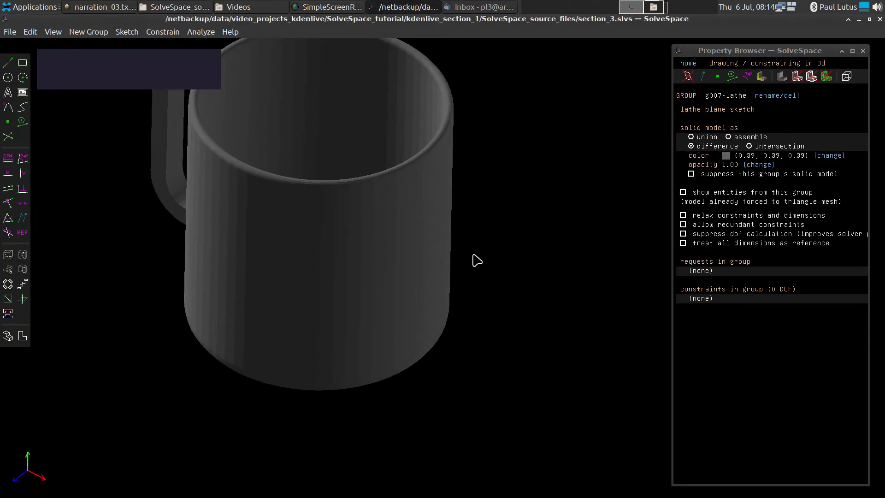
{"action": "scroll", "coordinate": [477, 261], "scroll_direction": "down", "scroll_amount": 3}
{"action": "middle_click_drag", "start_coordinate": [477, 260], "coordinate": [547, 268]}
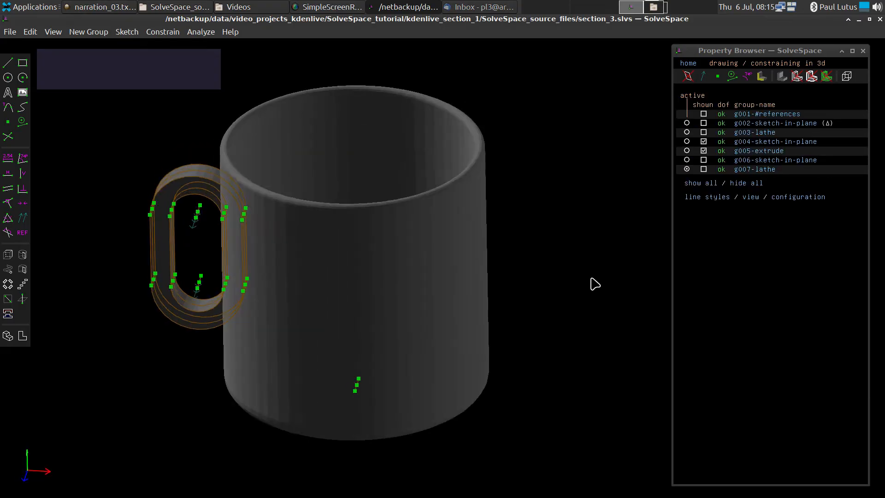
{"action": "middle_click_drag", "start_coordinate": [594, 284], "coordinate": [595, 301]}
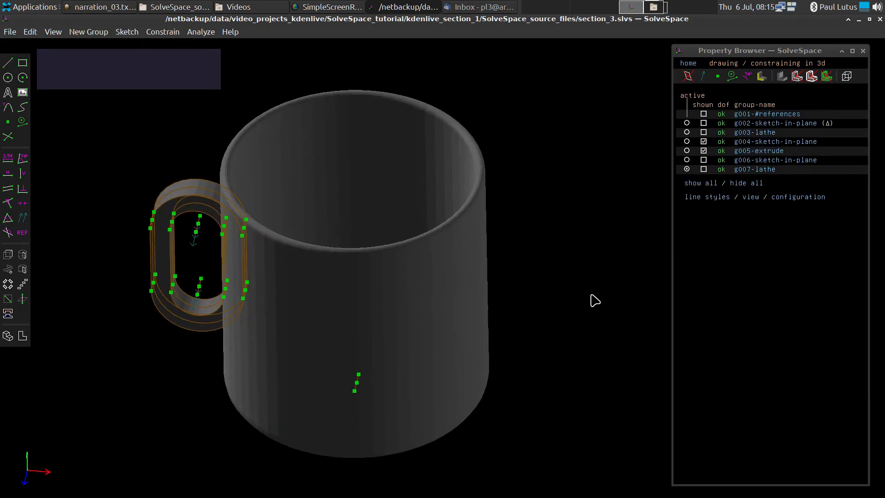
{"action": "middle_click_drag", "start_coordinate": [378, 493], "coordinate": [434, 461]}
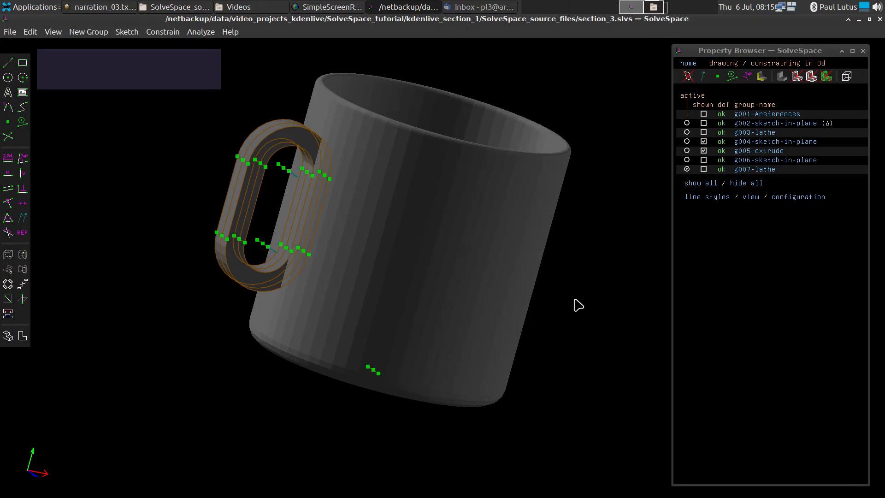
{"action": "middle_click_drag", "start_coordinate": [578, 305], "coordinate": [543, 296]}
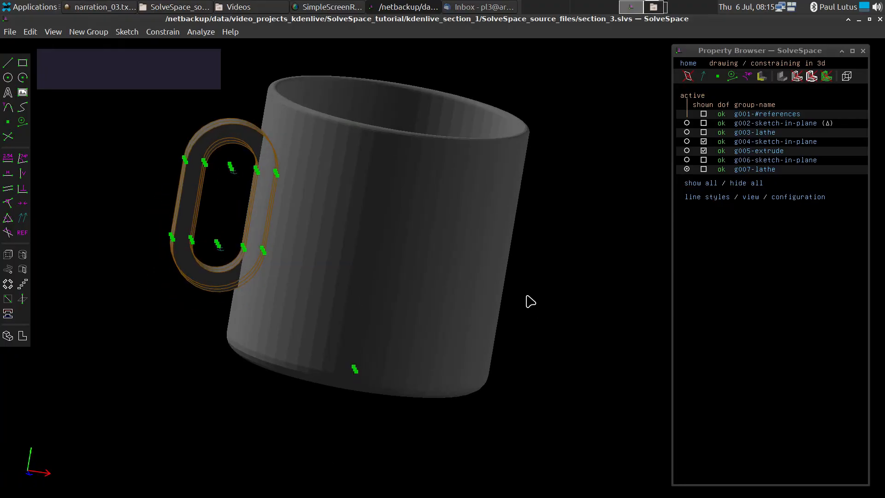
{"action": "key", "text": "w"}
{"action": "left_click", "coordinate": [686, 141]}
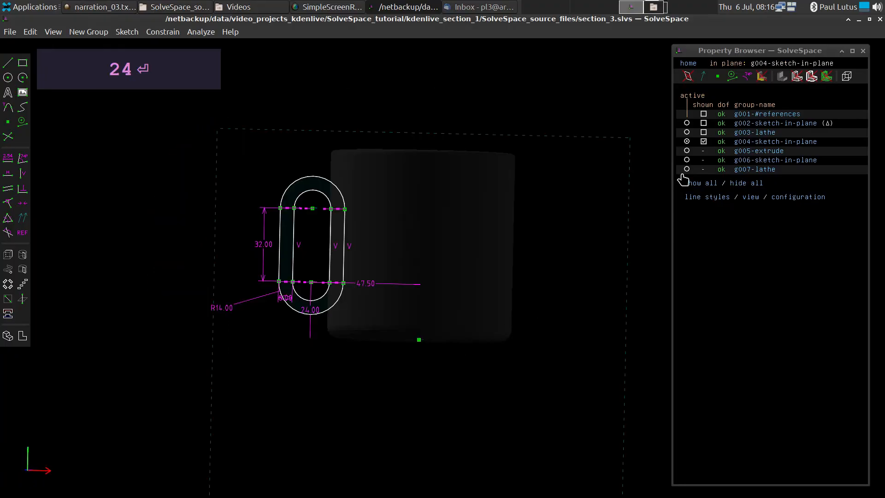
{"action": "left_click", "coordinate": [687, 169]}
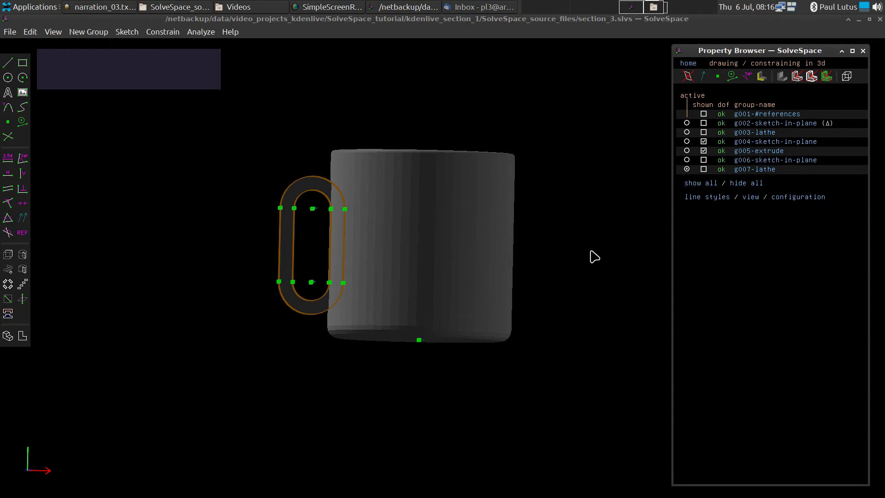
Inspect the mug and its handle from the front, below and above, and hide the entities of all groups.
{"action": "middle_click_drag", "start_coordinate": [590, 254], "coordinate": [593, 277]}
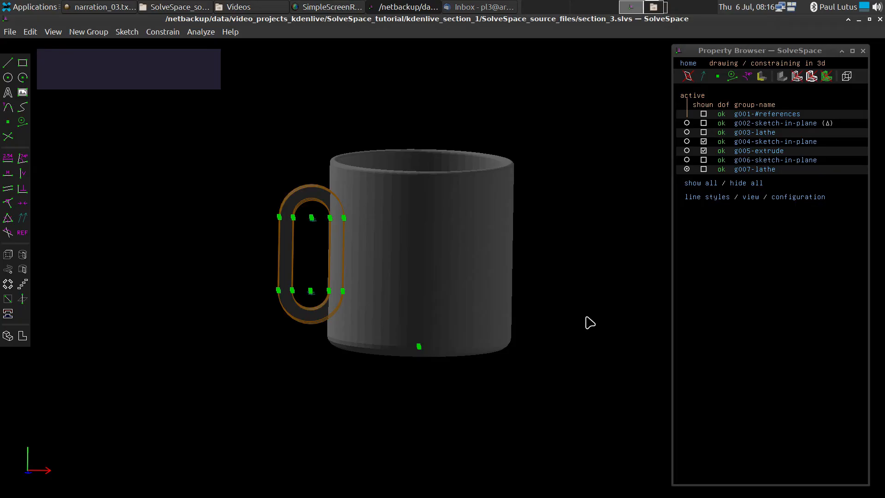
{"action": "middle_click_drag", "start_coordinate": [590, 323], "coordinate": [599, 267]}
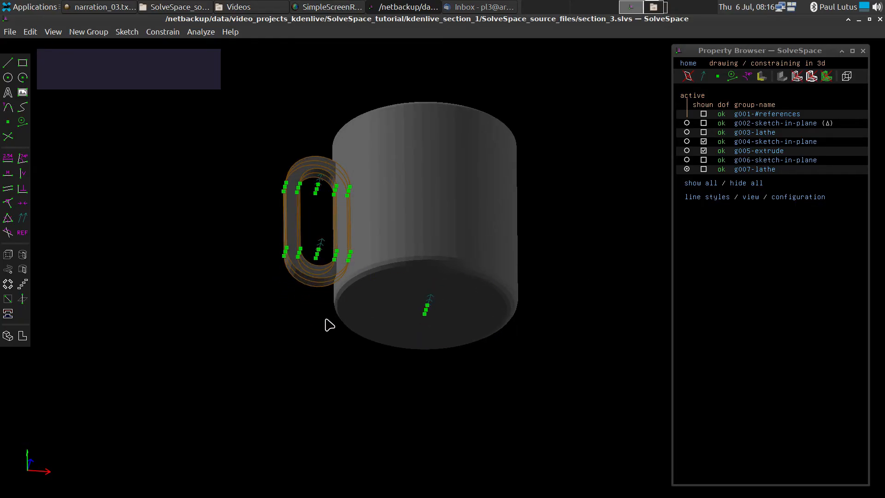
{"action": "middle_click_drag", "start_coordinate": [537, 302], "coordinate": [539, 346]}
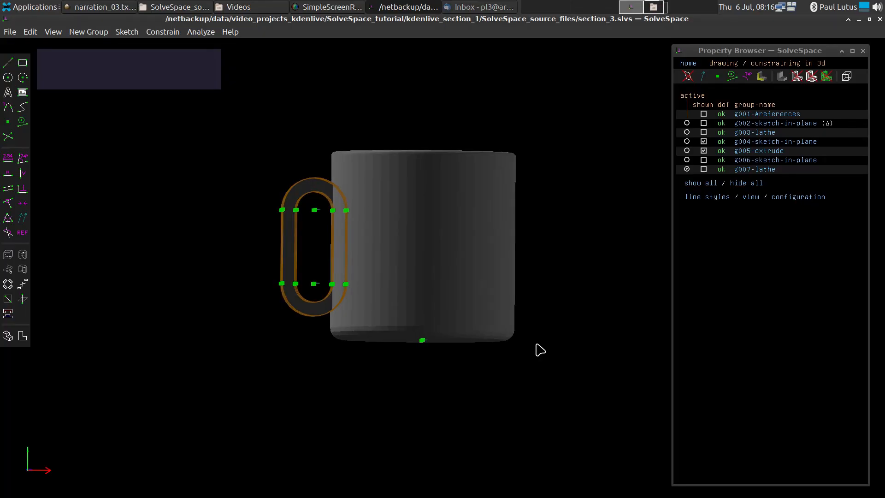
{"action": "key", "text": "w"}
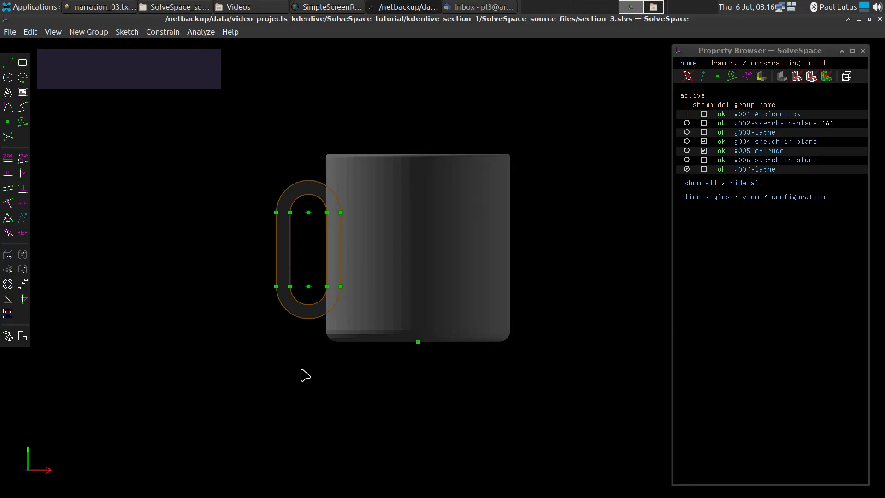
{"action": "middle_click_drag", "start_coordinate": [304, 375], "coordinate": [517, 393]}
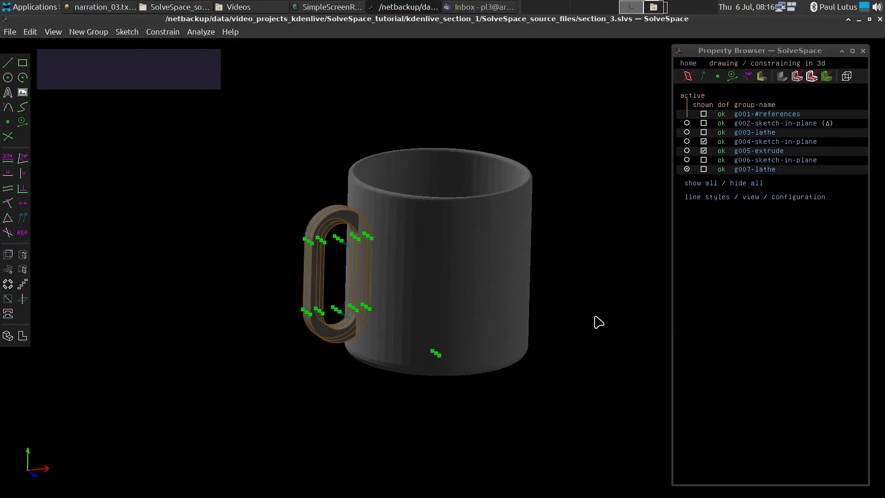
{"action": "left_click", "coordinate": [735, 184]}
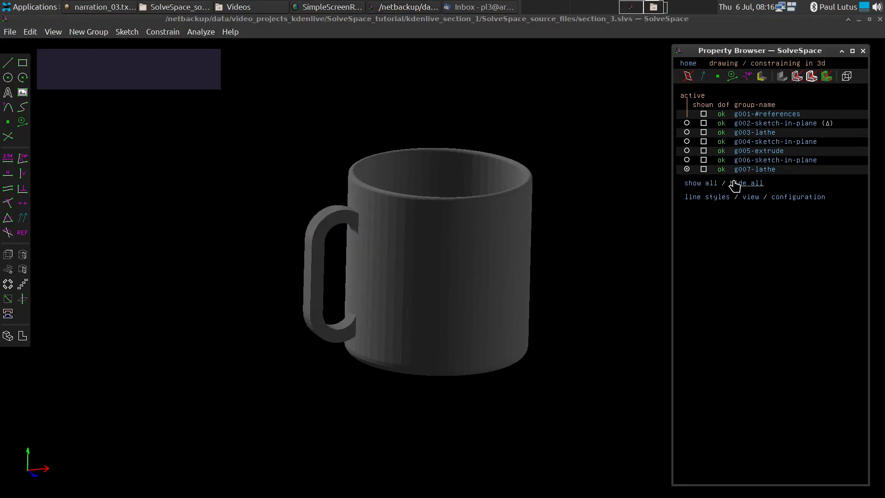
{"action": "mouse_move", "coordinate": [535, 299]}
{"action": "middle_mouse_down"}
{"action": "mouse_move", "coordinate": [469, 387]}
{"action": "mouse_move", "coordinate": [557, 288]}
{"action": "mouse_move", "coordinate": [498, 271]}
{"action": "mouse_move", "coordinate": [509, 311]}
{"action": "mouse_move", "coordinate": [525, 306]}
{"action": "middle_mouse_up"}
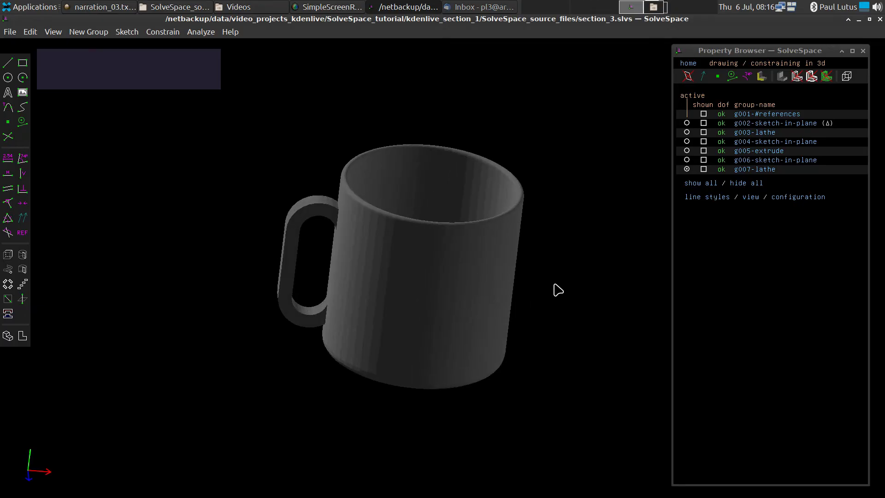
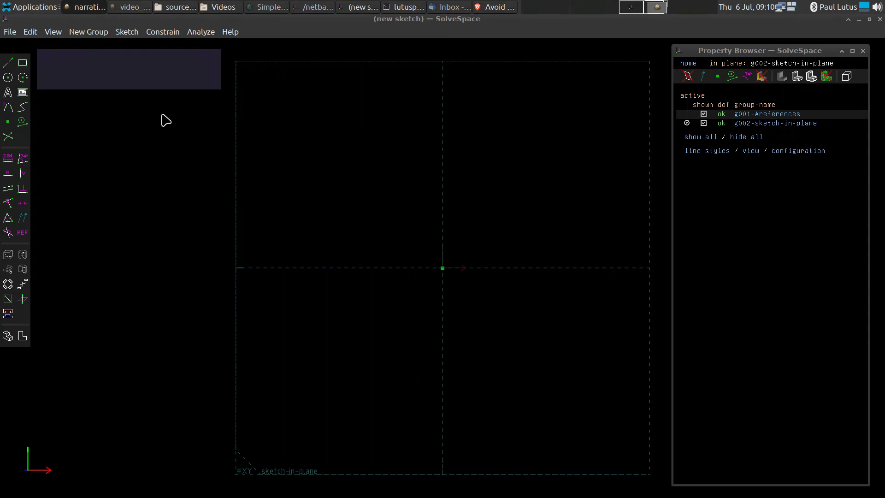
Draw a rectangle about 89 wide around the origin in the new sketch's XY plane.
{"action": "left_click", "coordinate": [23, 63]}
{"action": "left_click", "coordinate": [341, 186]}
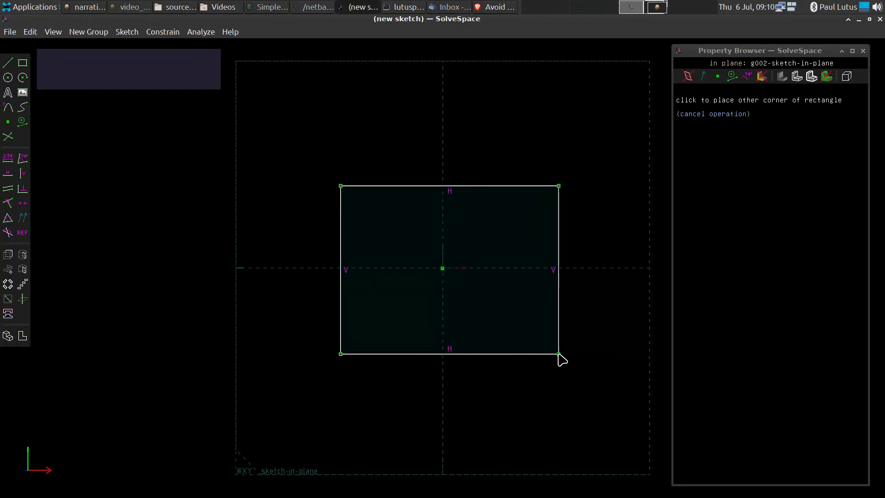
{"action": "left_click", "coordinate": [545, 354]}
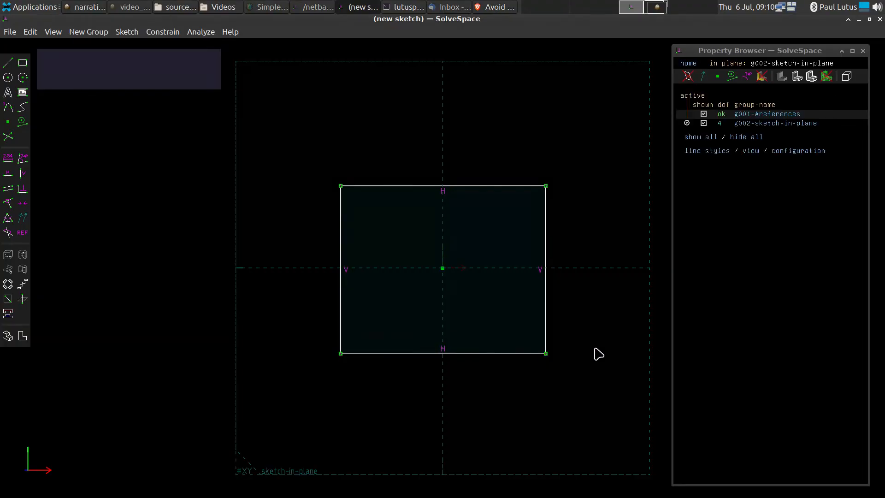
Constrain the length of the rectangle's upper edge to 80.
{"action": "left_click", "coordinate": [470, 186]}
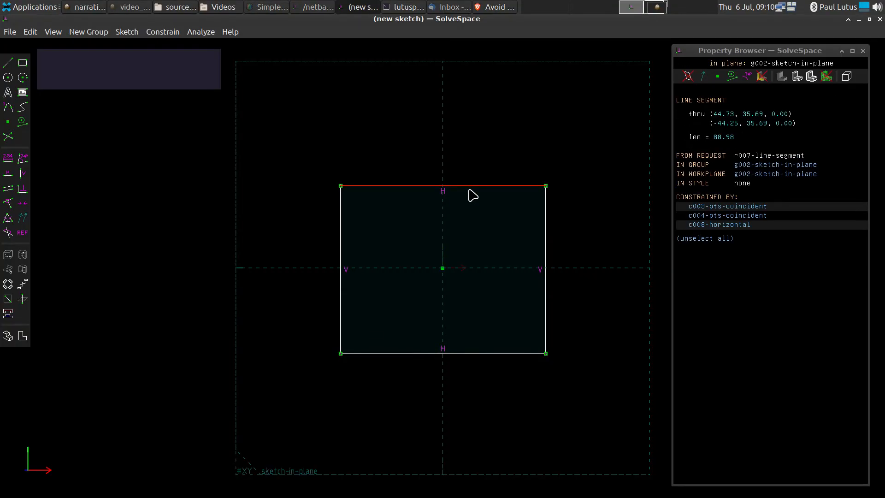
{"action": "key", "text": "d"}
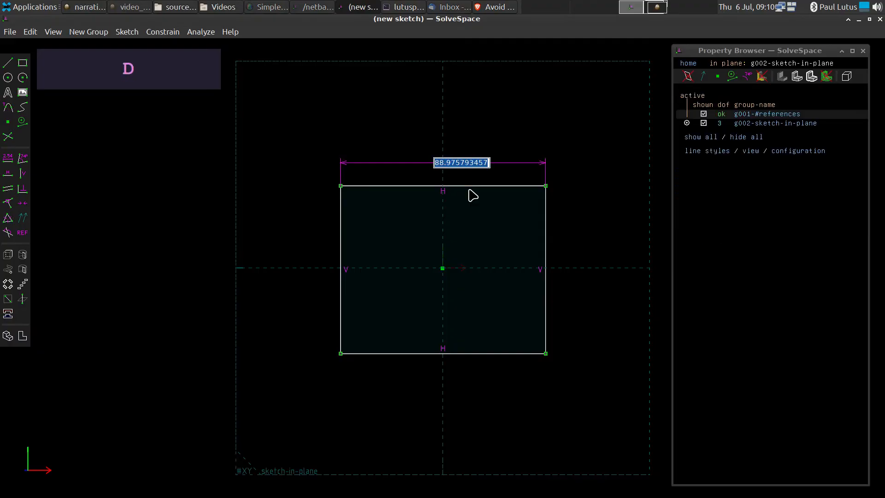
{"action": "type", "text": "80"}
{"action": "key", "text": "Return"}
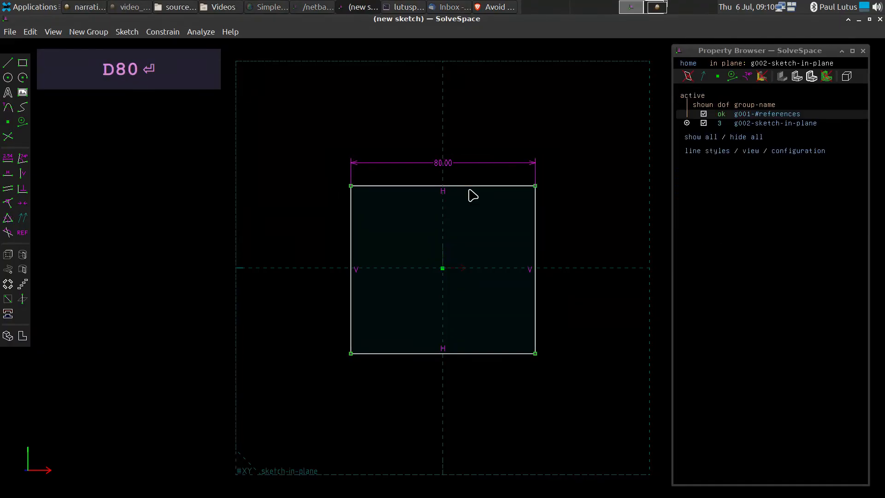
{"action": "left_click", "coordinate": [396, 187]}
{"action": "left_click", "coordinate": [351, 230]}
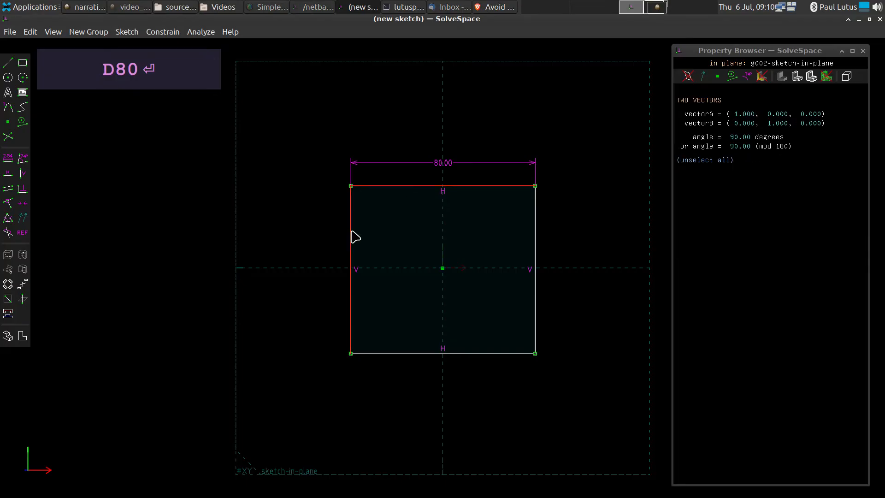
{"action": "left_click", "coordinate": [419, 353]}
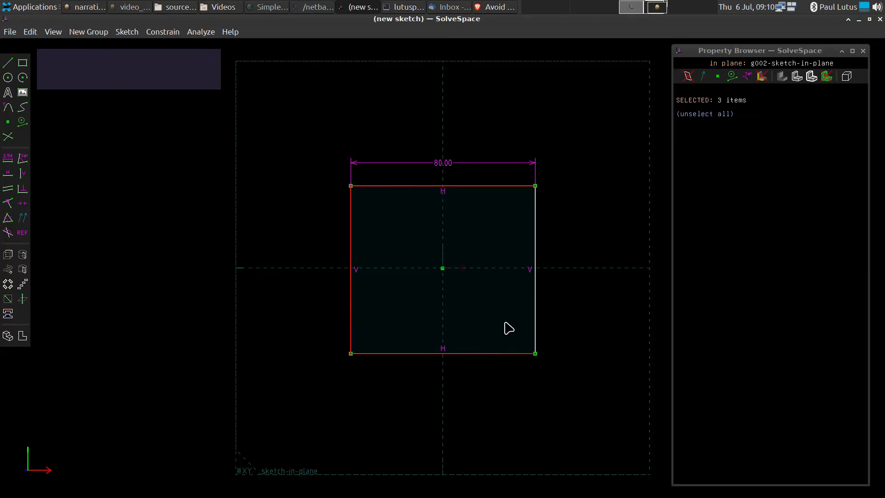
{"action": "key", "text": "Escape"}
Apply an equal-length constraint to all four sides of the rectangle.
{"action": "left_click", "coordinate": [535, 315]}
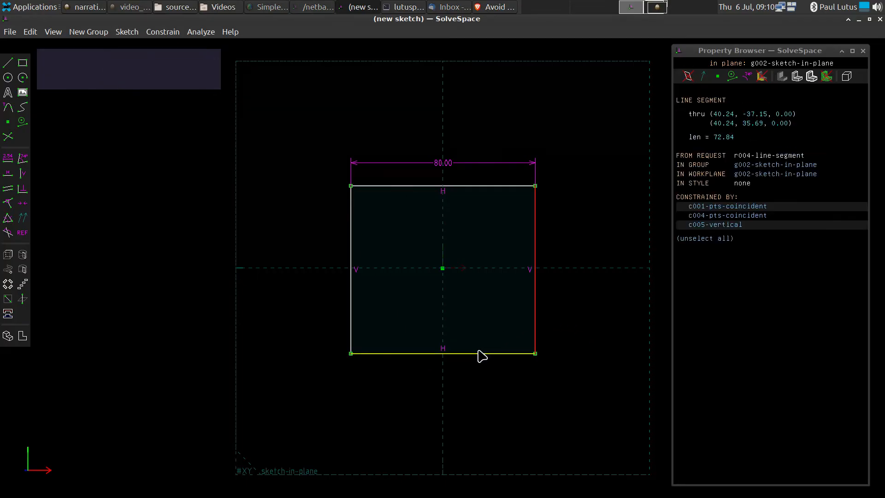
{"action": "left_click", "coordinate": [480, 353]}
{"action": "left_click", "coordinate": [351, 300]}
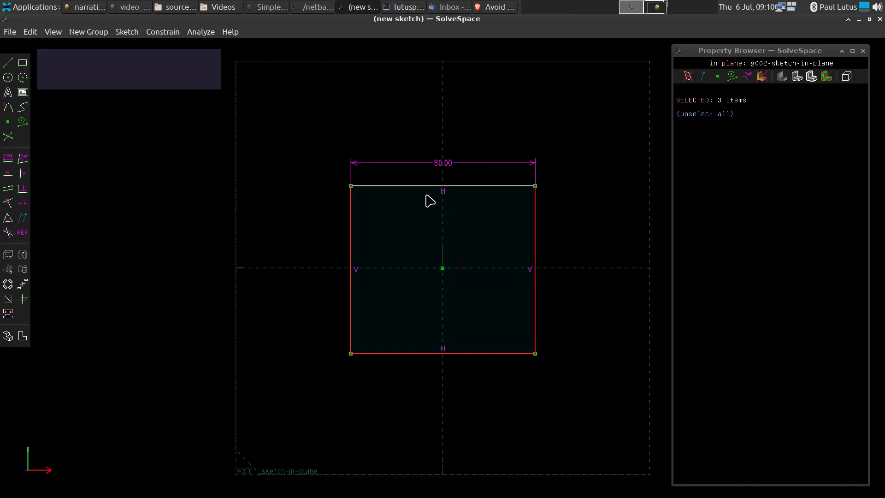
{"action": "left_click", "coordinate": [415, 185]}
{"action": "key", "text": "q"}
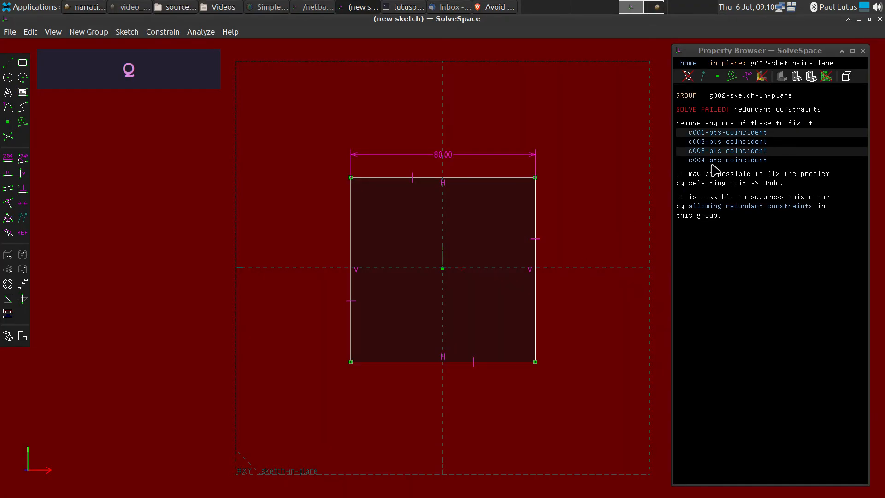
Delete the vertical constraint on the square's left side and the horizontal constraint on its upper side.
{"action": "left_click", "coordinate": [363, 274]}
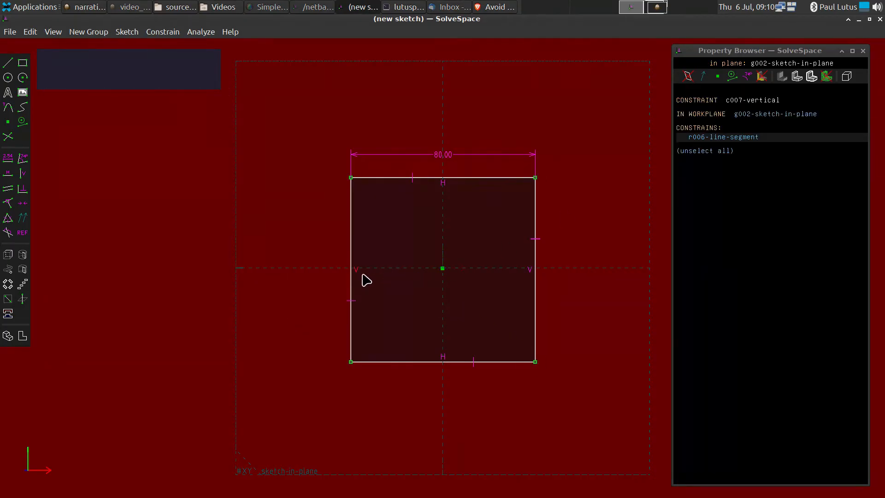
{"action": "key", "text": "Delete"}
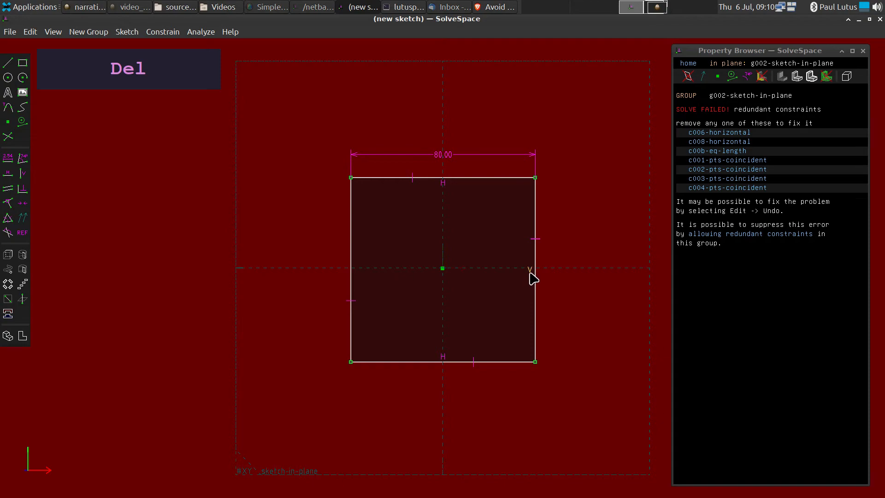
{"action": "left_click", "coordinate": [447, 186]}
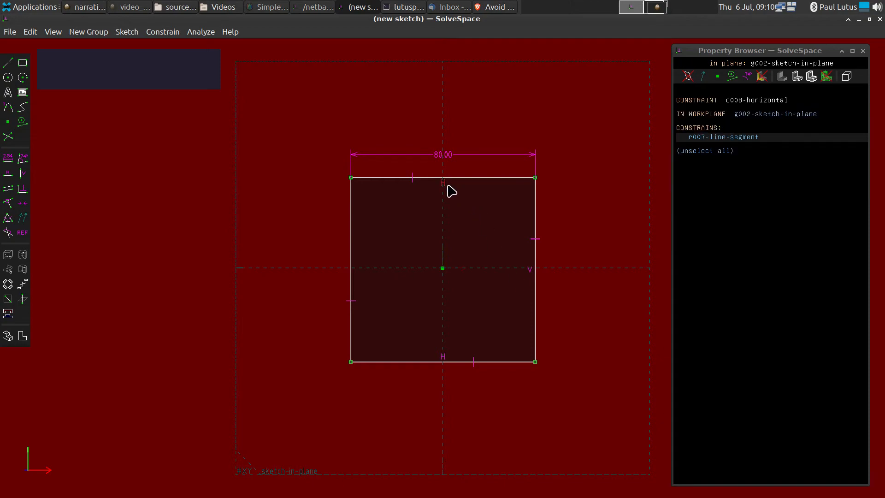
{"action": "key", "text": "Delete"}
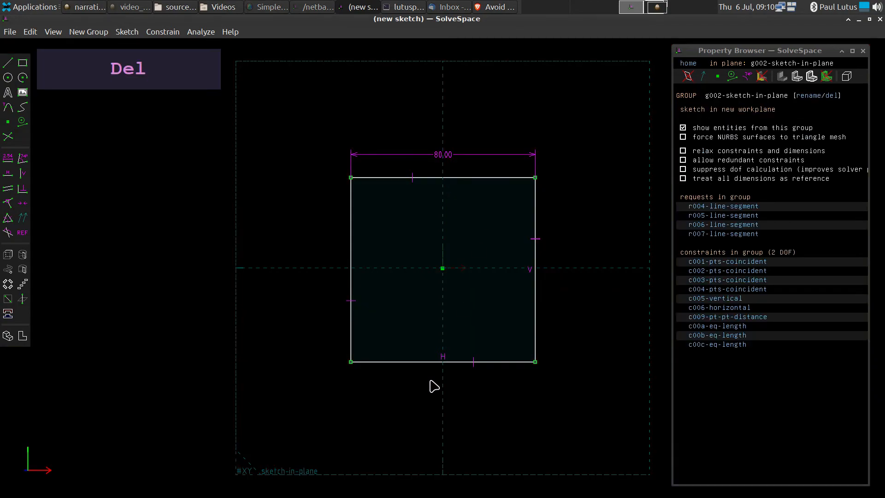
{"action": "left_click", "coordinate": [441, 396]}
{"action": "left_click", "coordinate": [352, 329]}
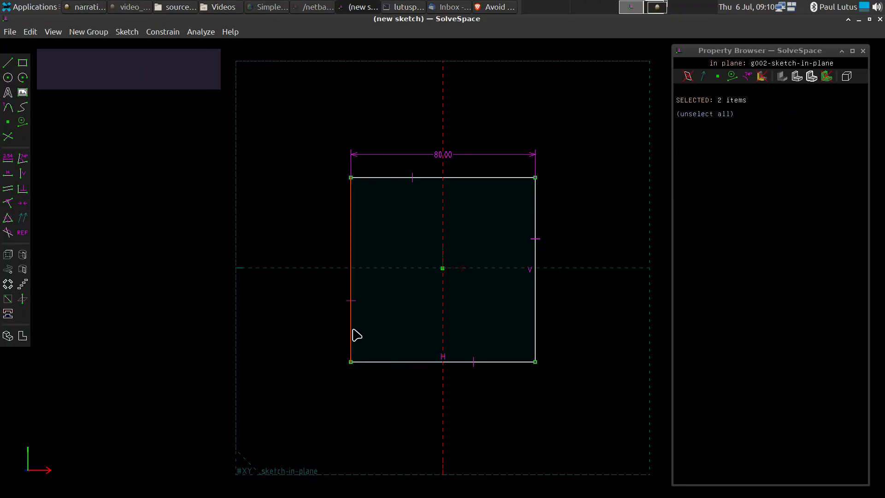
{"action": "left_click", "coordinate": [470, 424]}
Make the square's two lower corners symmetric about the YZ reference plane and delete the redundant c006-horizontal constraint.
{"action": "left_click", "coordinate": [441, 405]}
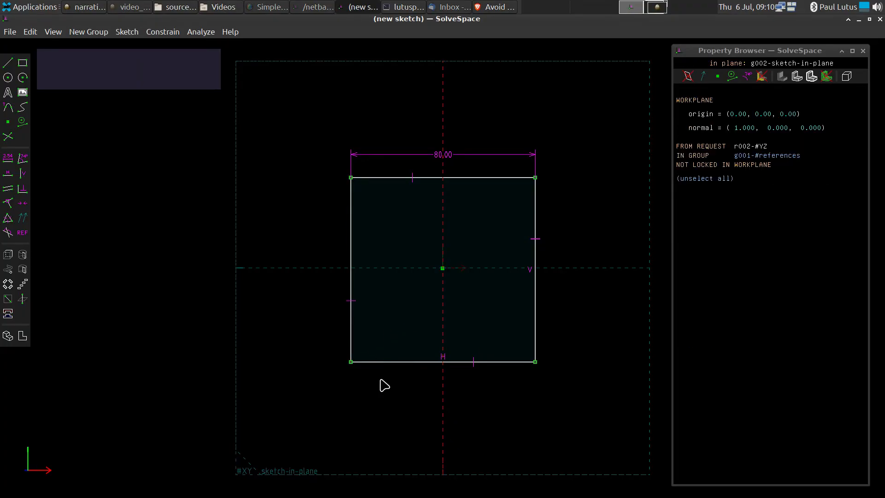
{"action": "left_click", "coordinate": [351, 362]}
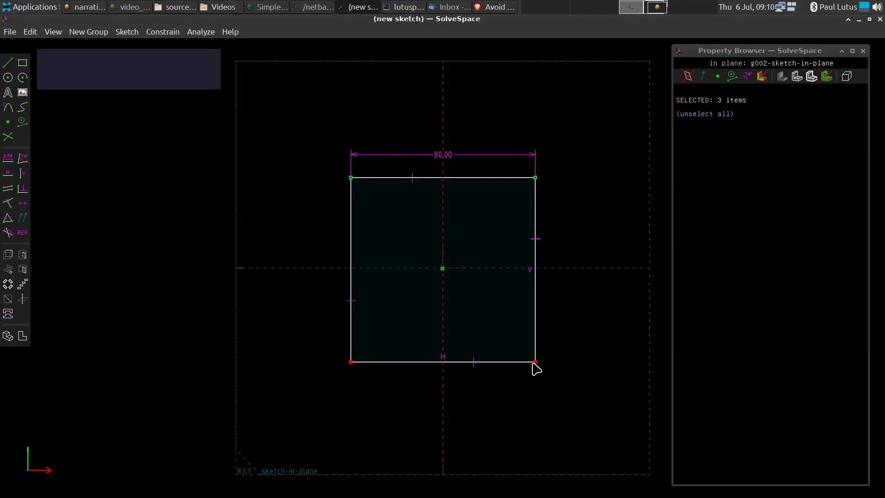
{"action": "key", "text": "y"}
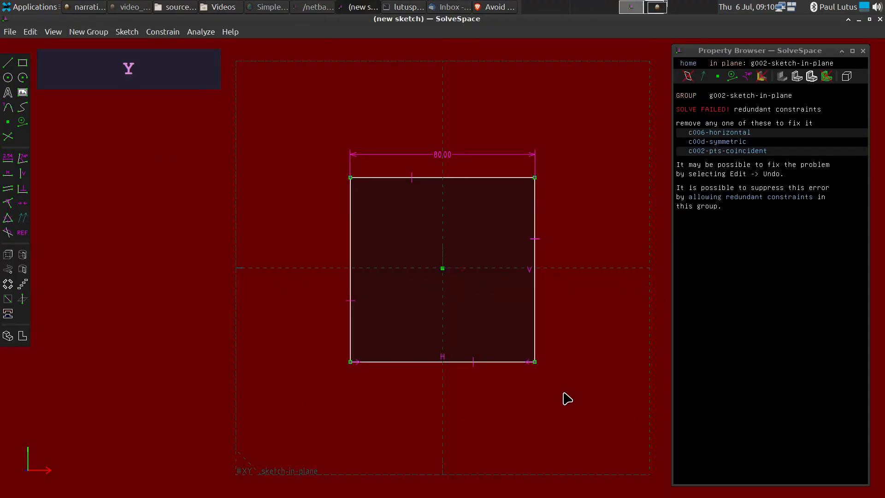
{"action": "left_click", "coordinate": [719, 133]}
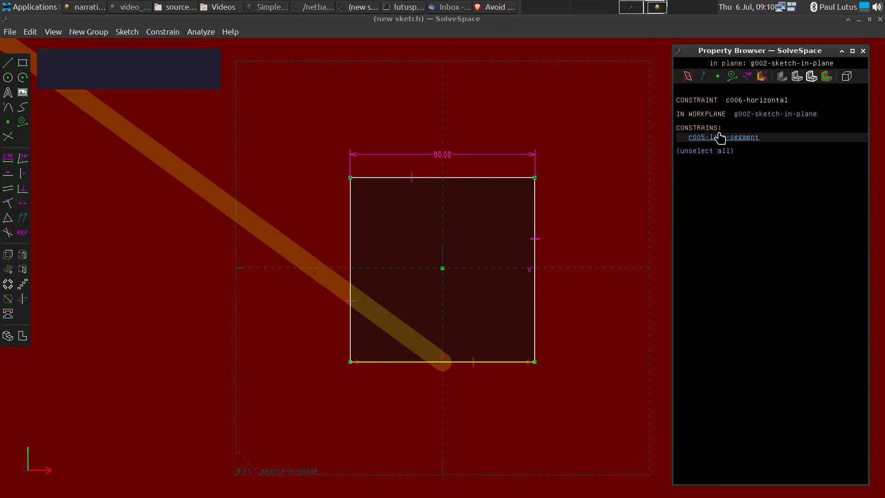
{"action": "key", "text": "Delete"}
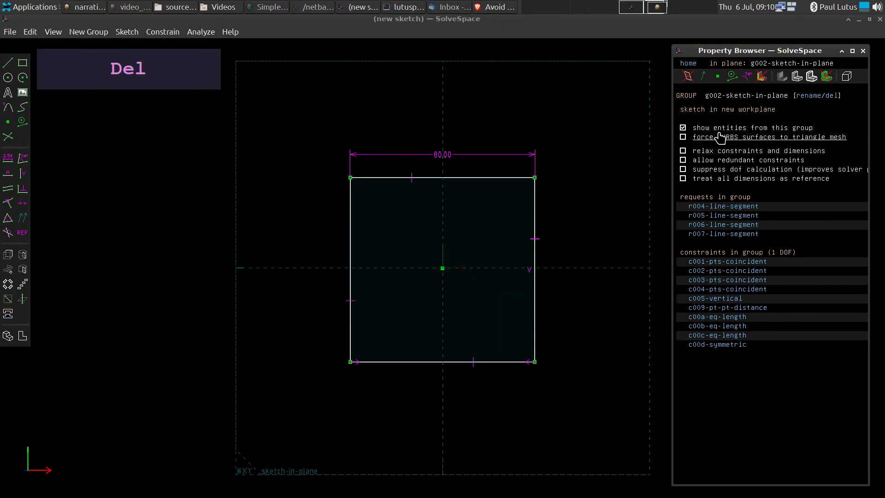
Make the square's two right-hand corners symmetric about the horizontal reference plane and delete the redundant c005-vertical constraint.
{"action": "left_click", "coordinate": [575, 268]}
{"action": "left_click_drag", "start_coordinate": [538, 178], "coordinate": [537, 179]}
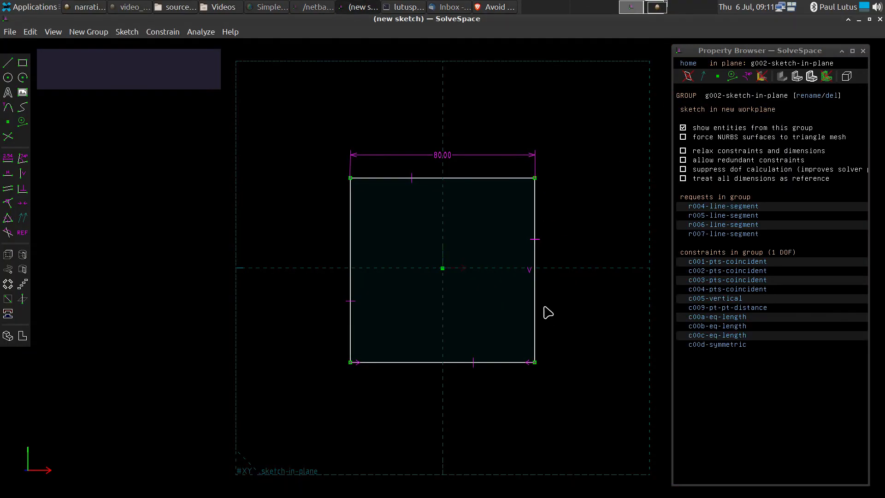
{"action": "left_click", "coordinate": [535, 178]}
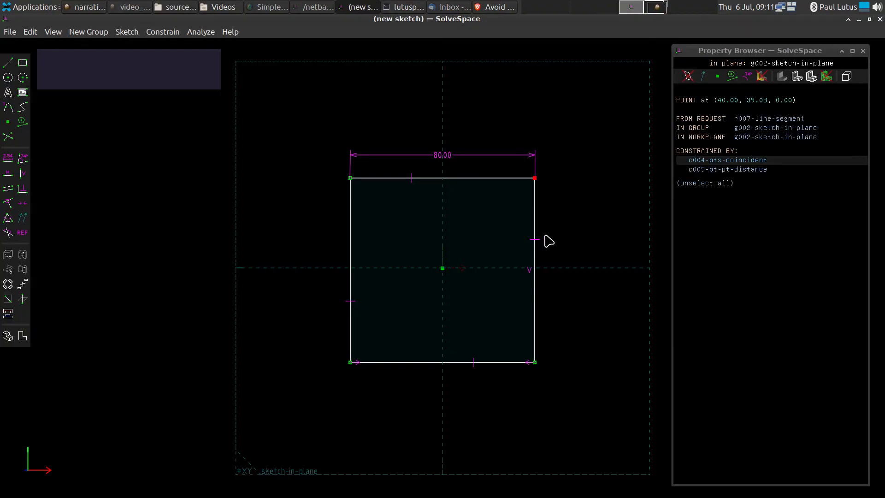
{"action": "left_click", "coordinate": [535, 362]}
{"action": "left_click", "coordinate": [575, 270]}
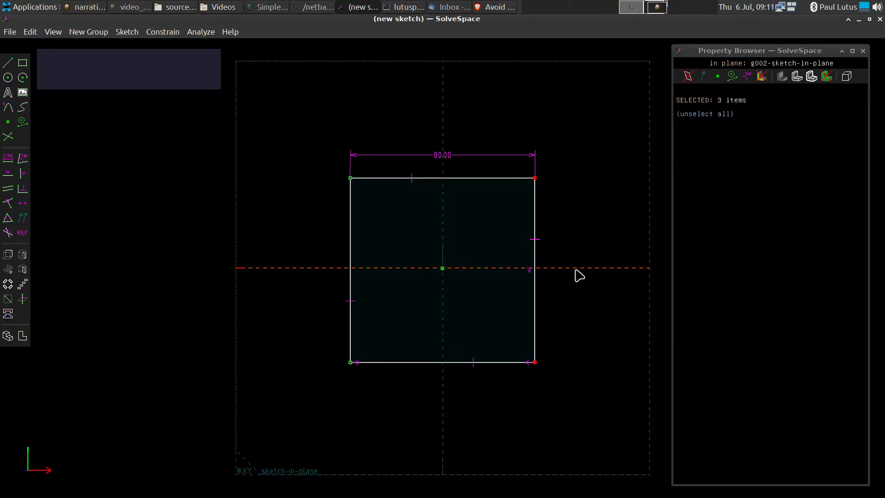
{"action": "key", "text": "y"}
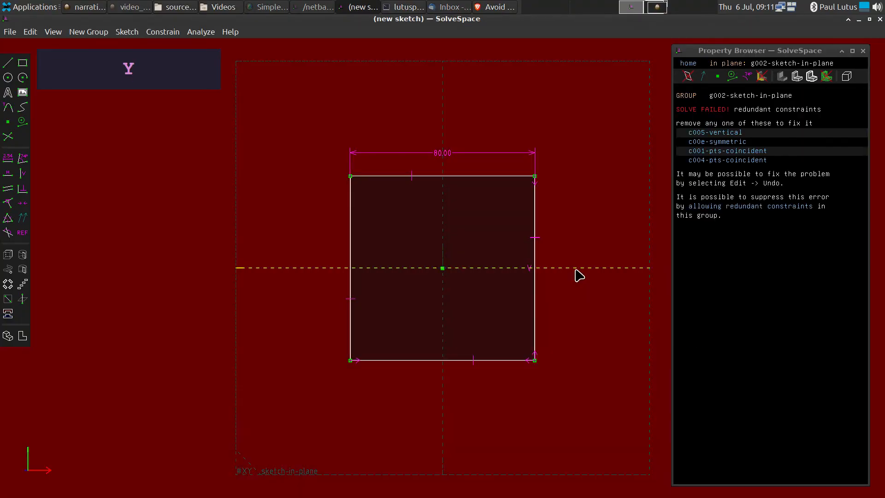
{"action": "left_click", "coordinate": [698, 133]}
{"action": "key", "text": "Delete"}
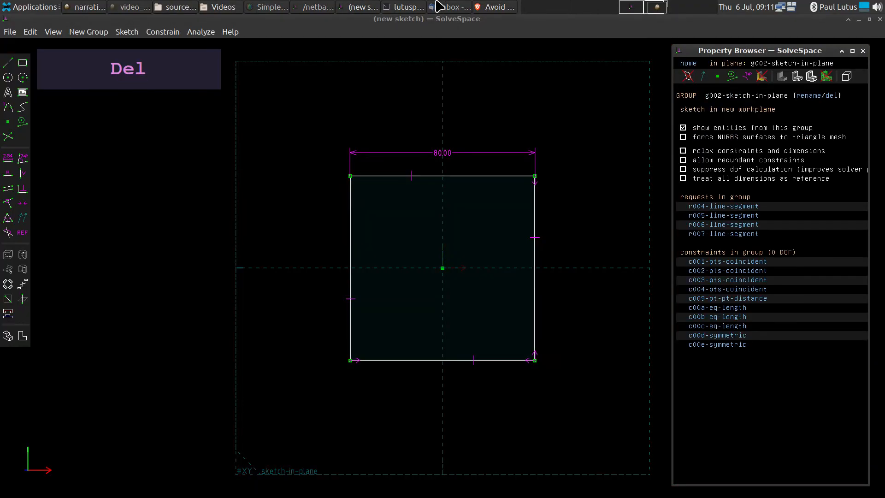
{"action": "left_click", "coordinate": [442, 180]}
{"action": "key", "text": "Escape"}
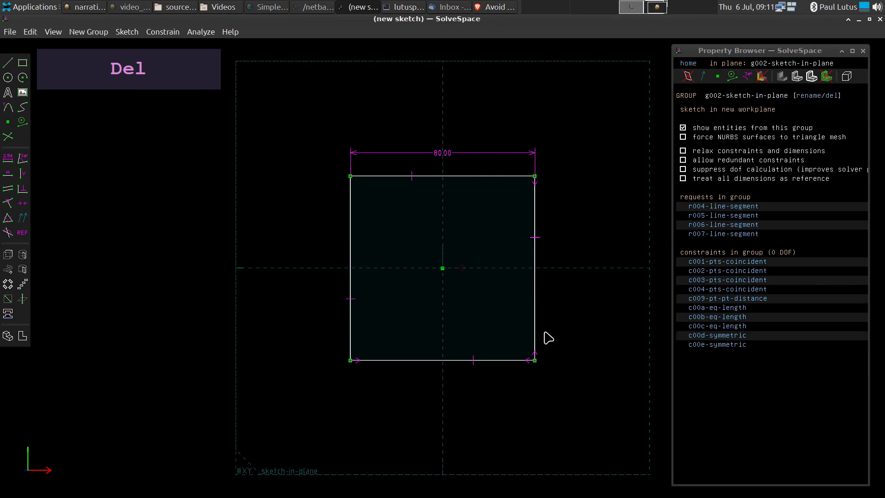
{"action": "left_click", "coordinate": [543, 329]}
{"action": "key", "text": "Escape"}
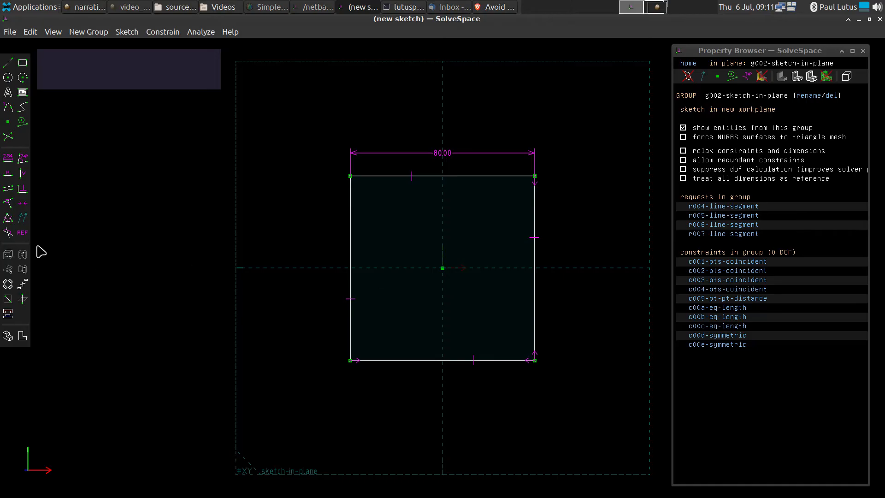
Extrude the square sketch and constrain the extrusion depth to 8.
{"action": "left_click", "coordinate": [8, 255]}
{"action": "middle_click_drag", "start_coordinate": [579, 342], "coordinate": [542, 359]}
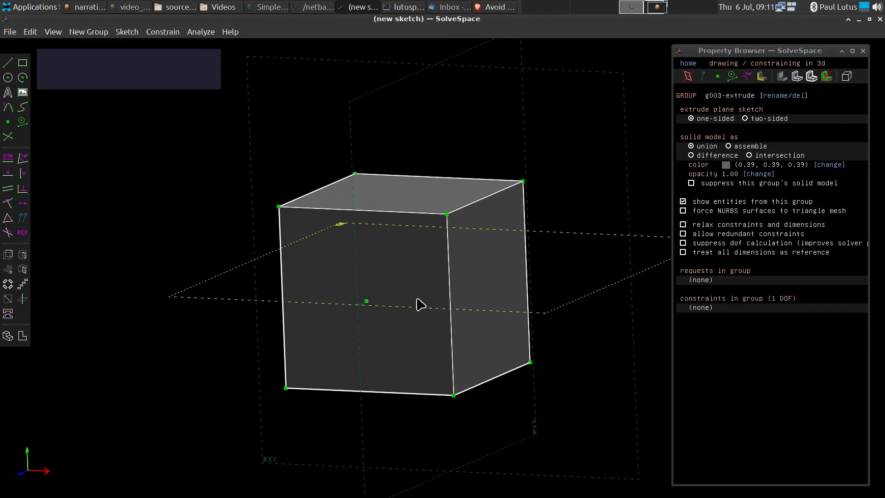
{"action": "left_click", "coordinate": [394, 295]}
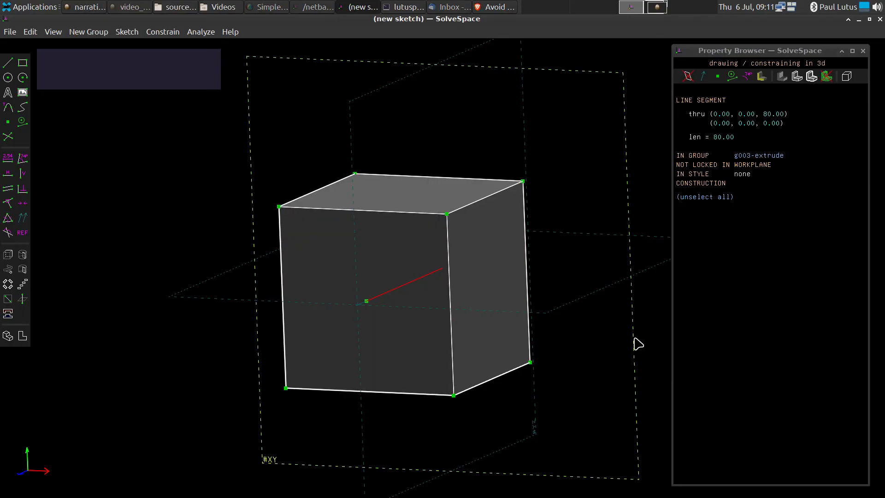
{"action": "key", "text": "d"}
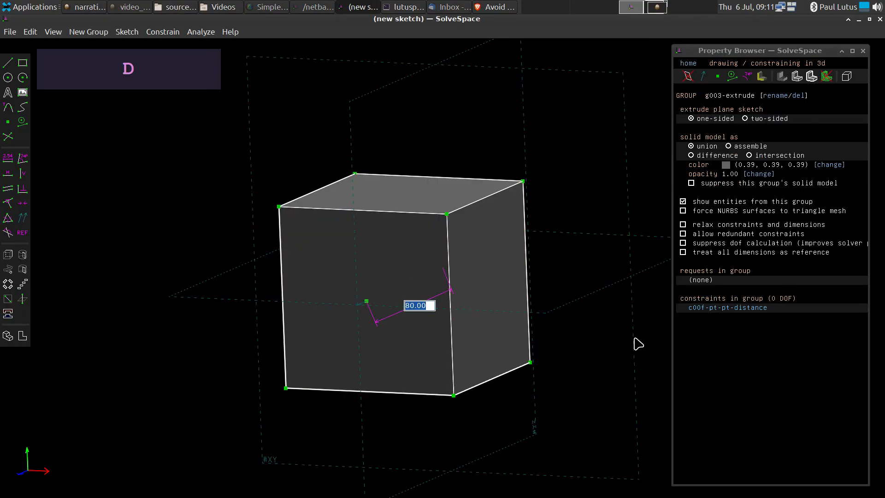
{"action": "type", "text": "8"}
{"action": "key", "text": "Return"}
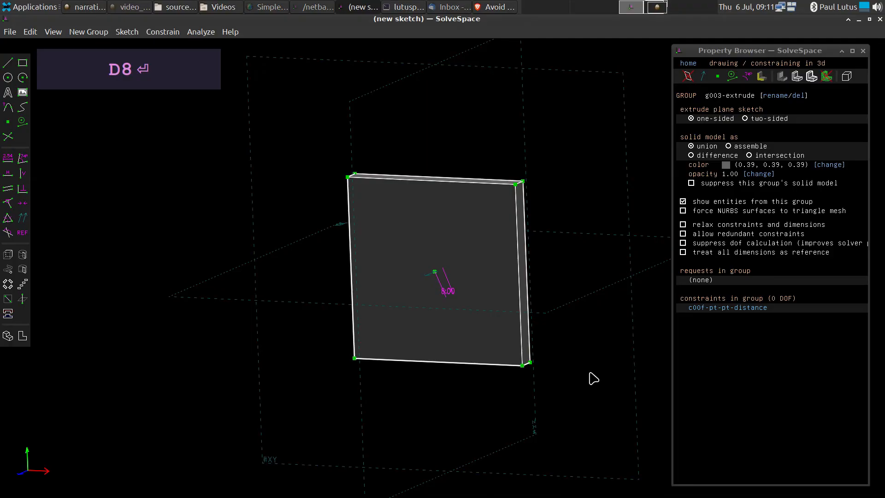
Show the plate's hidden lines and start a sketch in a new workplane at the origin point.
{"action": "middle_click_drag", "start_coordinate": [594, 378], "coordinate": [614, 385]}
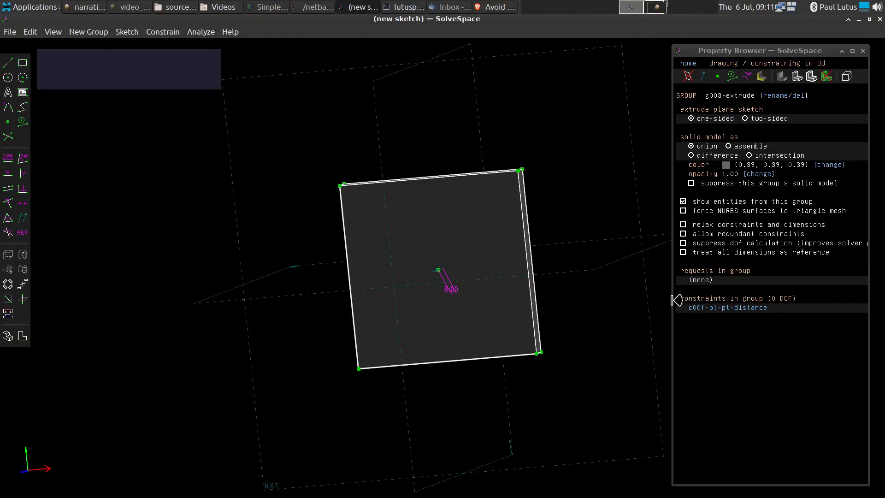
{"action": "middle_click_drag", "start_coordinate": [641, 328], "coordinate": [605, 336]}
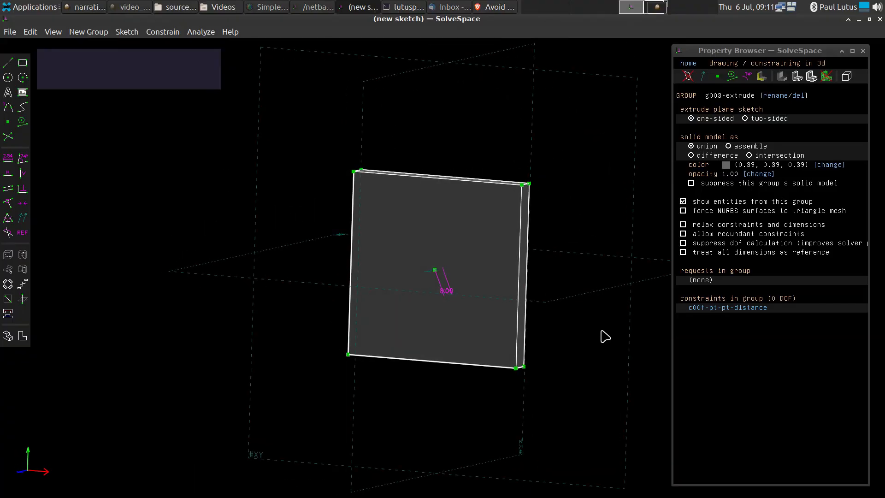
{"action": "left_click", "coordinate": [826, 76]}
{"action": "left_click", "coordinate": [826, 76]}
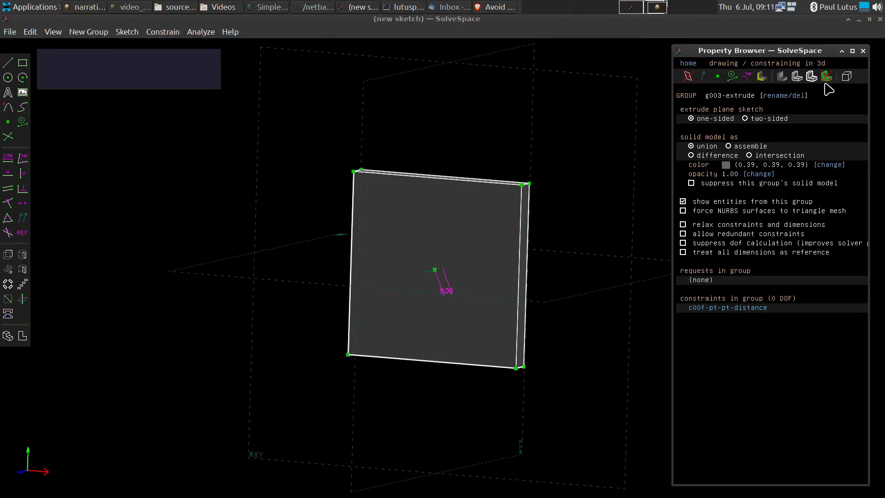
{"action": "left_click", "coordinate": [844, 76]}
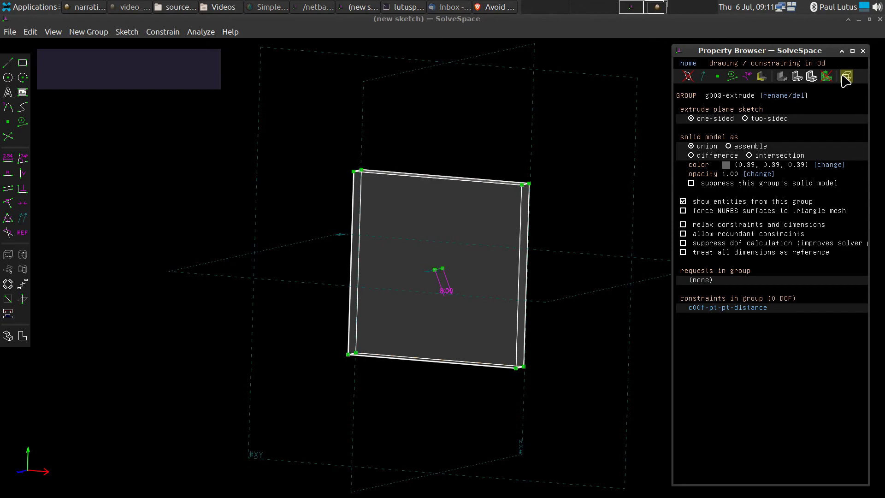
{"action": "left_click", "coordinate": [443, 269]}
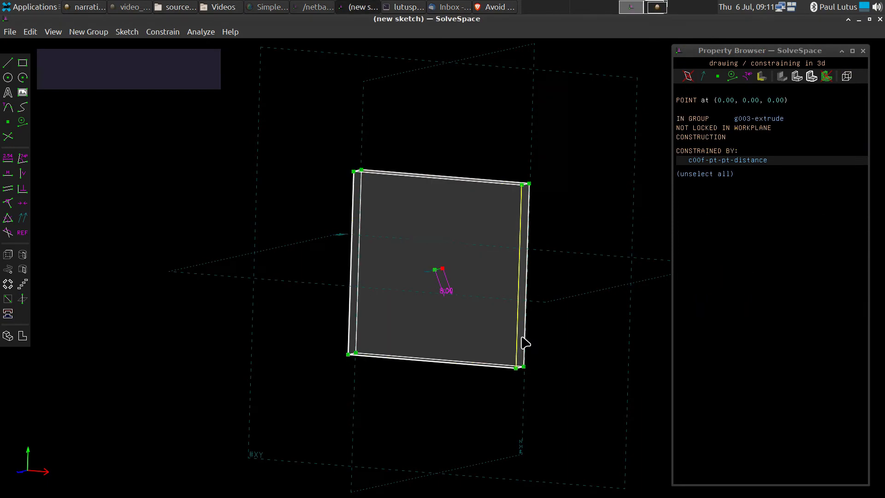
{"action": "key", "text": "shift+w"}
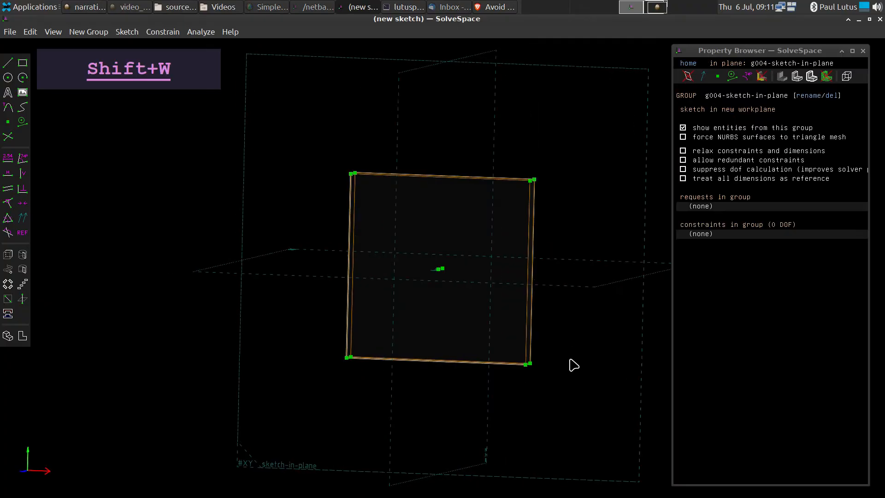
Draw a circle centred about 31 to the left of the origin, constrain its diameter to 8, and move the dimension label outside it.
{"action": "left_click", "coordinate": [8, 77]}
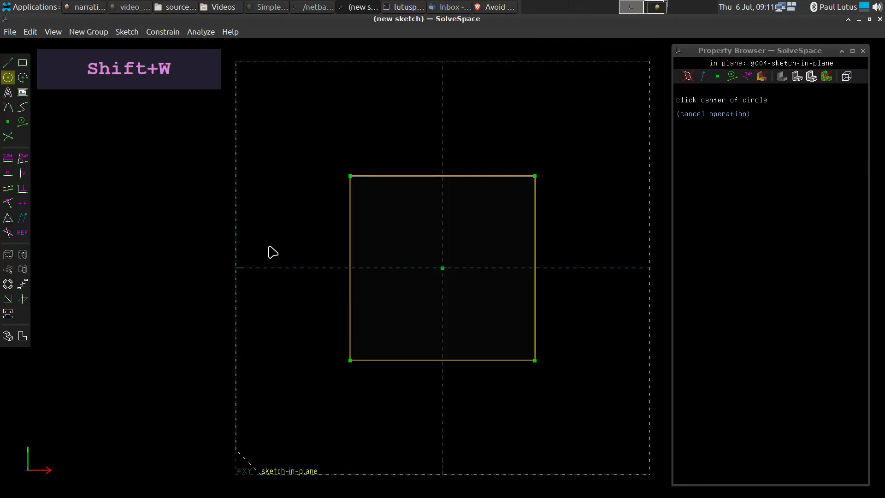
{"action": "left_click", "coordinate": [371, 267]}
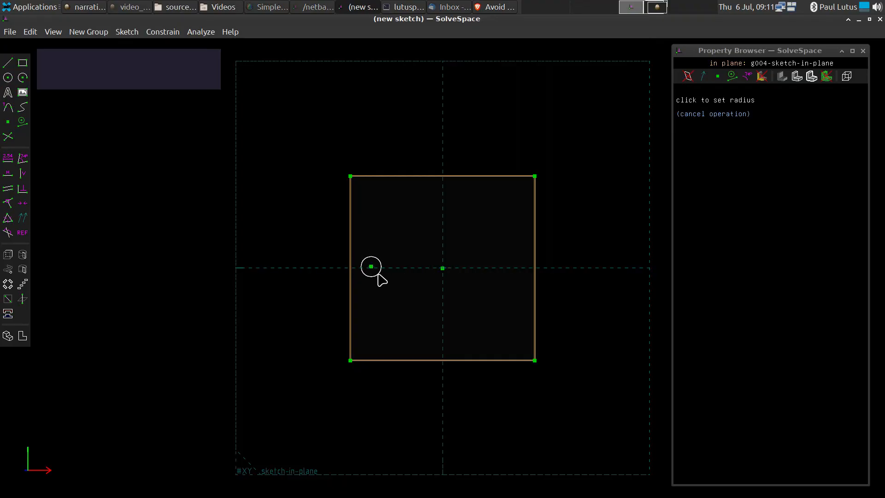
{"action": "left_click", "coordinate": [377, 274]}
{"action": "type", "text": "d"}
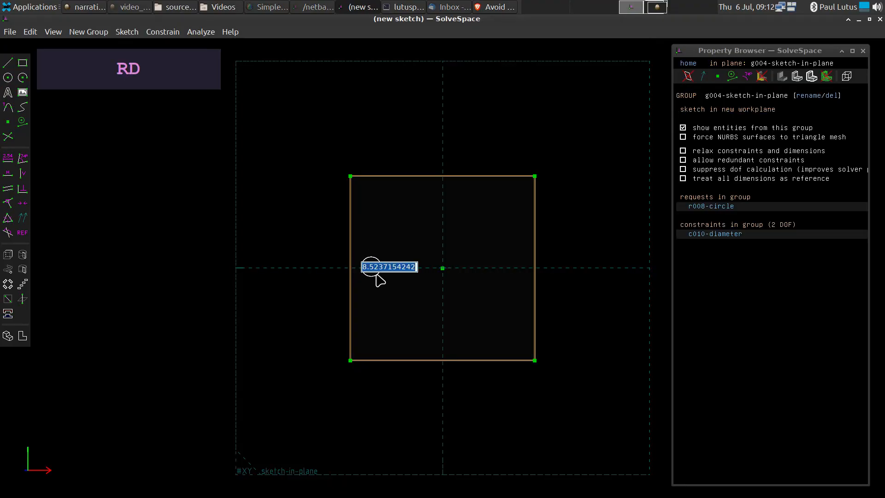
{"action": "type", "text": "8"}
{"action": "key", "text": "Return"}
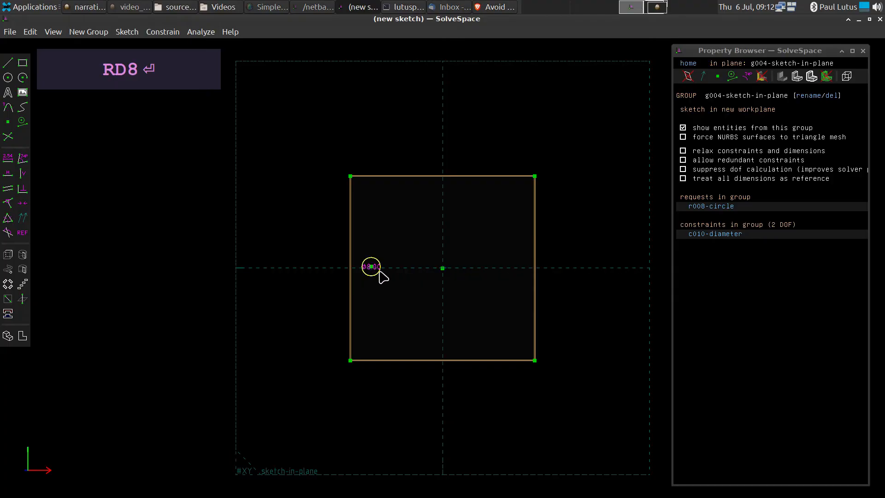
{"action": "scroll", "coordinate": [379, 272], "scroll_direction": "up", "scroll_amount": 10}
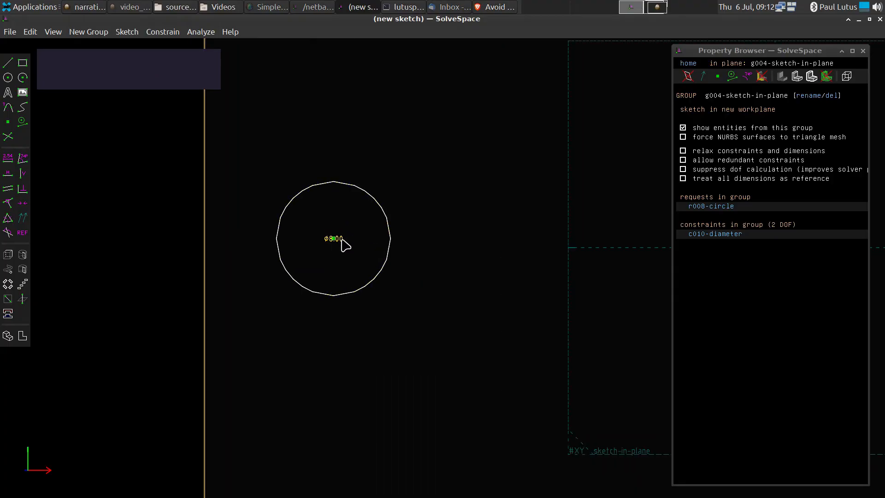
{"action": "left_click_drag", "start_coordinate": [339, 242], "coordinate": [295, 167]}
{"action": "scroll", "coordinate": [437, 361], "scroll_direction": "down", "scroll_amount": 8}
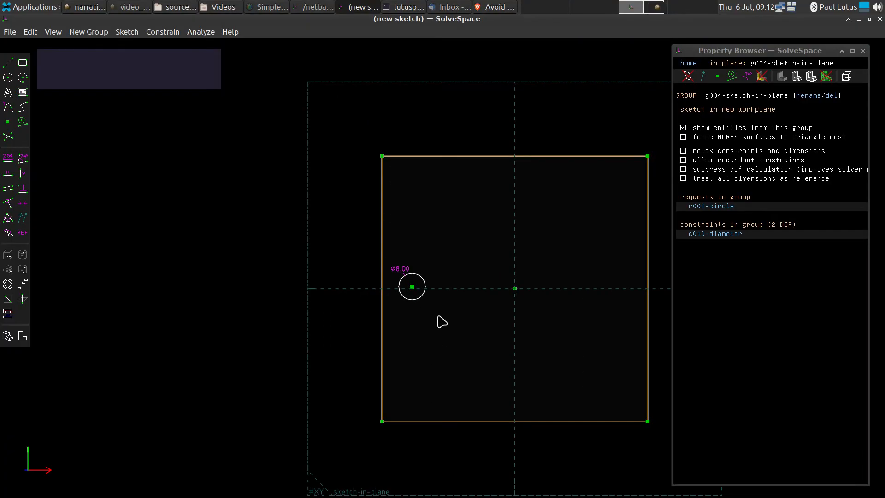
Create a step-rotating group of the 8-diameter circle about the origin point.
{"action": "left_click", "coordinate": [412, 287]}
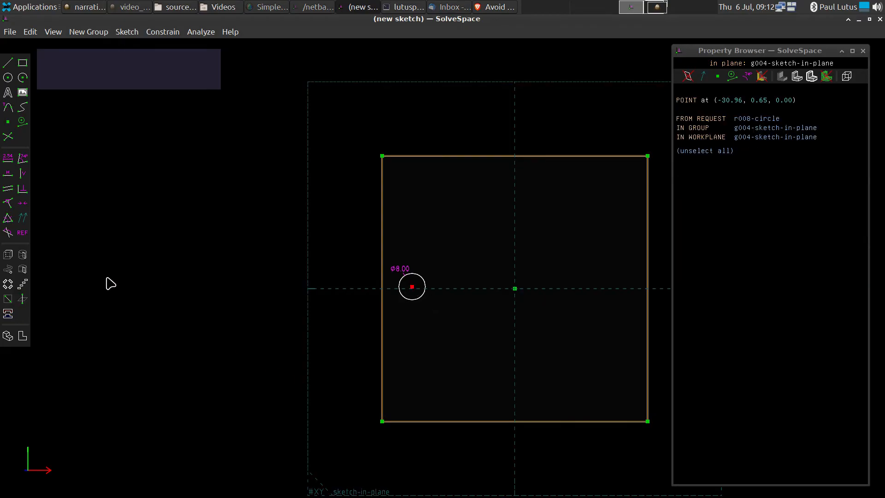
{"action": "left_click", "coordinate": [515, 289]}
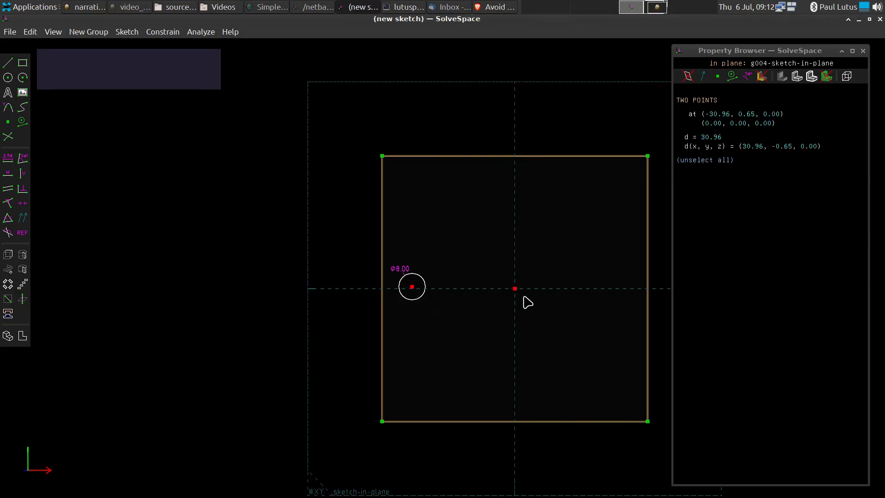
{"action": "left_click", "coordinate": [270, 355]}
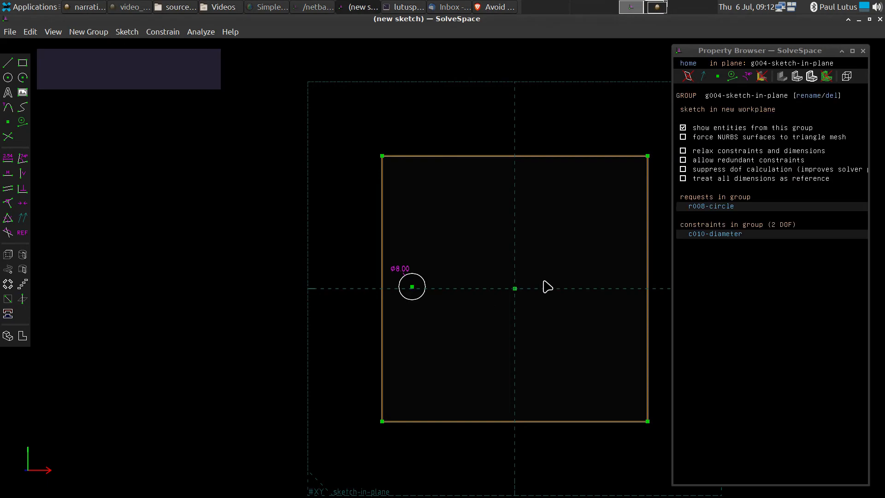
{"action": "left_click", "coordinate": [515, 290]}
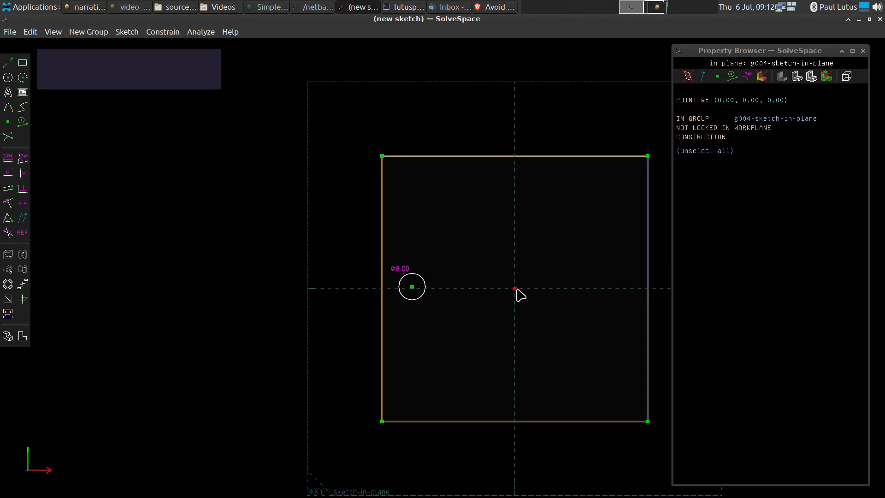
{"action": "left_click", "coordinate": [7, 283]}
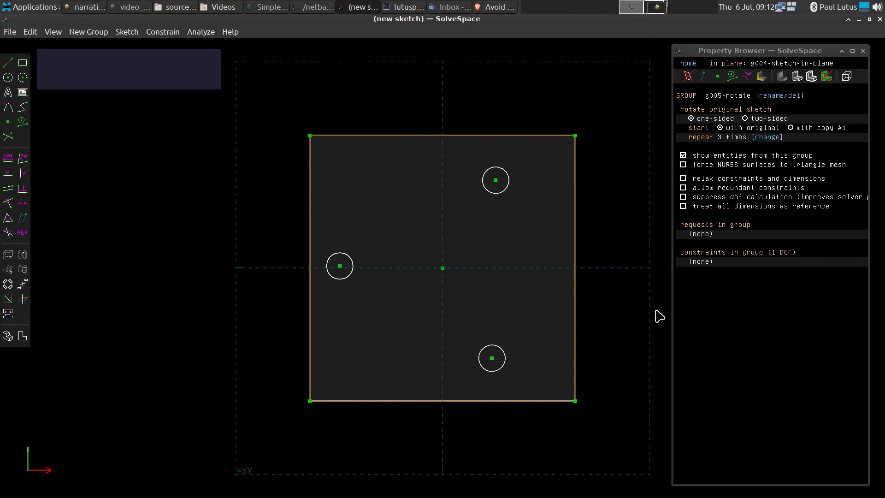
{"action": "mouse_move", "coordinate": [644, 331]}
{"action": "middle_mouse_down"}
{"action": "mouse_move", "coordinate": [606, 361]}
{"action": "mouse_move", "coordinate": [642, 332]}
{"action": "middle_mouse_up"}
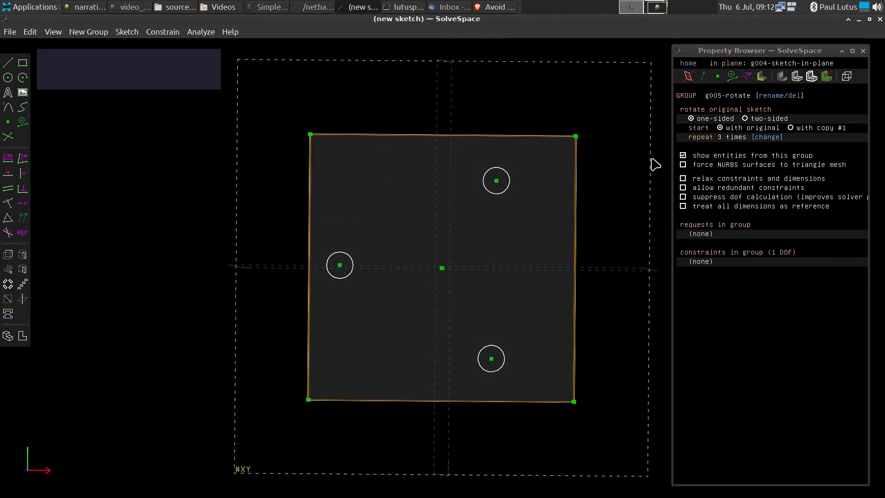
Set the rotated circle pattern to repeat 9 times.
{"action": "left_click", "coordinate": [766, 137]}
{"action": "type", "text": "9"}
{"action": "key", "text": "Return"}
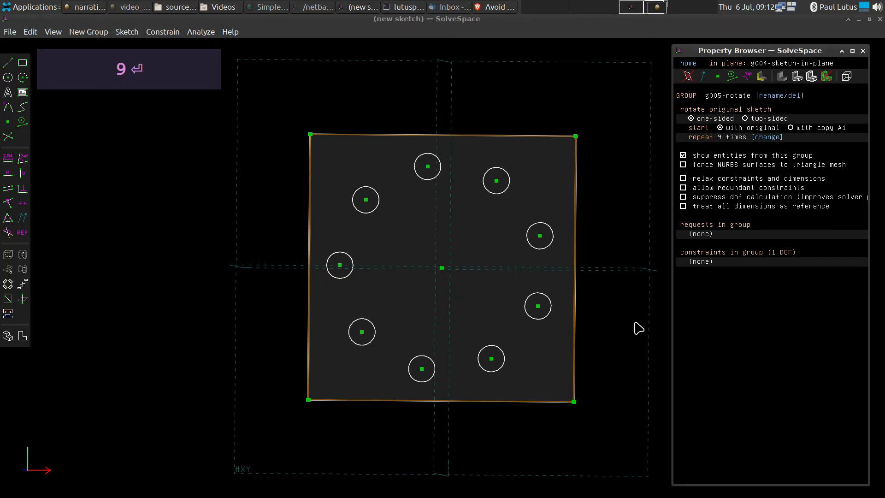
{"action": "left_click", "coordinate": [616, 330]}
{"action": "middle_click_drag", "start_coordinate": [620, 336], "coordinate": [593, 318]}
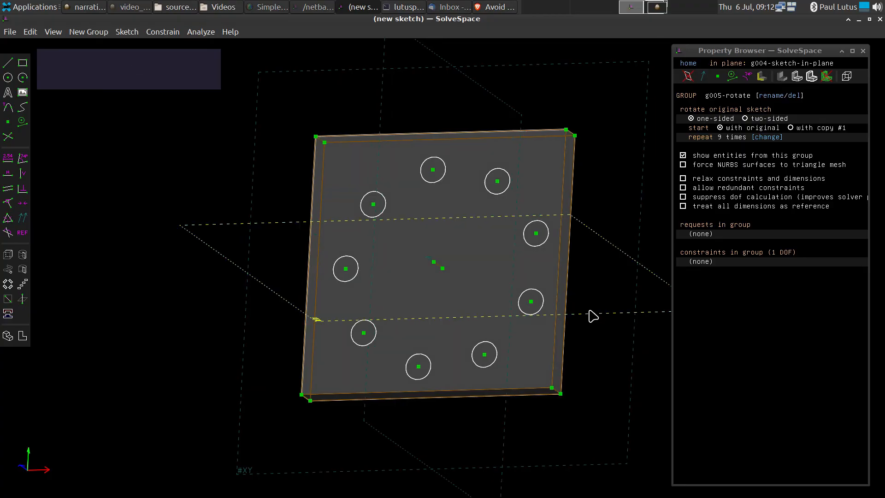
Extrude the rotated circles into cylinders with the one-sided, union settings.
{"action": "left_click", "coordinate": [688, 64]}
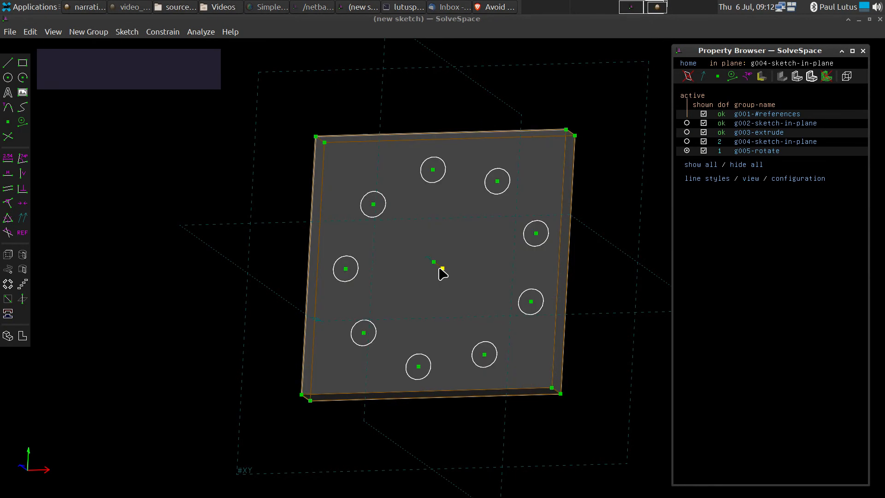
{"action": "left_click", "coordinate": [443, 268]}
{"action": "left_click", "coordinate": [428, 259]}
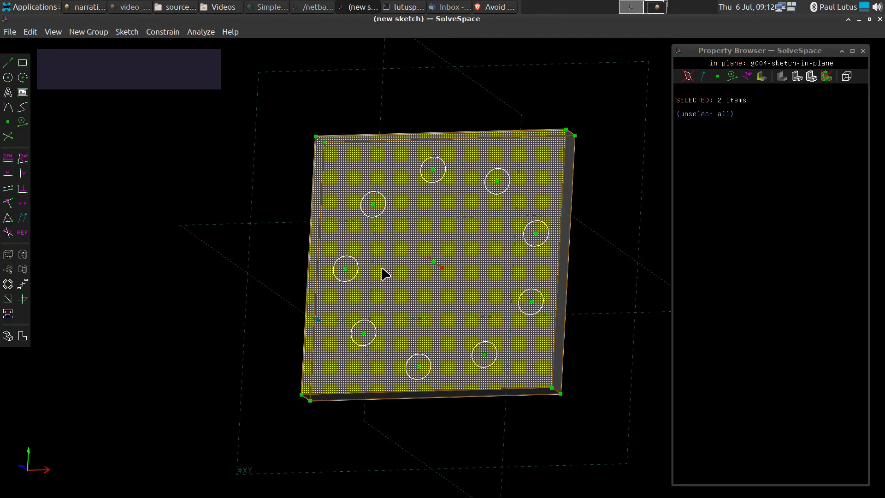
{"action": "left_click", "coordinate": [8, 254]}
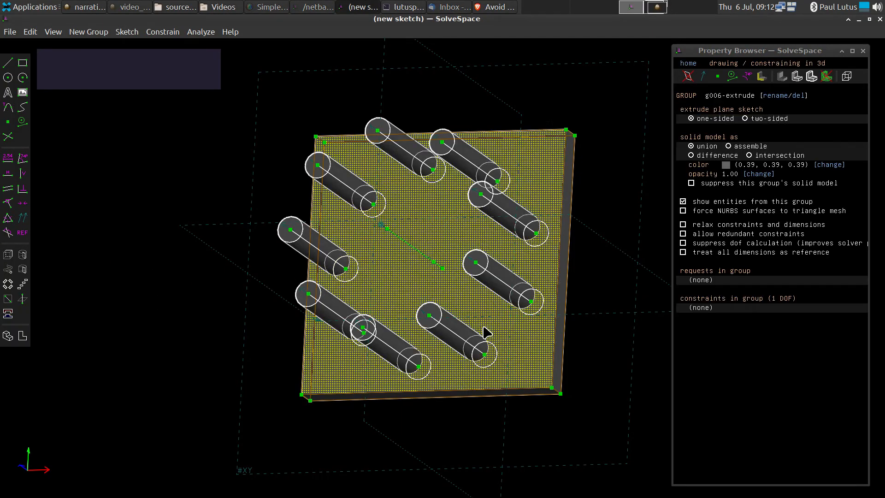
{"action": "middle_click_drag", "start_coordinate": [562, 451], "coordinate": [579, 434]}
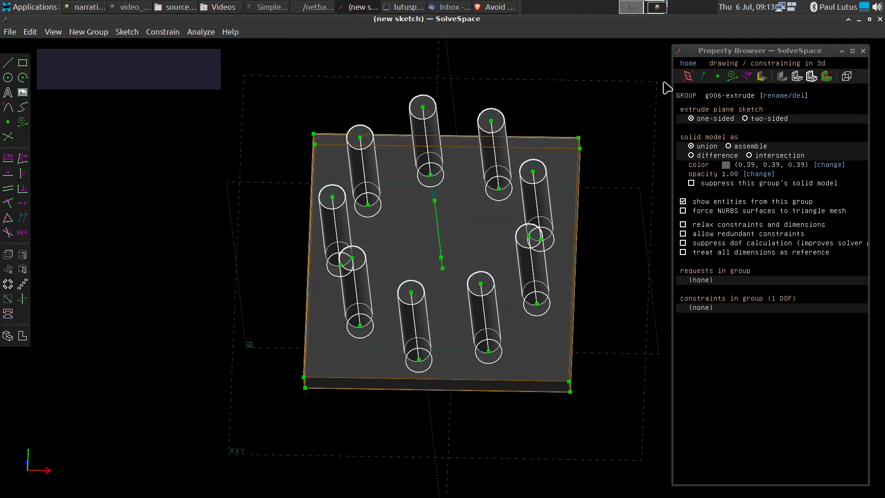
Reactivate the g004-sketch-in-plane group, create a step-translating group of its circle, and bring the copies down closer to the horizontal axis.
{"action": "left_click", "coordinate": [688, 63]}
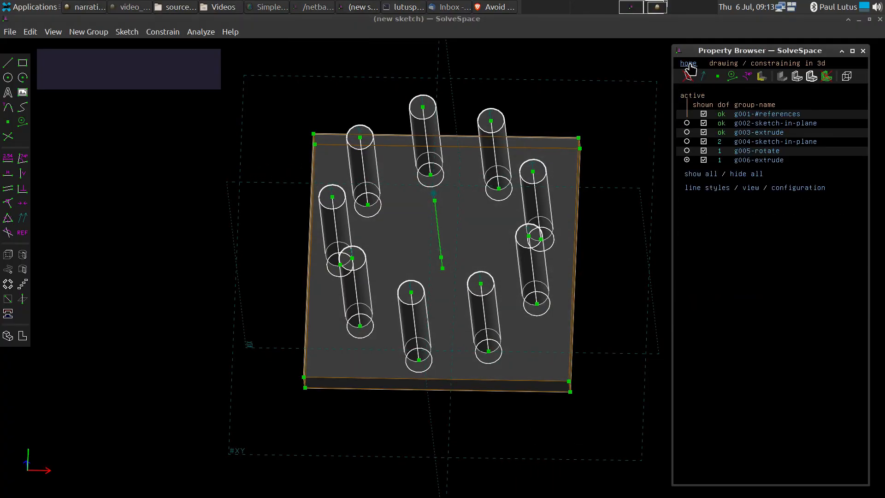
{"action": "left_click", "coordinate": [687, 151]}
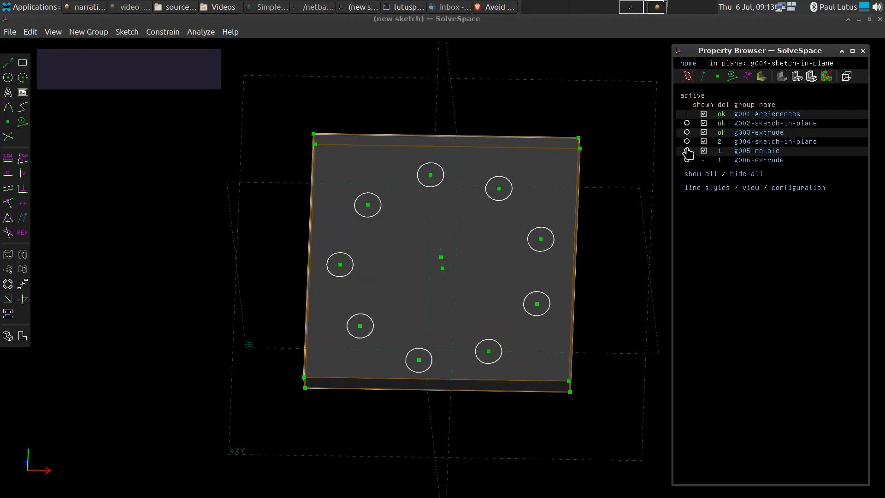
{"action": "left_click", "coordinate": [687, 142]}
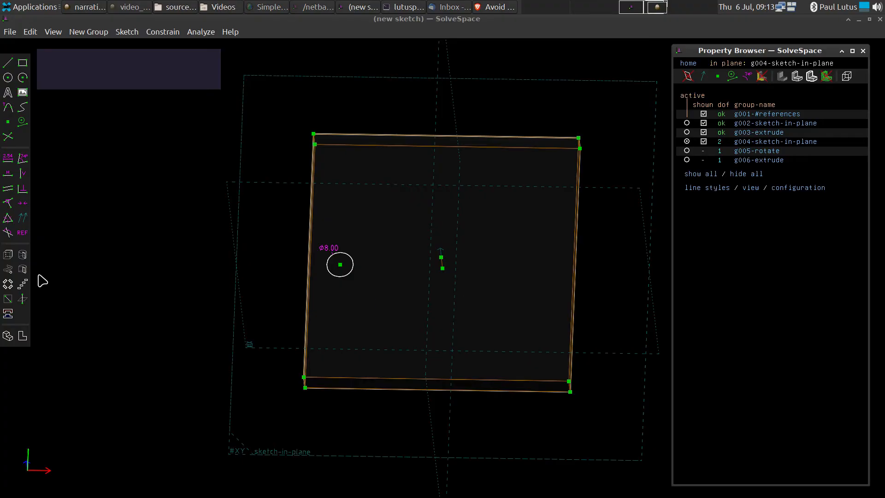
{"action": "left_click", "coordinate": [23, 284]}
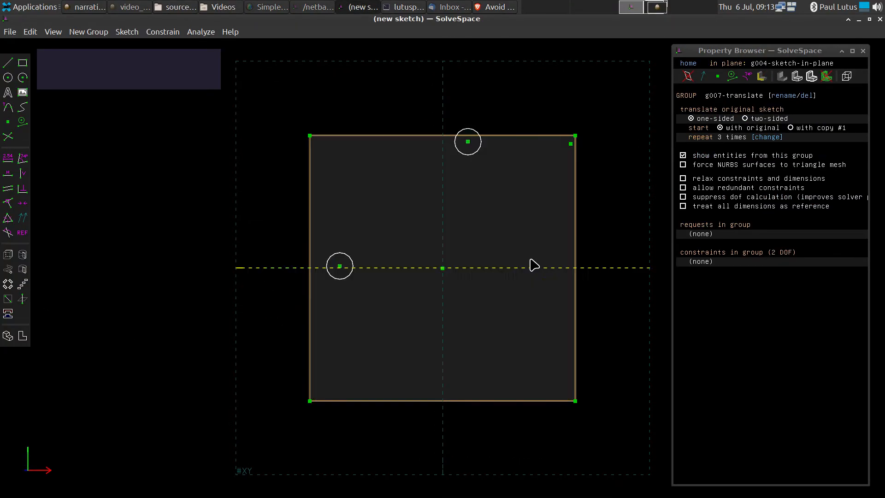
{"action": "scroll", "coordinate": [533, 265], "scroll_direction": "down", "scroll_amount": 5}
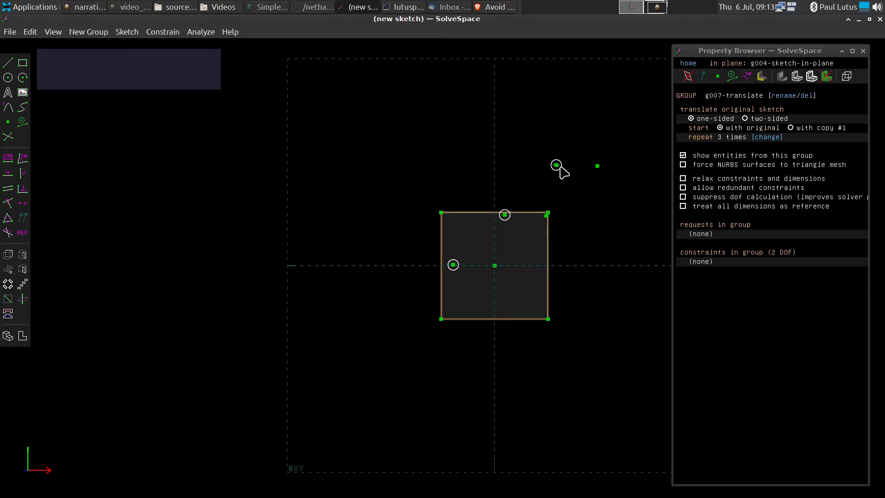
{"action": "left_click_drag", "start_coordinate": [557, 165], "coordinate": [599, 244]}
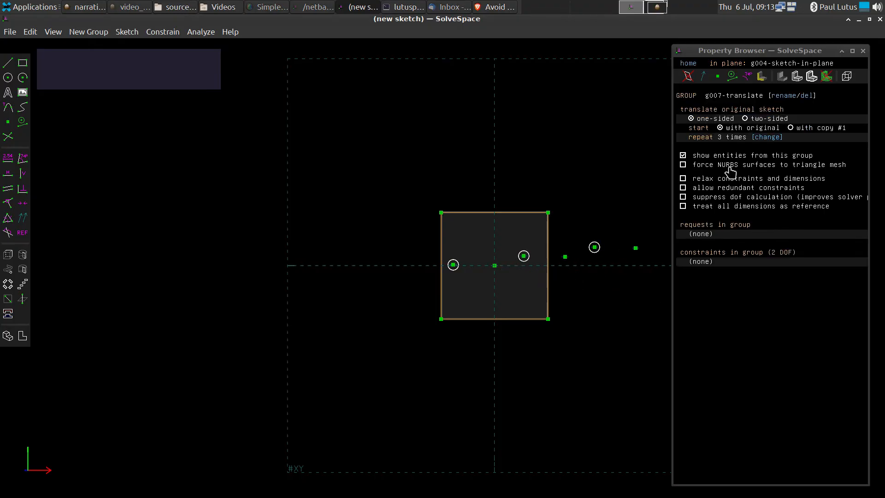
Set the translated circle pattern to repeat 9 times.
{"action": "left_click", "coordinate": [774, 138]}
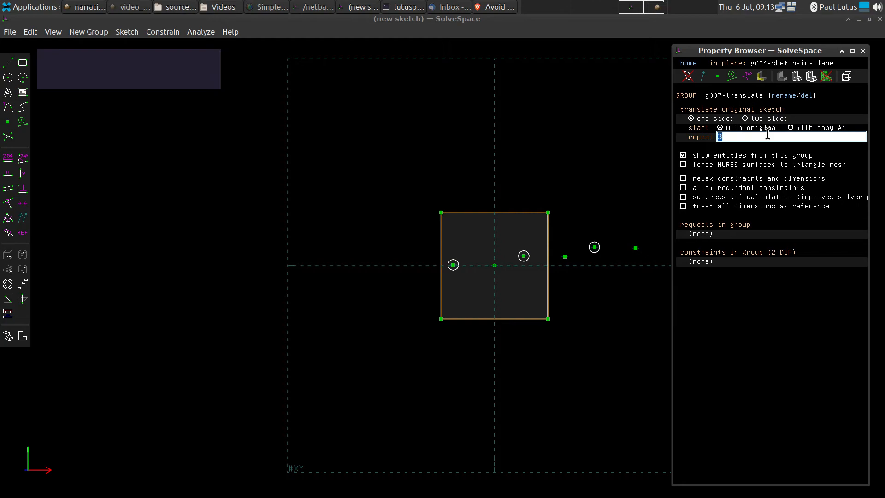
{"action": "type", "text": "9"}
{"action": "key", "text": "Return"}
{"action": "scroll", "coordinate": [576, 364], "scroll_direction": "down", "scroll_amount": 1}
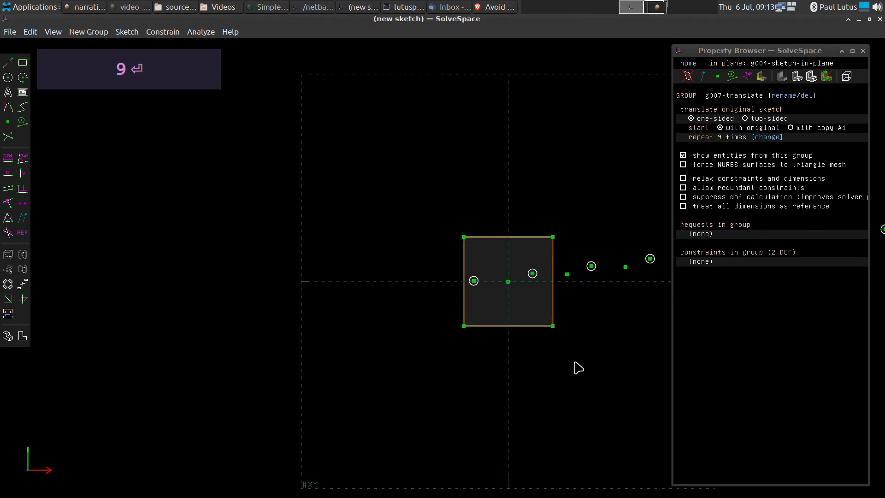
{"action": "scroll", "coordinate": [253, 337], "scroll_direction": "down", "scroll_amount": 5}
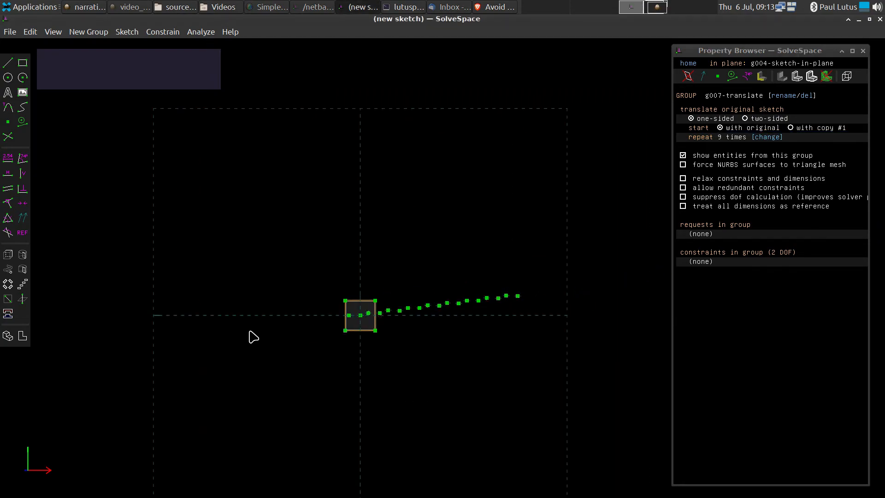
Reposition the end of the translated row so the circles run nearly along the horizontal axis with closer spacing.
{"action": "scroll", "coordinate": [254, 337], "scroll_direction": "up", "scroll_amount": 2}
{"action": "left_click", "coordinate": [635, 280]}
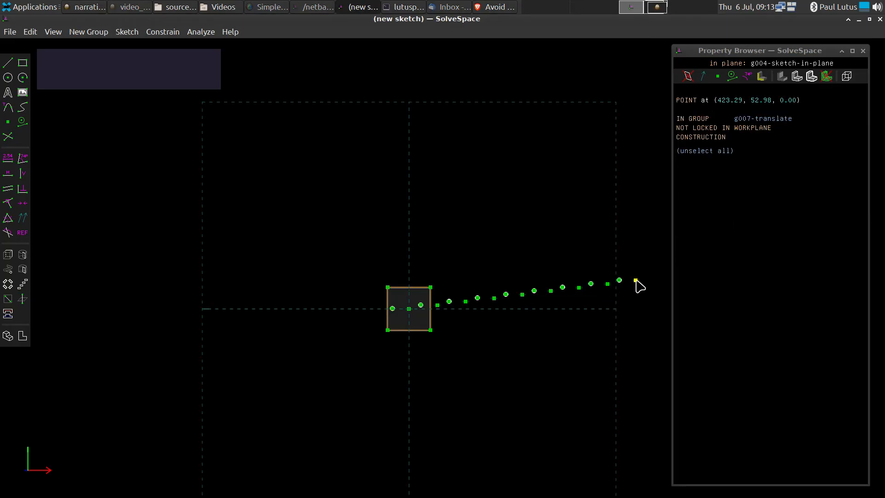
{"action": "left_click_drag", "start_coordinate": [635, 280], "coordinate": [549, 321]}
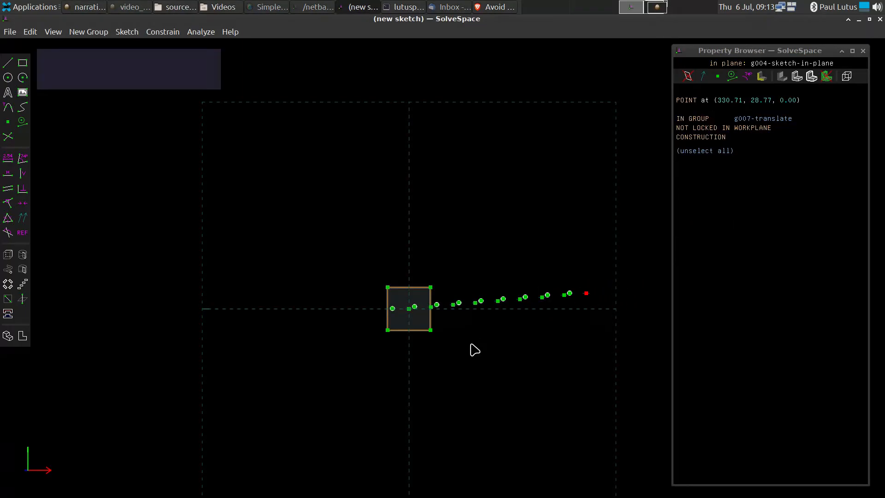
{"action": "key", "text": "ctrl+z"}
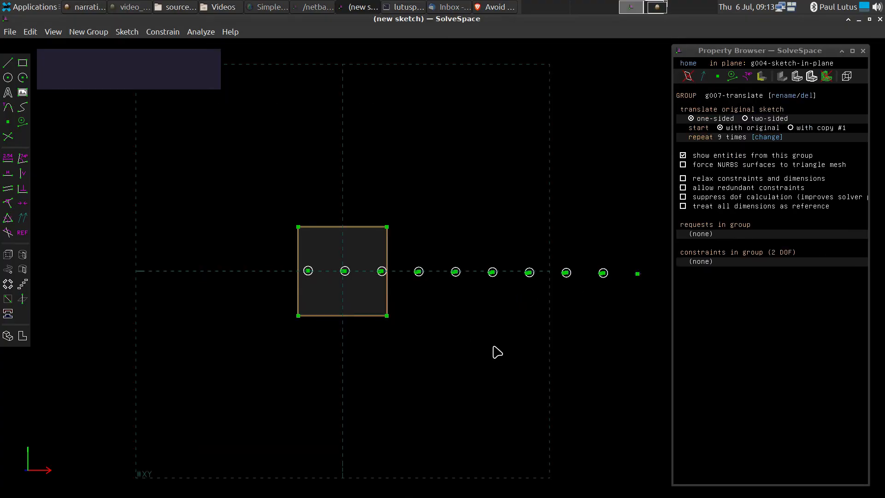
Extrude the row of translated circles into cylinders with the one-sided, union settings.
{"action": "middle_click_drag", "start_coordinate": [493, 352], "coordinate": [448, 364]}
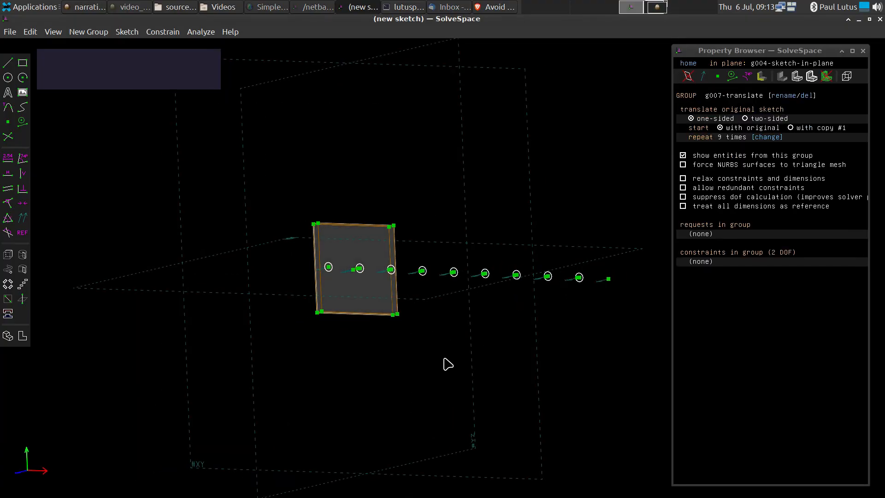
{"action": "left_click", "coordinate": [8, 256]}
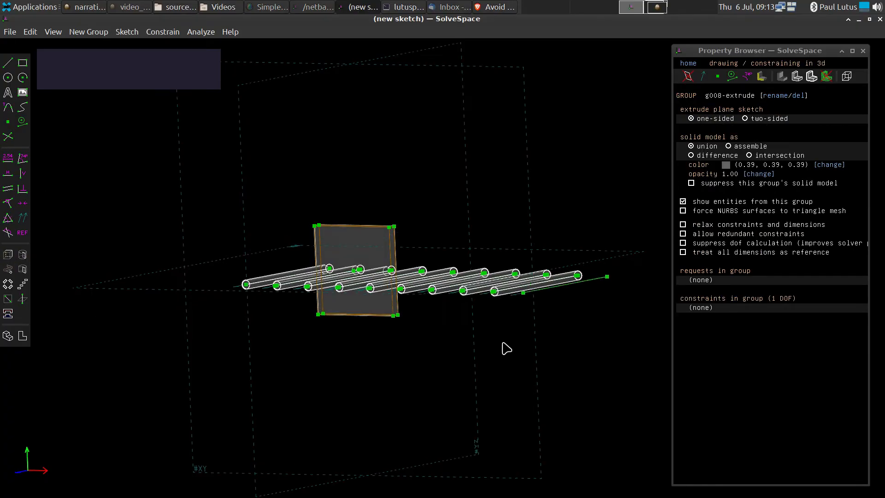
{"action": "middle_click_drag", "start_coordinate": [507, 348], "coordinate": [527, 330]}
{"action": "scroll", "coordinate": [486, 337], "scroll_direction": "up", "scroll_amount": 5}
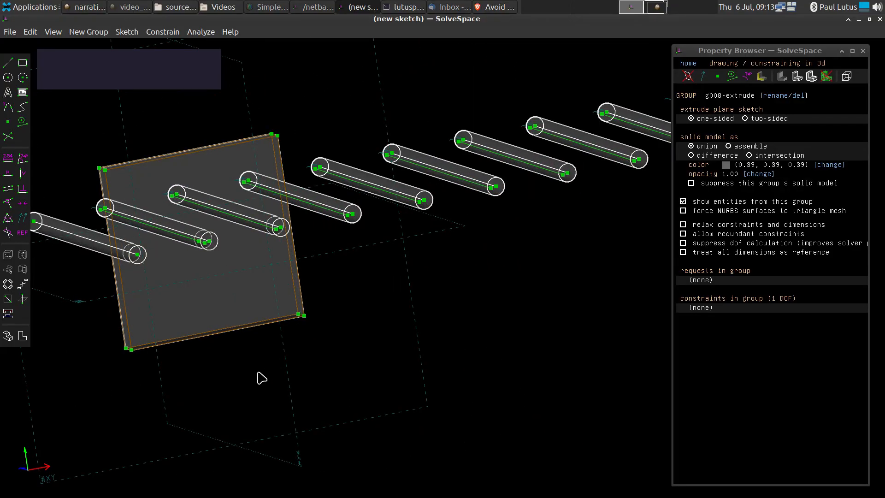
{"action": "scroll", "coordinate": [260, 376], "scroll_direction": "up", "scroll_amount": 2}
{"action": "scroll", "coordinate": [261, 376], "scroll_direction": "down", "scroll_amount": 2}
Reactivate the g004-sketch-in-plane group and set the source circle's diameter to 2.
{"action": "left_click", "coordinate": [688, 63]}
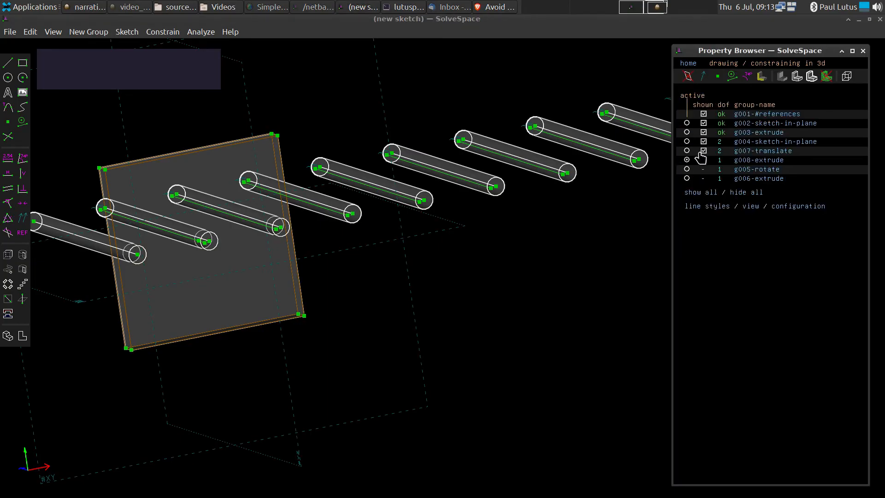
{"action": "left_click", "coordinate": [687, 142]}
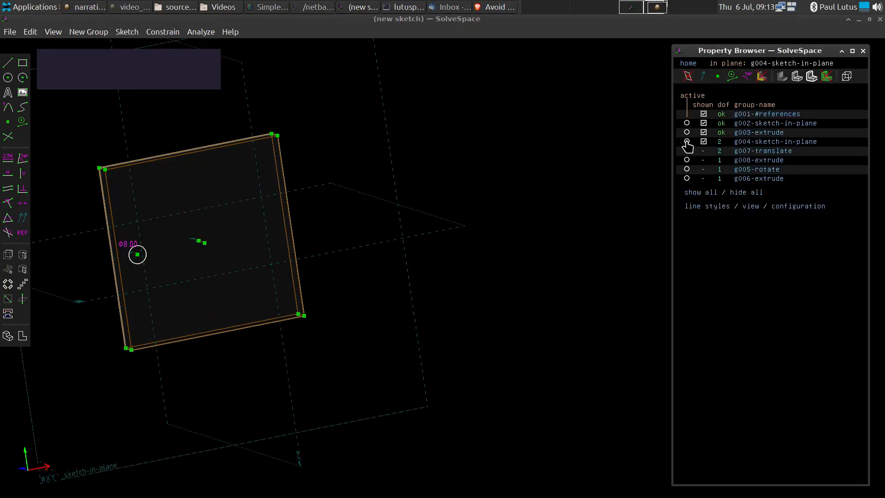
{"action": "double_click", "coordinate": [124, 244]}
{"action": "type", "text": "2"}
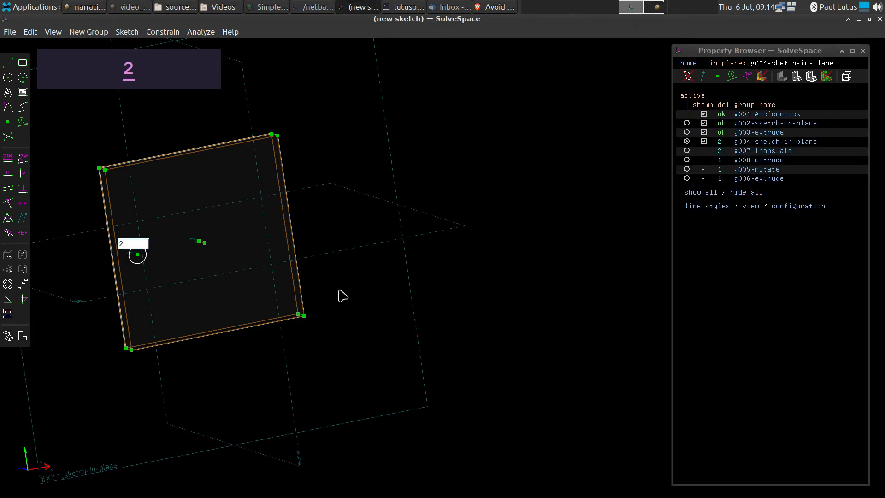
{"action": "key", "text": "Return"}
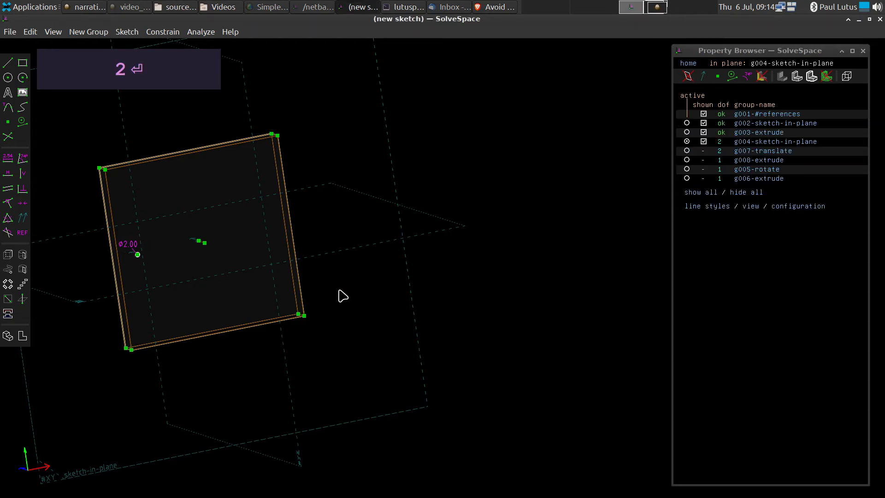
Activate the g006-extrude, g005-rotate and g008-extrude groups in turn to inspect the resized circle's copies.
{"action": "left_click", "coordinate": [689, 184]}
{"action": "left_click", "coordinate": [686, 179]}
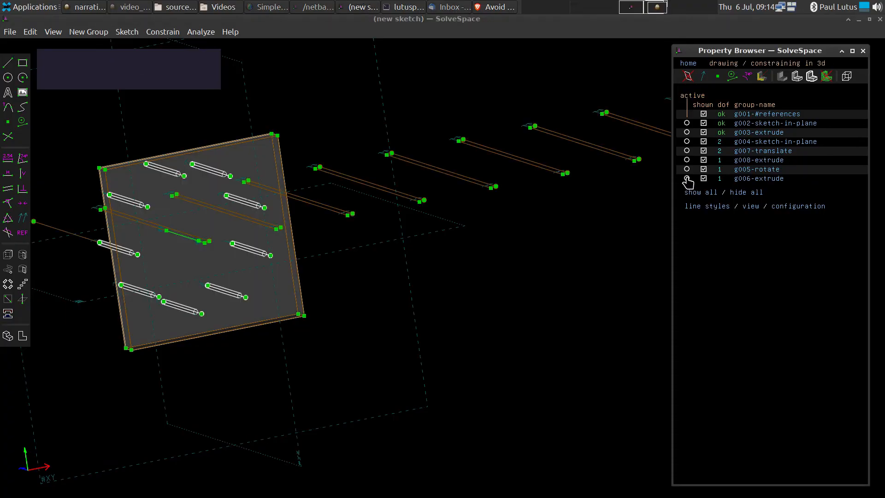
{"action": "left_click", "coordinate": [686, 170]}
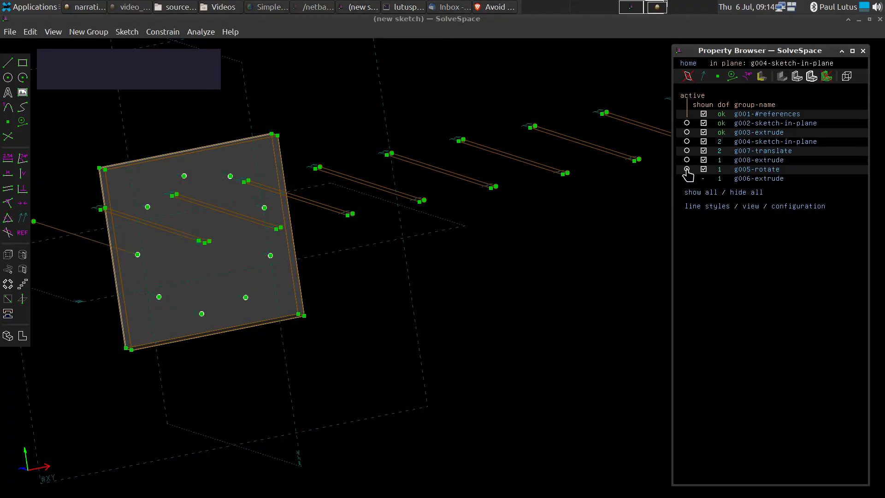
{"action": "left_click", "coordinate": [686, 161]}
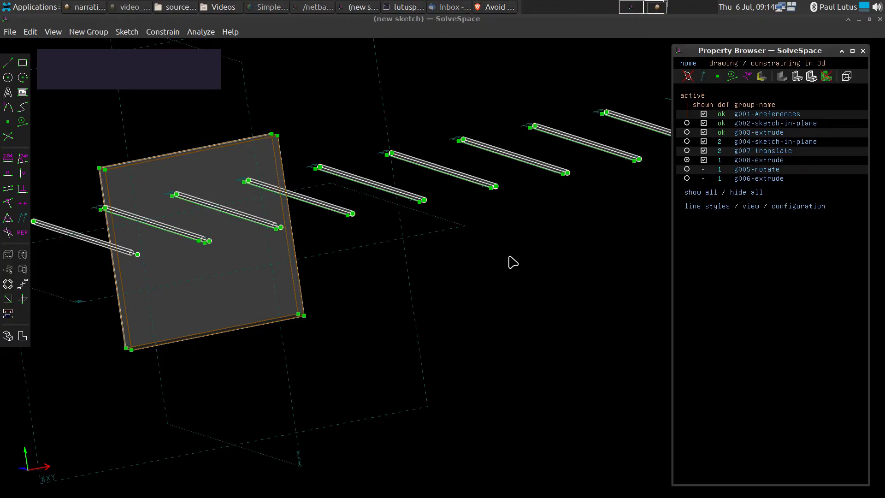
Activate the g007-translate group and pull the translated circles closer together so the row of nine fits on the plate.
{"action": "scroll", "coordinate": [509, 257], "scroll_direction": "down", "scroll_amount": 1}
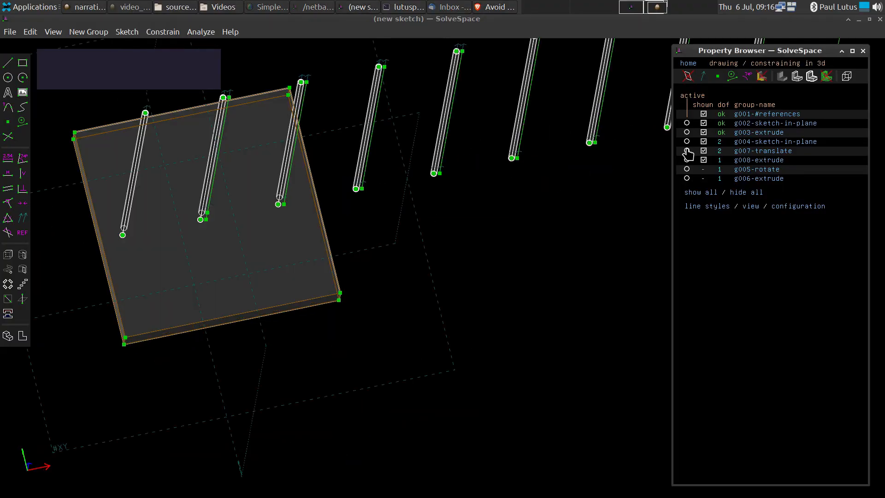
{"action": "left_click", "coordinate": [686, 151]}
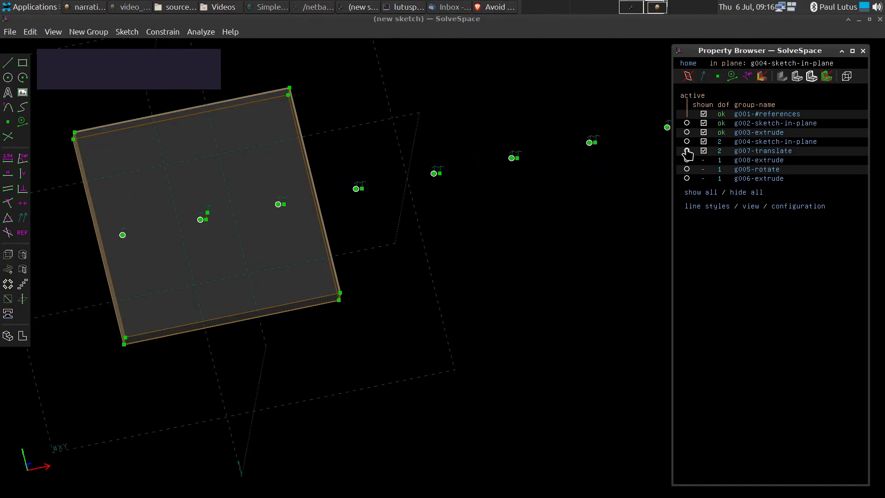
{"action": "left_click_drag", "start_coordinate": [362, 188], "coordinate": [244, 214]}
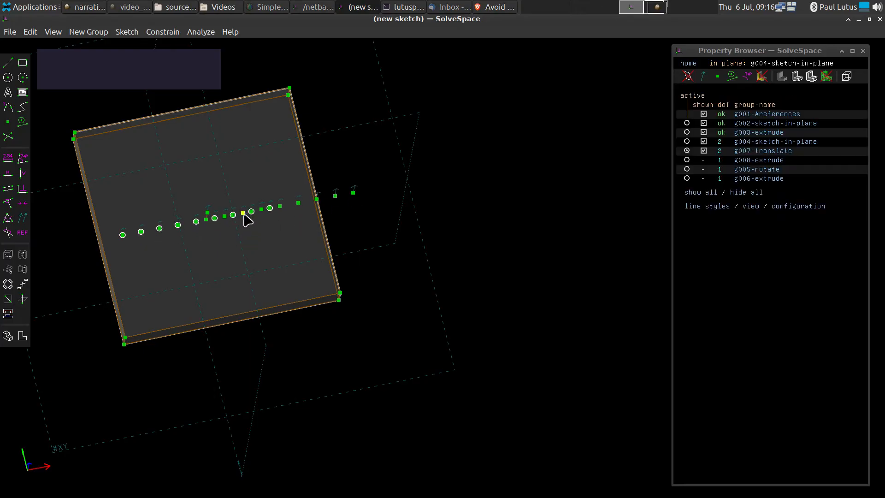
Constrain the distance between the centres of the first and last translated circles to 60.
{"action": "scroll", "coordinate": [192, 265], "scroll_direction": "up", "scroll_amount": 3}
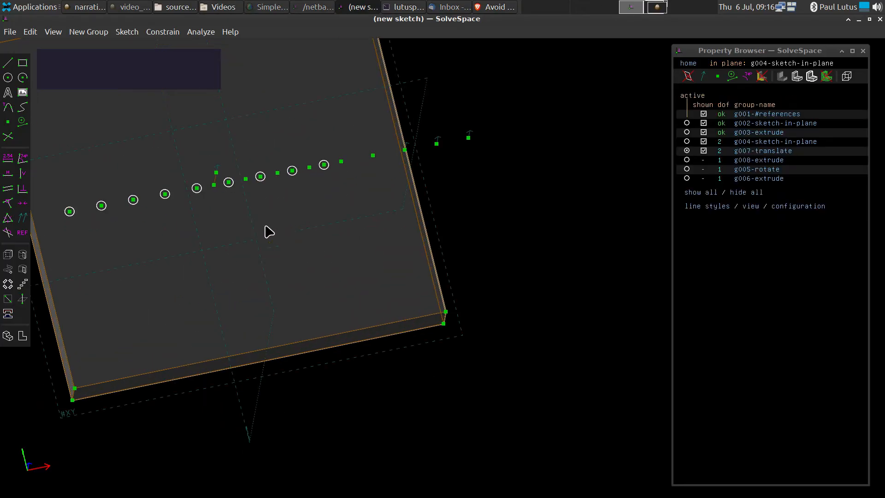
{"action": "left_click", "coordinate": [69, 212]}
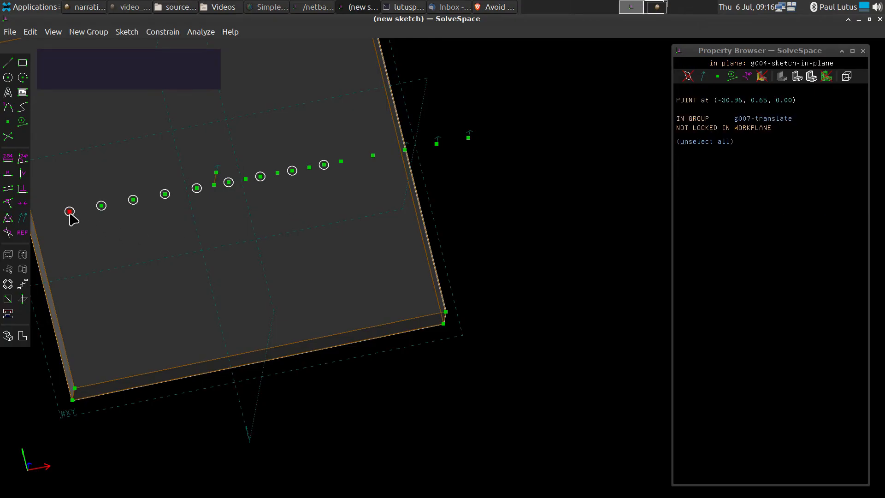
{"action": "left_click", "coordinate": [323, 166]}
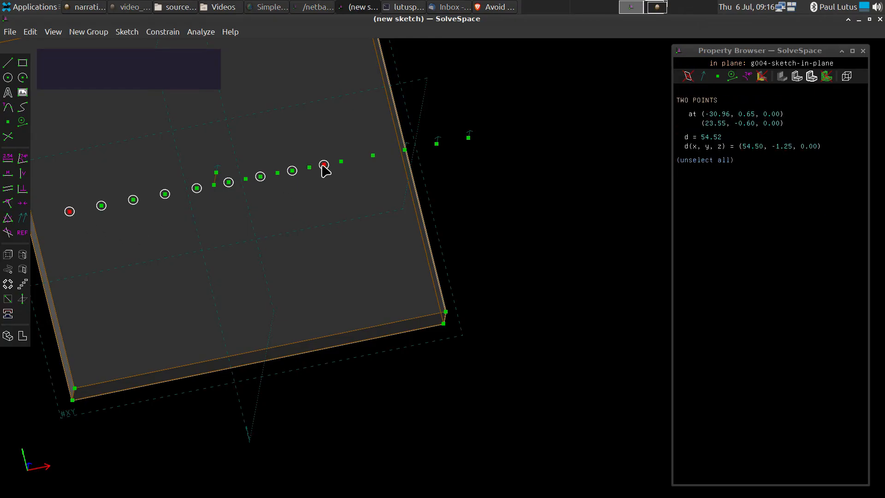
{"action": "key", "text": "d"}
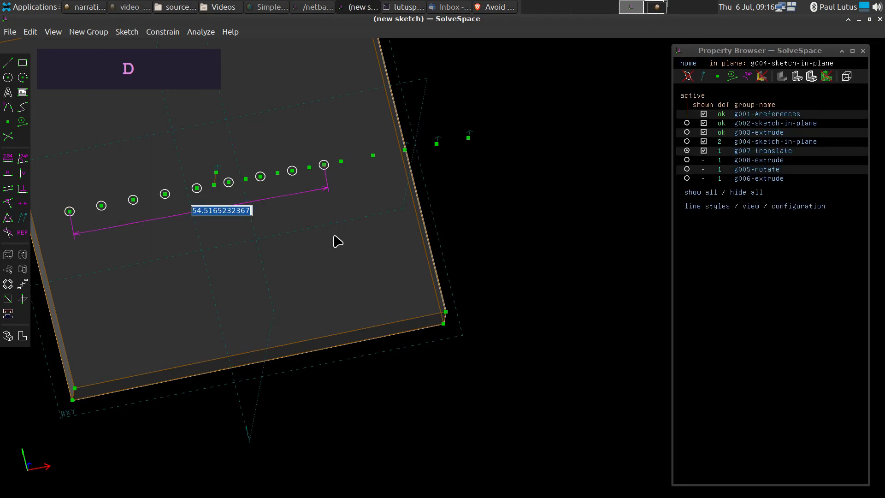
{"action": "type", "text": "60"}
{"action": "key", "text": "Return"}
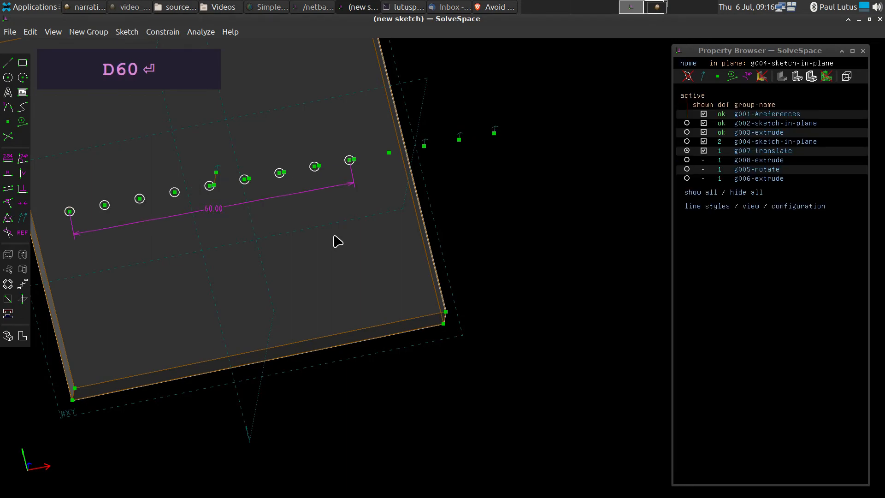
Activate the g008-extrude group and constrain the length of its cylinders to 50.
{"action": "left_click", "coordinate": [687, 160]}
{"action": "scroll", "coordinate": [555, 208], "scroll_direction": "down", "scroll_amount": 2}
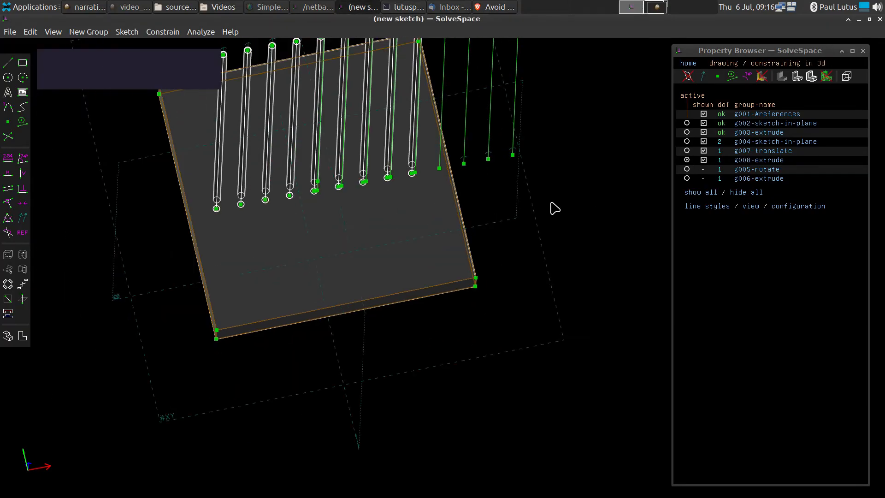
{"action": "scroll", "coordinate": [554, 208], "scroll_direction": "down", "scroll_amount": 1}
{"action": "middle_click_drag", "start_coordinate": [567, 217], "coordinate": [549, 241]}
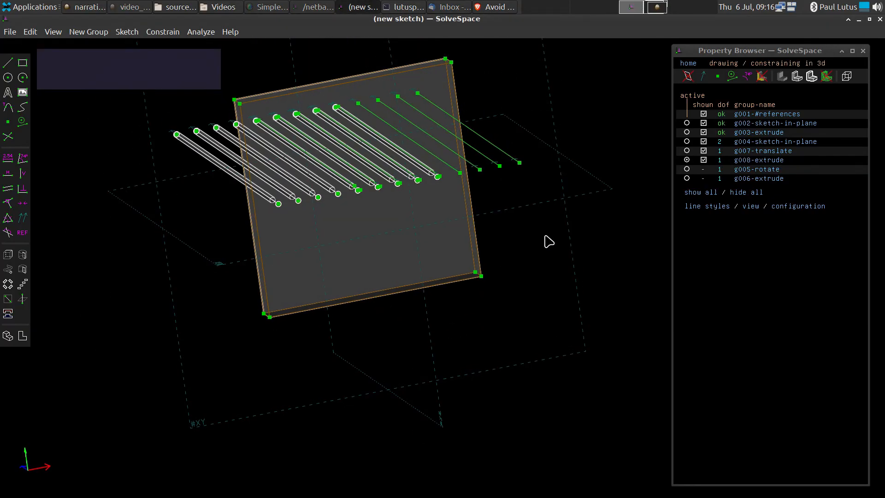
{"action": "left_click", "coordinate": [396, 150]}
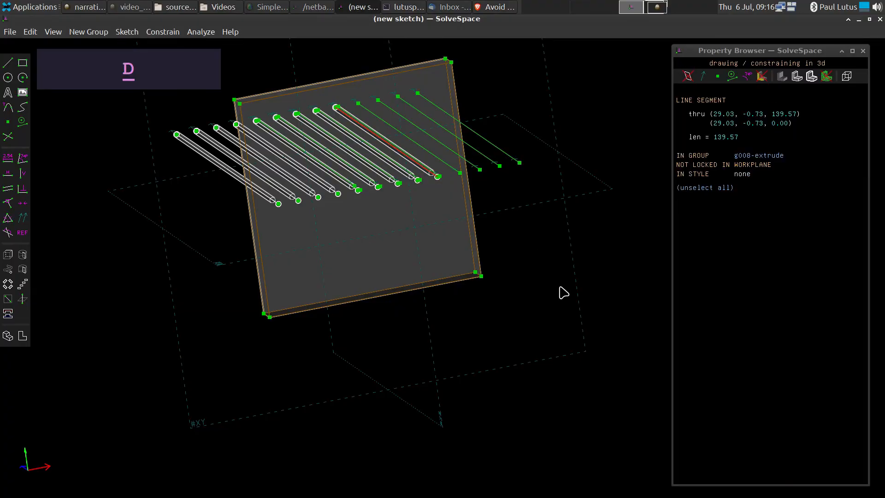
{"action": "key", "text": "d"}
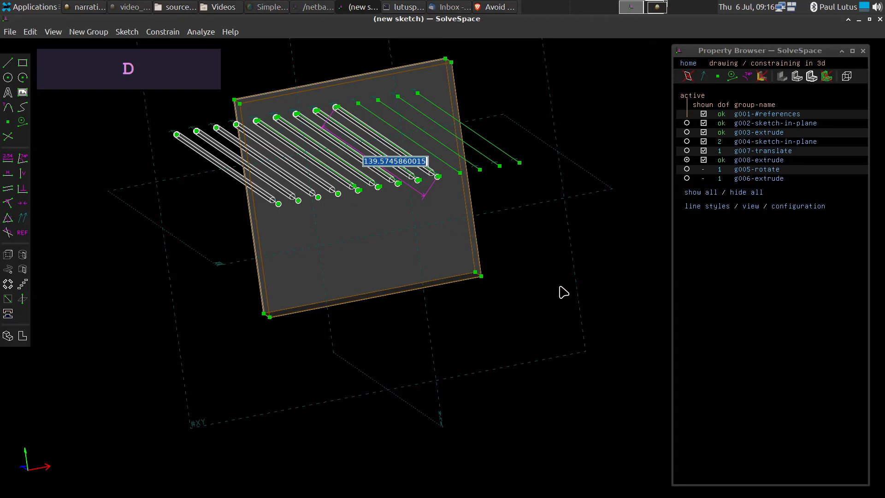
{"action": "type", "text": "50"}
{"action": "key", "text": "Return"}
{"action": "key", "text": "bracketright"}
{"action": "key", "text": "backslash"}
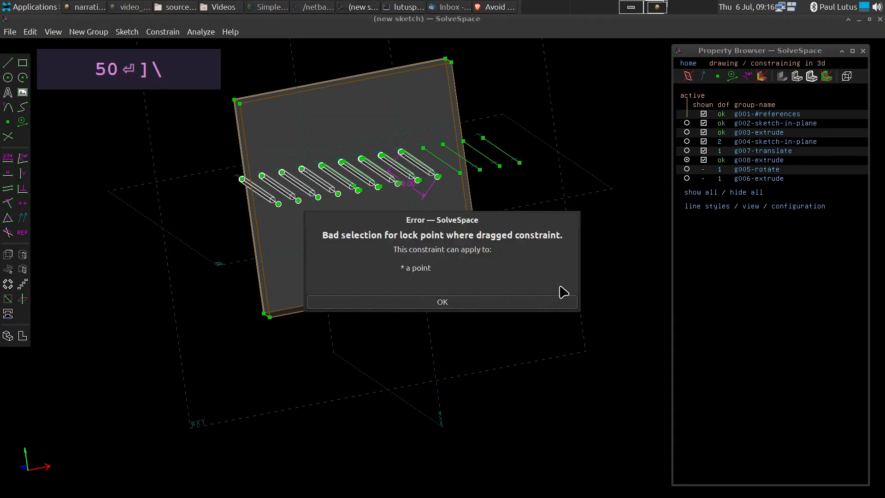
{"action": "left_click", "coordinate": [474, 302]}
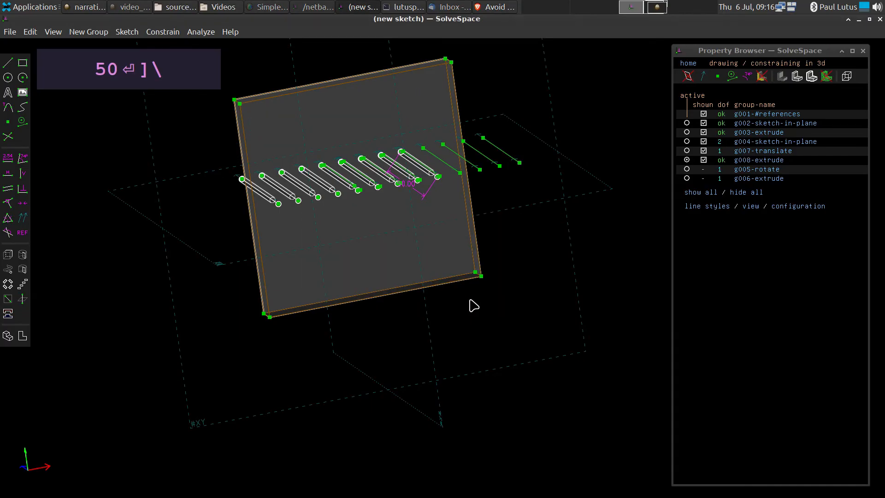
Move the 50 length dimension away from the row of cylinders, clear of the plate.
{"action": "left_click", "coordinate": [405, 185]}
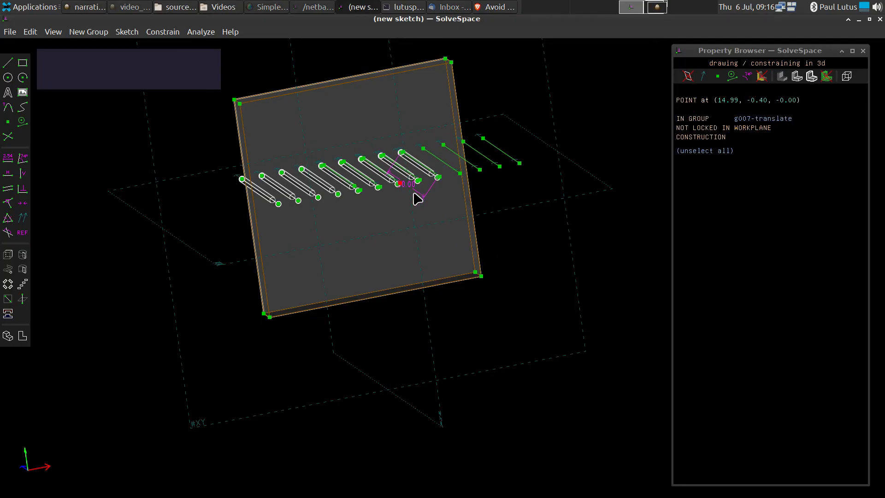
{"action": "key", "text": "Escape"}
{"action": "scroll", "coordinate": [471, 245], "scroll_direction": "up", "scroll_amount": 5}
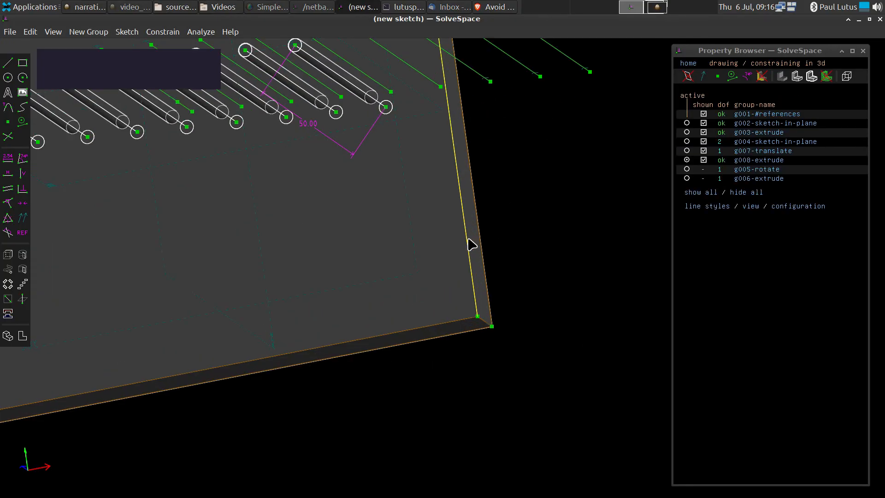
{"action": "left_click", "coordinate": [305, 124]}
{"action": "left_click_drag", "start_coordinate": [303, 127], "coordinate": [569, 152]}
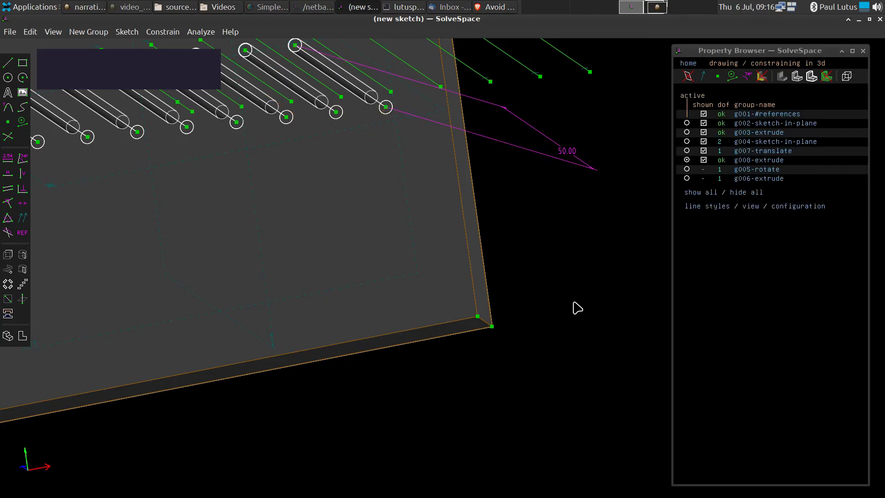
{"action": "scroll", "coordinate": [577, 308], "scroll_direction": "down", "scroll_amount": 5}
{"action": "middle_click_drag", "start_coordinate": [576, 308], "coordinate": [539, 322]}
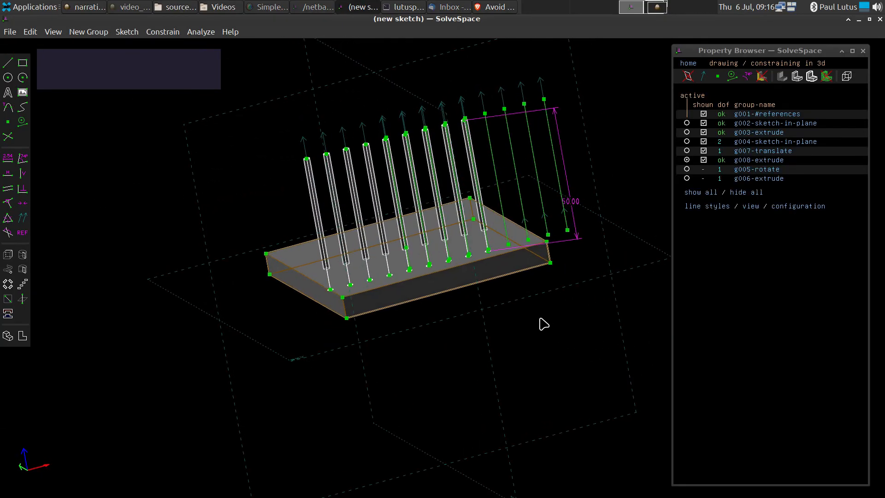
Activate the g006-extrude group, hide all groups' entities, and turn off the solid model's edges and outlines.
{"action": "left_click", "coordinate": [687, 179]}
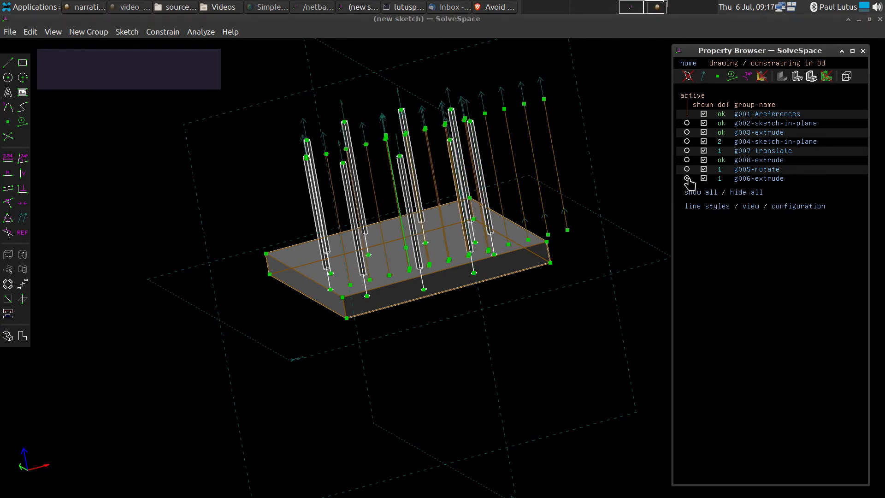
{"action": "left_click", "coordinate": [745, 193]}
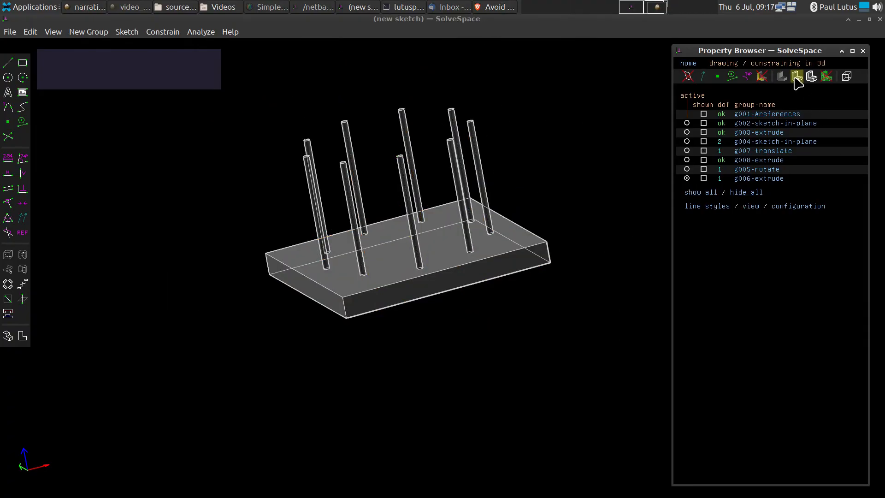
{"action": "left_click", "coordinate": [809, 75]}
{"action": "middle_click_drag", "start_coordinate": [575, 294], "coordinate": [550, 342]}
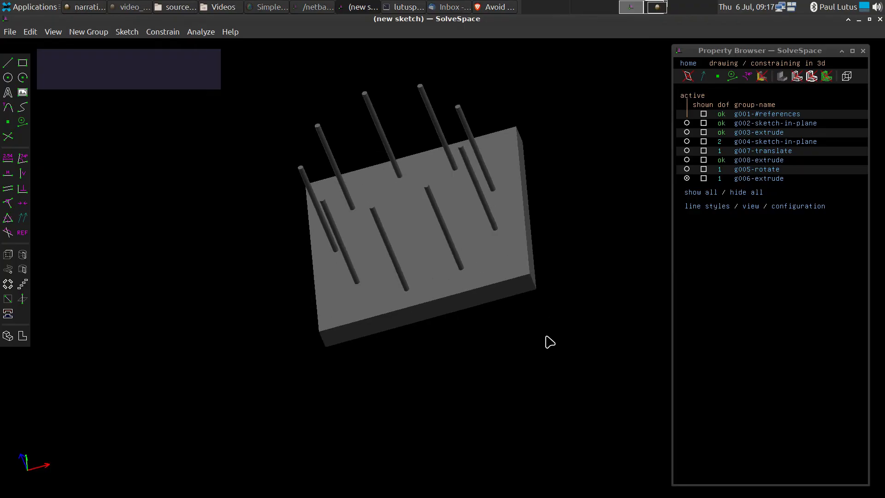
Compare the translated and rotated cylinder patterns by alternating between the g008-extrude and g006-extrude groups, ending on g008-extrude.
{"action": "left_click", "coordinate": [702, 162]}
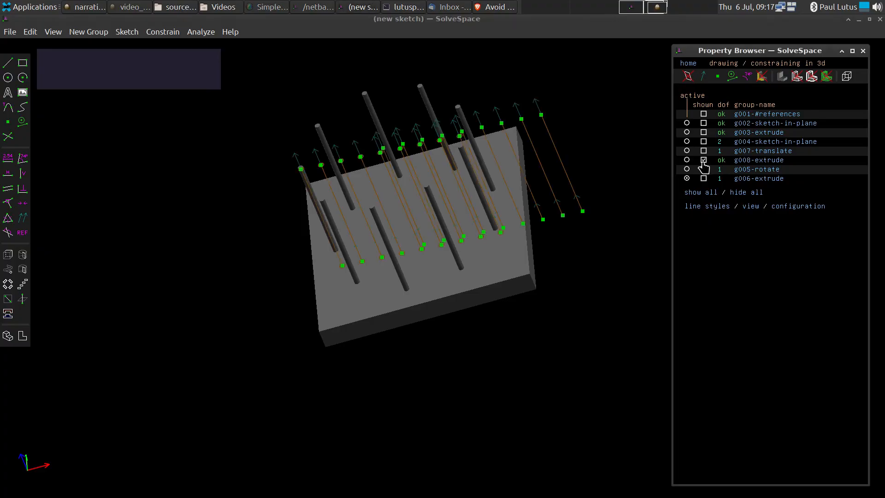
{"action": "left_click", "coordinate": [703, 162]}
{"action": "left_click", "coordinate": [687, 160]}
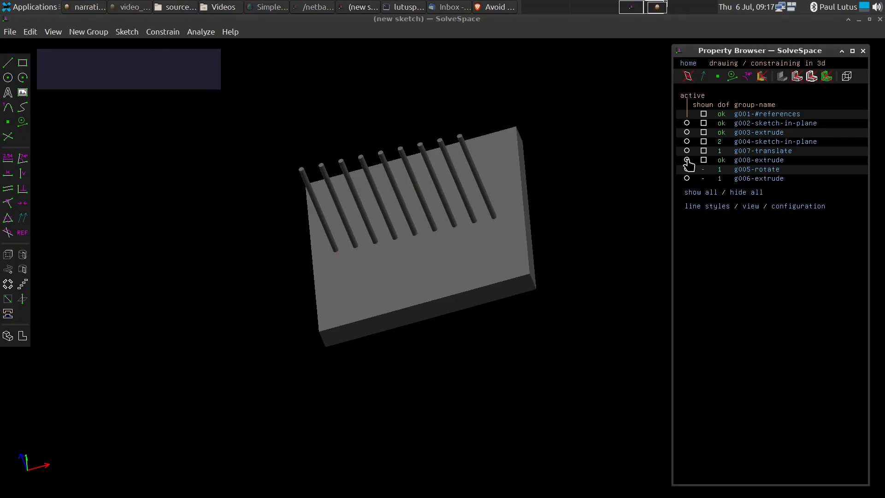
{"action": "left_click", "coordinate": [687, 179]}
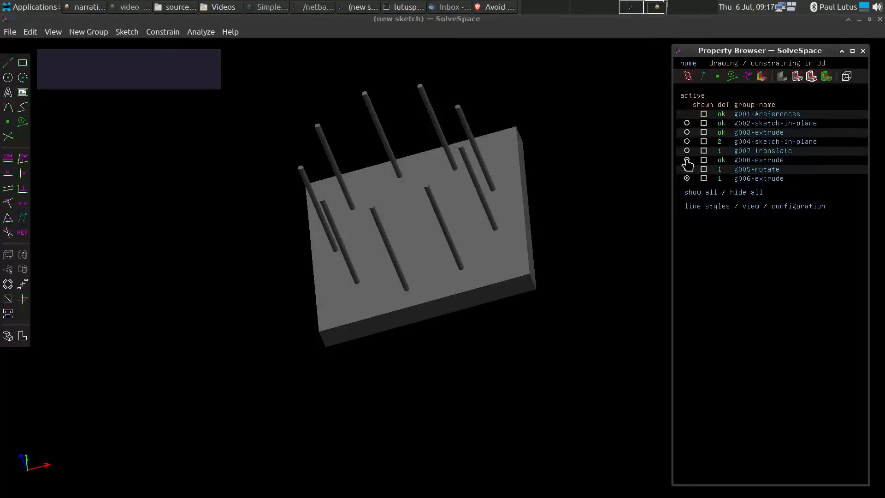
{"action": "left_click", "coordinate": [687, 160]}
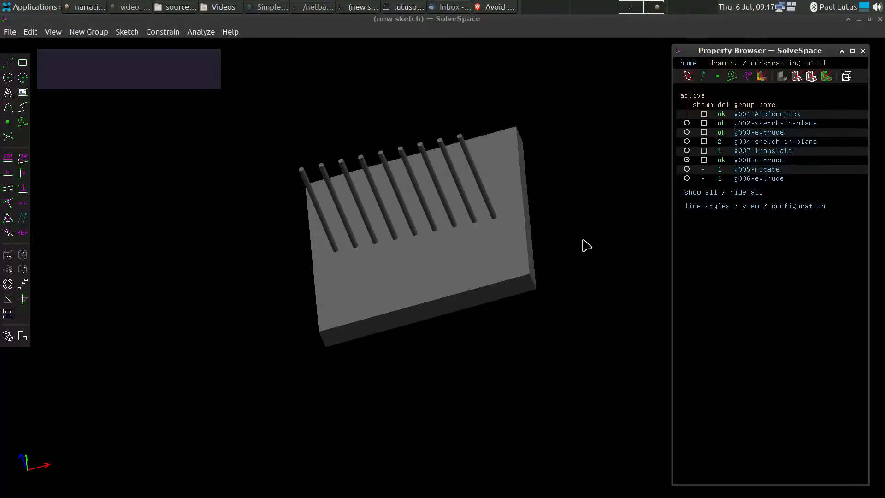
{"action": "middle_click_drag", "start_coordinate": [584, 245], "coordinate": [590, 249]}
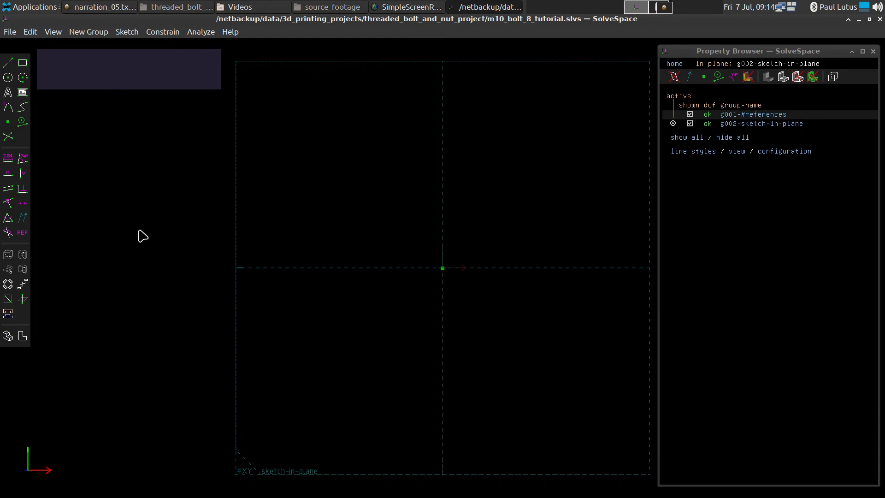
Draw a circle about 23.5 in diameter centred on the origin and convert it to construction geometry.
{"action": "key", "text": "c"}
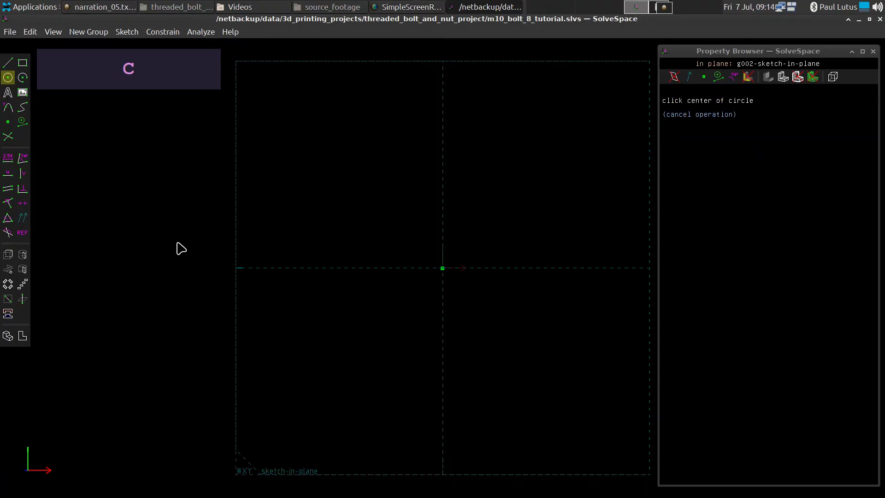
{"action": "left_click", "coordinate": [442, 268]}
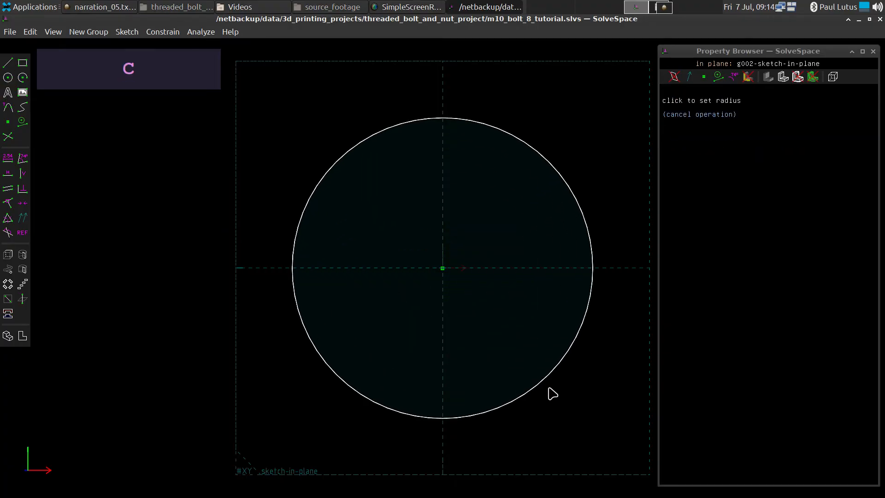
{"action": "left_click", "coordinate": [555, 399]}
{"action": "left_click", "coordinate": [557, 400]}
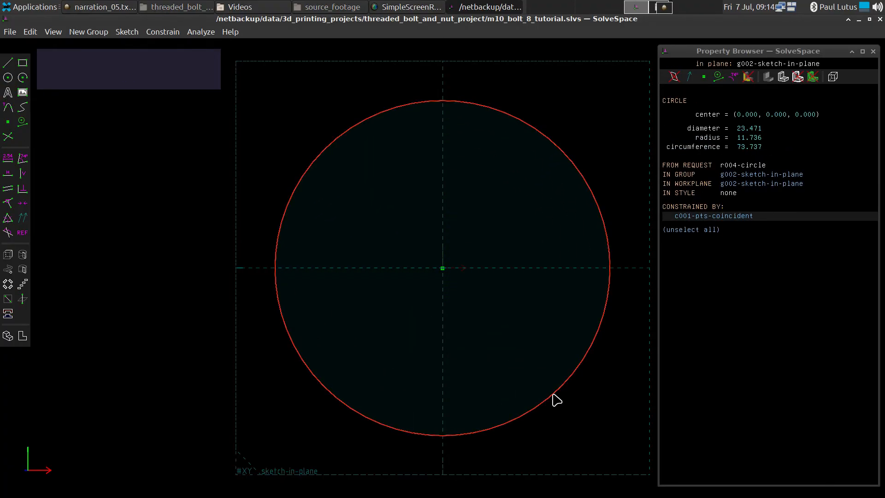
{"action": "key", "text": "g"}
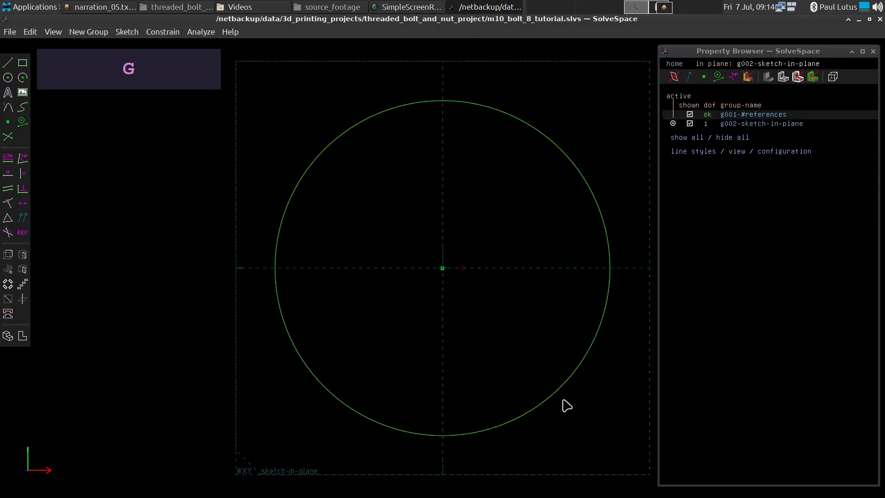
Constrain the construction circle's diameter to 20 and place the dimension outside the circle at its upper right.
{"action": "left_click", "coordinate": [576, 167]}
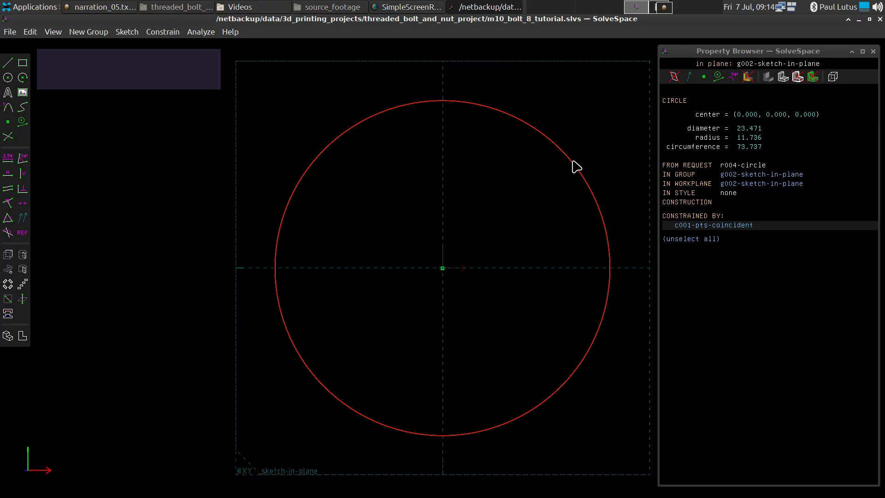
{"action": "key", "text": "d"}
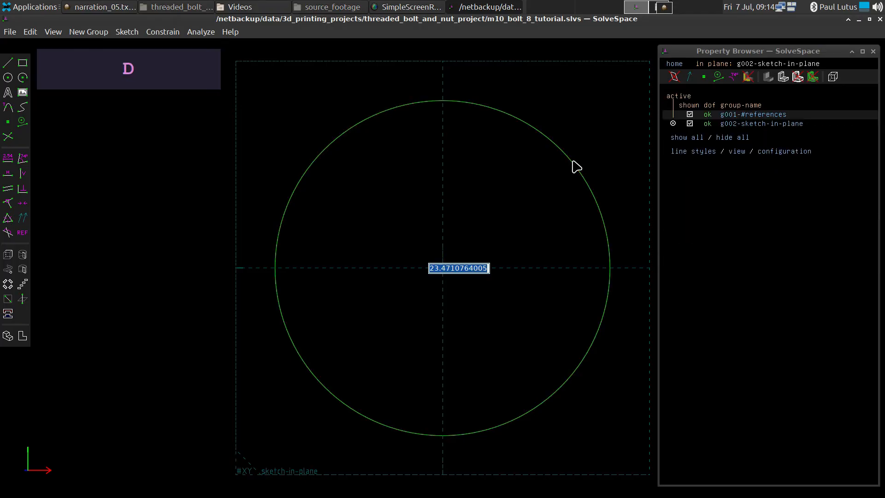
{"action": "type", "text": "20"}
{"action": "key", "text": "Return"}
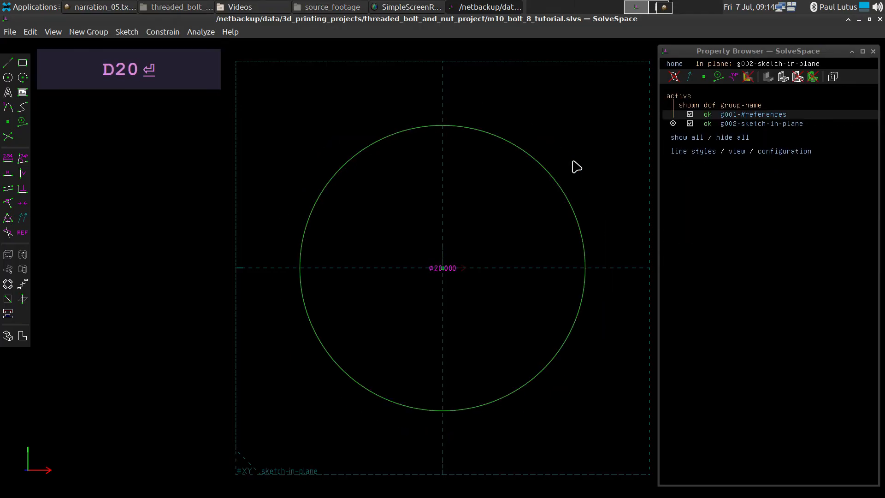
{"action": "left_click_drag", "start_coordinate": [454, 271], "coordinate": [602, 146]}
Switch the circle's dimension to radius and set it to 9.645.
{"action": "left_click", "coordinate": [601, 146]}
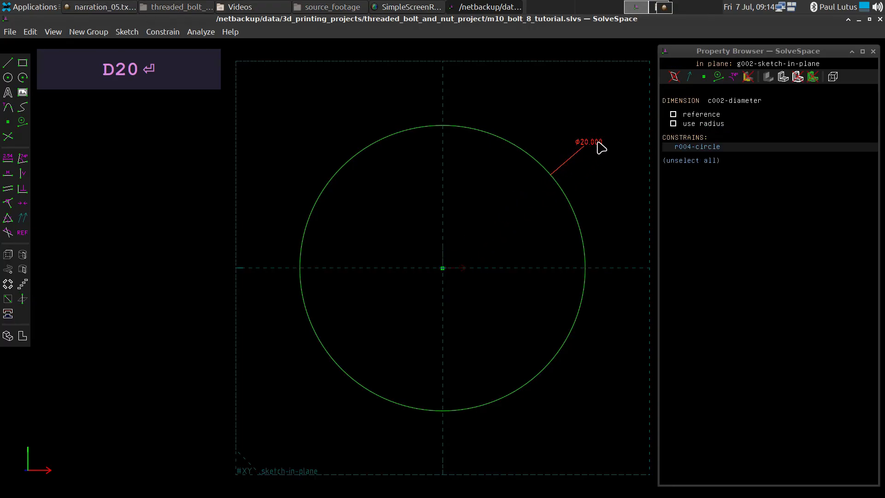
{"action": "left_click", "coordinate": [673, 124]}
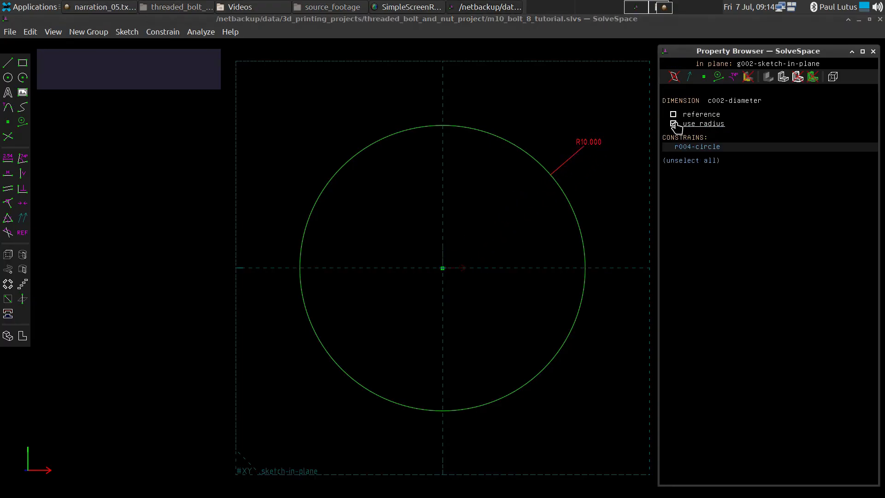
{"action": "double_click", "coordinate": [593, 141]}
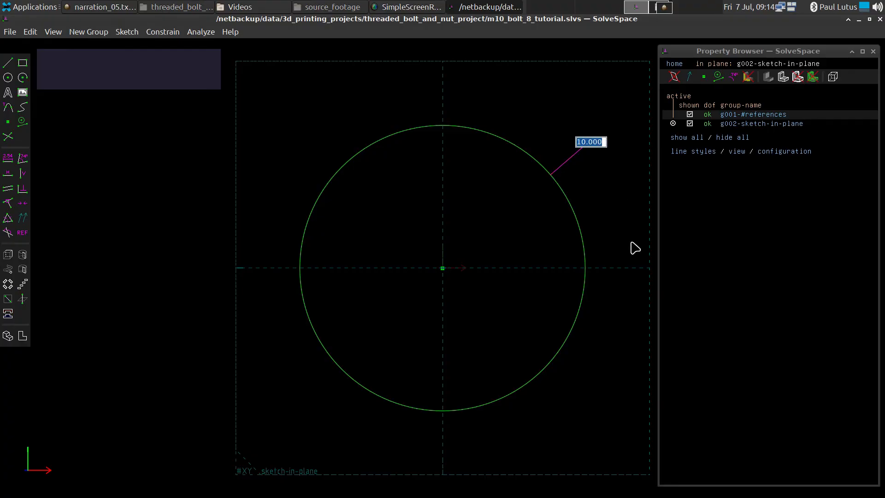
{"action": "type", "text": "9.645"}
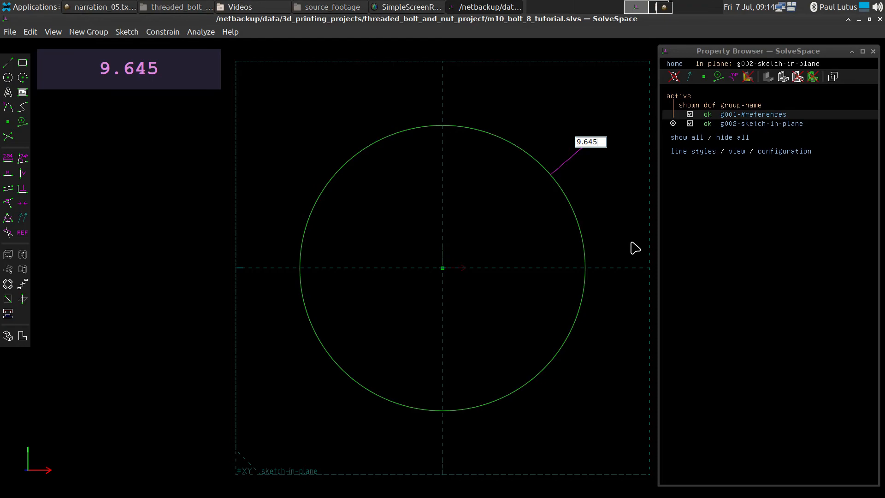
{"action": "key", "text": "Return"}
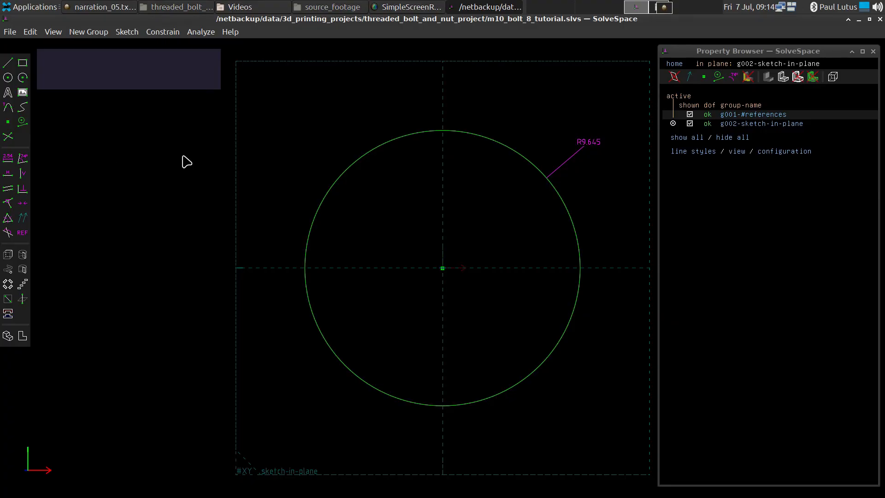
Draw a closed six-sided outline of line segments with every corner on the construction circle and horizontal top and bottom sides.
{"action": "key", "text": "s"}
{"action": "left_click", "coordinate": [367, 152]}
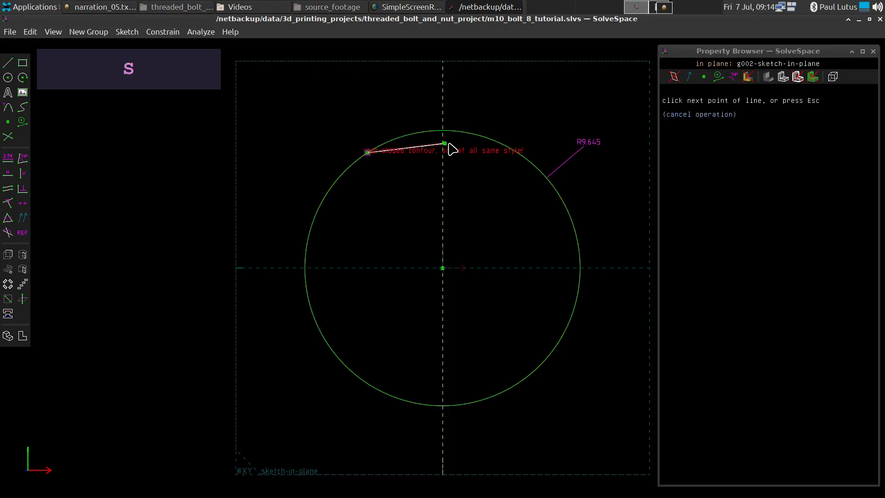
{"action": "left_click", "coordinate": [517, 154]}
{"action": "key", "text": "s"}
{"action": "left_click", "coordinate": [517, 154]}
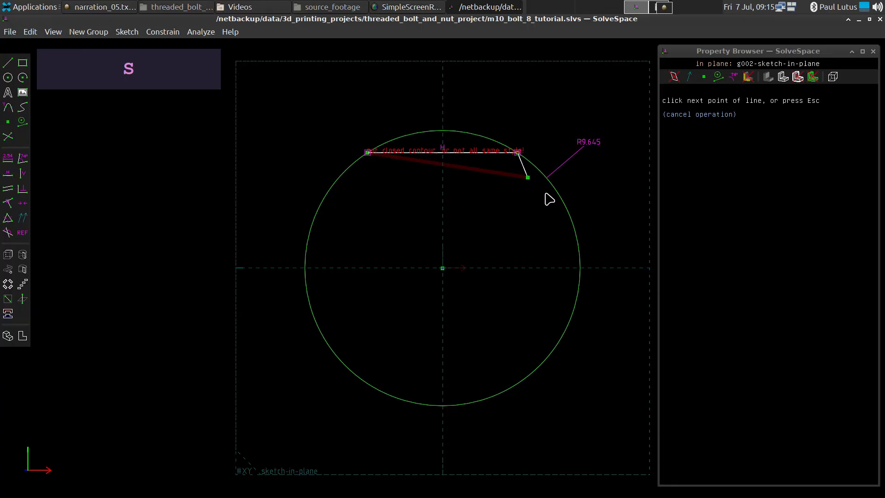
{"action": "left_click", "coordinate": [579, 260]}
{"action": "key", "text": "s"}
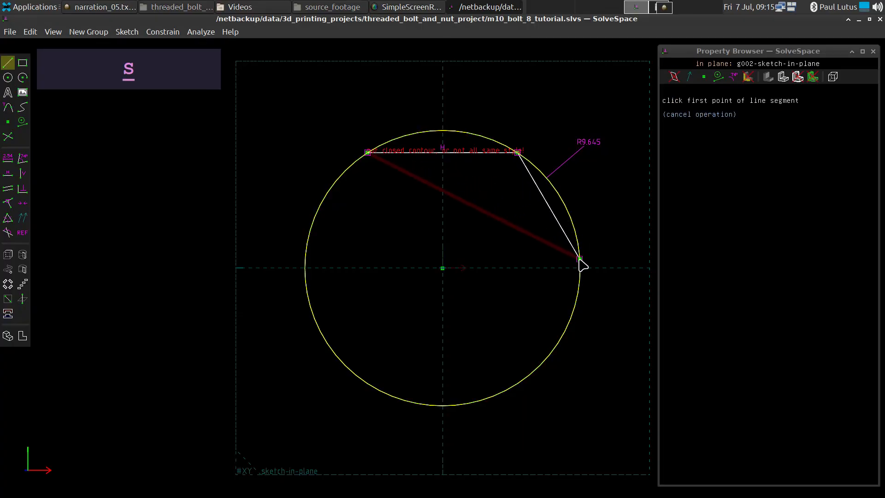
{"action": "left_click", "coordinate": [580, 259]}
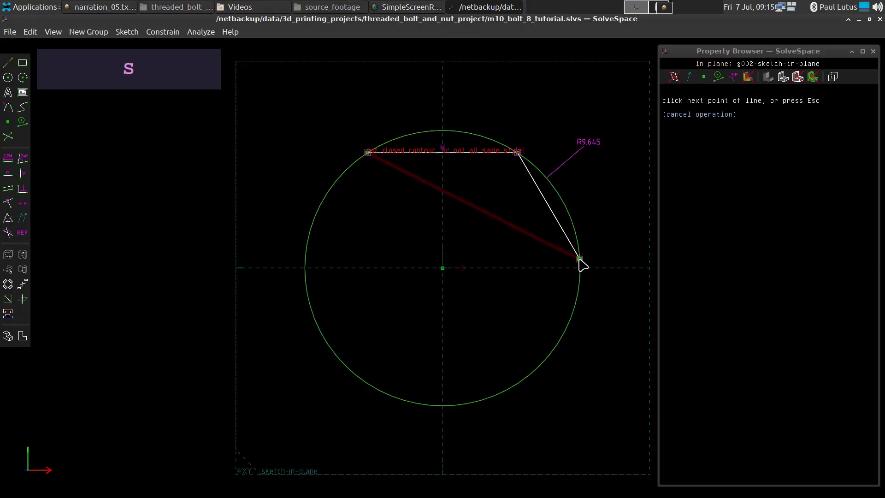
{"action": "left_click", "coordinate": [526, 378]}
{"action": "key", "text": "s"}
{"action": "left_click", "coordinate": [527, 378]}
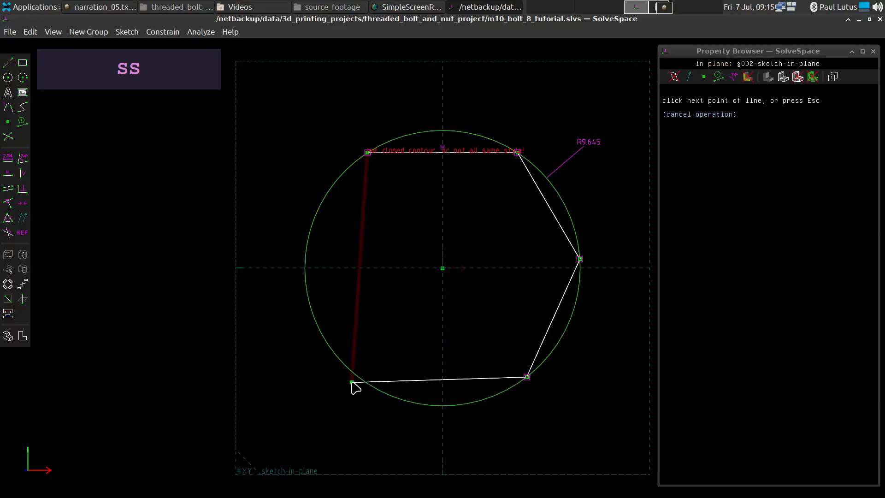
{"action": "left_click", "coordinate": [357, 376]}
{"action": "key", "text": "s"}
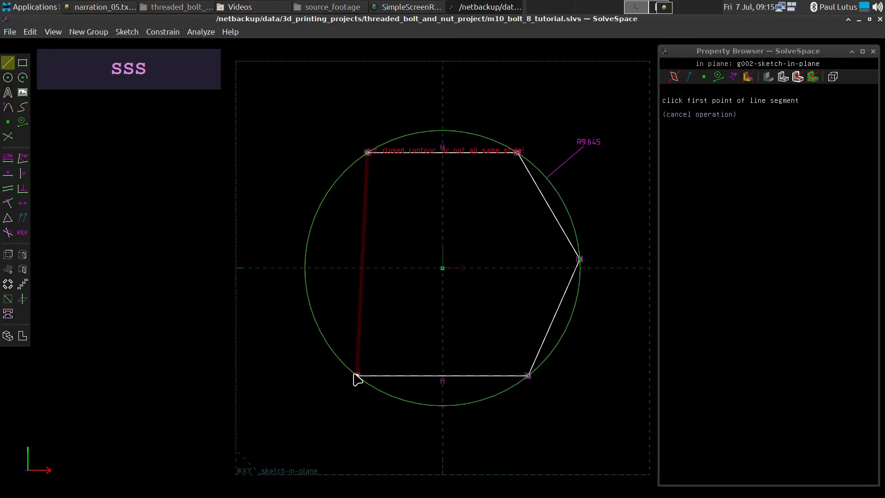
{"action": "left_click", "coordinate": [356, 375]}
{"action": "left_click", "coordinate": [305, 277]}
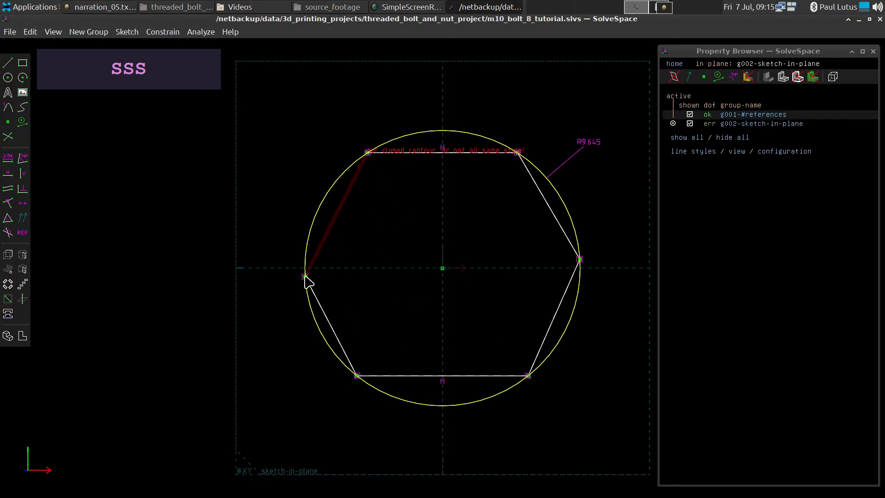
{"action": "key", "text": "s"}
{"action": "left_click", "coordinate": [304, 276]}
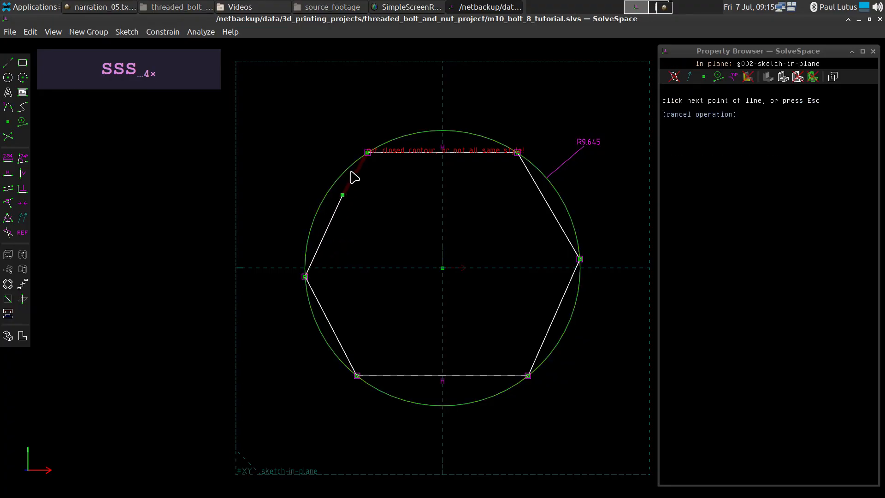
{"action": "left_click", "coordinate": [367, 152]}
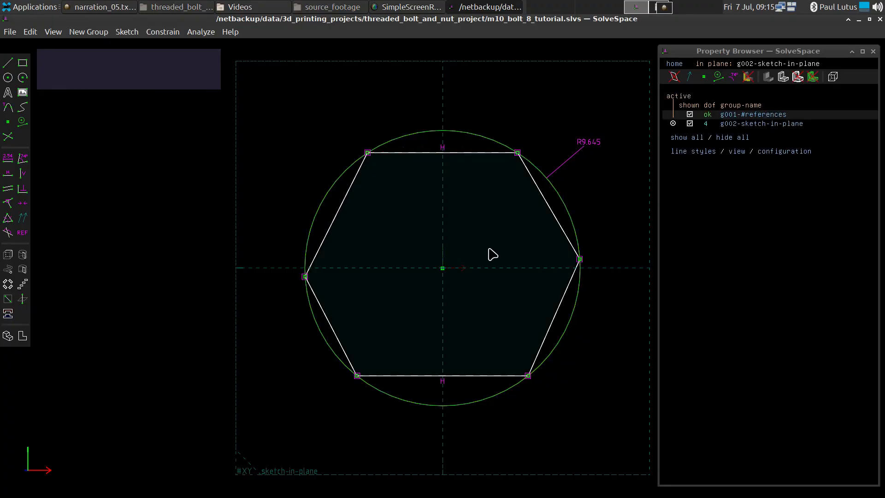
Delete the bottom side's horizontal constraint and constrain all six sides of the outline to equal length.
{"action": "left_click", "coordinate": [446, 385]}
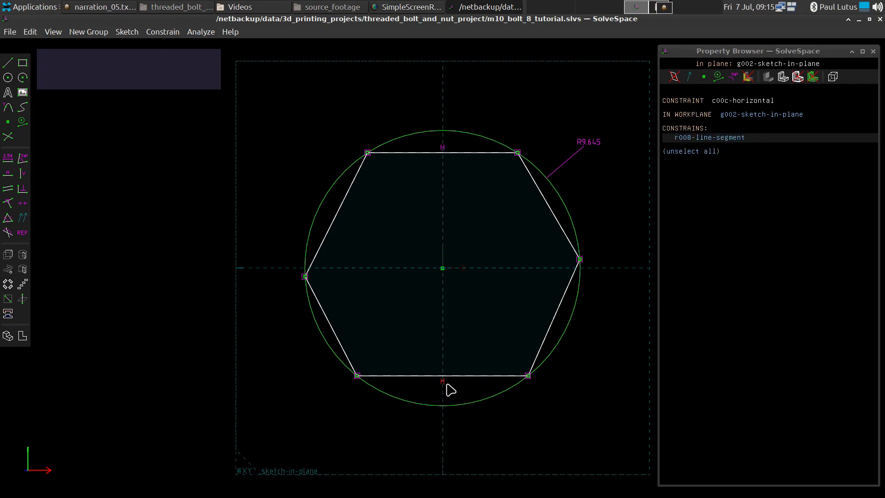
{"action": "key", "text": "Delete"}
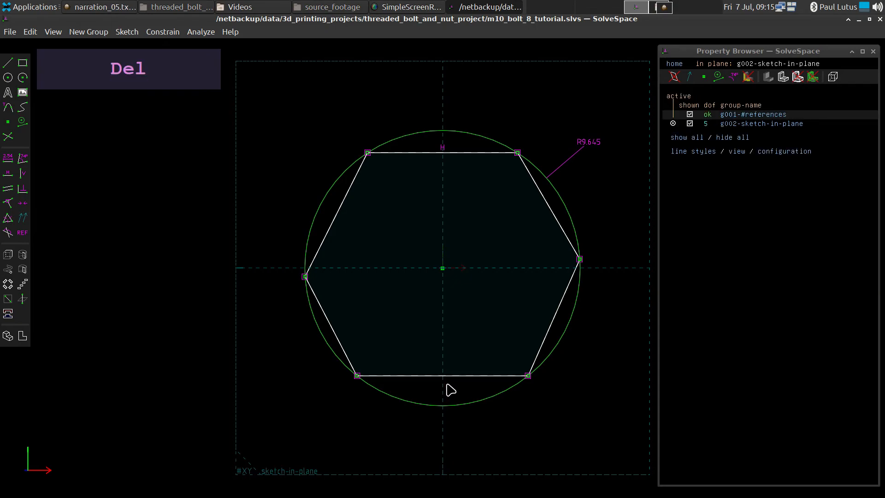
{"action": "left_click", "coordinate": [339, 213]}
{"action": "left_click", "coordinate": [419, 153]}
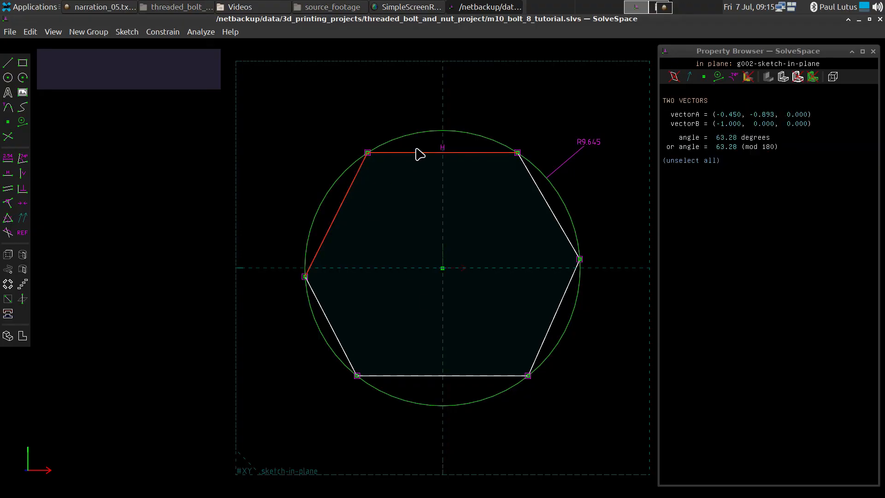
{"action": "left_click", "coordinate": [540, 197]}
{"action": "left_click", "coordinate": [550, 319]}
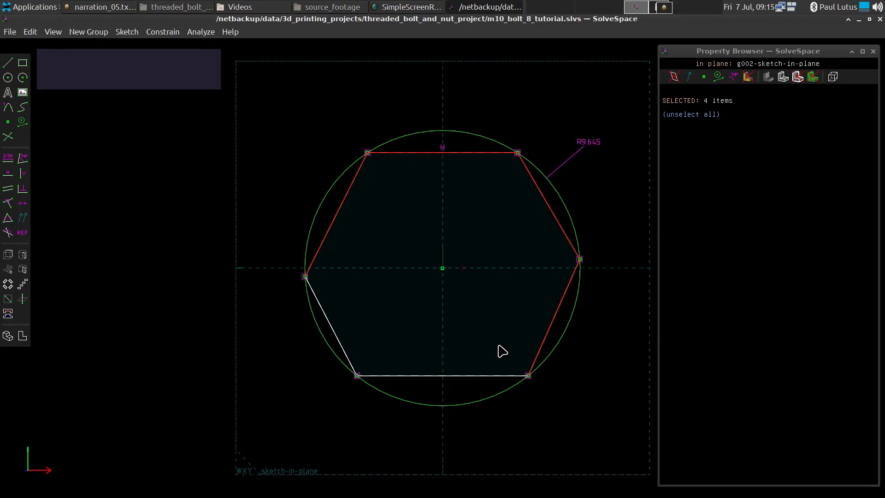
{"action": "left_click", "coordinate": [411, 375]}
{"action": "left_click", "coordinate": [339, 344]}
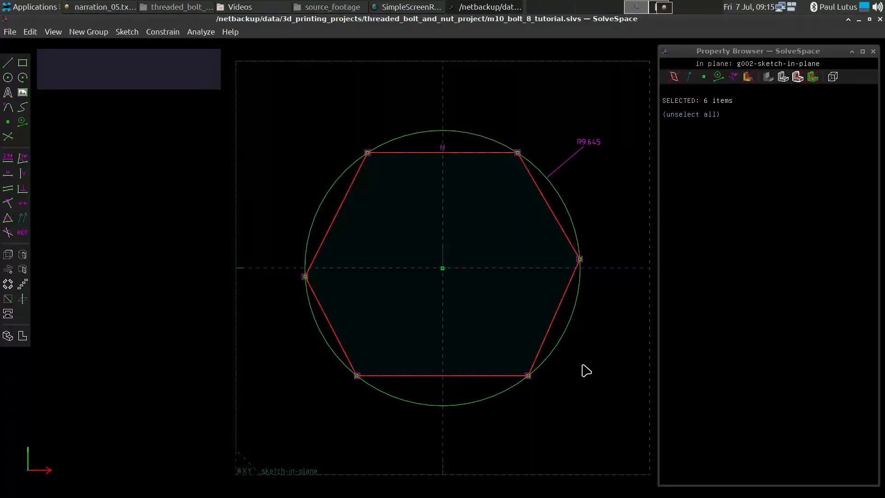
{"action": "key", "text": "q"}
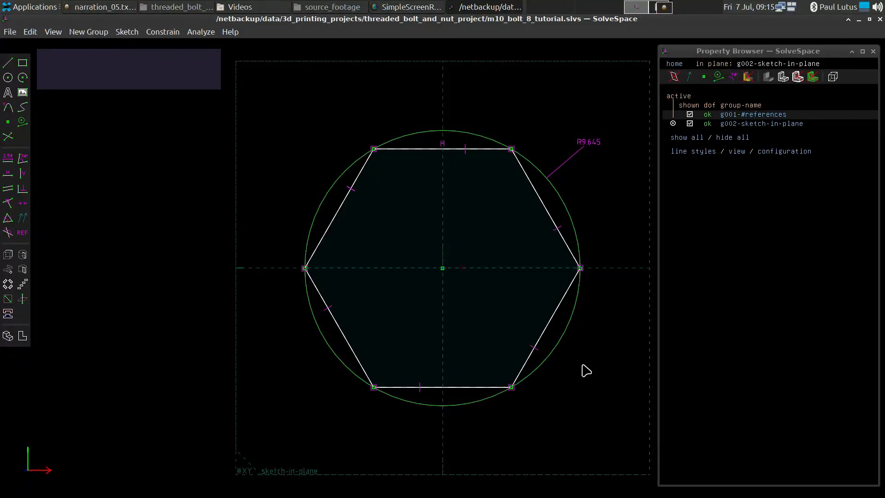
Extrude the hexagon one-sided and constrain the extrusion length to 6.5.
{"action": "key", "text": "super+r"}
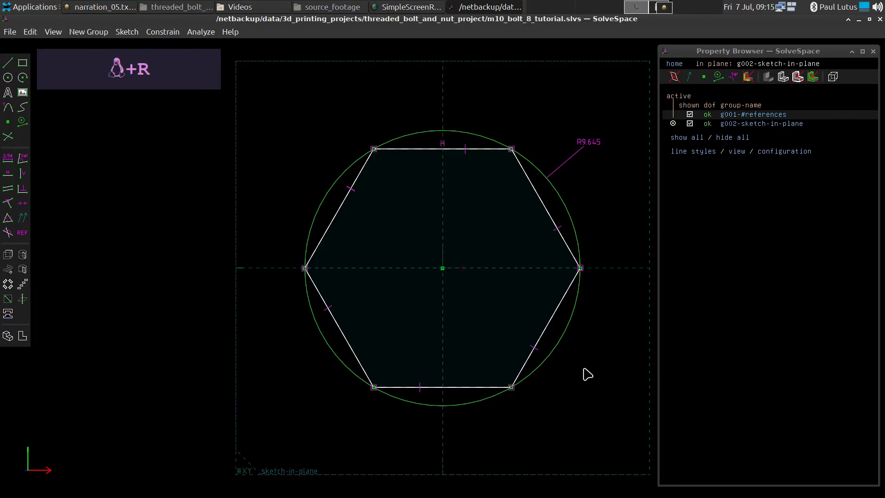
{"action": "middle_click_drag", "start_coordinate": [586, 371], "coordinate": [538, 339]}
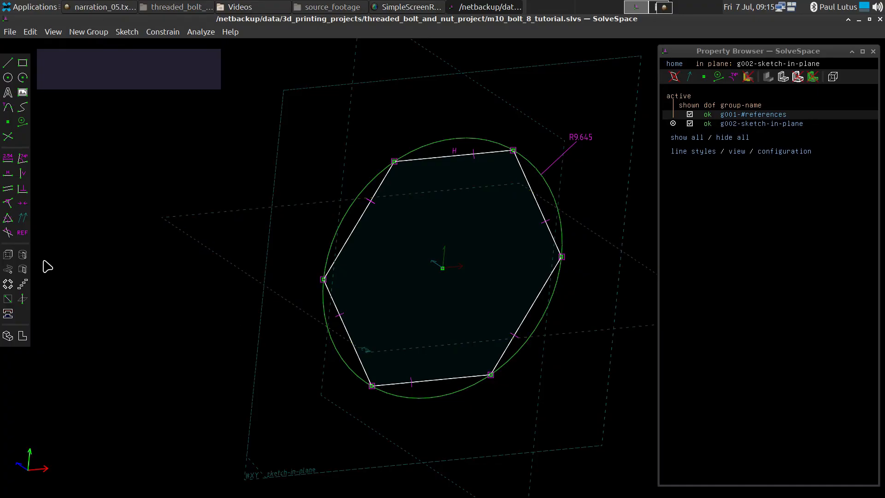
{"action": "left_click", "coordinate": [8, 254]}
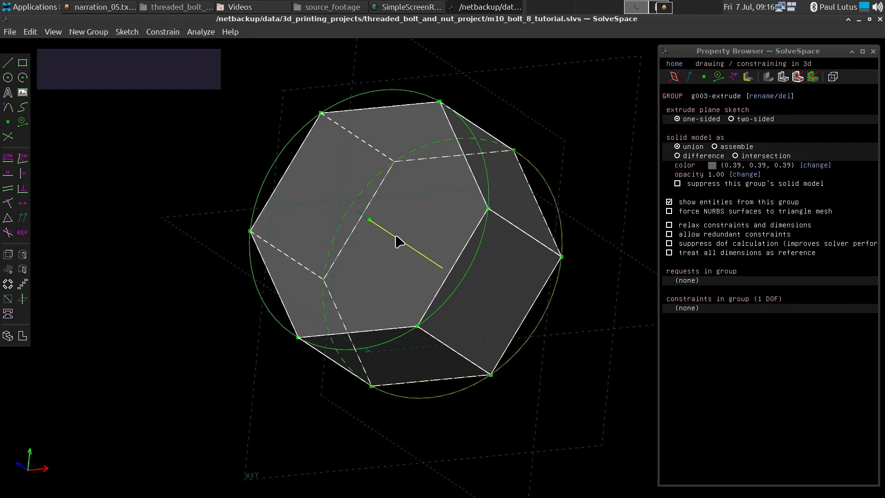
{"action": "left_click", "coordinate": [399, 242]}
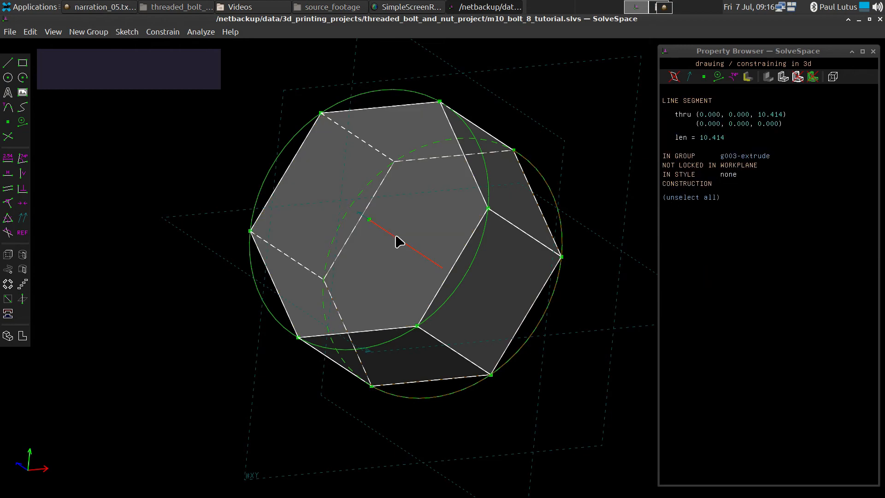
{"action": "type", "text": "d"}
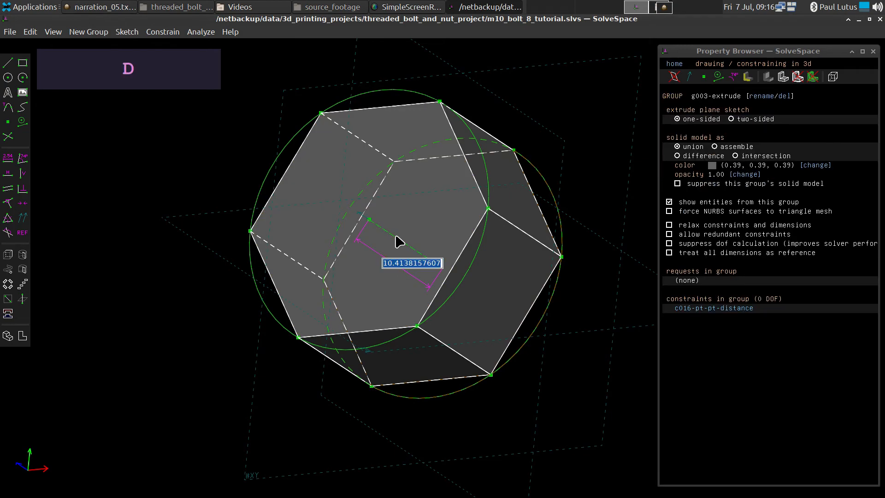
{"action": "type", "text": "6.5"}
{"action": "key", "text": "Return"}
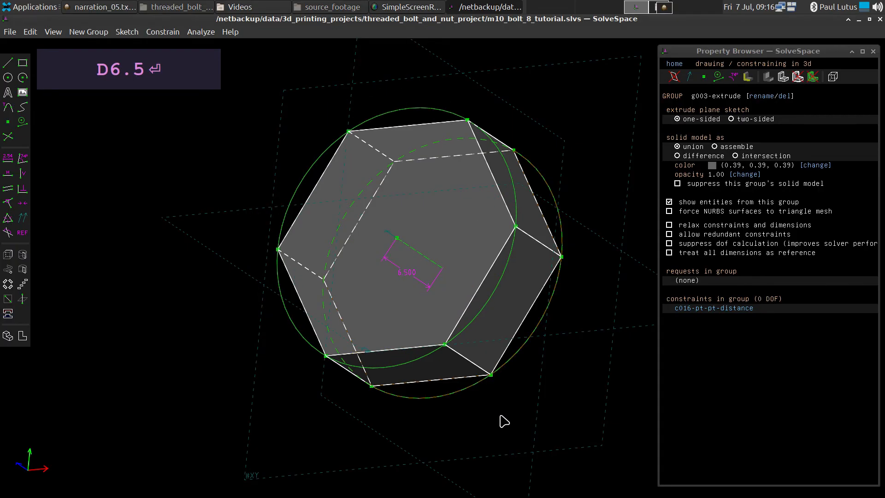
{"action": "middle_click_drag", "start_coordinate": [504, 420], "coordinate": [533, 357]}
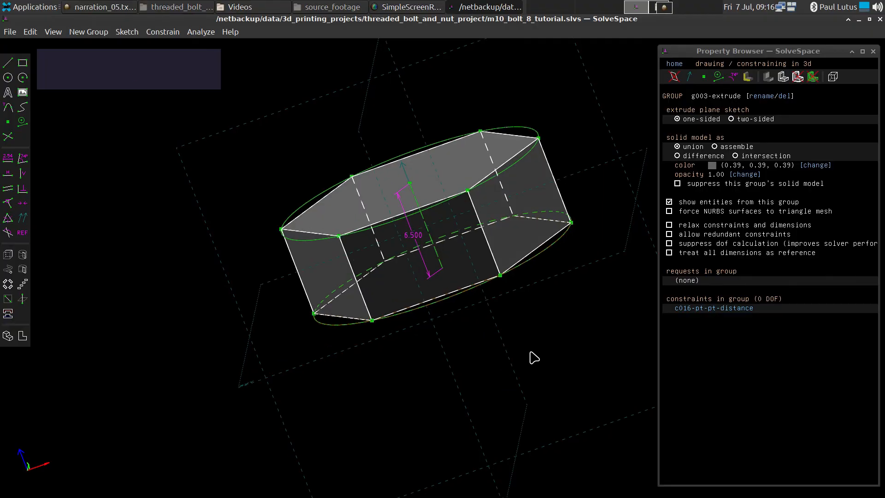
{"action": "key", "text": "w"}
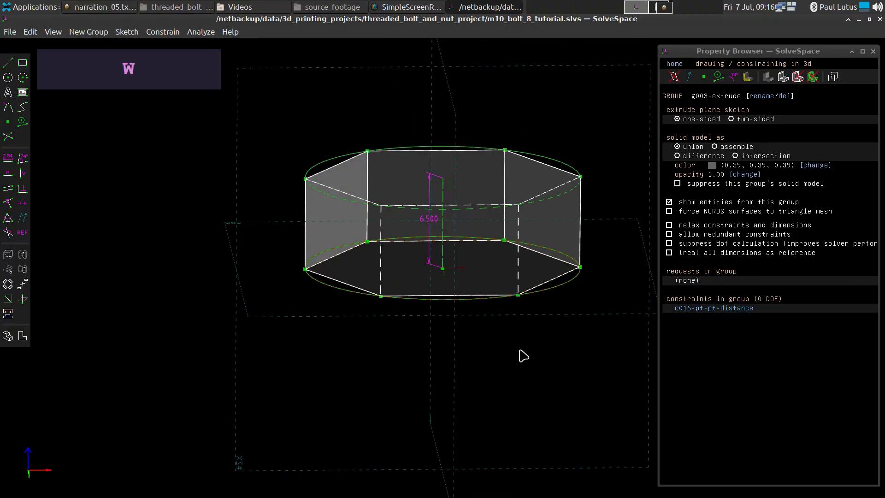
Start a sketch in a new workplane at the origin and draw a rectangle about 3.3 wide and 12.6 high from the origin.
{"action": "key", "text": "super+r"}
{"action": "left_click", "coordinate": [442, 269]}
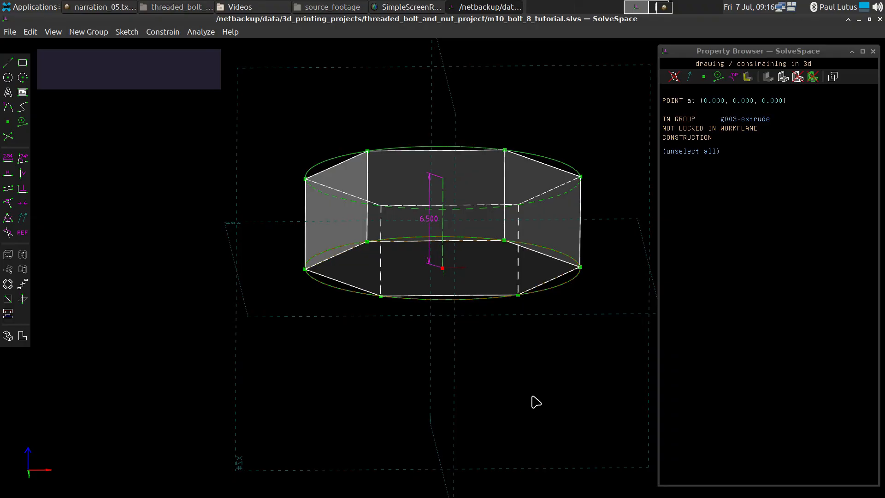
{"action": "key", "text": "shift+w"}
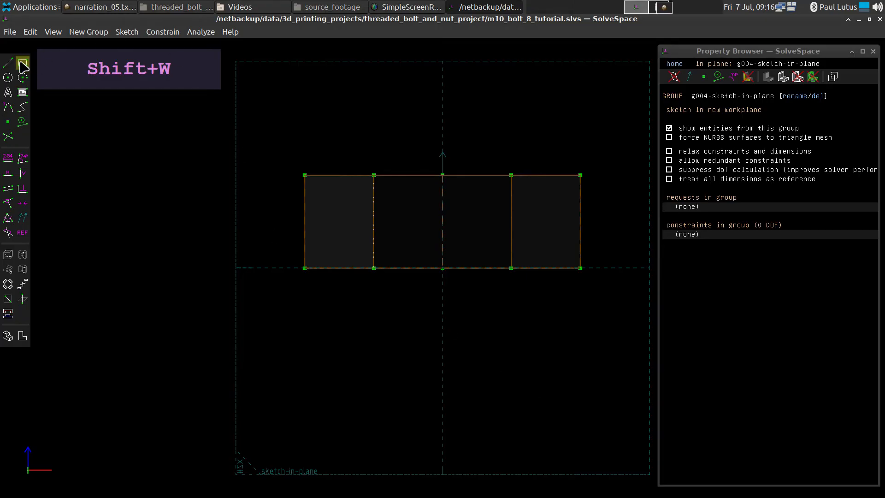
{"action": "left_click", "coordinate": [23, 62]}
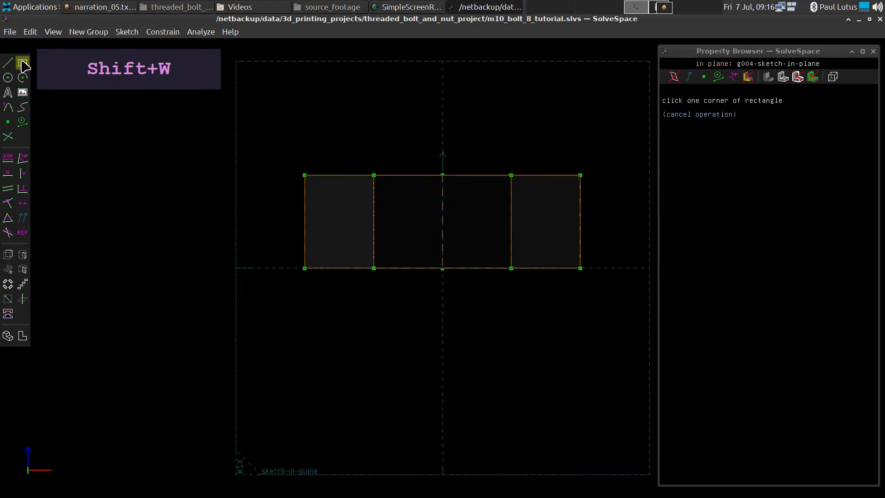
{"action": "left_click", "coordinate": [442, 268]}
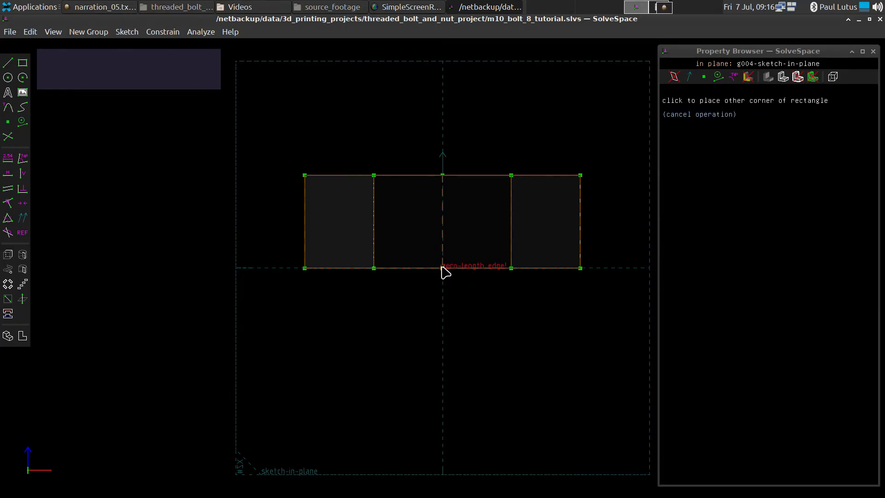
{"action": "left_click", "coordinate": [489, 89]}
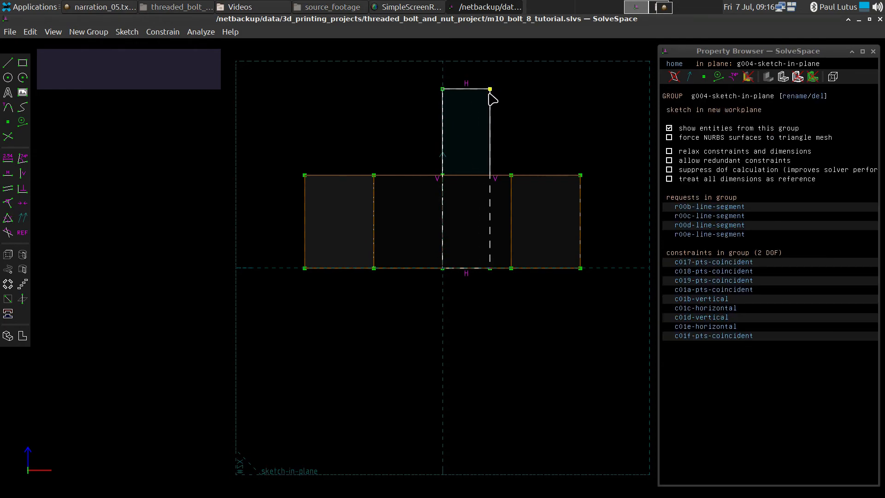
Show hidden lines as solid and constrain the rectangle to 3.845 wide and 24 high.
{"action": "left_click", "coordinate": [832, 77]}
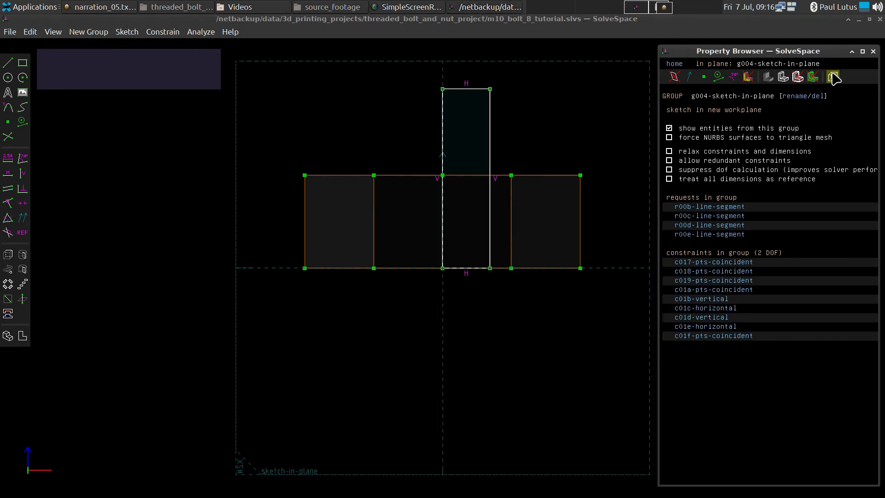
{"action": "left_click", "coordinate": [466, 89]}
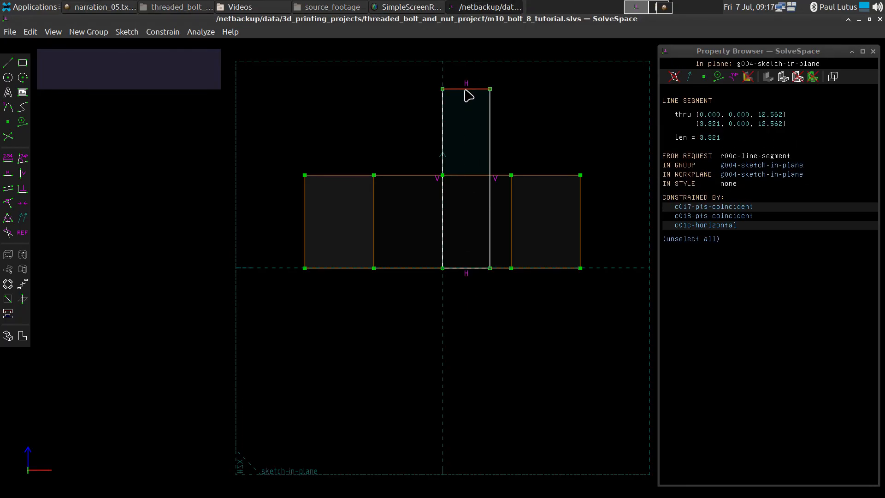
{"action": "type", "text": "d3.845"}
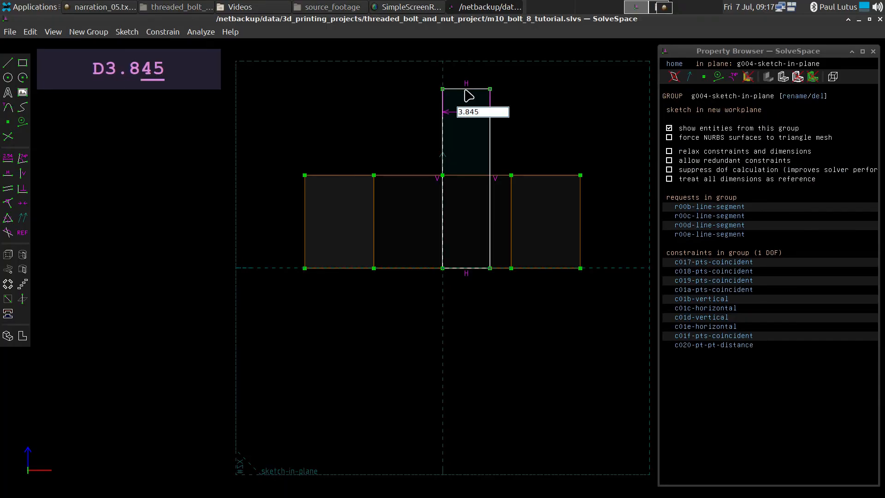
{"action": "key", "text": "Return"}
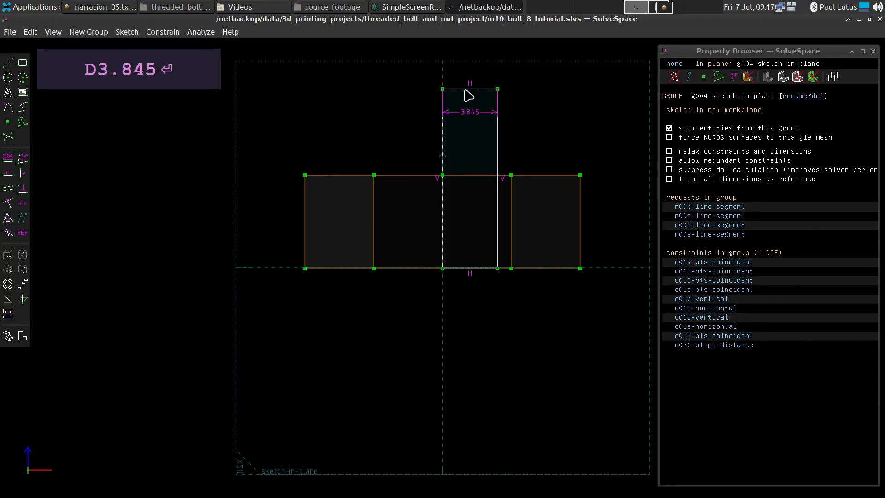
{"action": "left_click", "coordinate": [443, 143]}
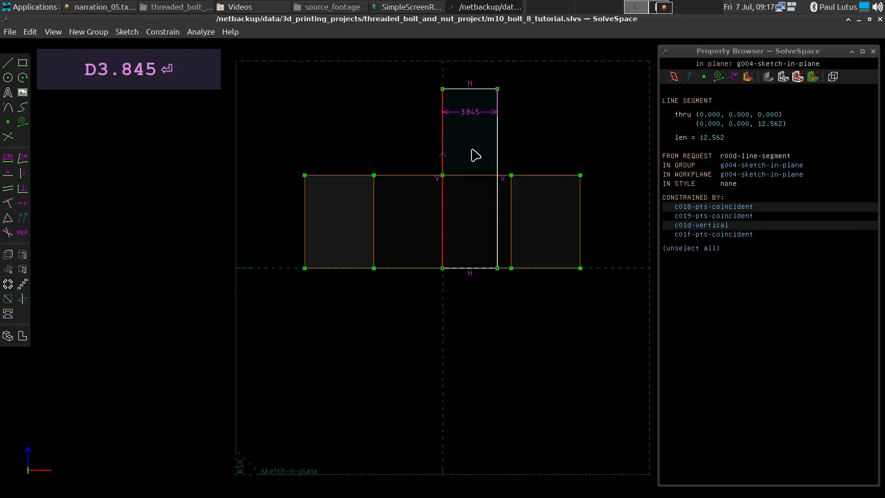
{"action": "type", "text": "d24"}
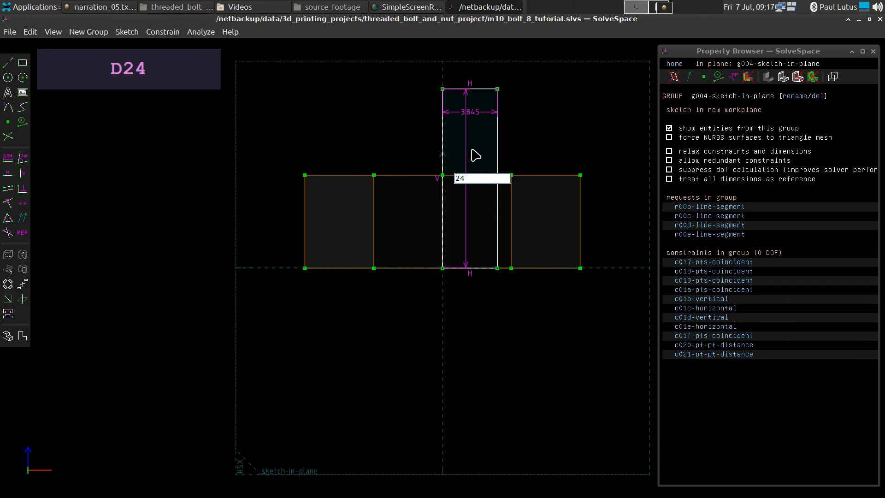
{"action": "key", "text": "Return"}
{"action": "scroll", "coordinate": [572, 105], "scroll_direction": "down", "scroll_amount": 2}
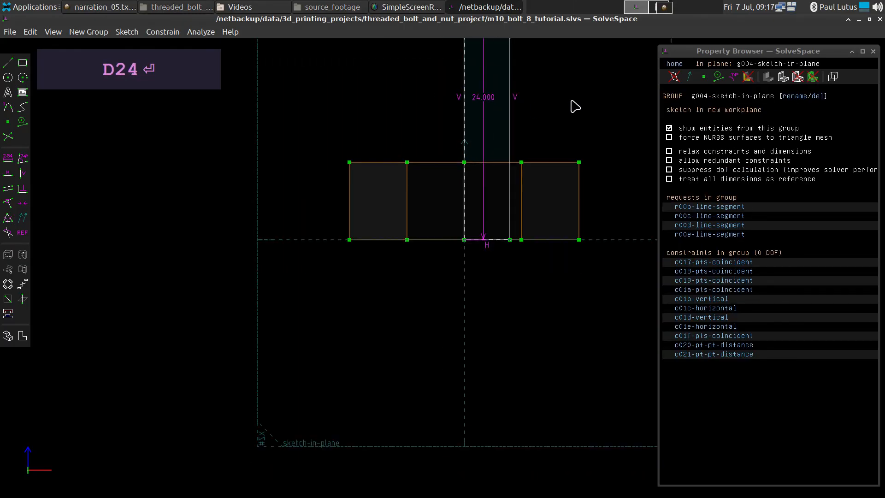
{"action": "scroll", "coordinate": [441, 341], "scroll_direction": "down", "scroll_amount": 1}
{"action": "scroll", "coordinate": [429, 337], "scroll_direction": "down", "scroll_amount": 2}
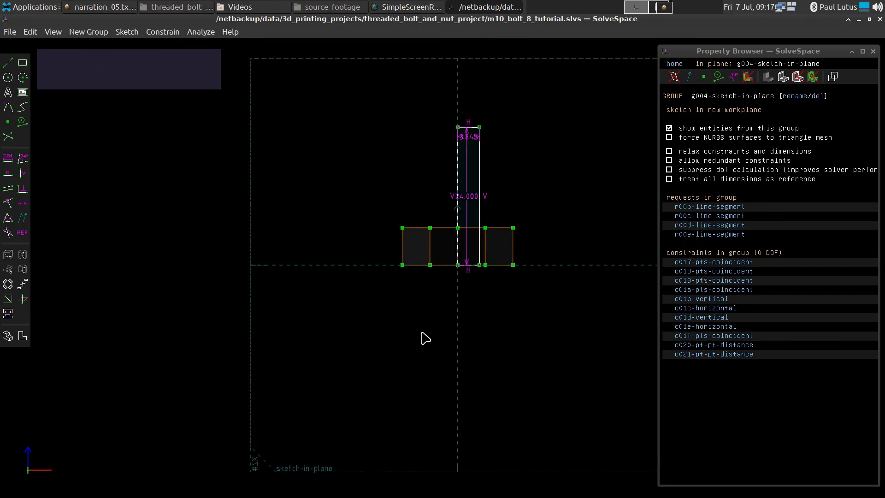
Lathe the rectangle about its vertical edge through the origin to form the bolt's solid cylindrical shaft.
{"action": "key", "text": "super+r"}
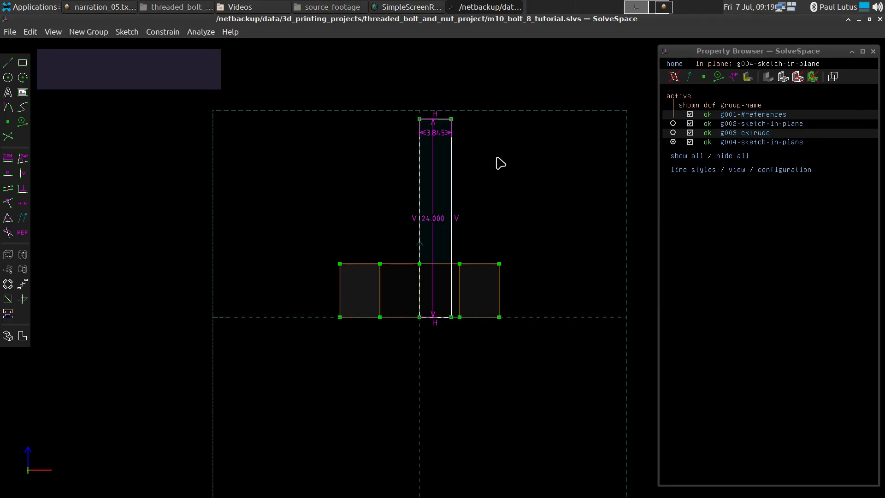
{"action": "left_click", "coordinate": [419, 317]}
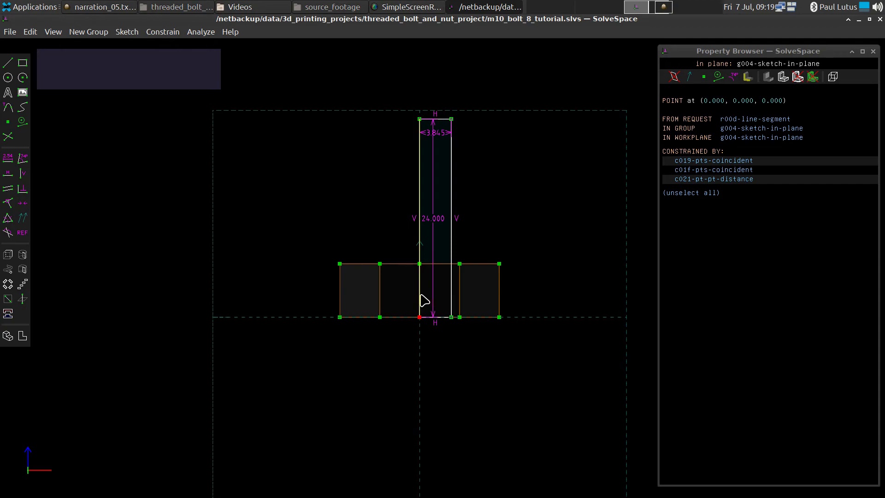
{"action": "left_click", "coordinate": [419, 301]}
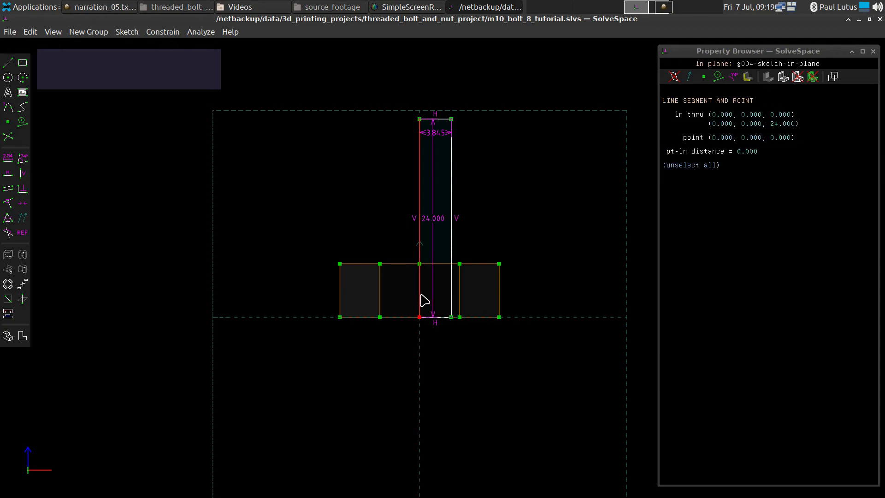
{"action": "left_click", "coordinate": [25, 256]}
{"action": "middle_click_drag", "start_coordinate": [510, 389], "coordinate": [515, 420]}
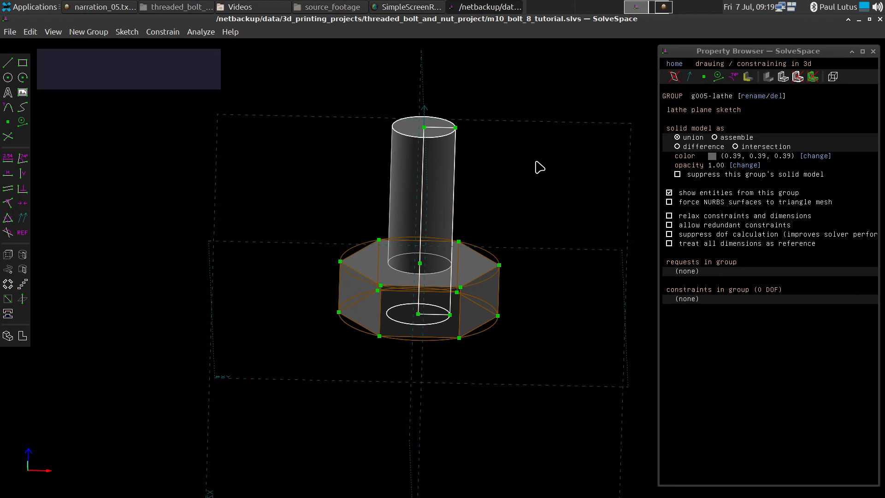
Start another sketch in a new workplane at the origin and draw a closed outward-pointing triangle beside the shaft, with an inner side about 1.56 long.
{"action": "key", "text": "super+r"}
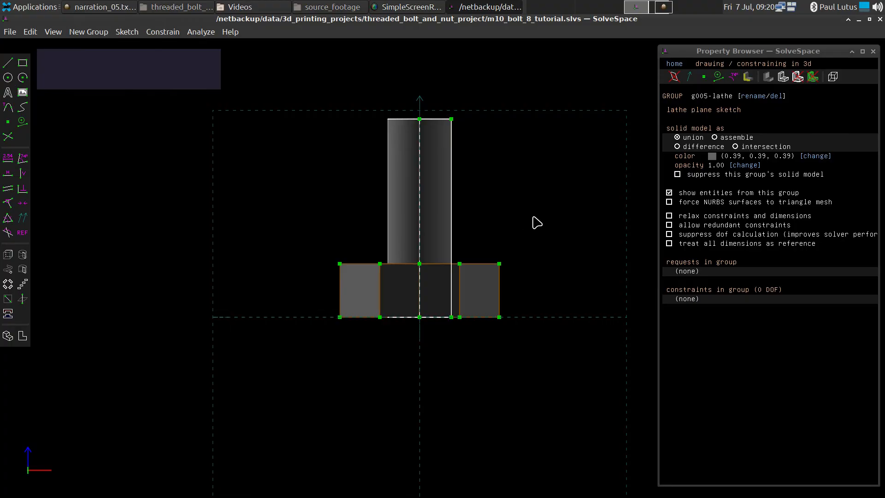
{"action": "middle_click_drag", "start_coordinate": [536, 223], "coordinate": [536, 209]}
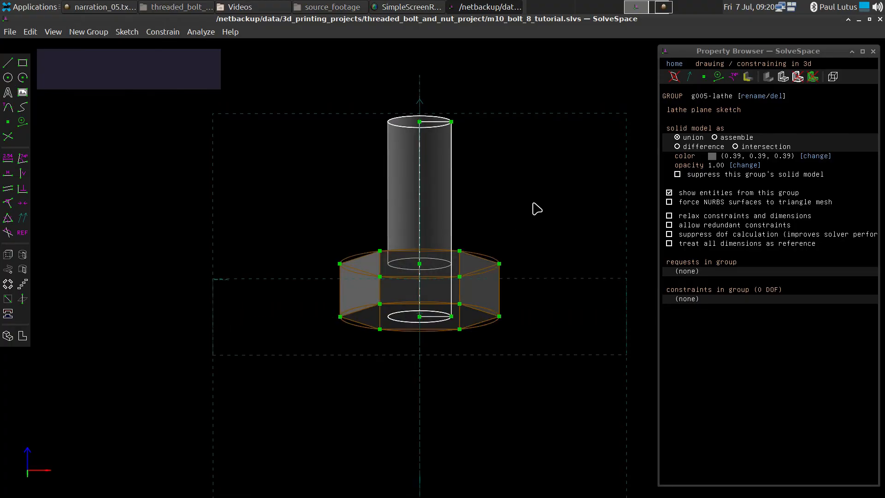
{"action": "left_click", "coordinate": [419, 316]}
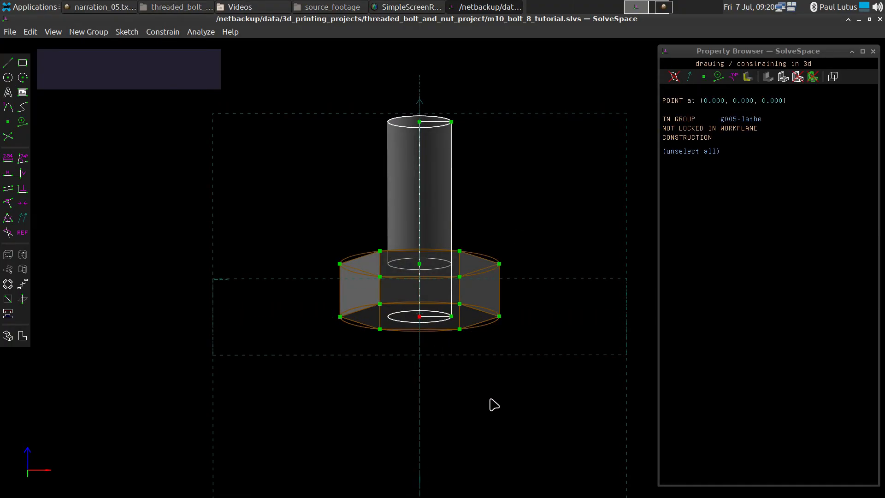
{"action": "key", "text": "shift+w"}
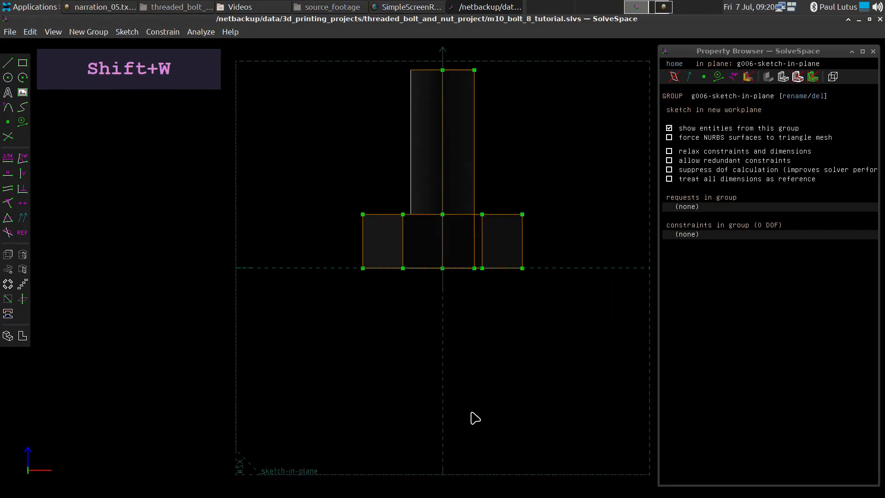
{"action": "scroll", "coordinate": [498, 300], "scroll_direction": "up", "scroll_amount": 5}
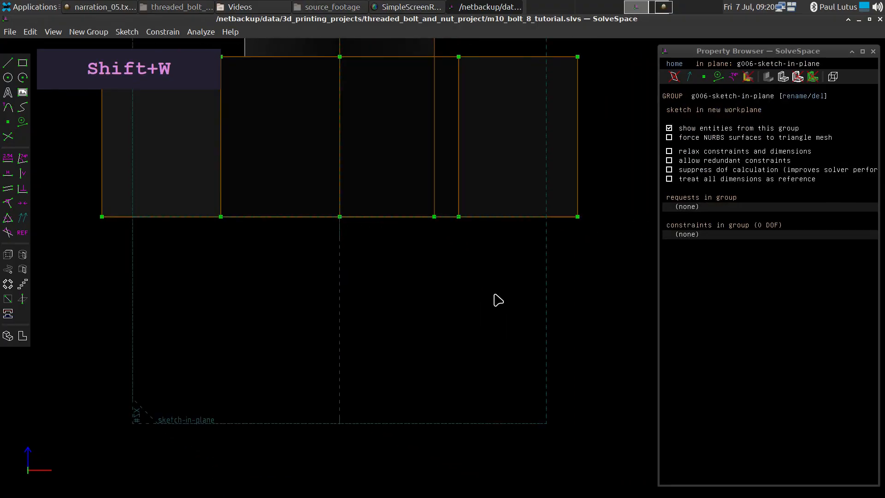
{"action": "left_click", "coordinate": [8, 64]}
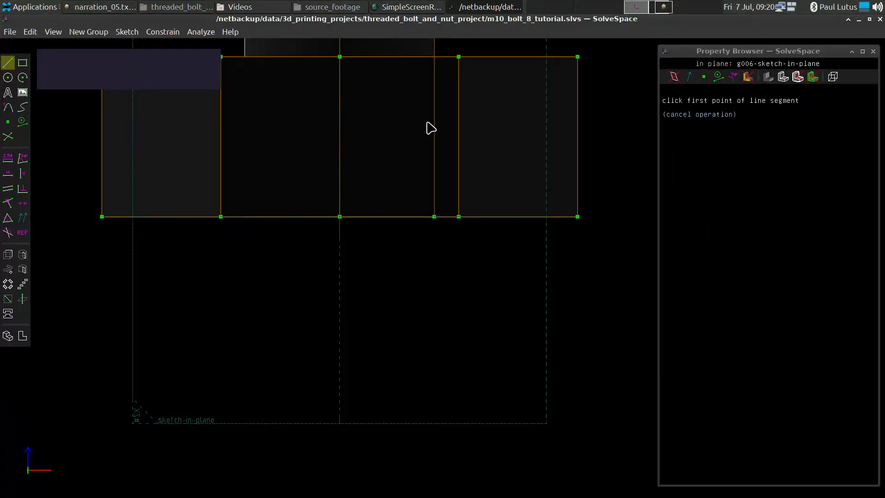
{"action": "left_click", "coordinate": [474, 151]}
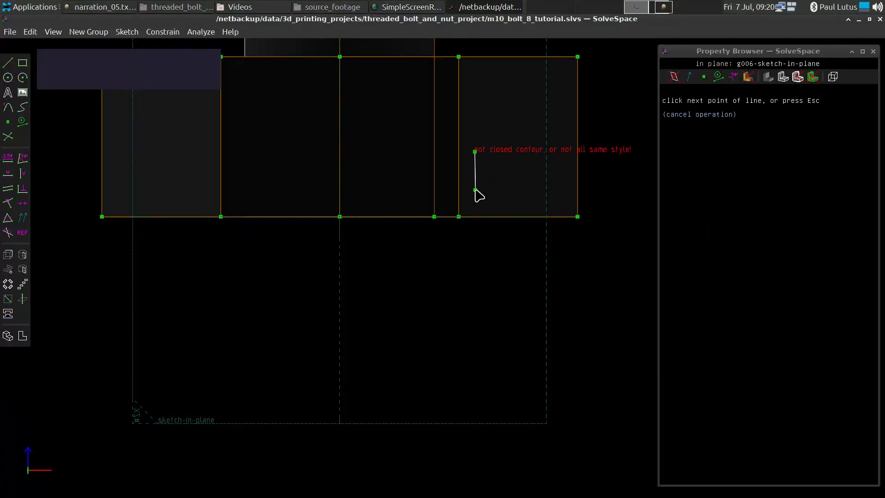
{"action": "left_click", "coordinate": [475, 189]}
{"action": "left_click", "coordinate": [504, 165]}
{"action": "left_click", "coordinate": [475, 152]}
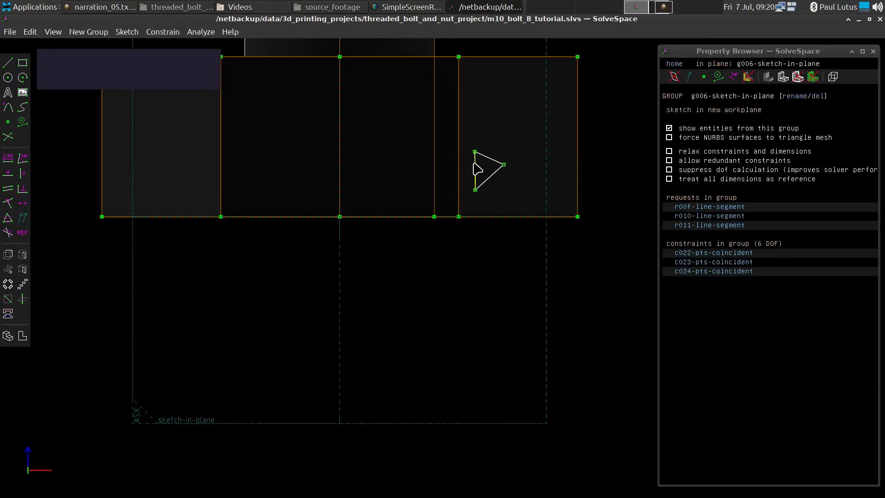
Constrain the triangle's inner side to vertical and all three sides to equal length.
{"action": "left_click", "coordinate": [476, 167]}
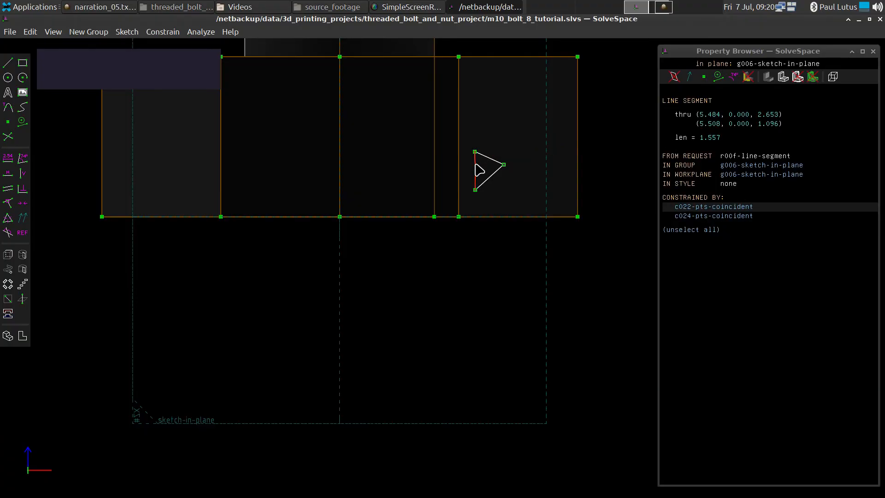
{"action": "key", "text": "v"}
{"action": "left_click", "coordinate": [488, 158]}
{"action": "left_click", "coordinate": [475, 166]}
{"action": "left_click", "coordinate": [487, 179]}
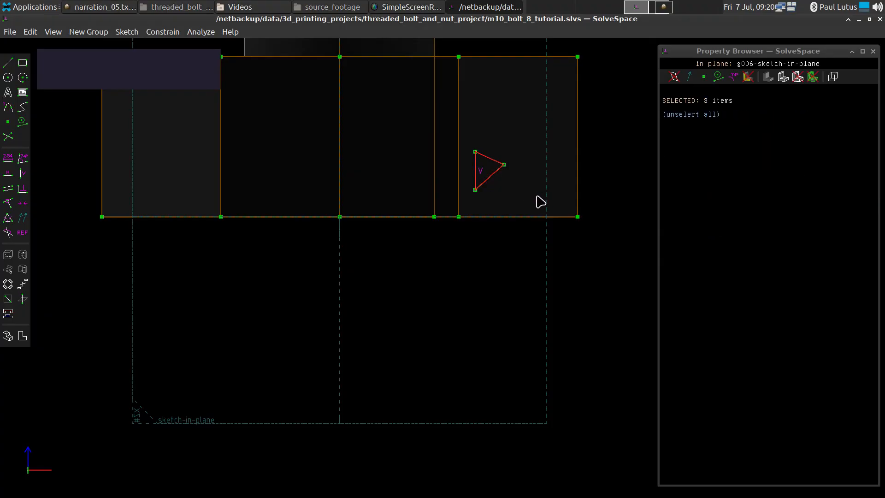
{"action": "key", "text": "q"}
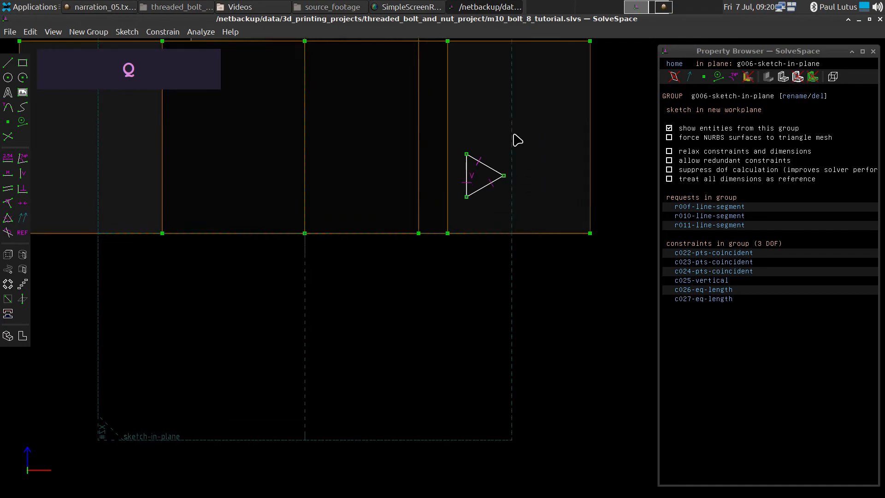
Constrain the length of the triangle's vertical side to 1.49.
{"action": "scroll", "coordinate": [515, 136], "scroll_direction": "up", "scroll_amount": 2}
{"action": "left_click", "coordinate": [459, 187]}
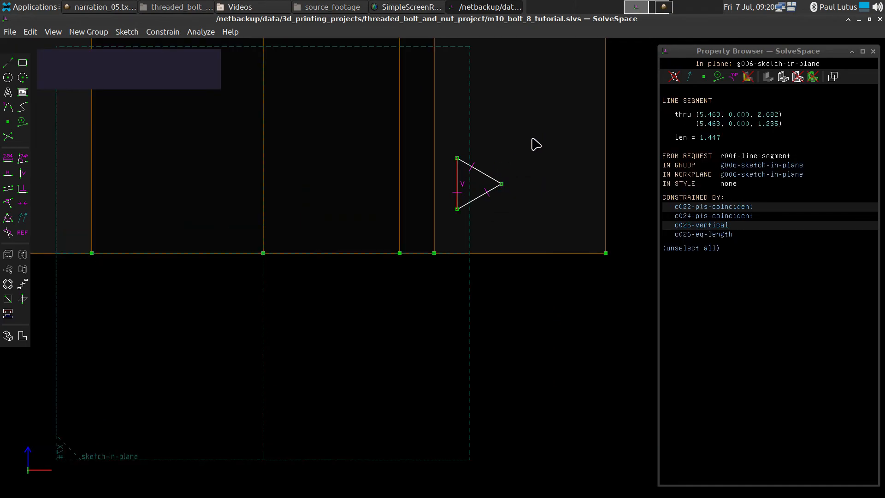
{"action": "type", "text": "d"}
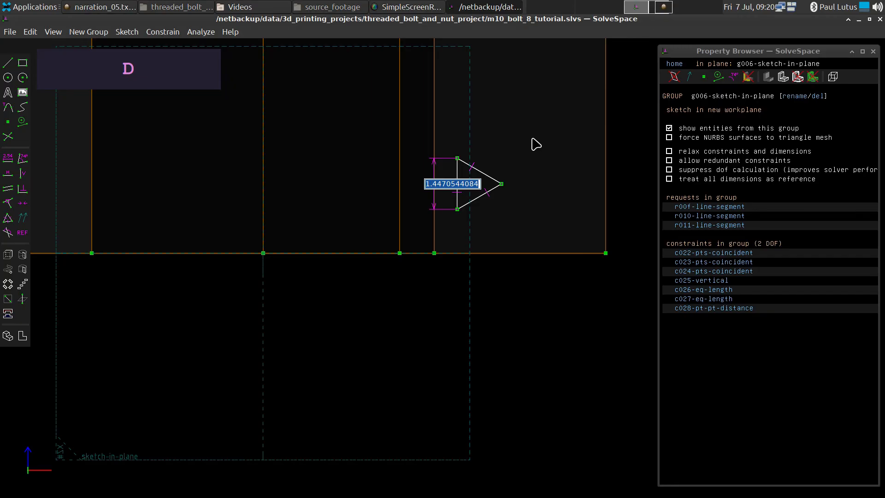
{"action": "type", "text": "1.49"}
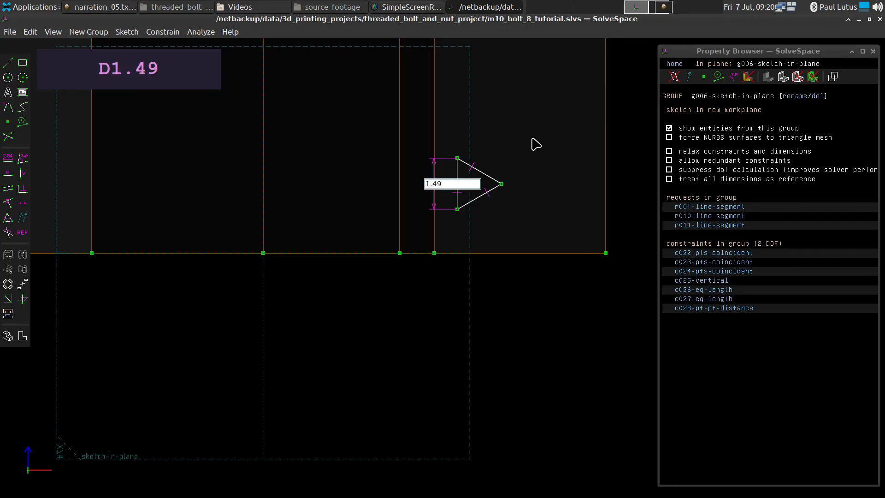
{"action": "key", "text": "Return"}
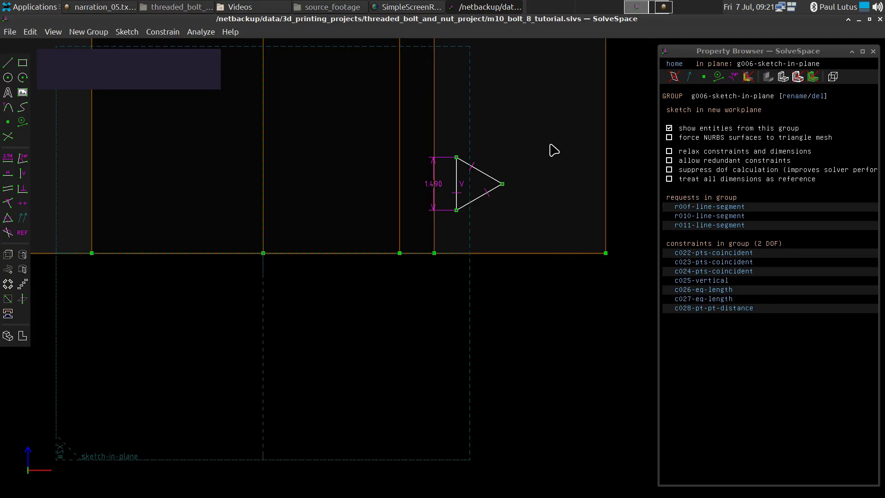
Constrain the triangle's lower inner vertex to a distance of 0.025 from the shaft's outer vertical edge.
{"action": "left_click", "coordinate": [457, 210]}
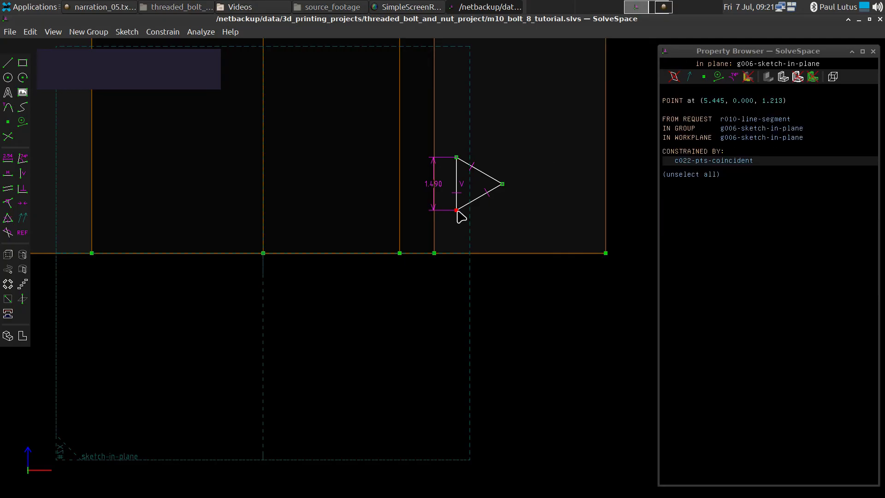
{"action": "scroll", "coordinate": [513, 144], "scroll_direction": "down", "scroll_amount": 2}
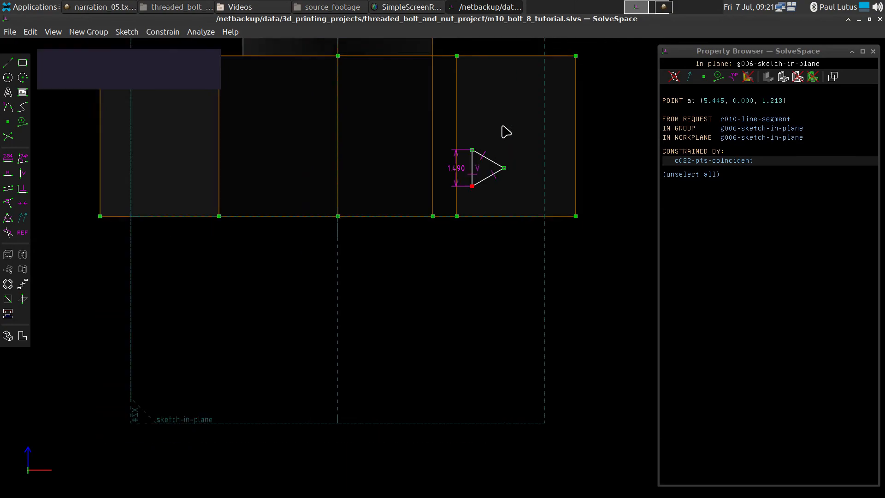
{"action": "scroll", "coordinate": [505, 132], "scroll_direction": "down", "scroll_amount": 6}
{"action": "scroll", "coordinate": [504, 132], "scroll_direction": "up", "scroll_amount": 8}
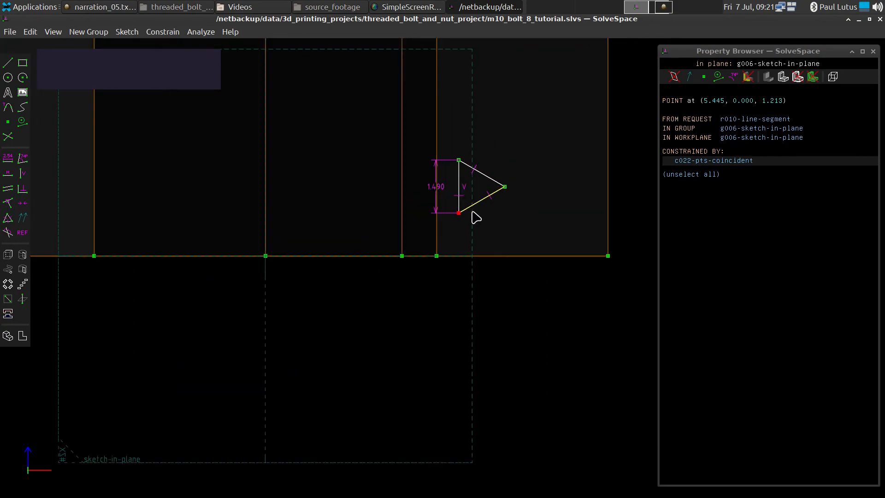
{"action": "left_click", "coordinate": [402, 240]}
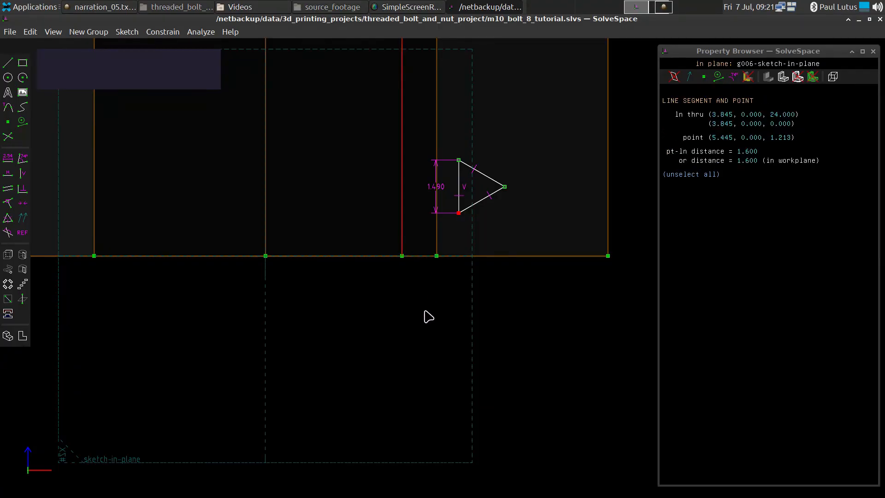
{"action": "key", "text": "d"}
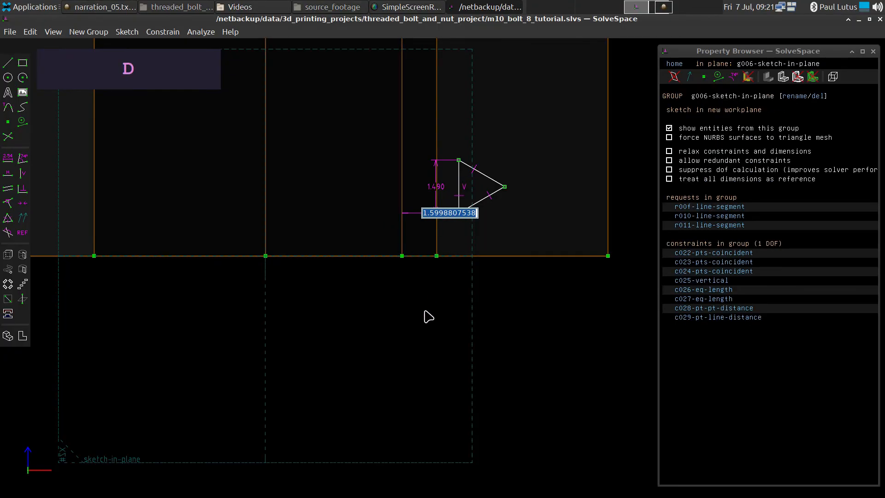
{"action": "type", "text": "0.025"}
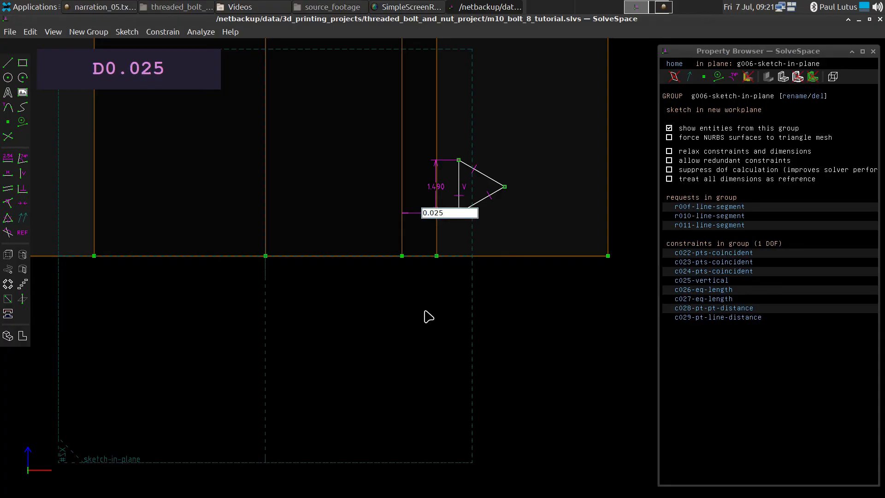
{"action": "key", "text": "Return"}
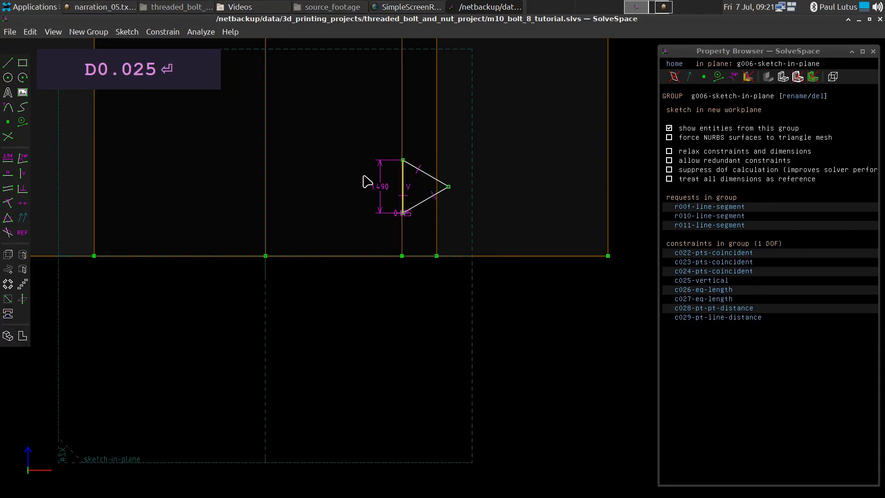
Constrain the triangle's lower inner vertex to lie on the horizontal base line of the bolt head.
{"action": "scroll", "coordinate": [331, 188], "scroll_direction": "up", "scroll_amount": 4}
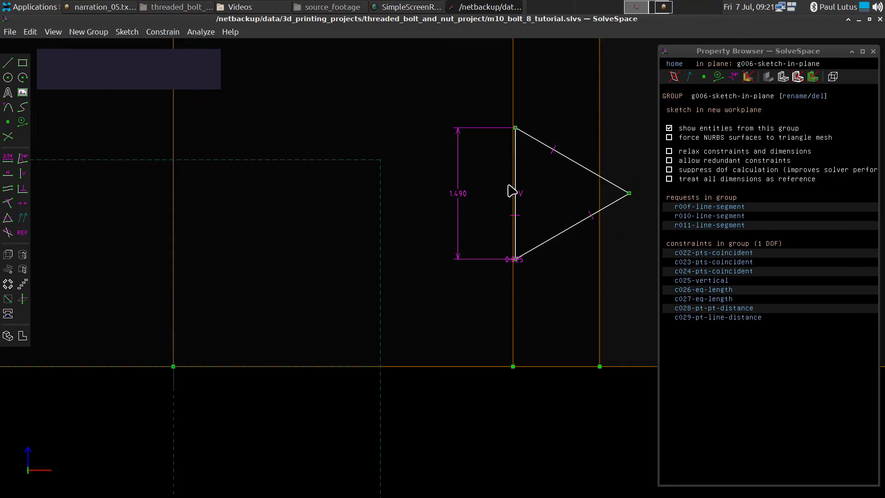
{"action": "scroll", "coordinate": [535, 155], "scroll_direction": "down", "scroll_amount": 2}
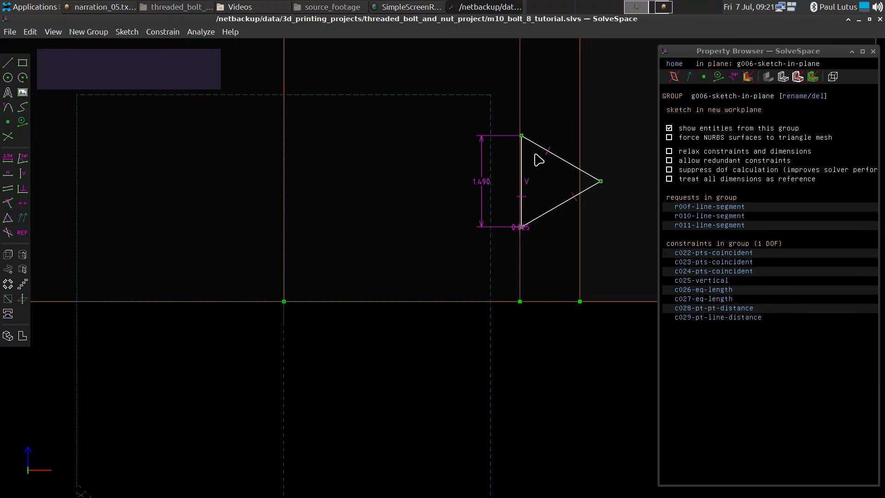
{"action": "scroll", "coordinate": [535, 156], "scroll_direction": "up", "scroll_amount": 2}
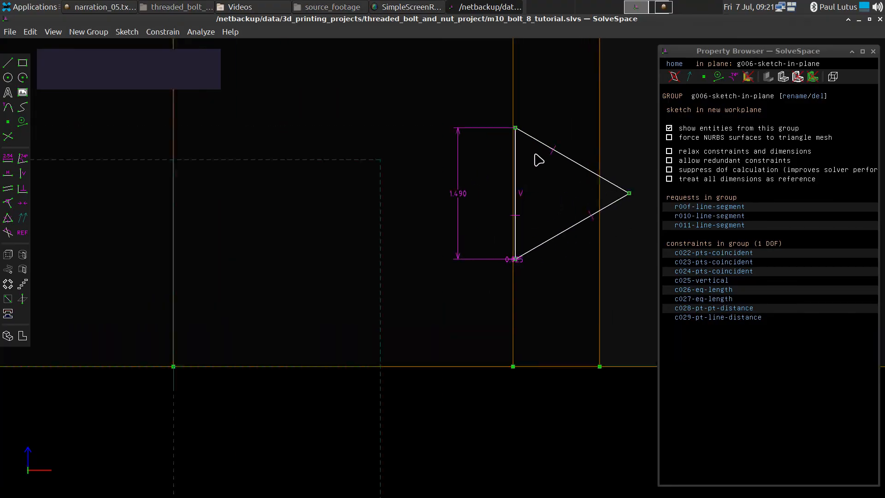
{"action": "left_click", "coordinate": [516, 260]}
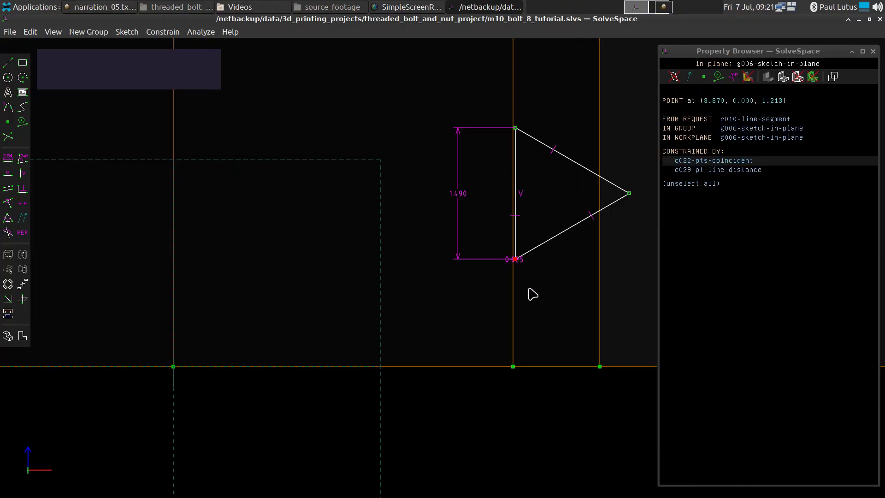
{"action": "left_click", "coordinate": [531, 367]}
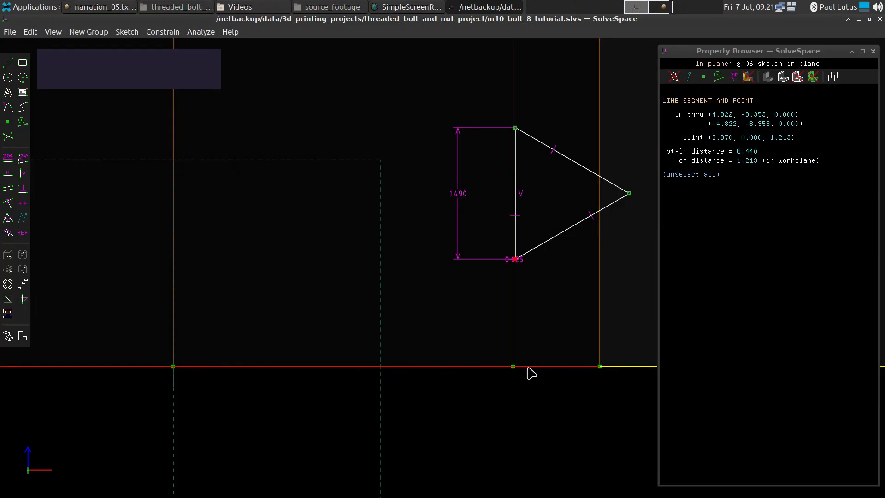
{"action": "key", "text": "o"}
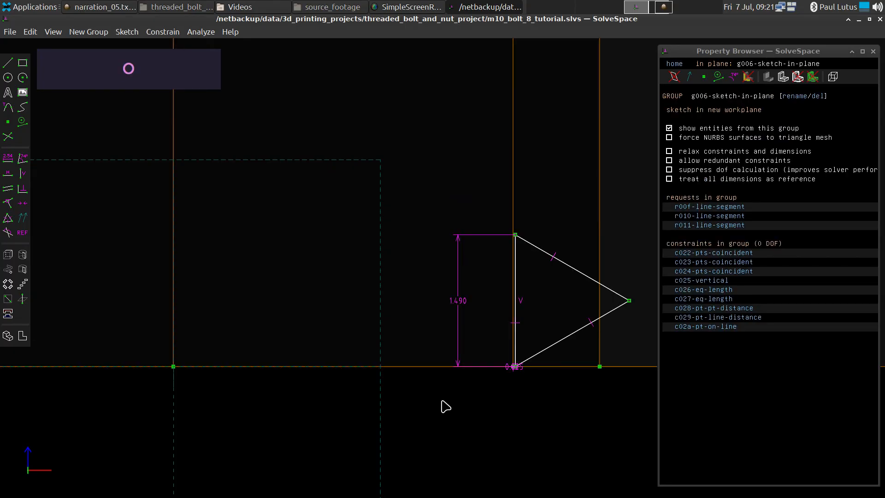
{"action": "key", "text": "super+r"}
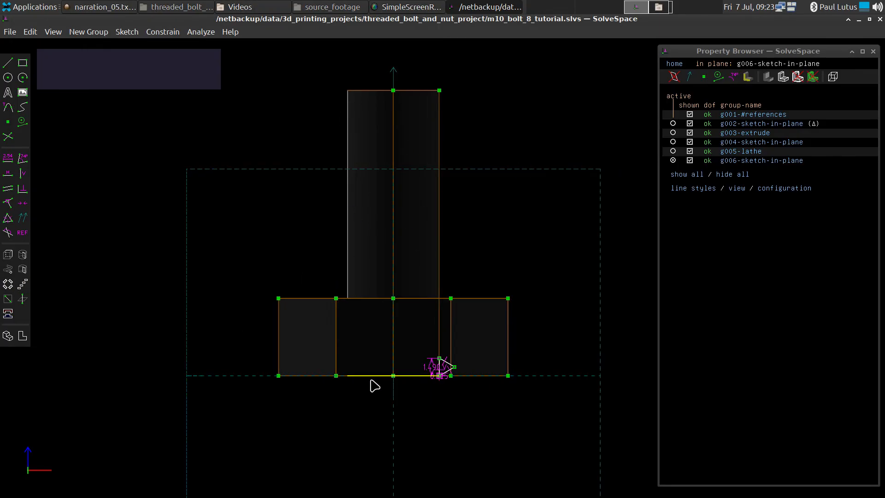
Create a helical extrusion of the triangle about the shaft's vertical centre line, using the origin as its axis point.
{"action": "left_click", "coordinate": [392, 377]}
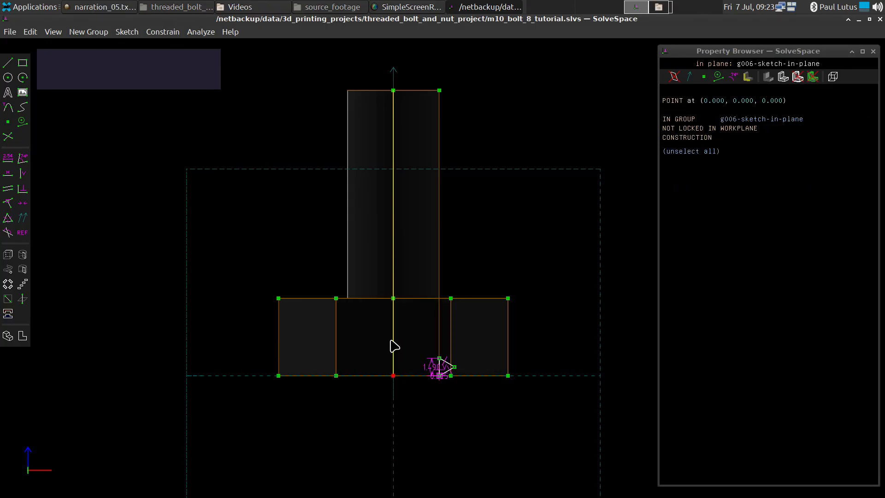
{"action": "left_click", "coordinate": [393, 346]}
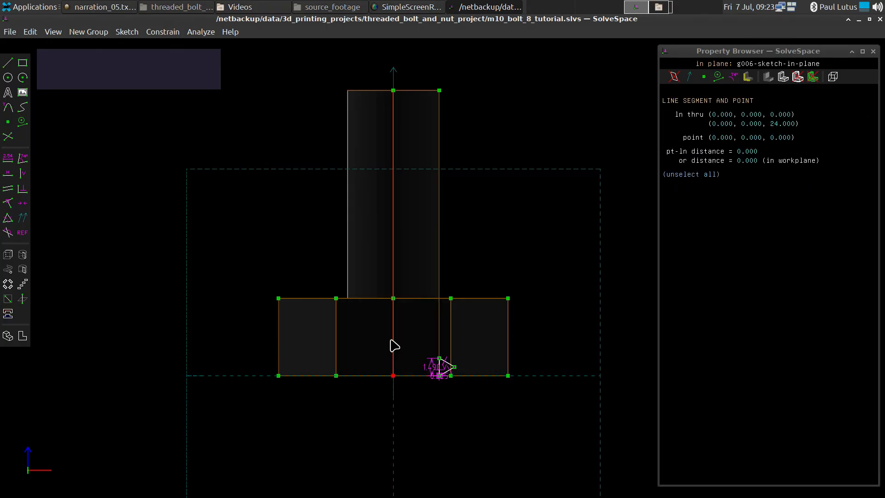
{"action": "left_click", "coordinate": [22, 271]}
{"action": "scroll", "coordinate": [550, 320], "scroll_direction": "down", "scroll_amount": 4}
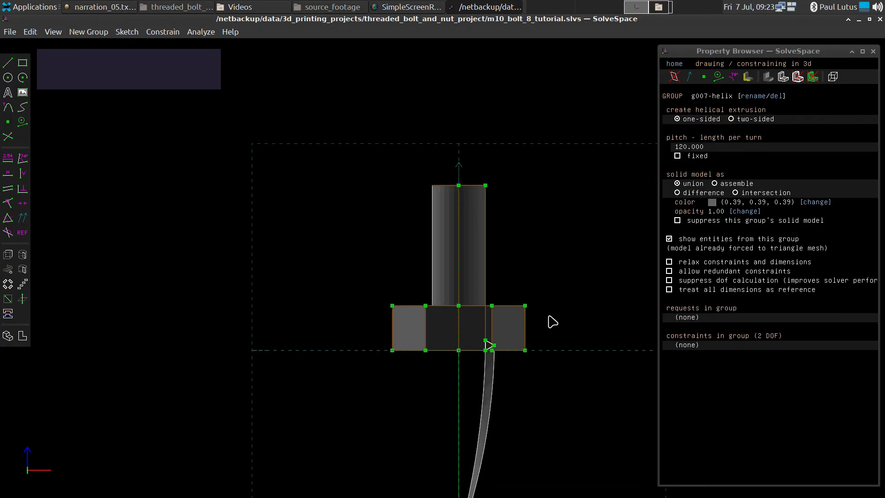
{"action": "scroll", "coordinate": [332, 375], "scroll_direction": "down", "scroll_amount": 2}
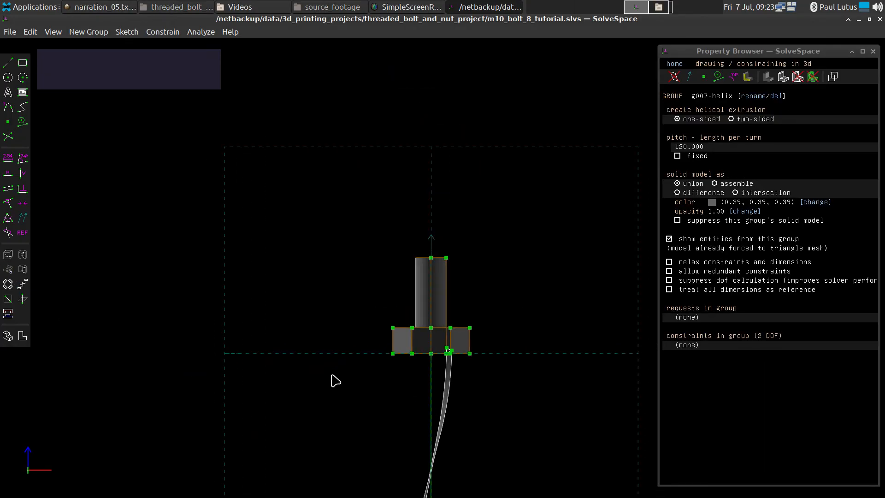
{"action": "scroll", "coordinate": [353, 230], "scroll_direction": "down", "scroll_amount": 2}
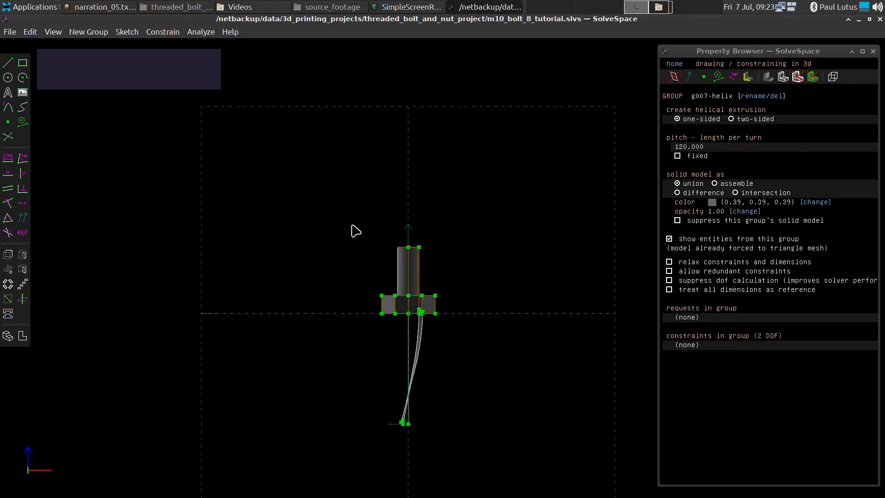
Pull the helix's end point upward along the axis and constrain it 0.01 from the centre point of the shaft's top.
{"action": "left_click", "coordinate": [409, 425]}
{"action": "left_click_drag", "start_coordinate": [419, 425], "coordinate": [449, 267]}
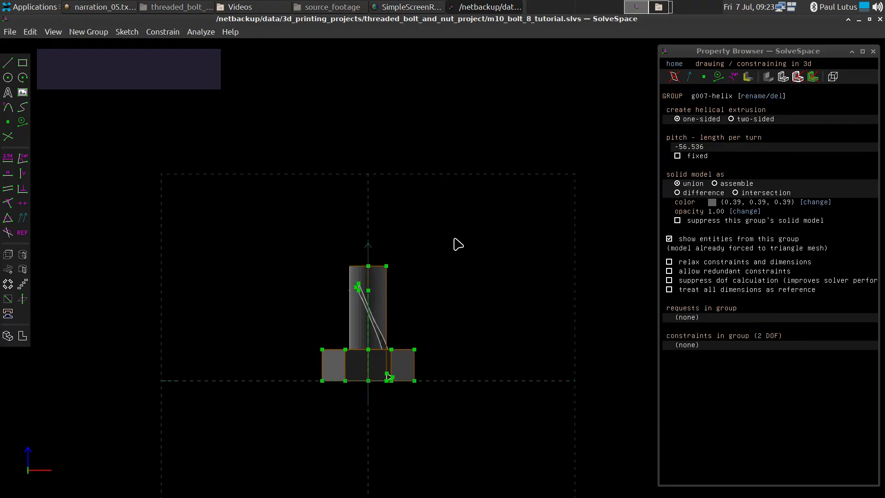
{"action": "scroll", "coordinate": [406, 318], "scroll_direction": "up", "scroll_amount": 6}
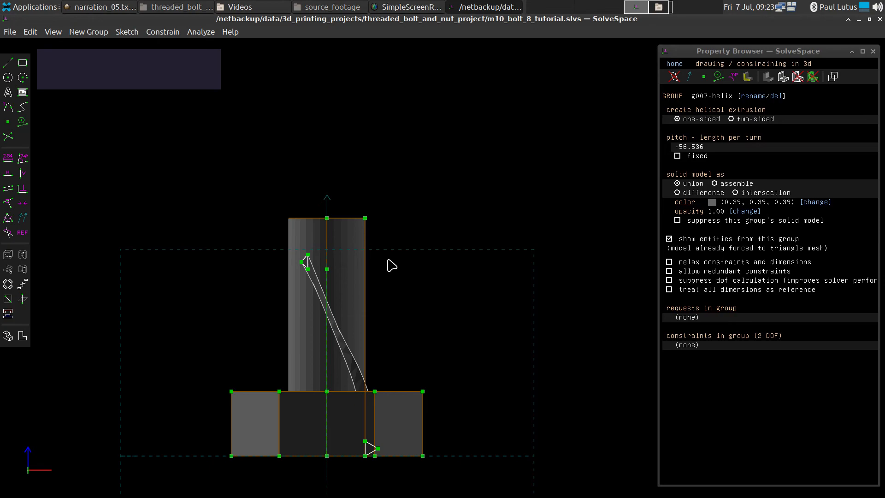
{"action": "left_click", "coordinate": [327, 270]}
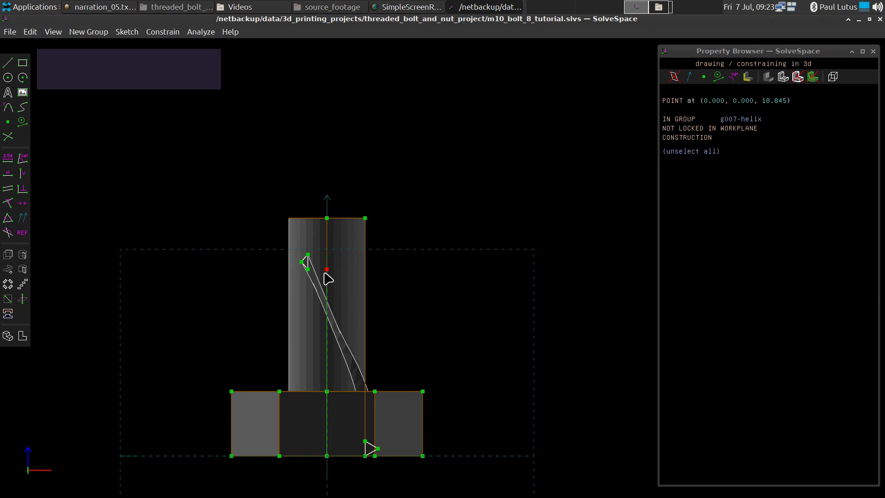
{"action": "left_click", "coordinate": [327, 218]}
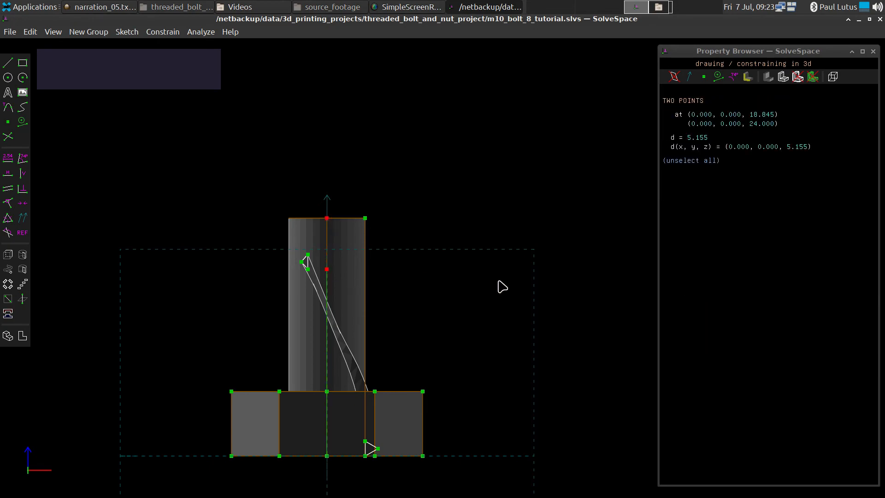
{"action": "type", "text": "d.01"}
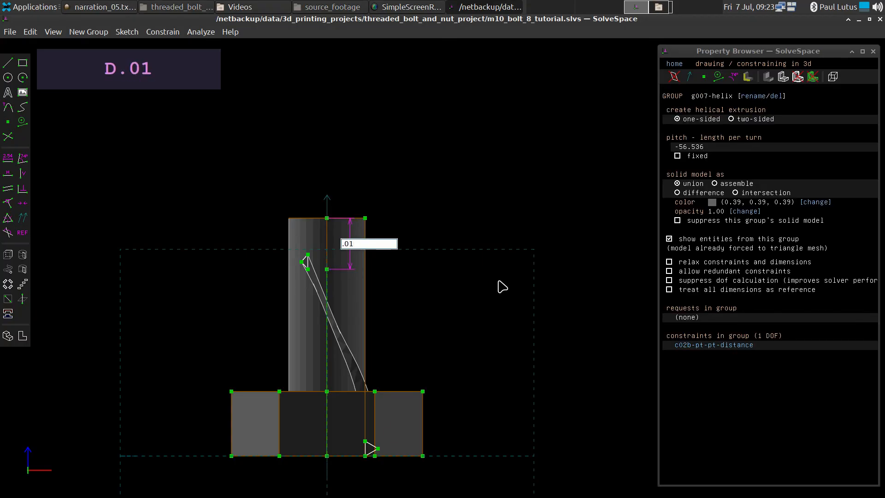
{"action": "key", "text": "Return"}
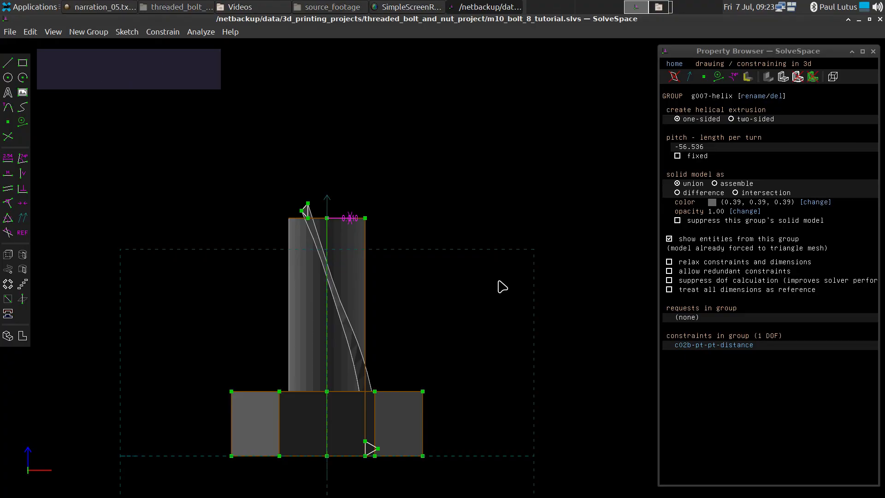
{"action": "key", "text": "super+r"}
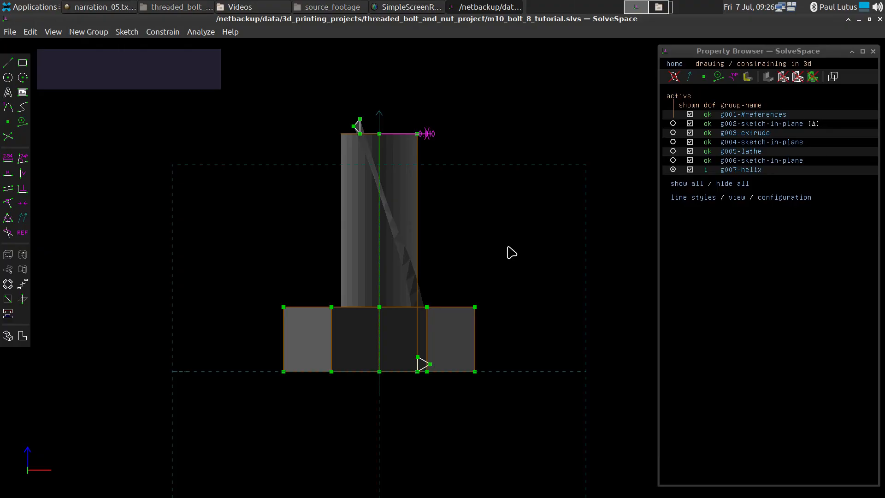
Fix the pitch of the helix group at 1.5 per turn and inspect the thread from an angled view.
{"action": "left_click", "coordinate": [739, 170]}
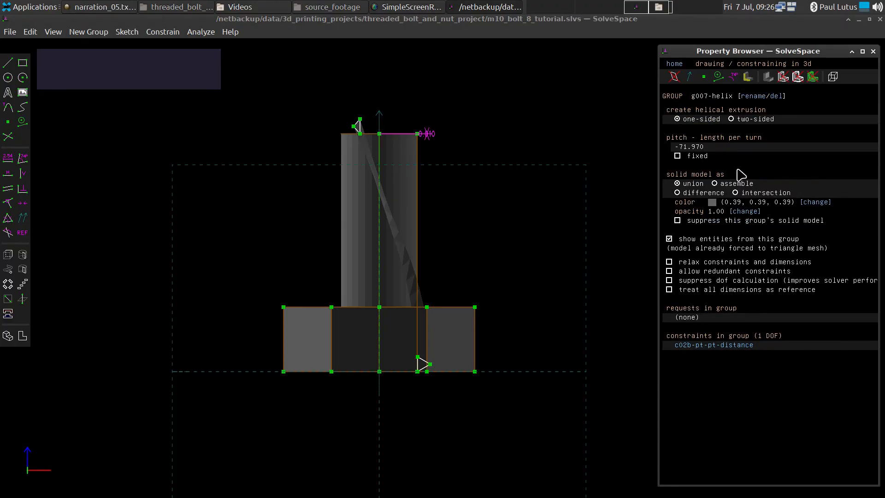
{"action": "left_click", "coordinate": [678, 156]}
{"action": "left_click", "coordinate": [727, 146]}
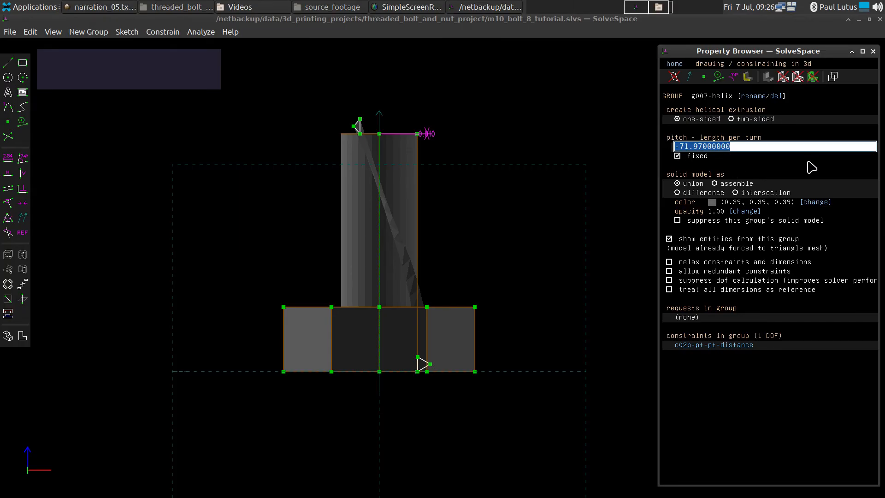
{"action": "type", "text": "1.5"}
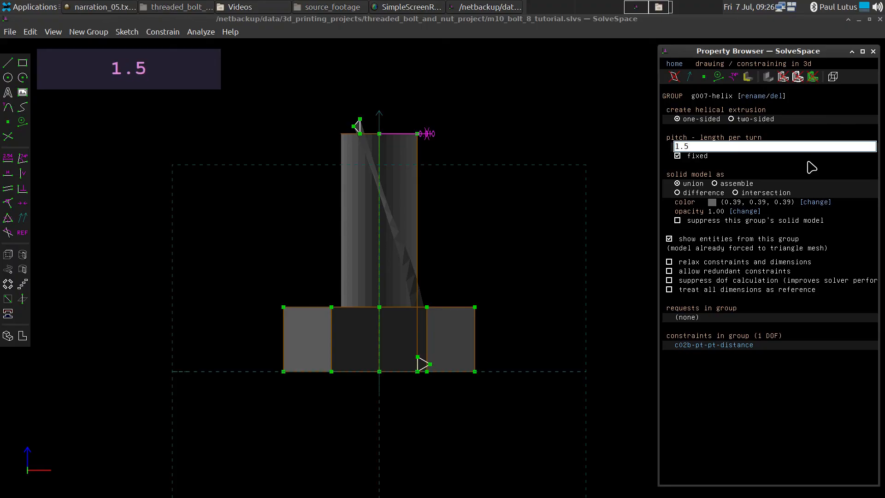
{"action": "key", "text": "Return"}
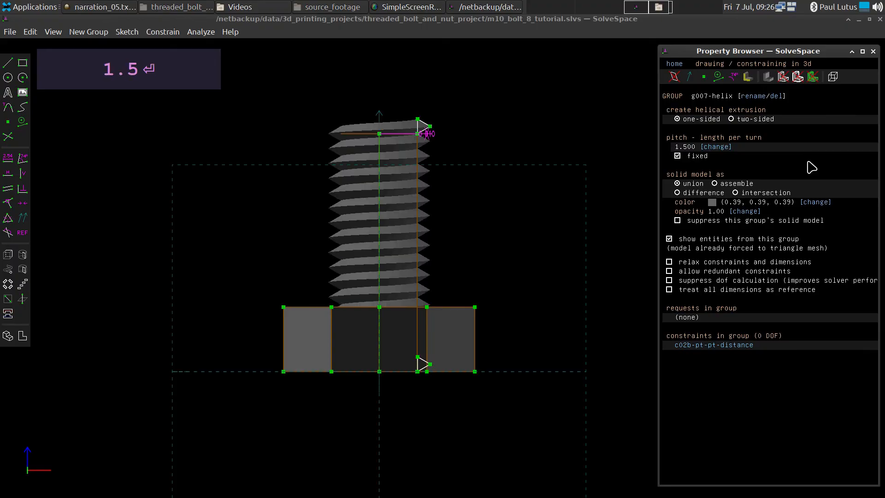
{"action": "middle_click_drag", "start_coordinate": [513, 146], "coordinate": [504, 194]}
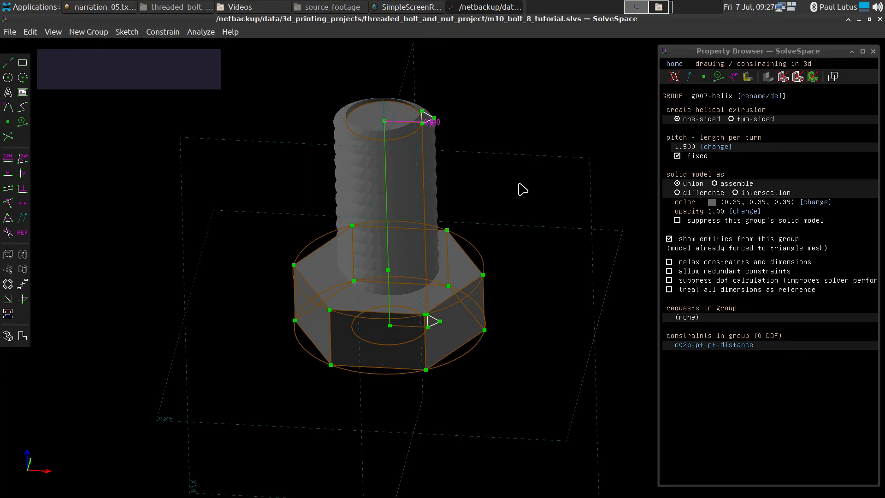
{"action": "key", "text": "super+r"}
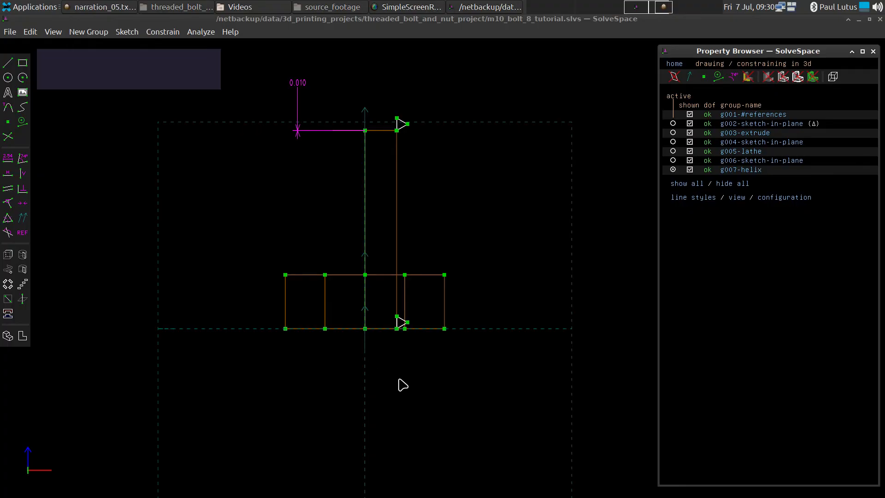
Start another sketch in a new workplane at the origin of the bolt.
{"action": "middle_click_drag", "start_coordinate": [402, 383], "coordinate": [395, 367]}
{"action": "left_click", "coordinate": [365, 328]}
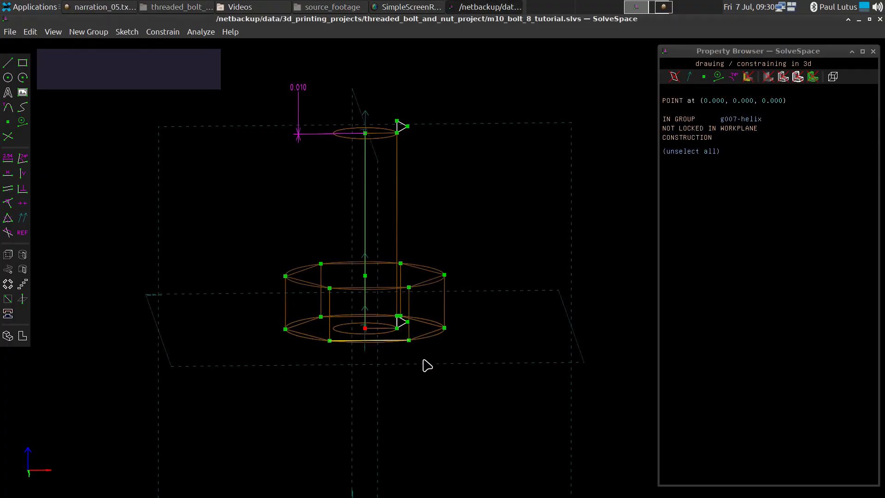
{"action": "key", "text": "shift+w"}
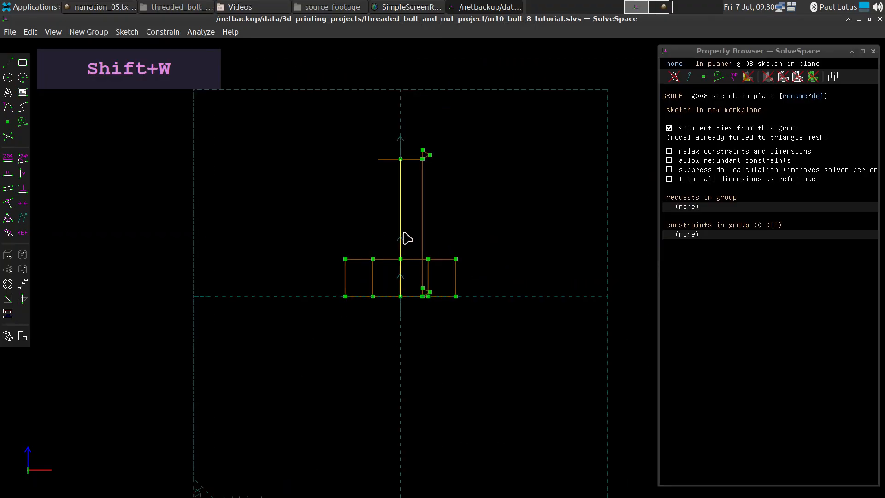
{"action": "scroll", "coordinate": [403, 235], "scroll_direction": "up", "scroll_amount": 1}
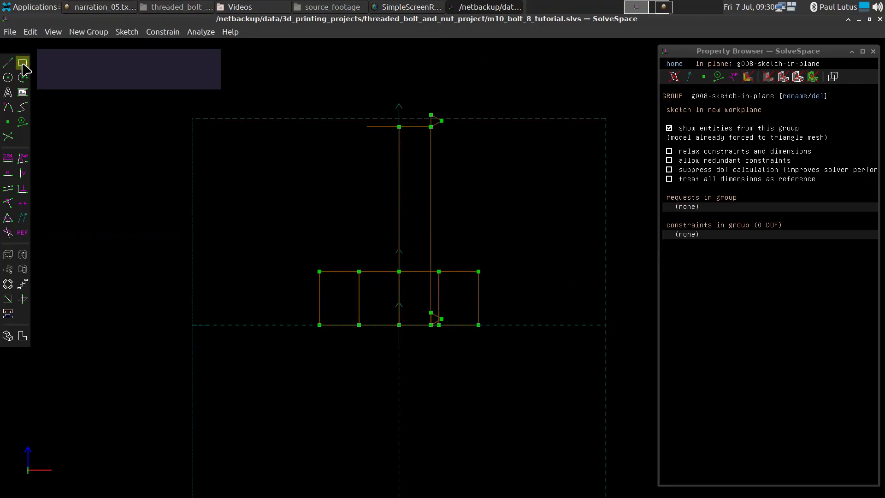
Draw a line along the bolt's axis from the origin up to the centre point of the shaft's top.
{"action": "left_click", "coordinate": [8, 62]}
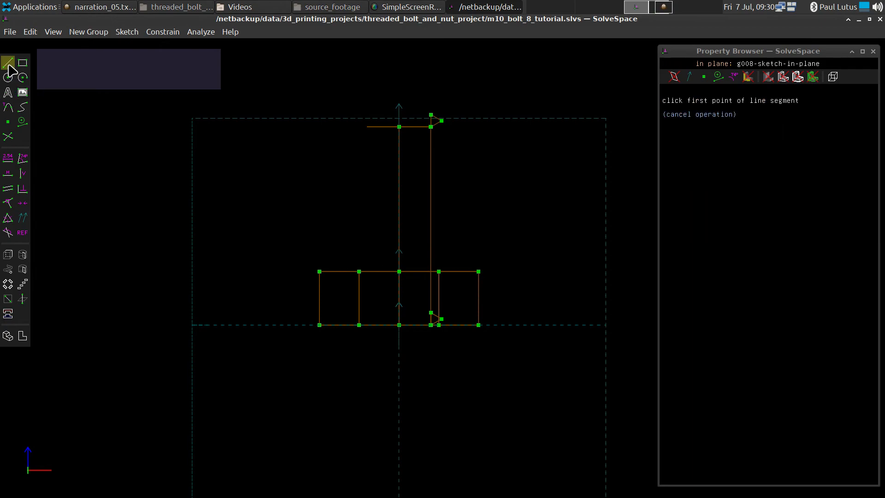
{"action": "left_click", "coordinate": [399, 325]}
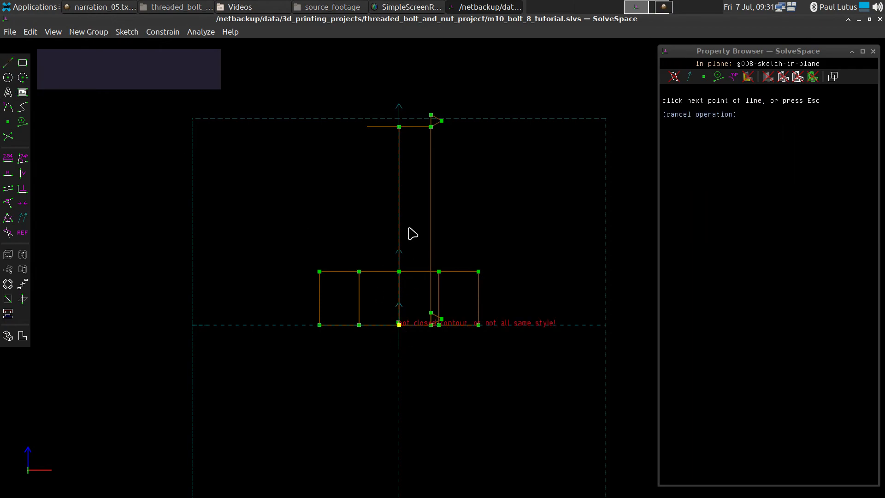
{"action": "left_click", "coordinate": [399, 128]}
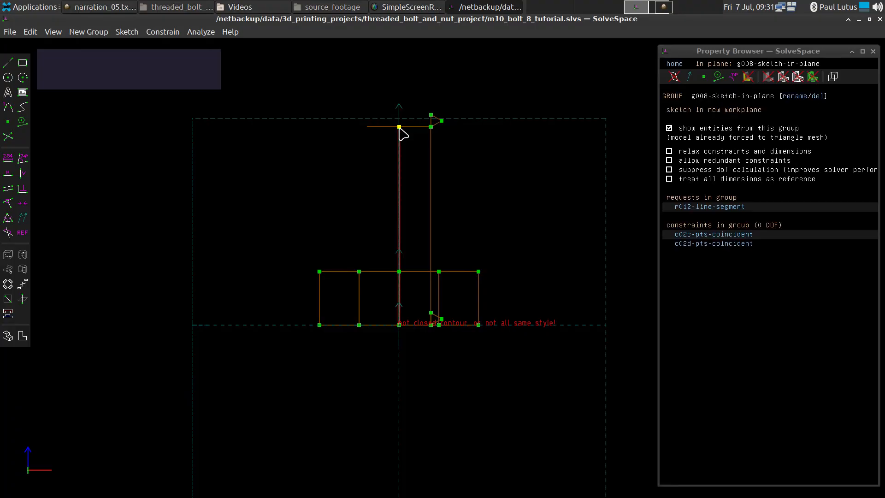
Close the profile with a line sloping outward from the shaft-top centre, a vertical line down to the head's outer base corner, and a base line to the origin.
{"action": "key", "text": "s"}
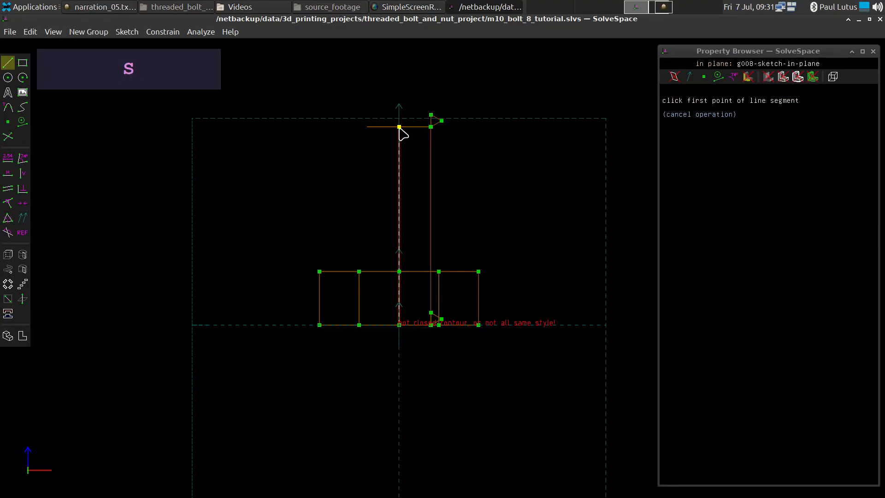
{"action": "left_click", "coordinate": [399, 128]}
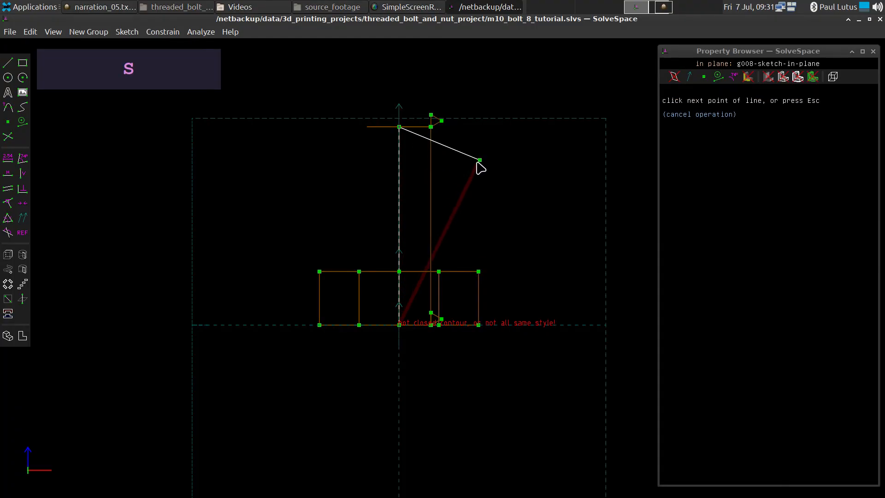
{"action": "key", "text": "s"}
{"action": "left_click", "coordinate": [478, 162]}
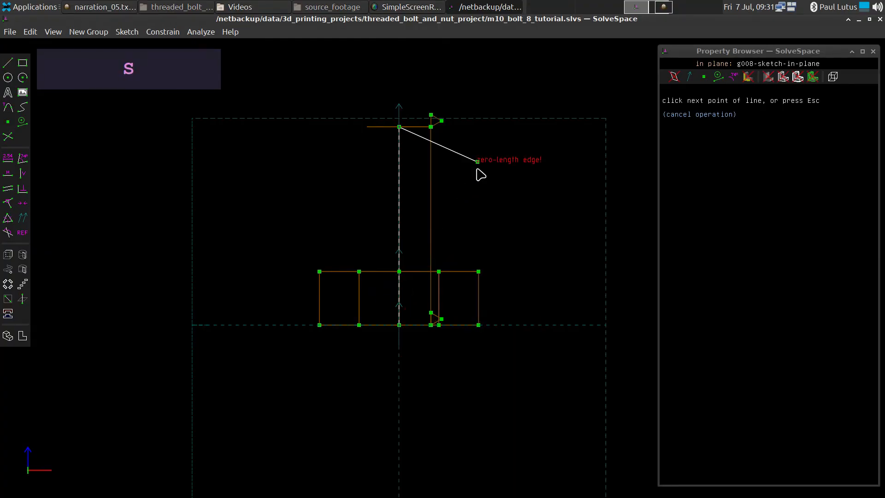
{"action": "left_click", "coordinate": [478, 325]}
{"action": "key", "text": "s"}
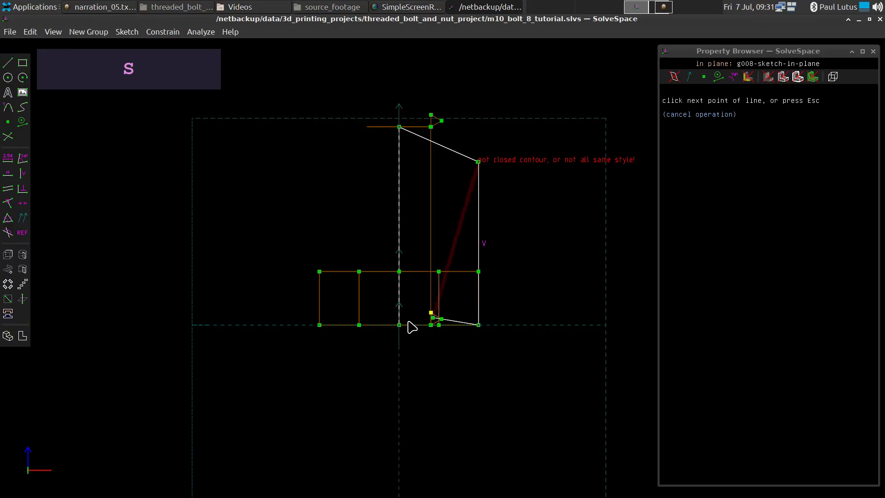
{"action": "left_click", "coordinate": [399, 324]}
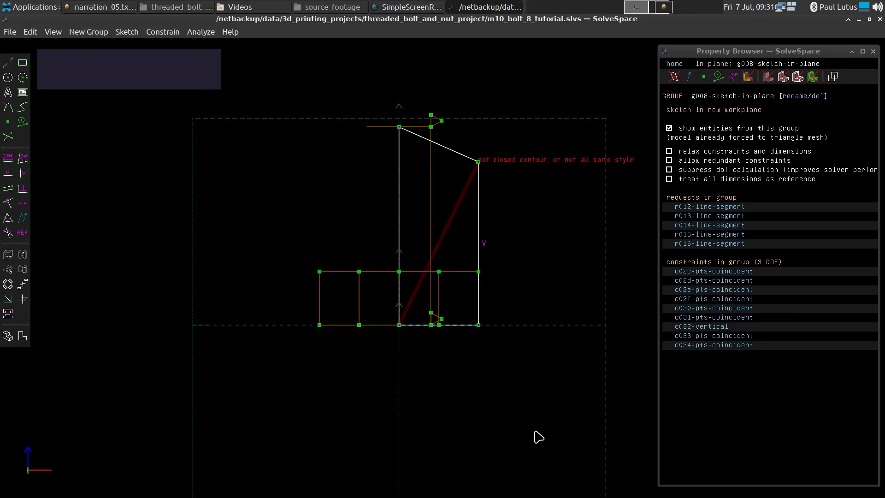
{"action": "key", "text": "super+r"}
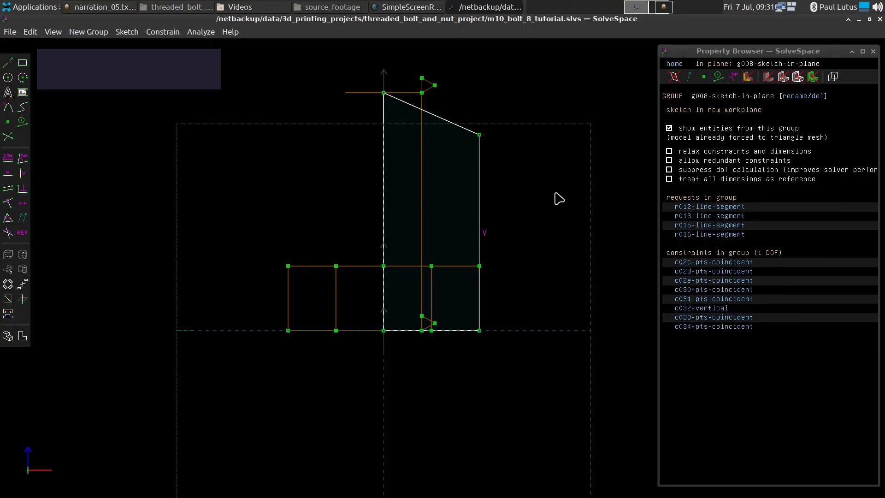
Constrain the angle between the axis line and the sloping top line to 70 degrees.
{"action": "left_click", "coordinate": [385, 110]}
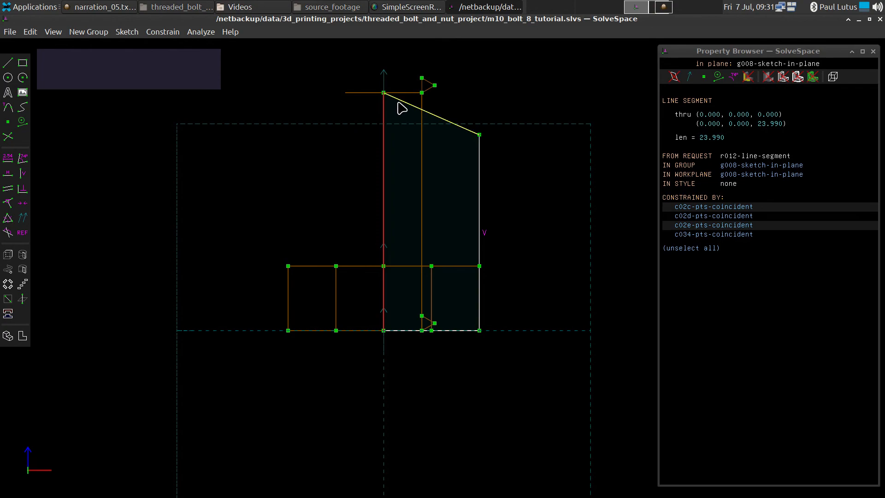
{"action": "left_click", "coordinate": [399, 101]}
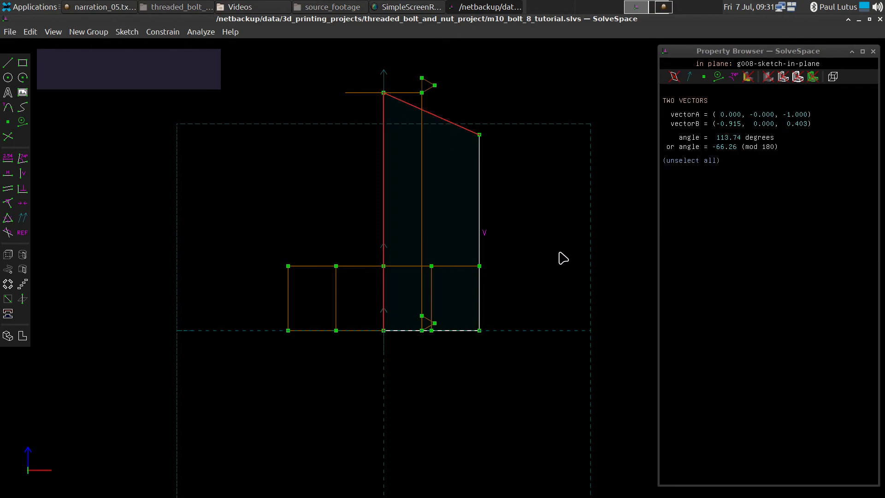
{"action": "key", "text": "n"}
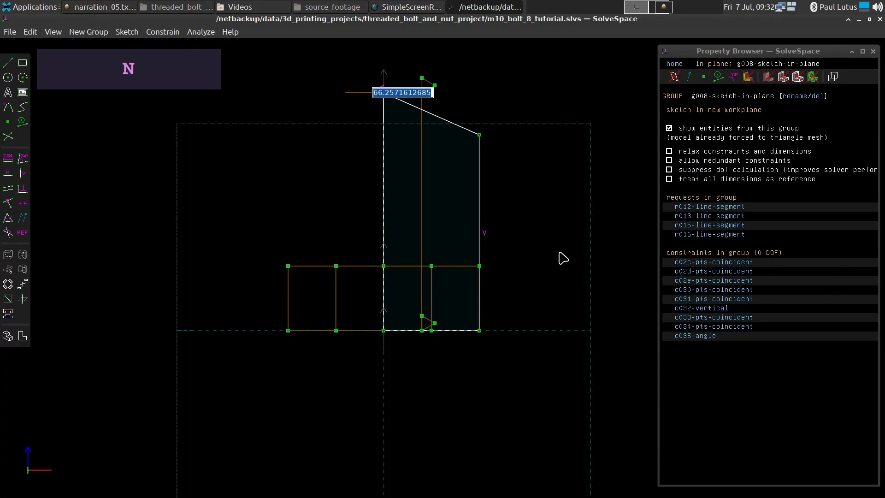
{"action": "type", "text": "70"}
{"action": "key", "text": "Return"}
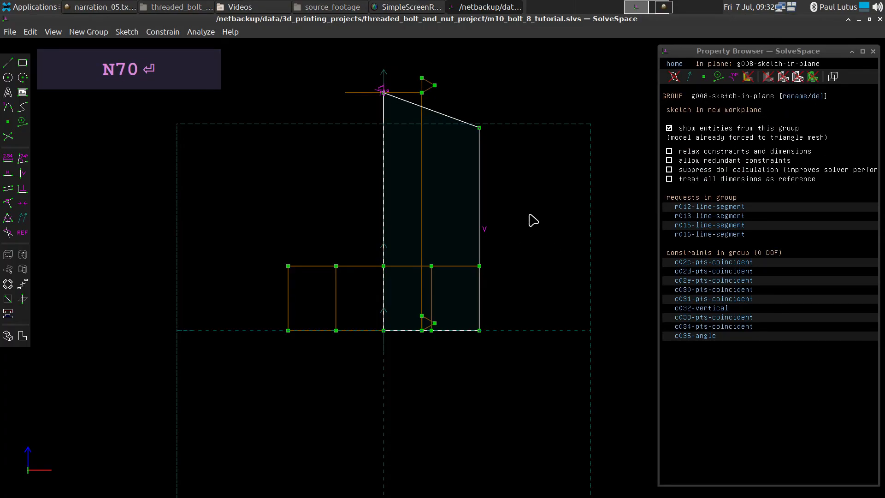
Round the profile's lower outer corner with a tangent arc.
{"action": "scroll", "coordinate": [535, 217], "scroll_direction": "up", "scroll_amount": 2}
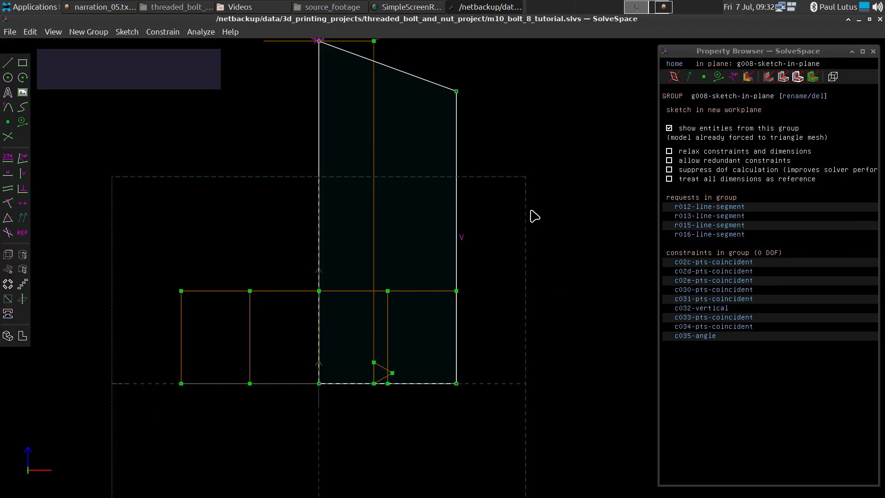
{"action": "scroll", "coordinate": [431, 416], "scroll_direction": "up", "scroll_amount": 1}
{"action": "scroll", "coordinate": [431, 417], "scroll_direction": "up", "scroll_amount": 1}
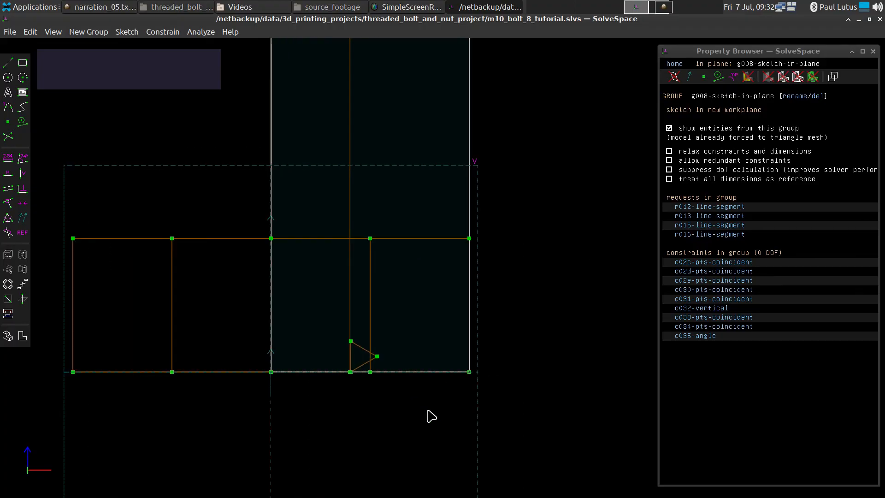
{"action": "left_click", "coordinate": [470, 374]}
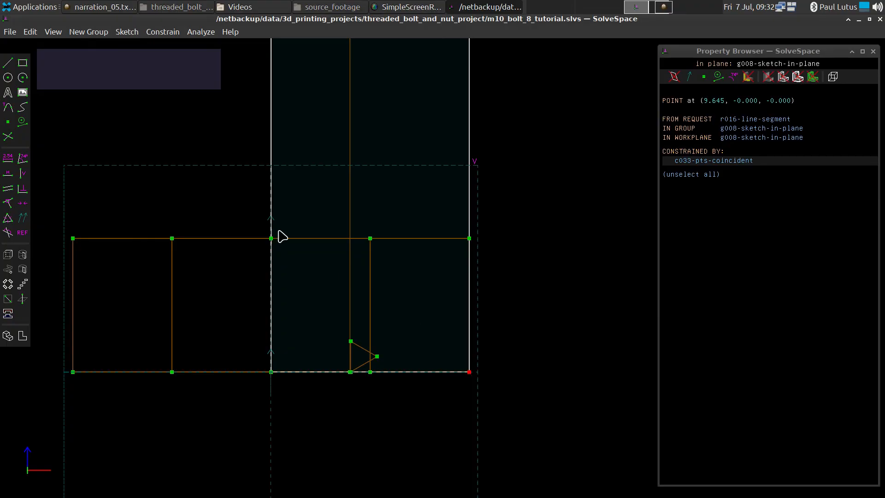
{"action": "left_click", "coordinate": [8, 109]}
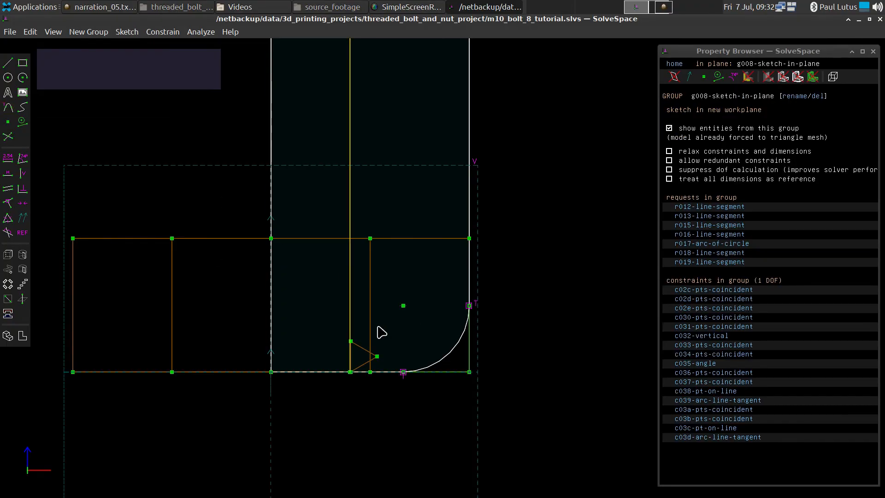
Set the diameter of the tangent arc at the profile's outer base corner to 3.
{"action": "left_click", "coordinate": [455, 356]}
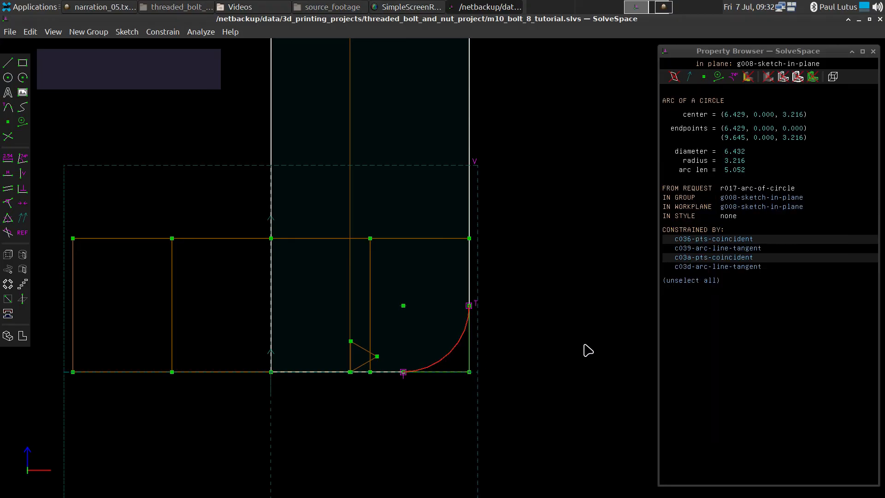
{"action": "type", "text": "d"}
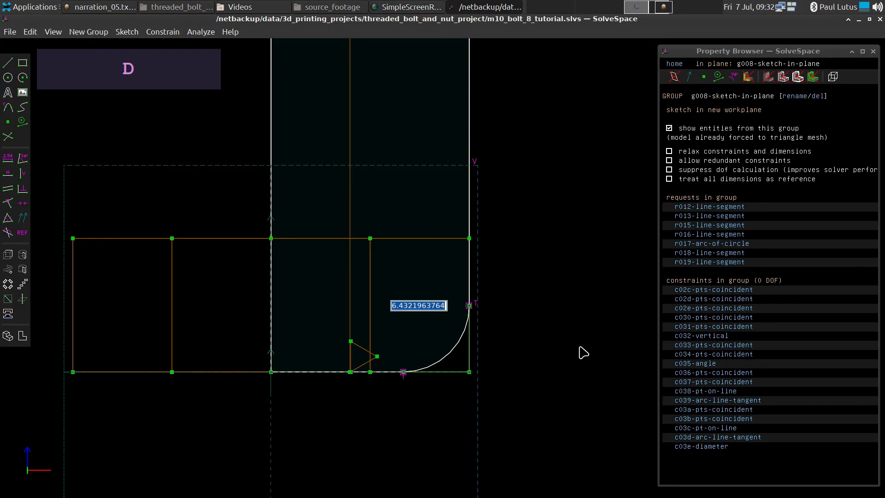
{"action": "type", "text": "43"}
{"action": "key", "text": "BackSpace"}
{"action": "key", "text": "BackSpace"}
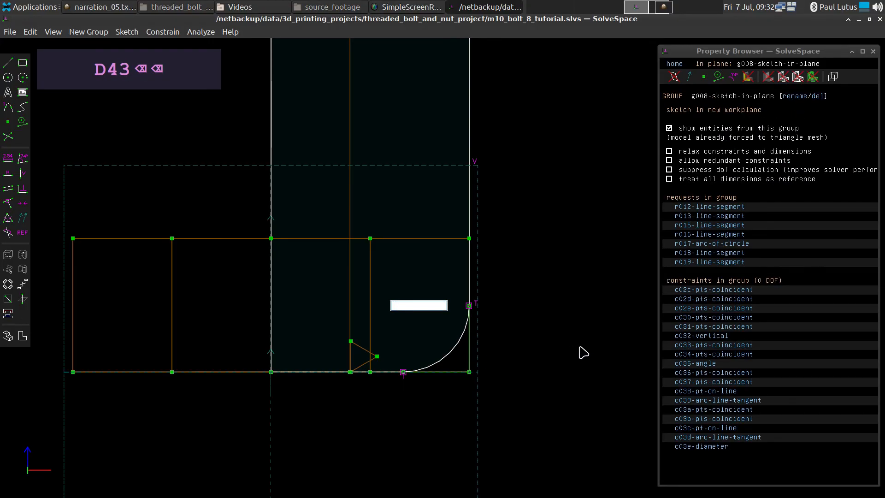
{"action": "type", "text": "3"}
{"action": "key", "text": "Return"}
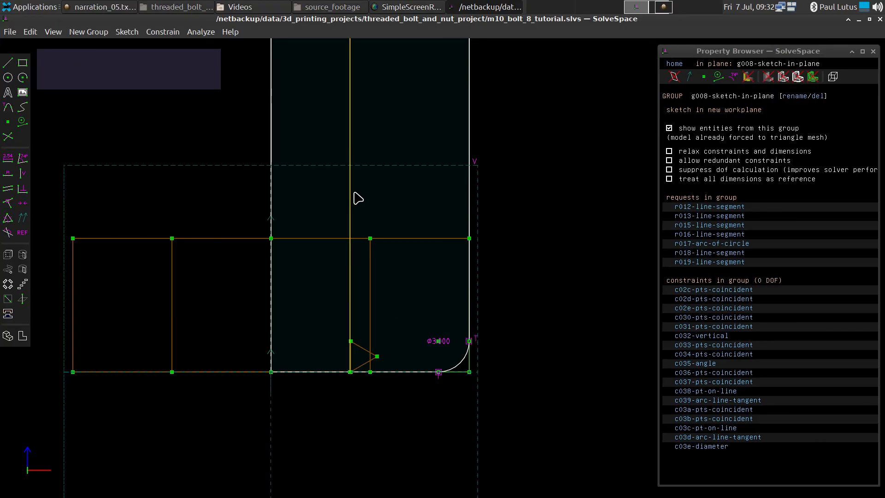
Lathe the profile about its vertical axis line through the origin and show the model shaded.
{"action": "scroll", "coordinate": [358, 196], "scroll_direction": "down", "scroll_amount": 3}
{"action": "scroll", "coordinate": [358, 329], "scroll_direction": "down", "scroll_amount": 3}
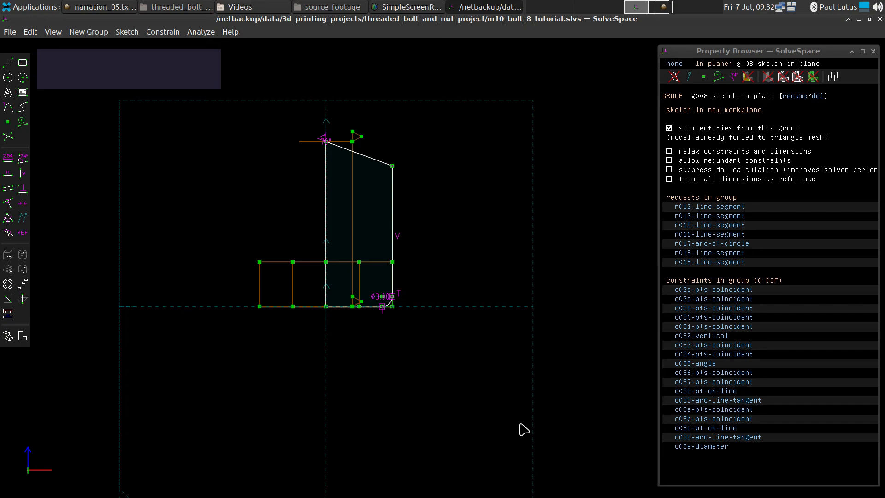
{"action": "key", "text": "super+r"}
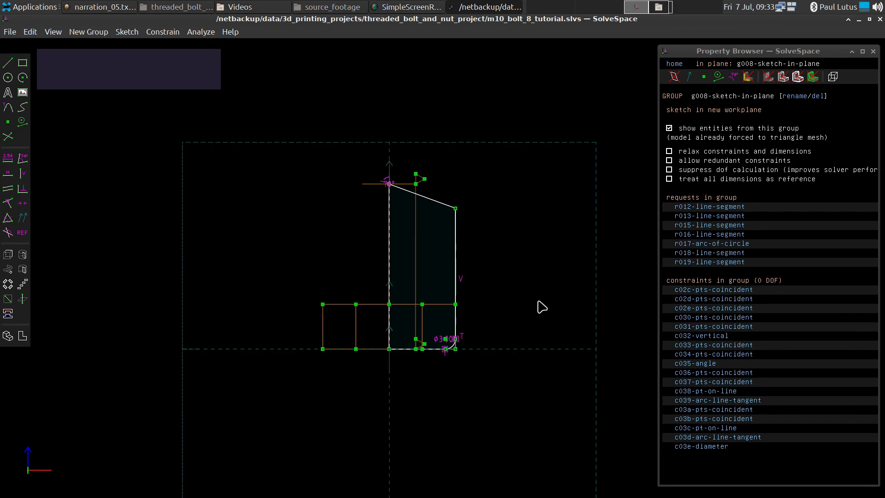
{"action": "left_click", "coordinate": [389, 349]}
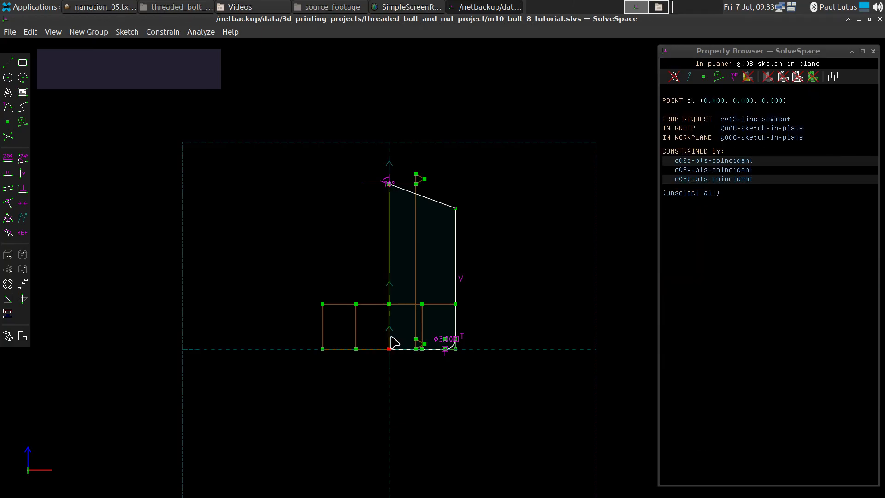
{"action": "left_click", "coordinate": [390, 340]}
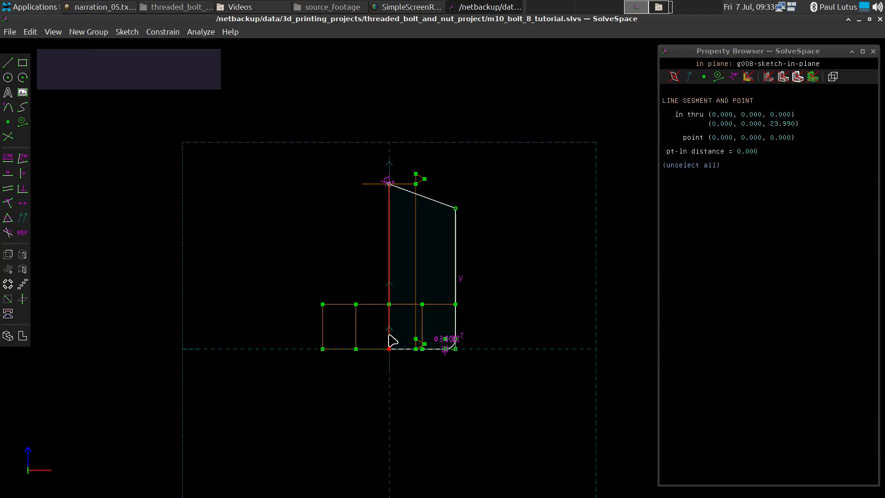
{"action": "left_click", "coordinate": [23, 254]}
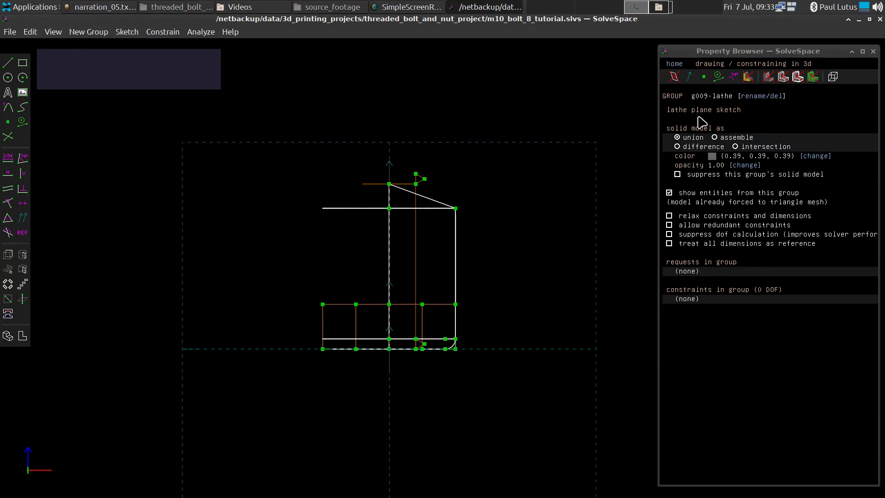
{"action": "left_click", "coordinate": [768, 77]}
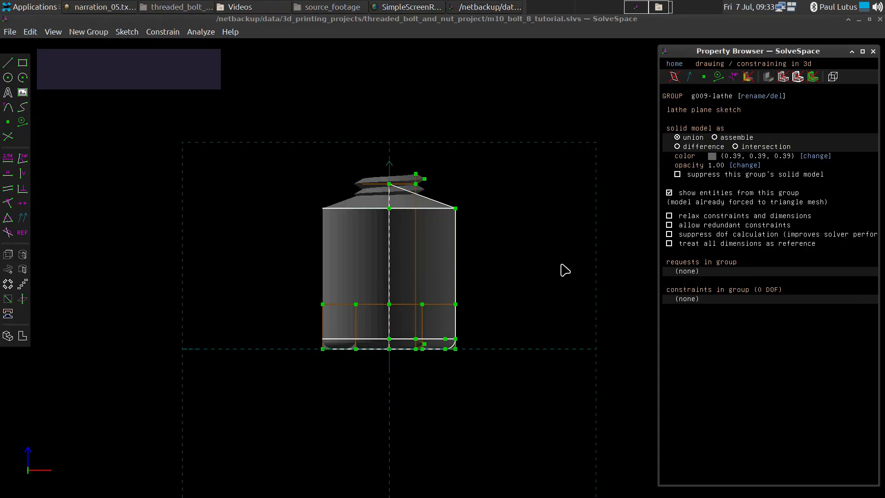
Combine the lathed solid with the bolt as an intersection and check the result from an angled view.
{"action": "mouse_move", "coordinate": [551, 258]}
{"action": "middle_mouse_down"}
{"action": "mouse_move", "coordinate": [530, 274]}
{"action": "mouse_move", "coordinate": [544, 264]}
{"action": "mouse_move", "coordinate": [542, 271]}
{"action": "middle_mouse_up"}
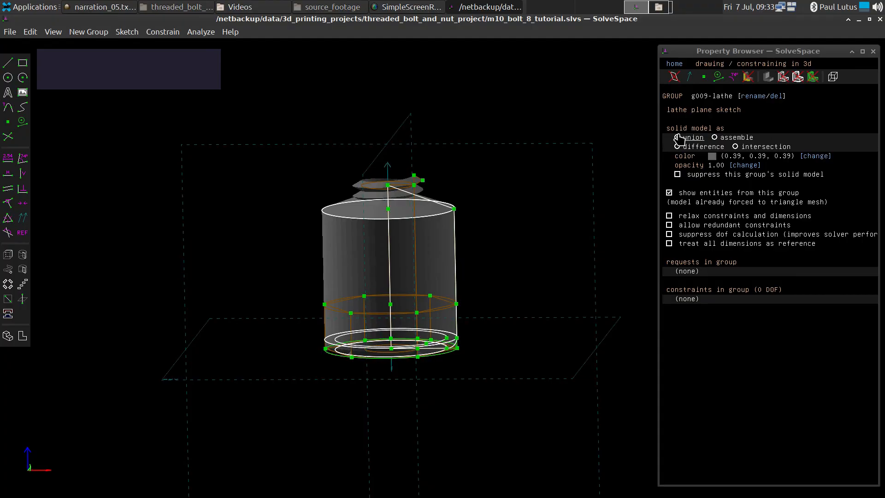
{"action": "left_click", "coordinate": [735, 147]}
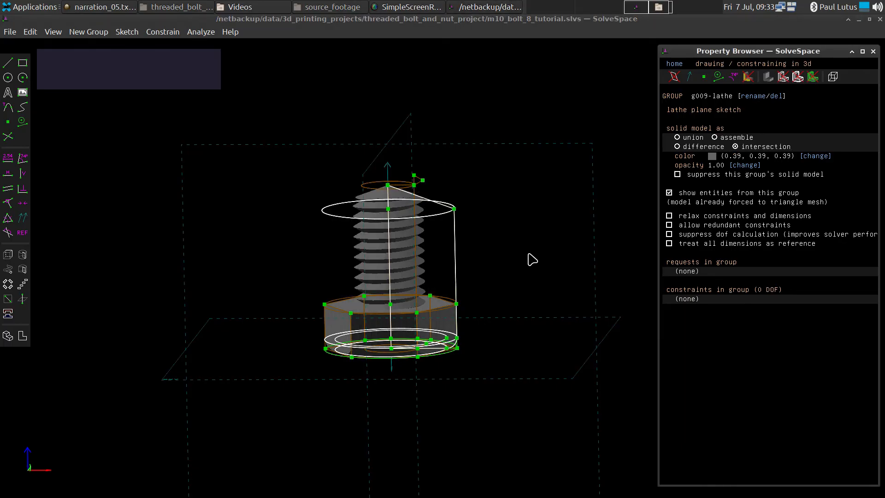
{"action": "mouse_move", "coordinate": [532, 259]}
{"action": "middle_mouse_down"}
{"action": "mouse_move", "coordinate": [538, 234]}
{"action": "mouse_move", "coordinate": [524, 272]}
{"action": "mouse_move", "coordinate": [521, 263]}
{"action": "mouse_move", "coordinate": [530, 256]}
{"action": "mouse_move", "coordinate": [534, 270]}
{"action": "mouse_move", "coordinate": [532, 249]}
{"action": "mouse_move", "coordinate": [531, 270]}
{"action": "mouse_move", "coordinate": [523, 269]}
{"action": "mouse_move", "coordinate": [534, 267]}
{"action": "middle_mouse_up"}
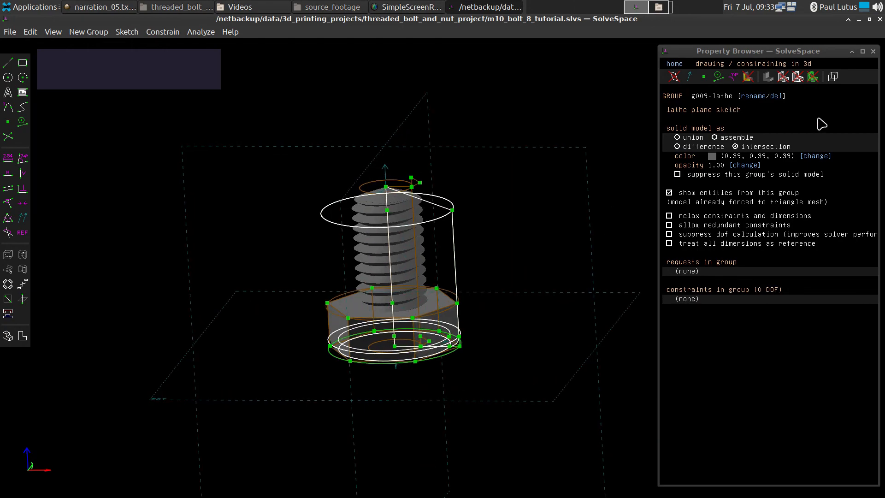
Hide the entities of all groups and inspect the bolt's tip, thread and rounded head from several angles.
{"action": "key", "text": "super+r"}
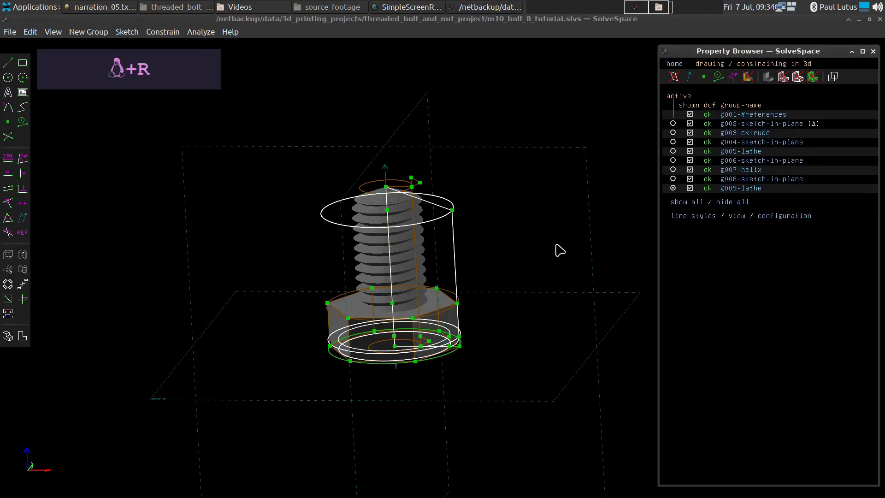
{"action": "left_click", "coordinate": [734, 203]}
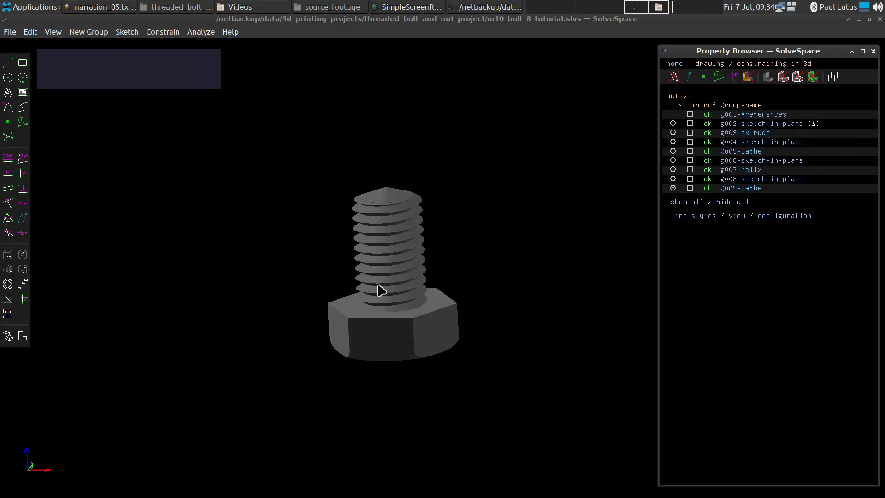
{"action": "scroll", "coordinate": [387, 298], "scroll_direction": "up", "scroll_amount": 1}
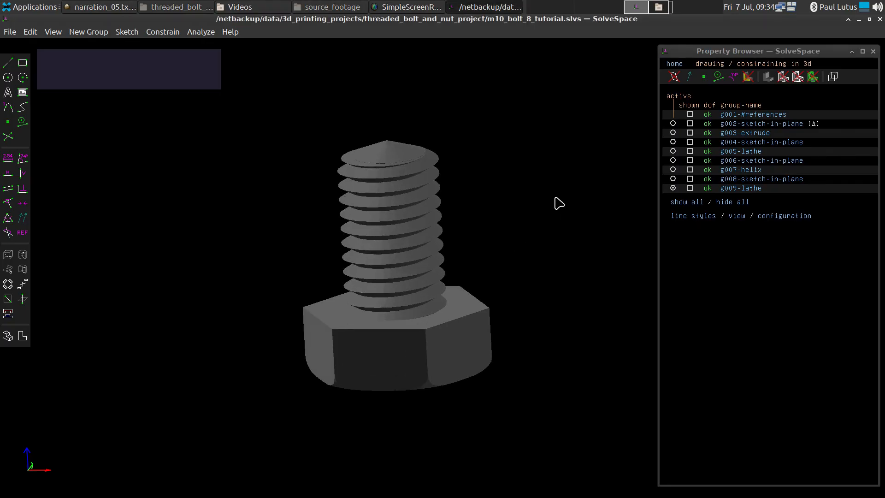
{"action": "middle_click_drag", "start_coordinate": [559, 203], "coordinate": [561, 178]}
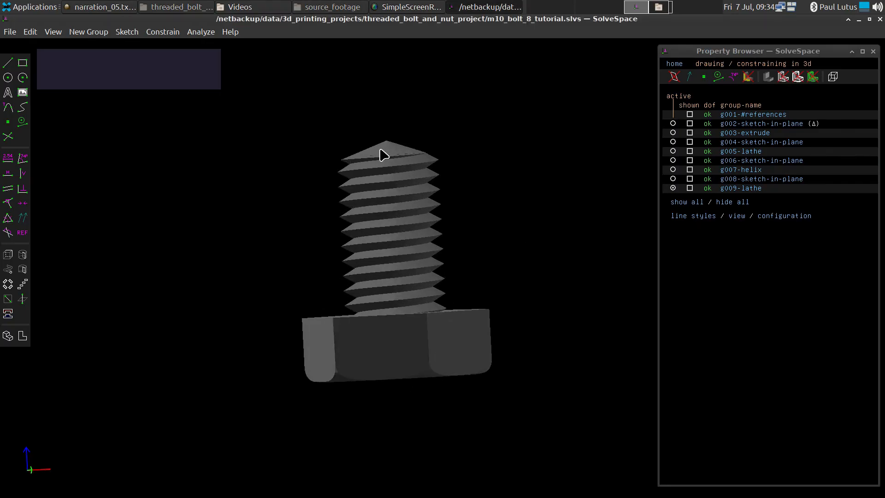
{"action": "middle_click_drag", "start_coordinate": [549, 227], "coordinate": [549, 211]}
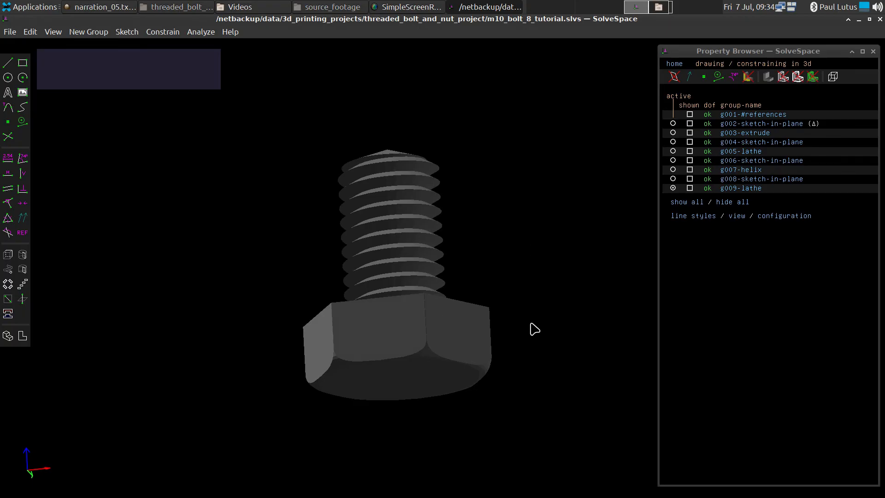
Review the trimming profile sketch in g008-sketch-in-plane against the untrimmed bolt, and reactivate the final lathe group.
{"action": "middle_click_drag", "start_coordinate": [530, 323], "coordinate": [526, 357]}
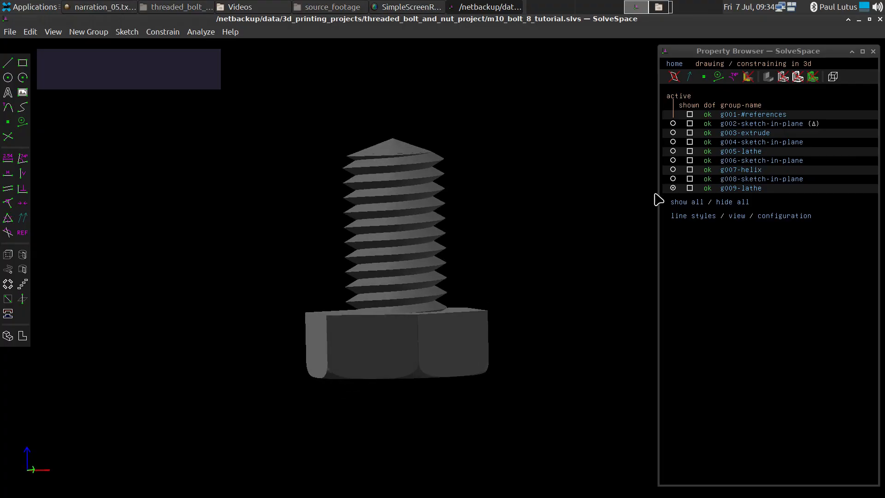
{"action": "left_click", "coordinate": [673, 179]}
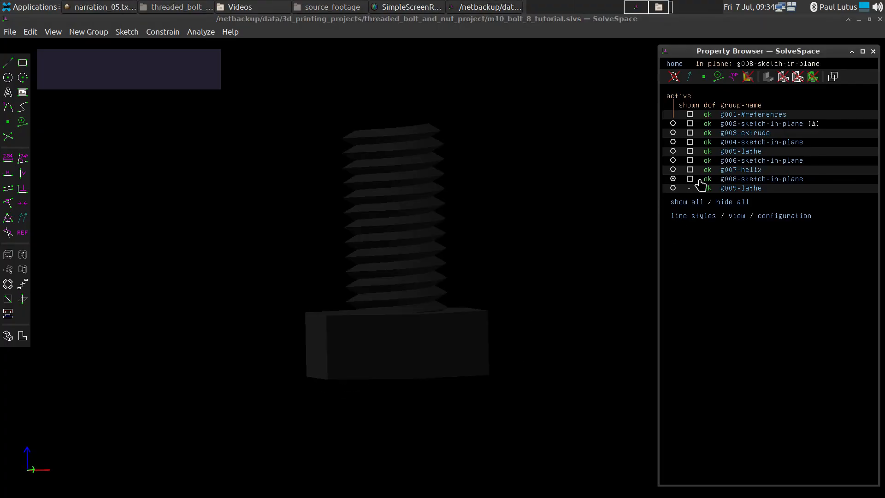
{"action": "left_click", "coordinate": [690, 179]}
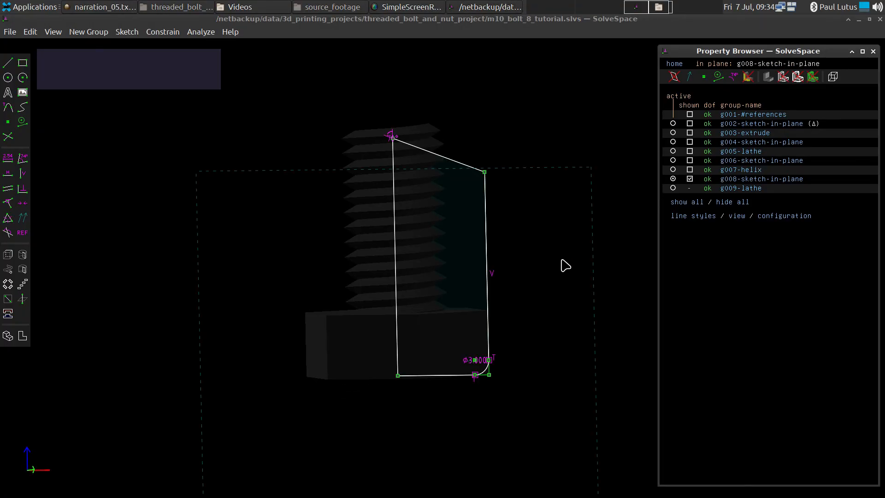
{"action": "left_click", "coordinate": [673, 187]}
{"action": "middle_click_drag", "start_coordinate": [533, 280], "coordinate": [542, 247]}
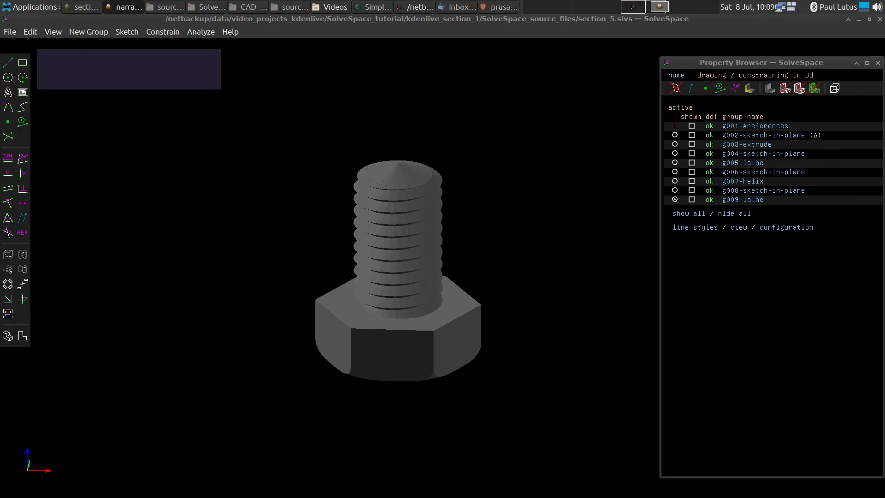
Export the bolt as an STL triangle mesh named section_5.stl in the SolveSpace_source_files folder and dismiss the mesh report.
{"action": "left_click", "coordinate": [7, 29]}
{"action": "left_click", "coordinate": [9, 32]}
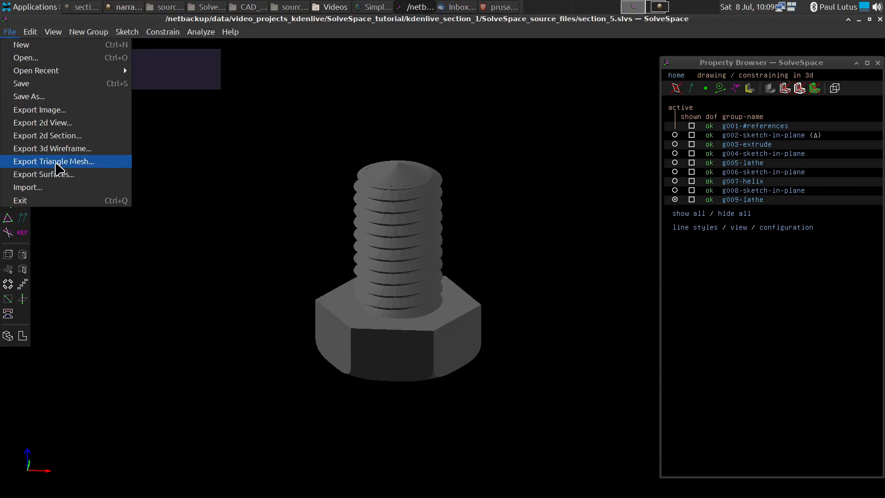
{"action": "left_click", "coordinate": [57, 164]}
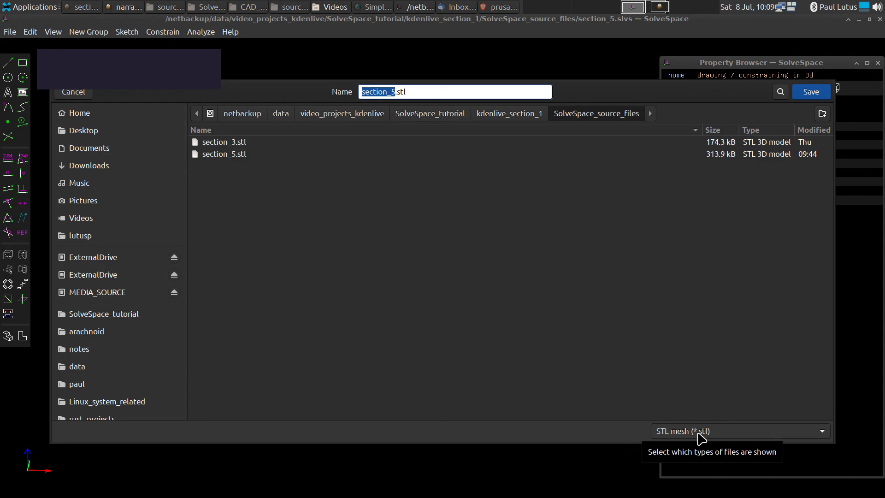
{"action": "left_click", "coordinate": [811, 93]}
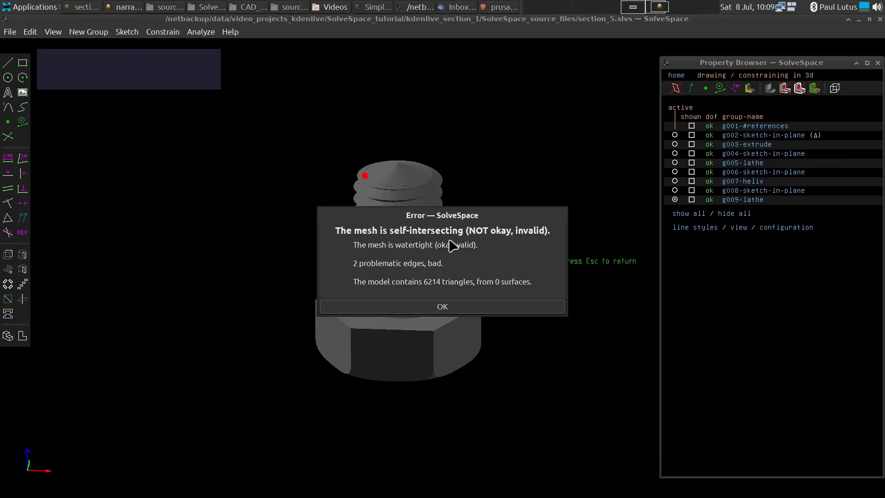
{"action": "left_click", "coordinate": [471, 307]}
{"action": "key", "text": "Escape"}
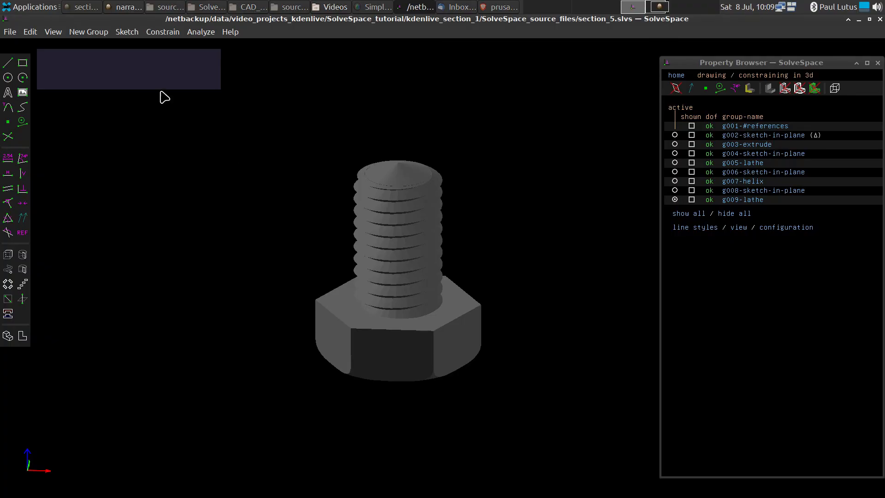
Save the bolt model as section_5.slvs, using the existing file in the SolveSpace_source_files folder.
{"action": "left_click", "coordinate": [10, 32]}
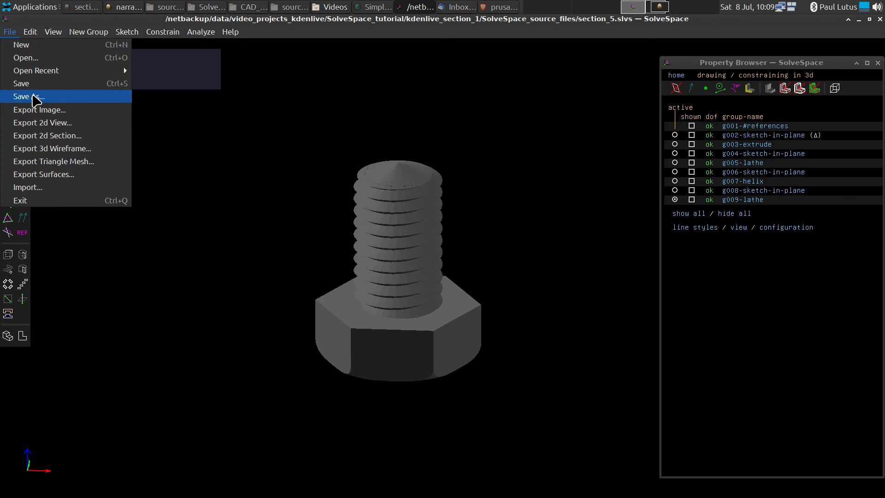
{"action": "left_click", "coordinate": [33, 96]}
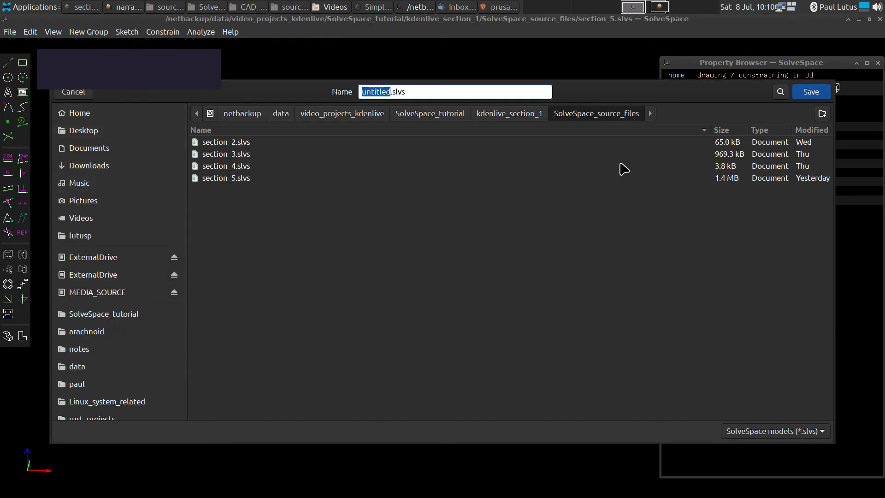
{"action": "left_click", "coordinate": [216, 181]}
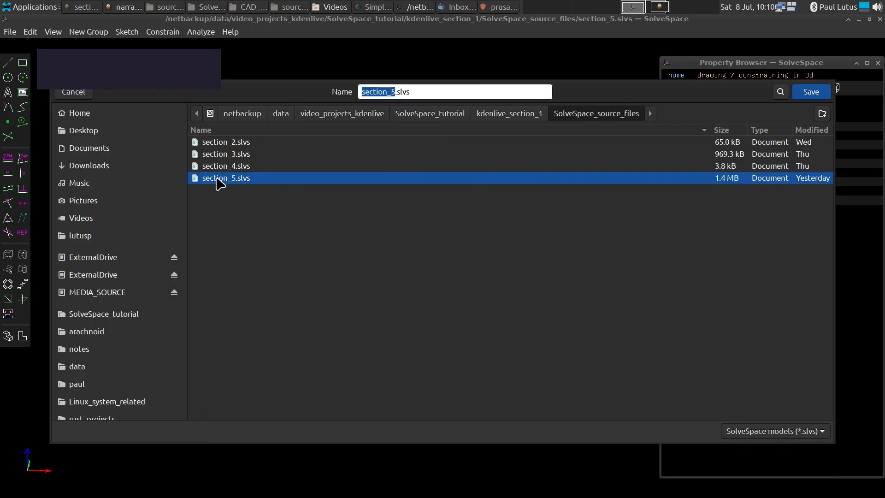
{"action": "left_click", "coordinate": [809, 92]}
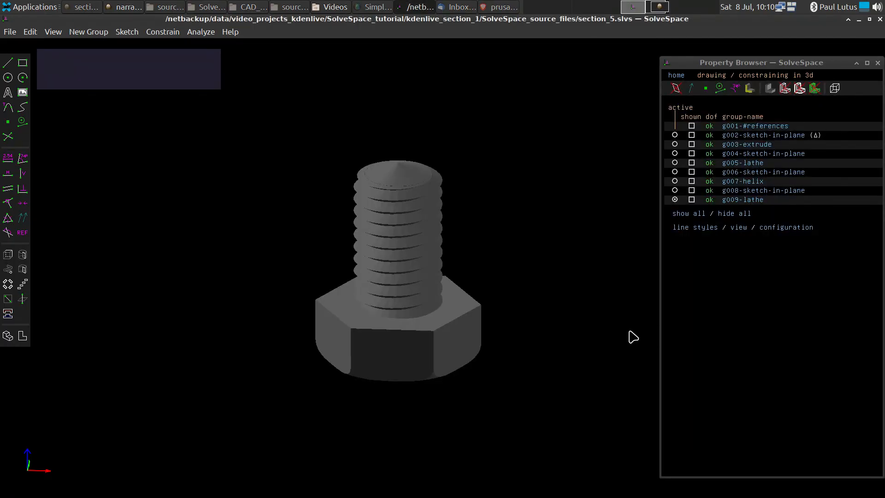
Switch to PrusaSlicer, import section_5.stl and slice it with the current print settings.
{"action": "key", "text": "super+r"}
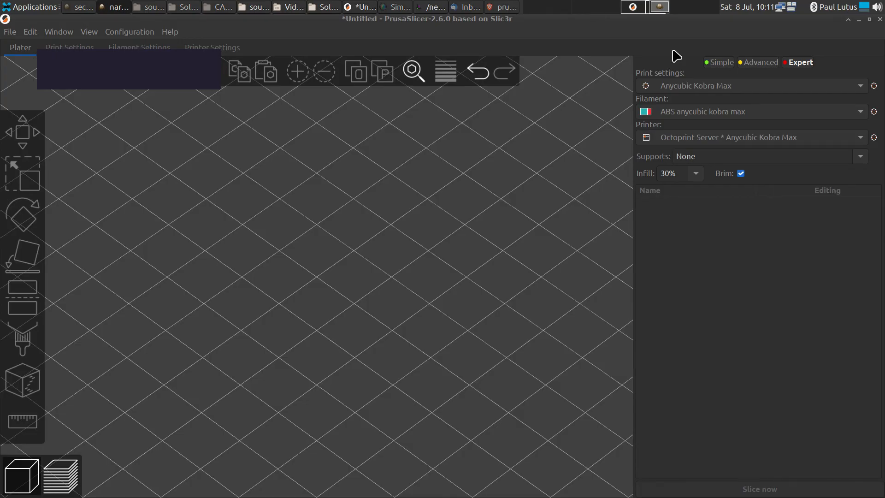
{"action": "left_click", "coordinate": [9, 32]}
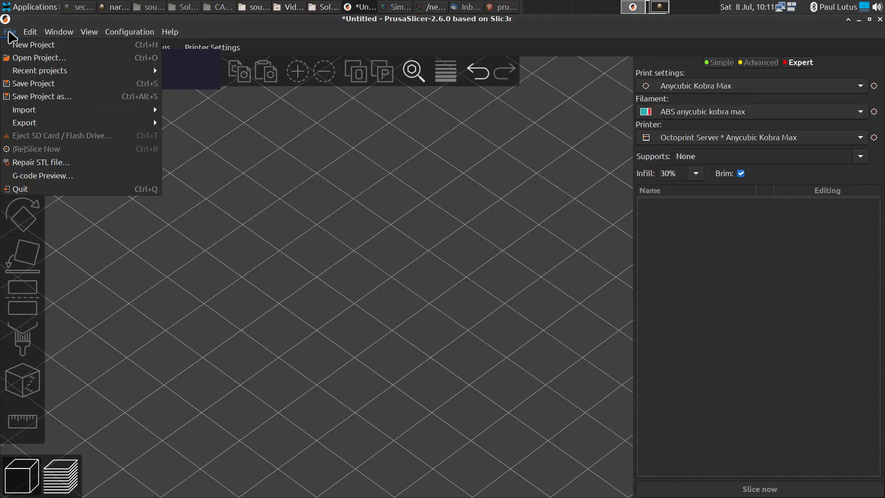
{"action": "mouse_move", "coordinate": [46, 109]}
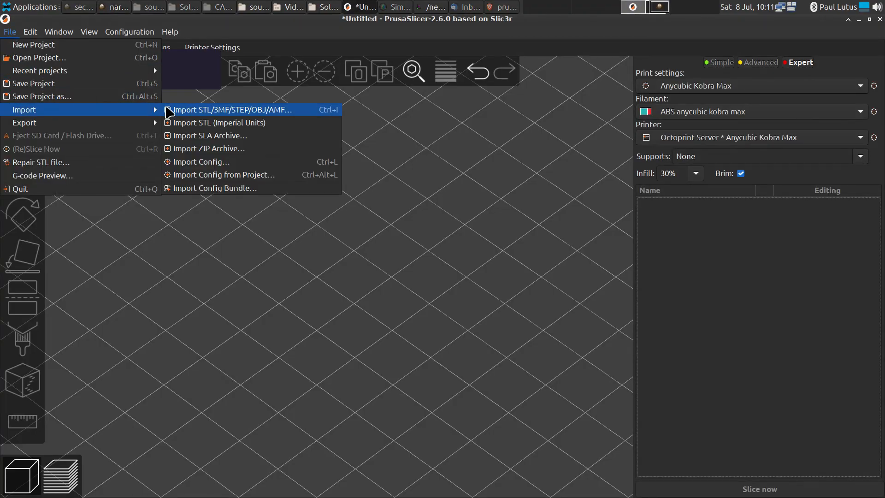
{"action": "left_click", "coordinate": [207, 110]}
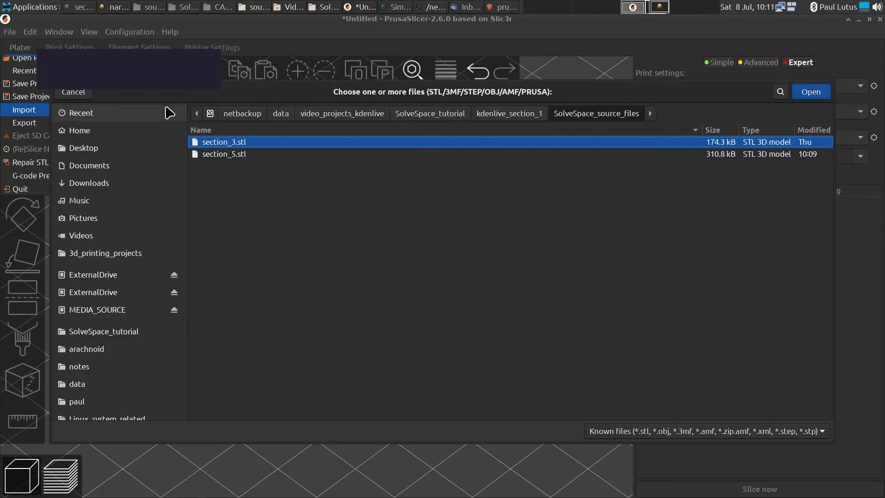
{"action": "double_click", "coordinate": [243, 154]}
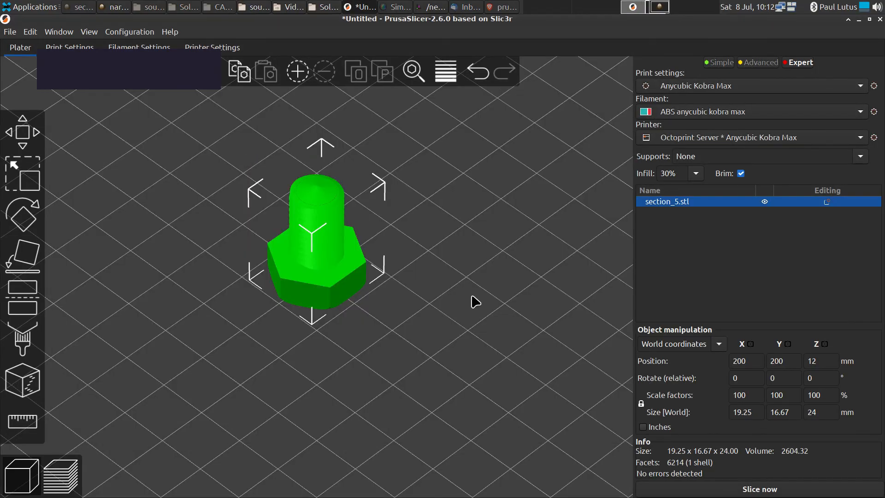
{"action": "left_click", "coordinate": [746, 492]}
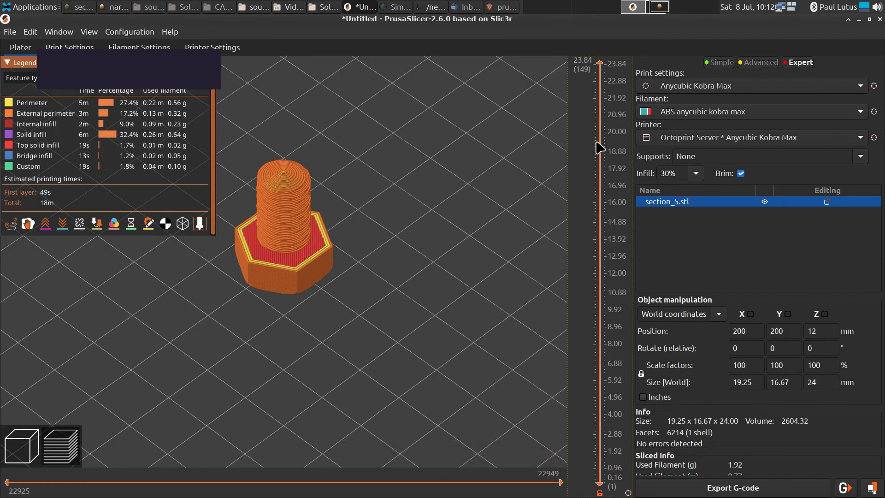
Examine the sliced bolt layer by layer, looking closely at the infill of the head and the start of the thread.
{"action": "scroll", "coordinate": [599, 147], "scroll_direction": "down", "scroll_amount": 20}
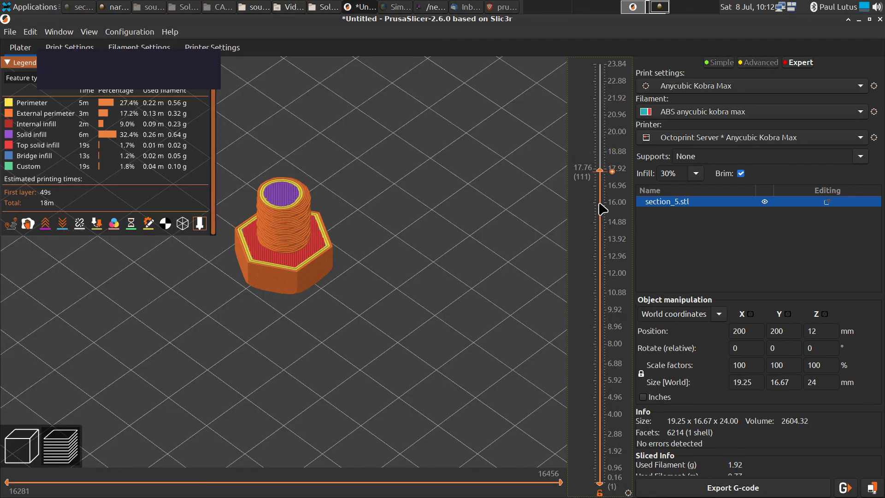
{"action": "scroll", "coordinate": [602, 209], "scroll_direction": "down", "scroll_amount": 20}
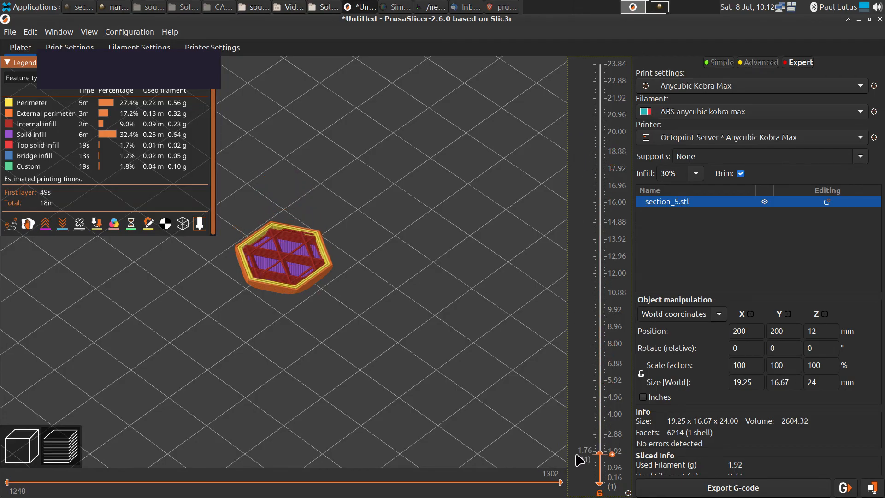
{"action": "left_click_drag", "start_coordinate": [580, 460], "coordinate": [573, 358]}
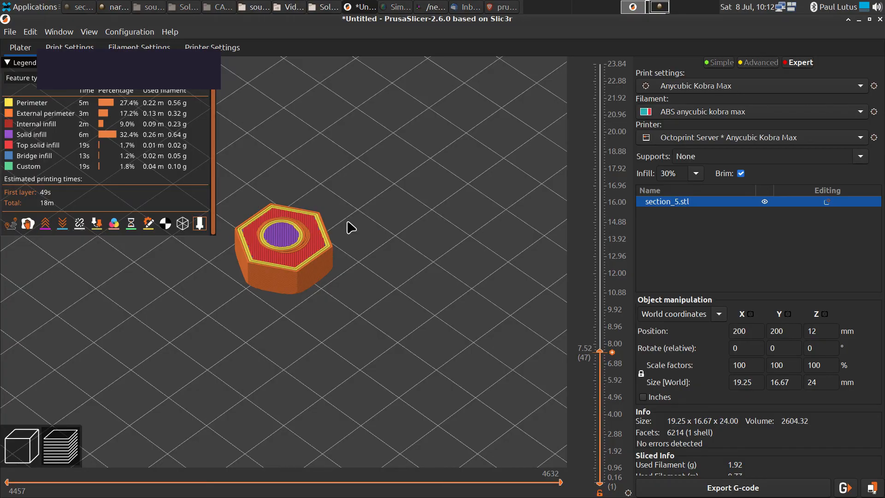
{"action": "key", "text": "l"}
{"action": "scroll", "coordinate": [300, 177], "scroll_direction": "up", "scroll_amount": 5}
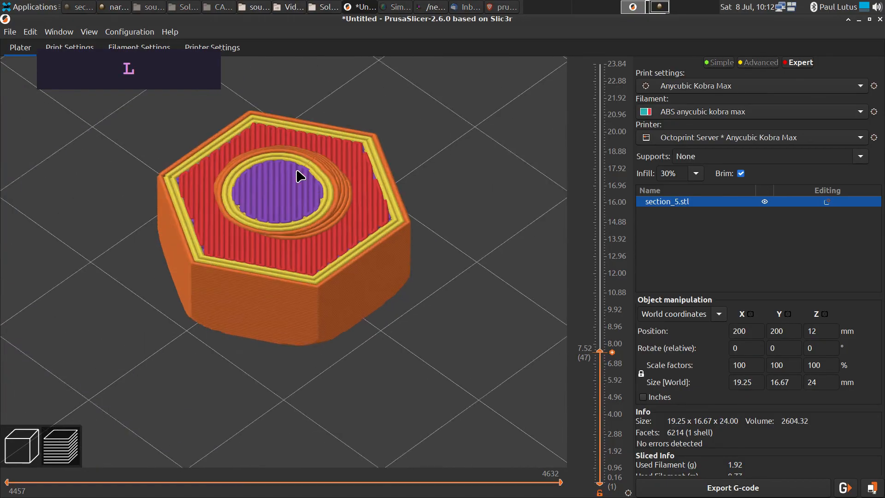
{"action": "scroll", "coordinate": [300, 177], "scroll_direction": "down", "scroll_amount": 3}
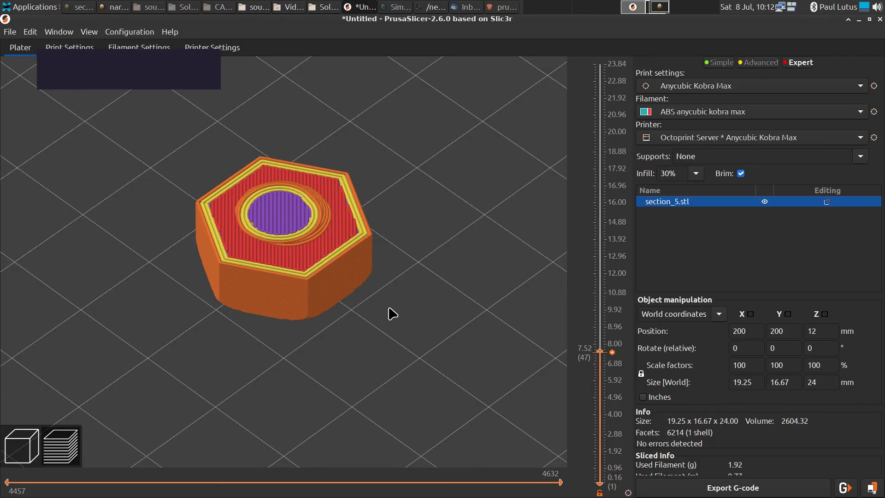
{"action": "middle_click_drag", "start_coordinate": [392, 314], "coordinate": [433, 395]}
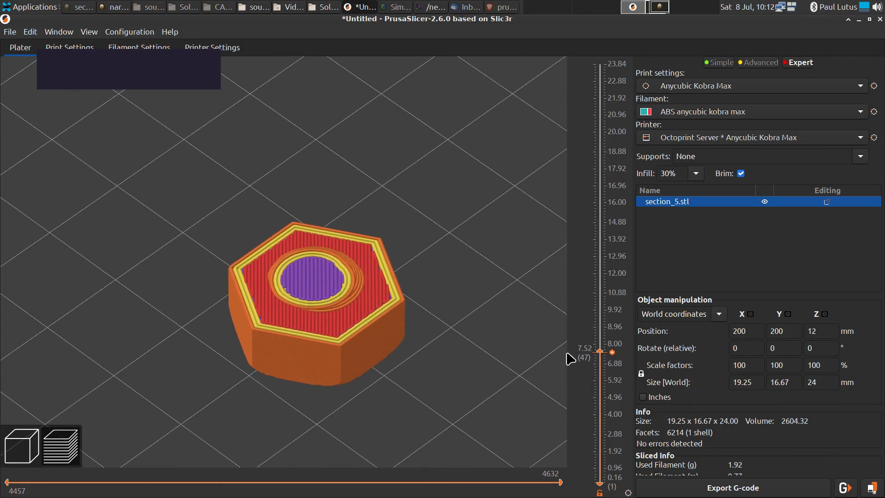
{"action": "left_click_drag", "start_coordinate": [601, 356], "coordinate": [538, 7]}
{"action": "scroll", "coordinate": [744, 438], "scroll_direction": "down", "scroll_amount": 3}
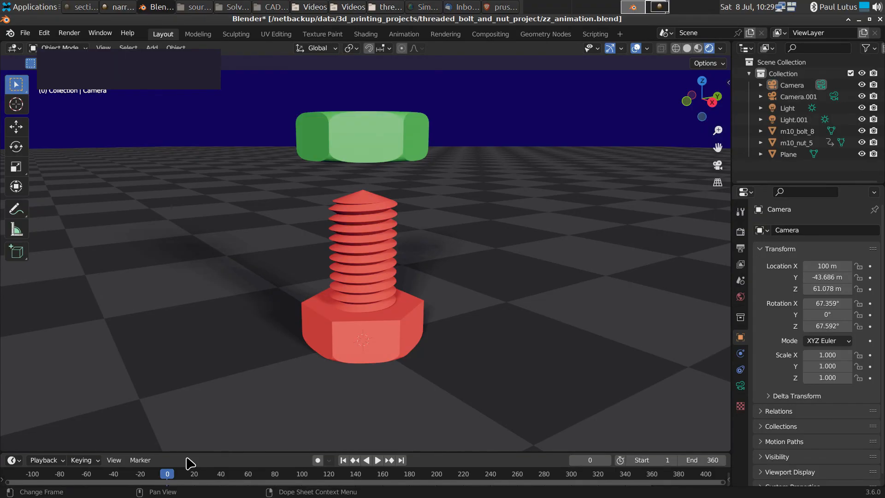
Play the Blender animation of the nut threading onto the bolt, then stop playback.
{"action": "key", "text": "space"}
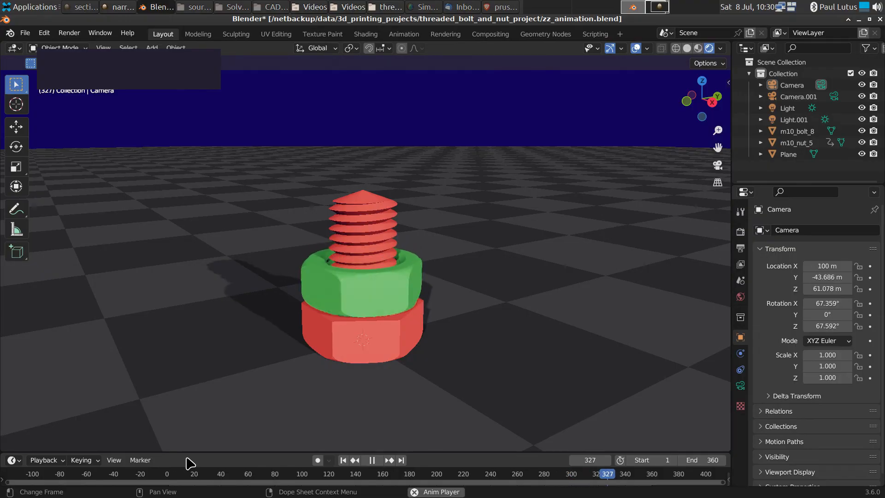
{"action": "key", "text": "space"}
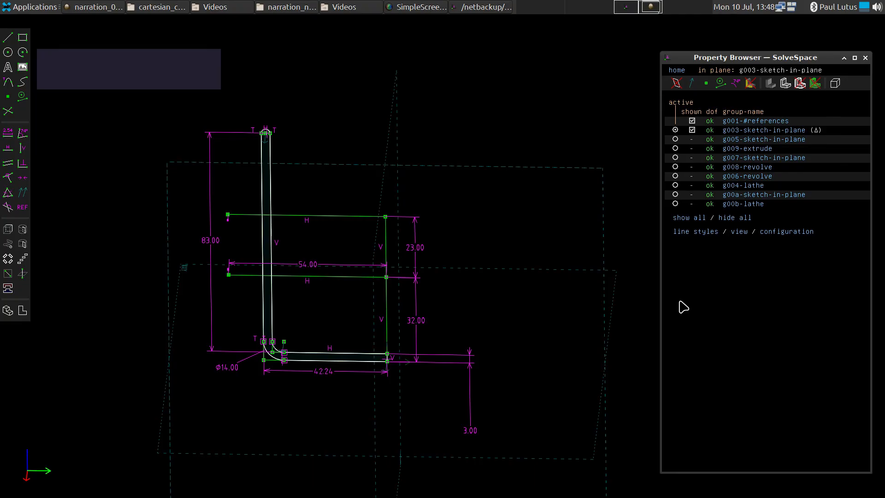
Activate the mug model's groups in order, from the handle's cross-section sketch through its extrusion and revolves to the cup body's lathe.
{"action": "left_click", "coordinate": [675, 139]}
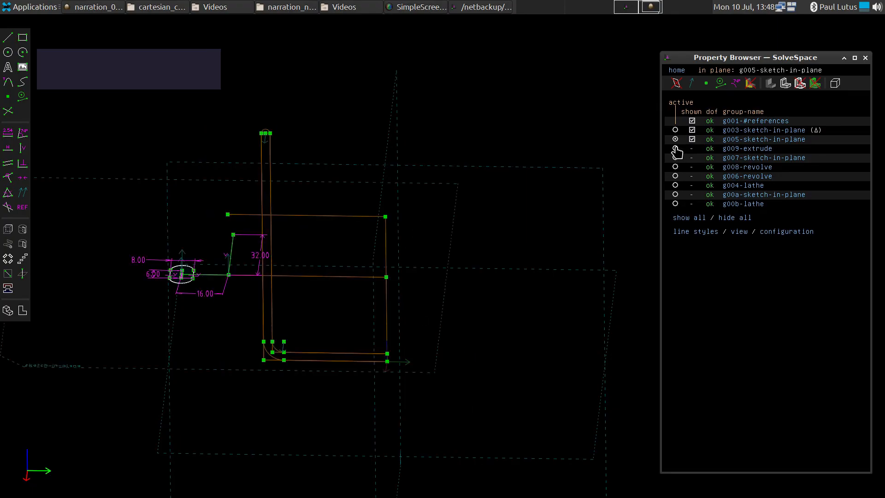
{"action": "left_click", "coordinate": [675, 148]}
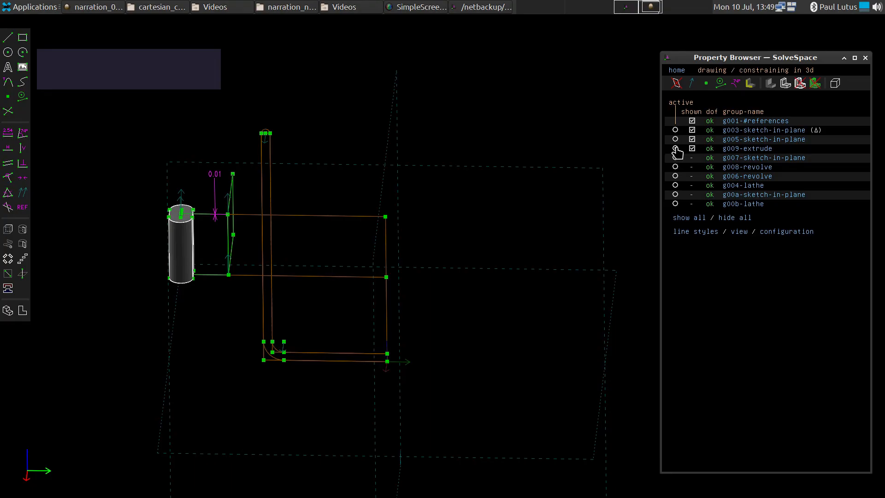
{"action": "left_click", "coordinate": [675, 158]}
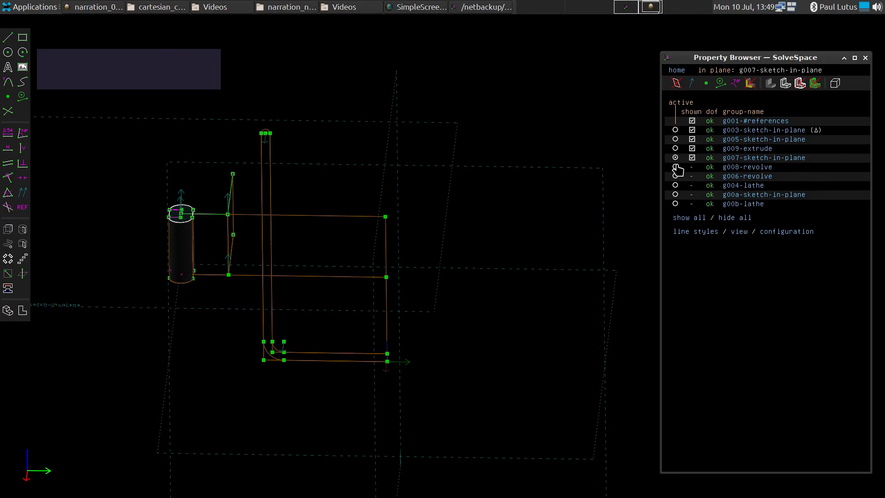
{"action": "left_click", "coordinate": [675, 167]}
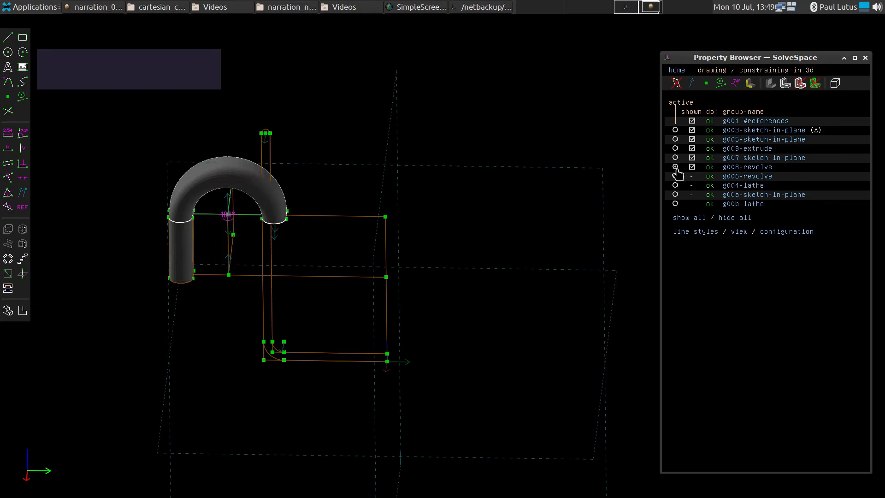
{"action": "left_click", "coordinate": [675, 176]}
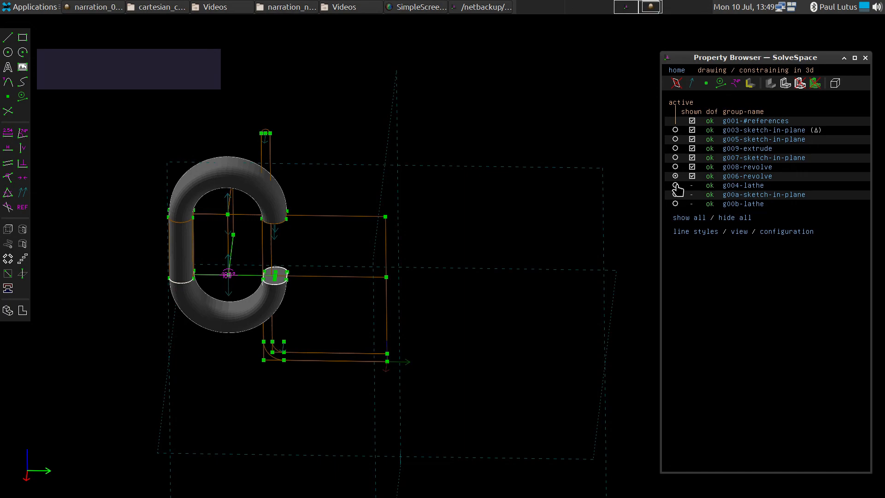
{"action": "left_click", "coordinate": [676, 186]}
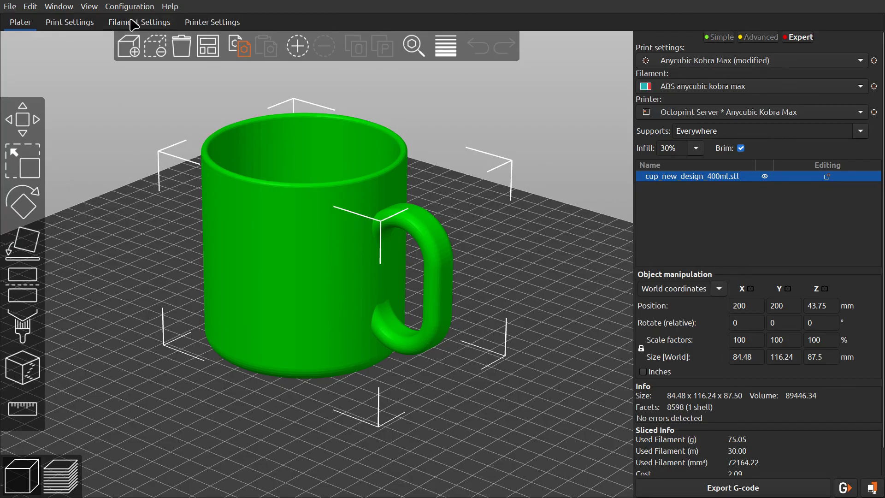
Show the sliced preview of the mug, check the layers near its rim and restore the full layer range.
{"action": "left_click", "coordinate": [59, 472]}
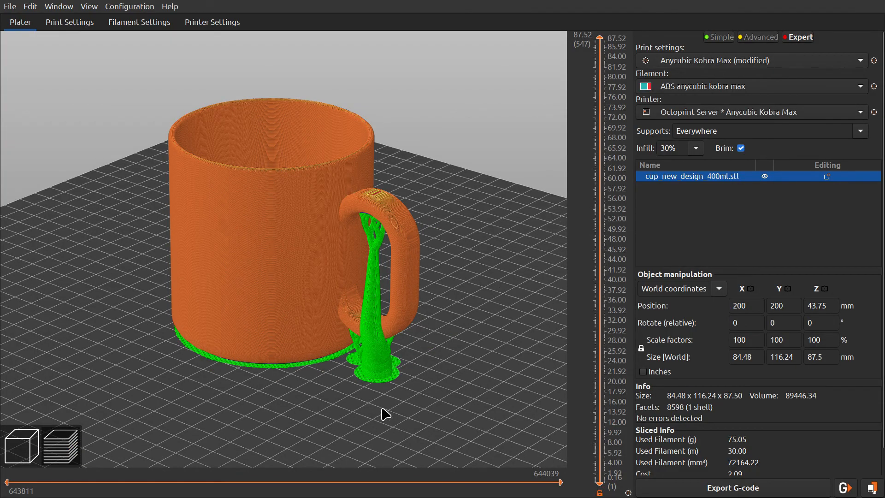
{"action": "scroll", "coordinate": [602, 69], "scroll_direction": "down", "scroll_amount": 12}
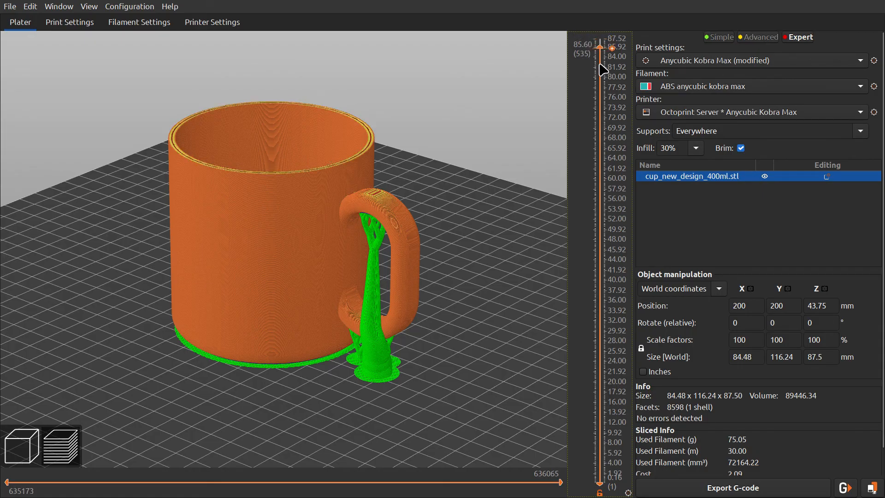
{"action": "left_click_drag", "start_coordinate": [602, 69], "coordinate": [589, 9]}
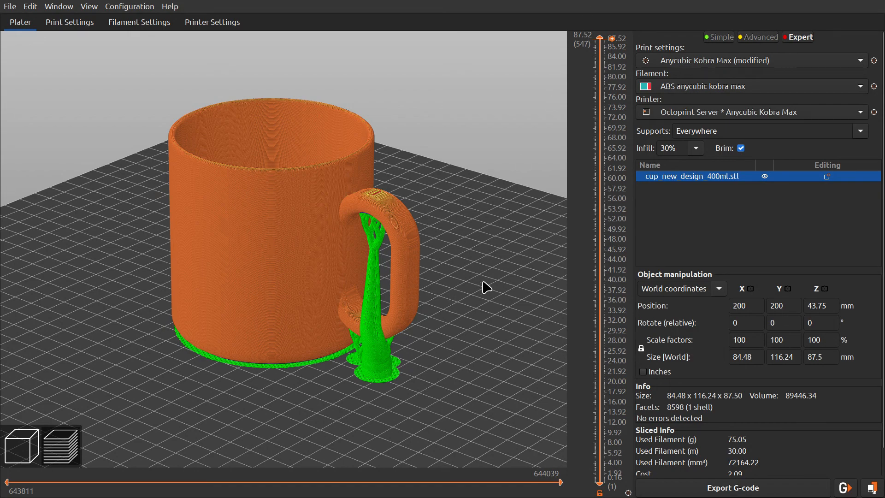
Review the support material print settings and return to the mug's sliced preview to inspect the supports under the handle.
{"action": "left_click", "coordinate": [70, 23]}
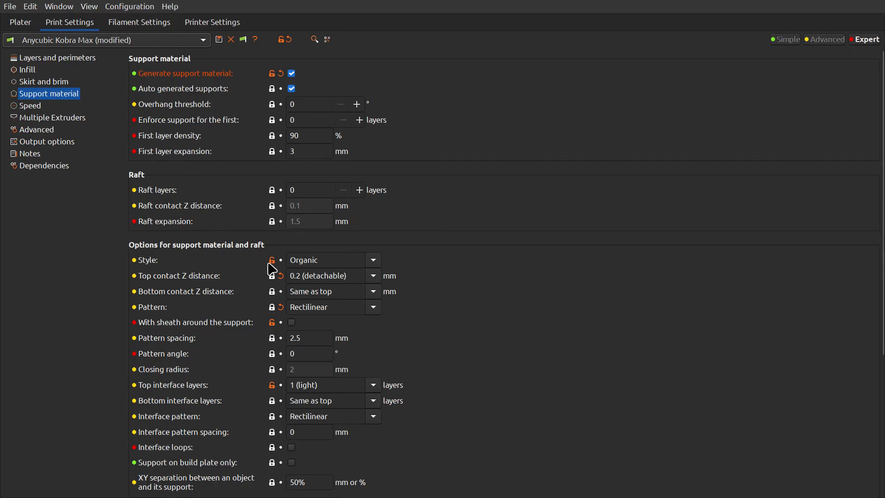
{"action": "left_click", "coordinate": [23, 22]}
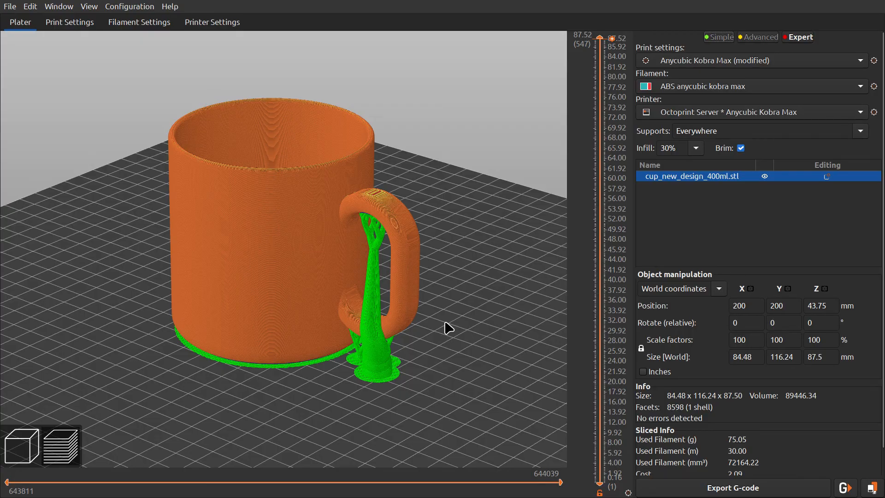
{"action": "left_click_drag", "start_coordinate": [450, 363], "coordinate": [438, 333]}
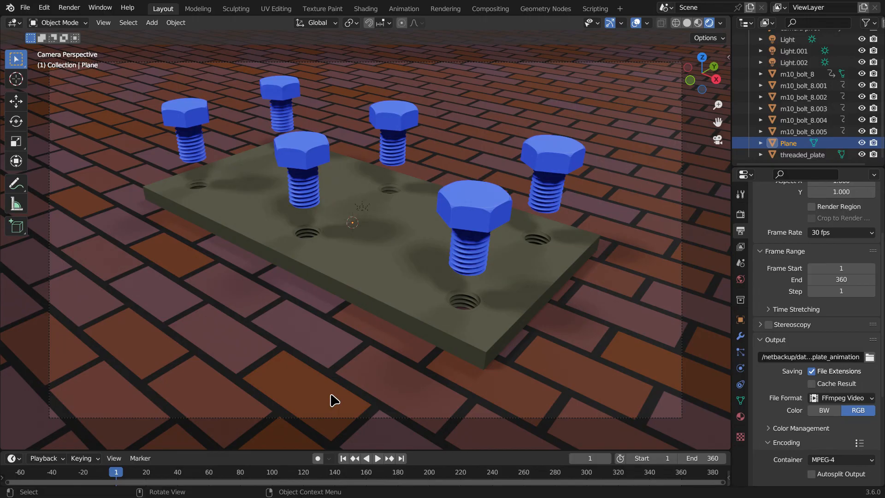
Play the Blender animation of the six bolts screwing into the threaded plate and stop playback near its end.
{"action": "key", "text": "space"}
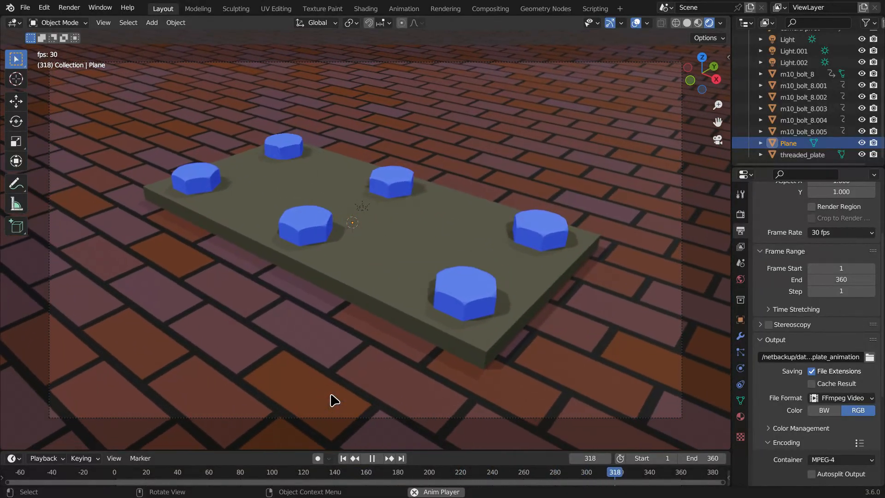
{"action": "key", "text": "space"}
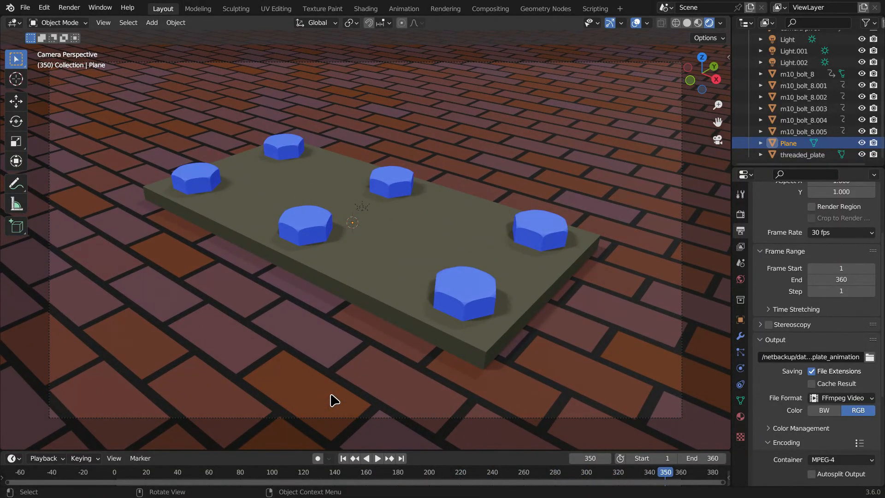